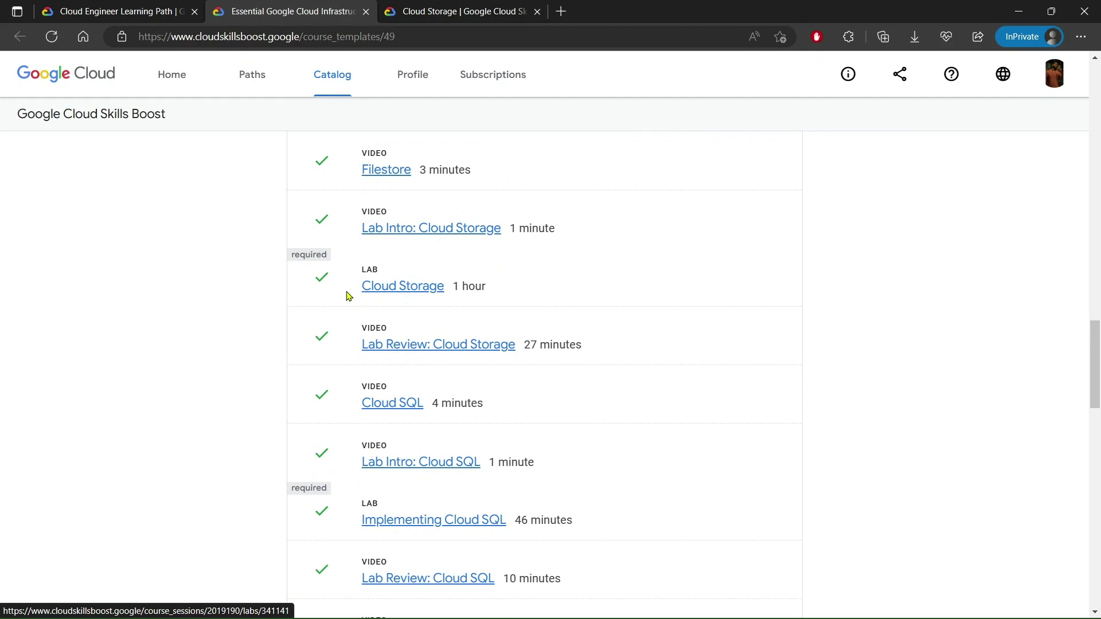
Step: Start the Cloud Storage lab and complete its reCAPTCHA by selecting all images with boats
click(424, 11)
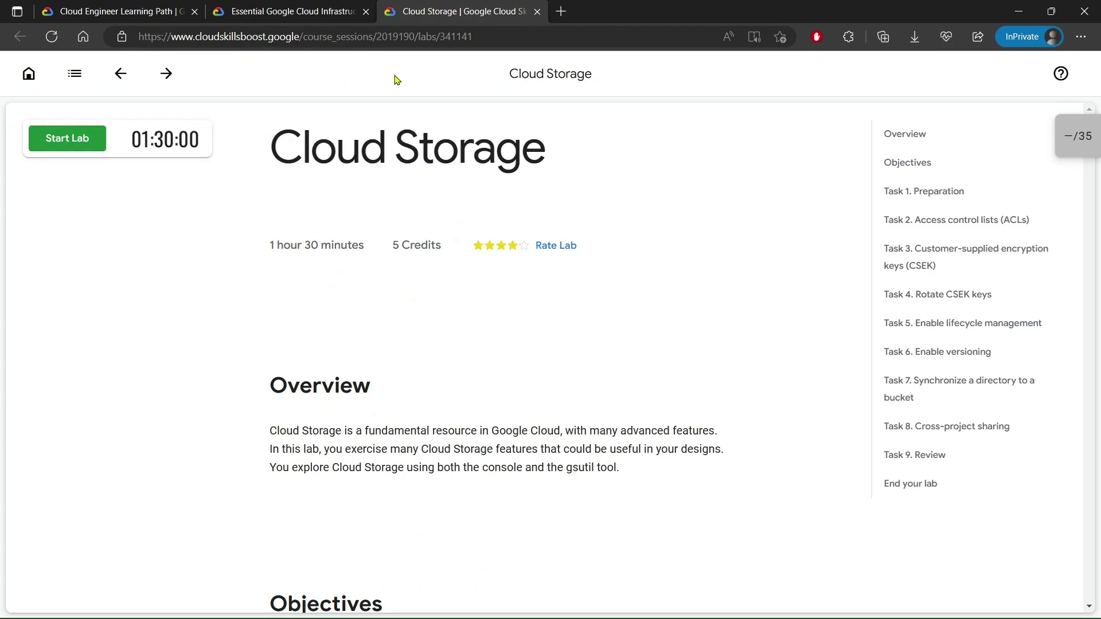
drag(262, 148, 547, 150)
click(246, 147)
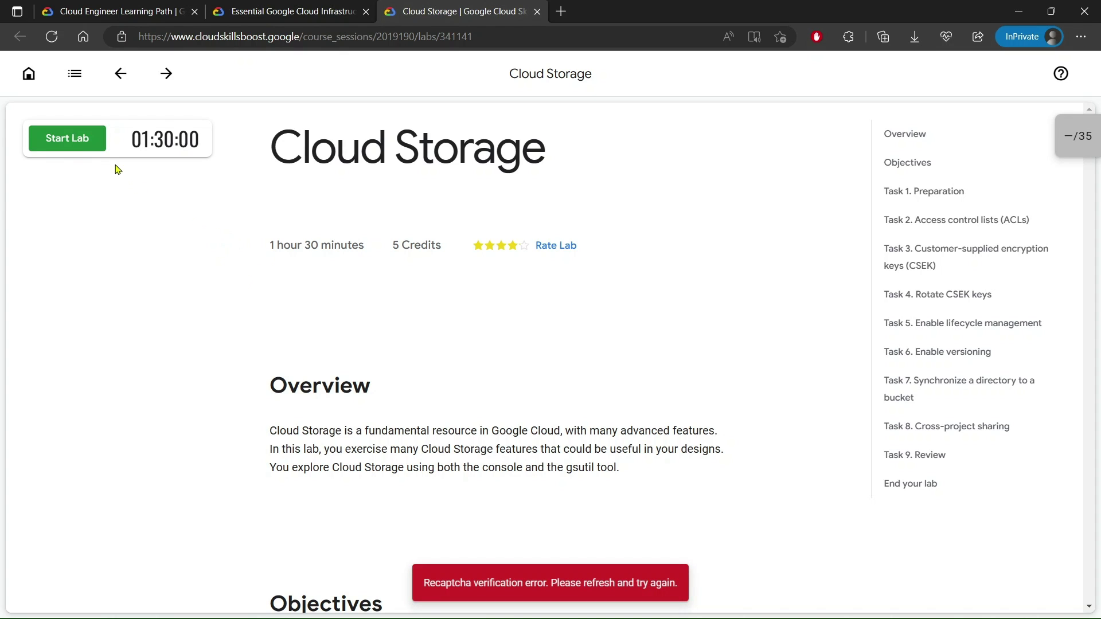
click(91, 146)
click(87, 185)
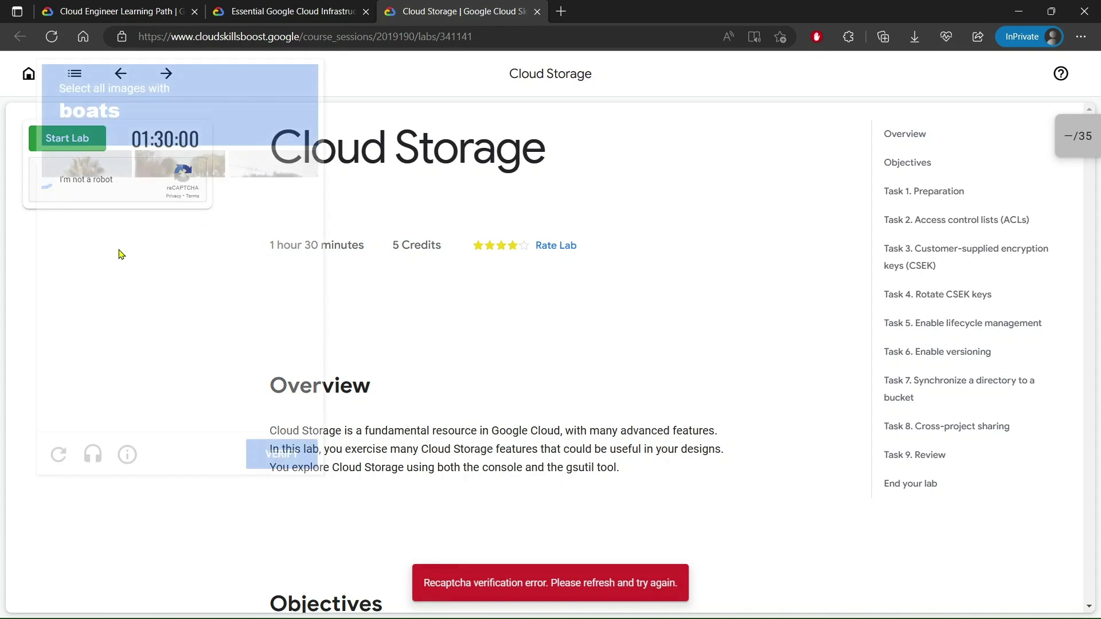
click(163, 271)
click(95, 389)
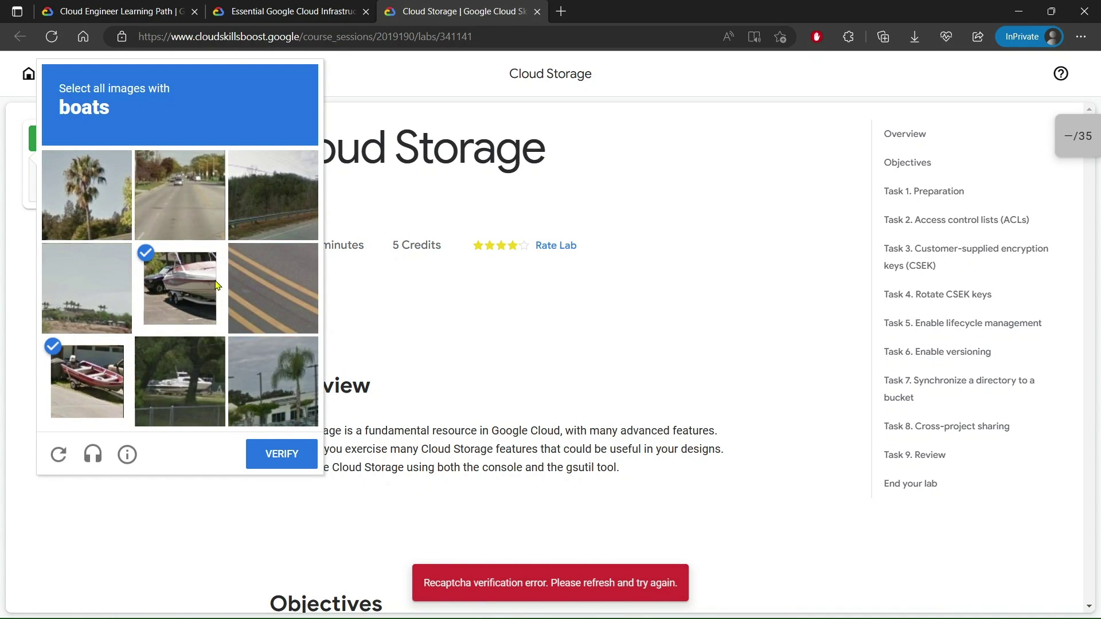
click(191, 393)
click(274, 453)
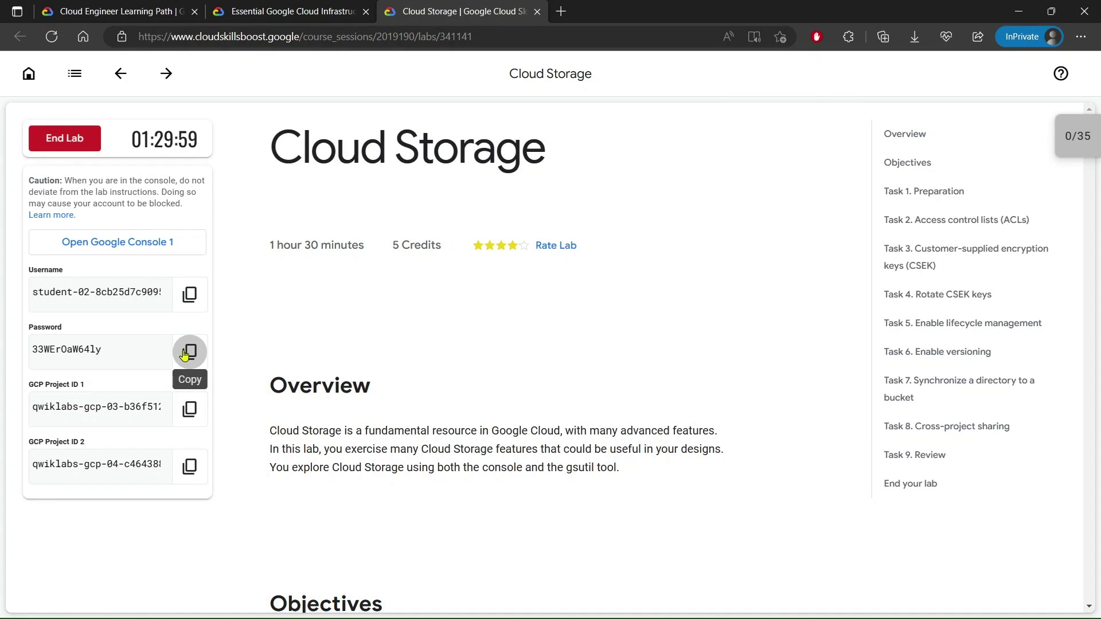
Step: Open Google Console 1, sign in with the lab's account password, and accept the new account notice
click(190, 351)
click(141, 256)
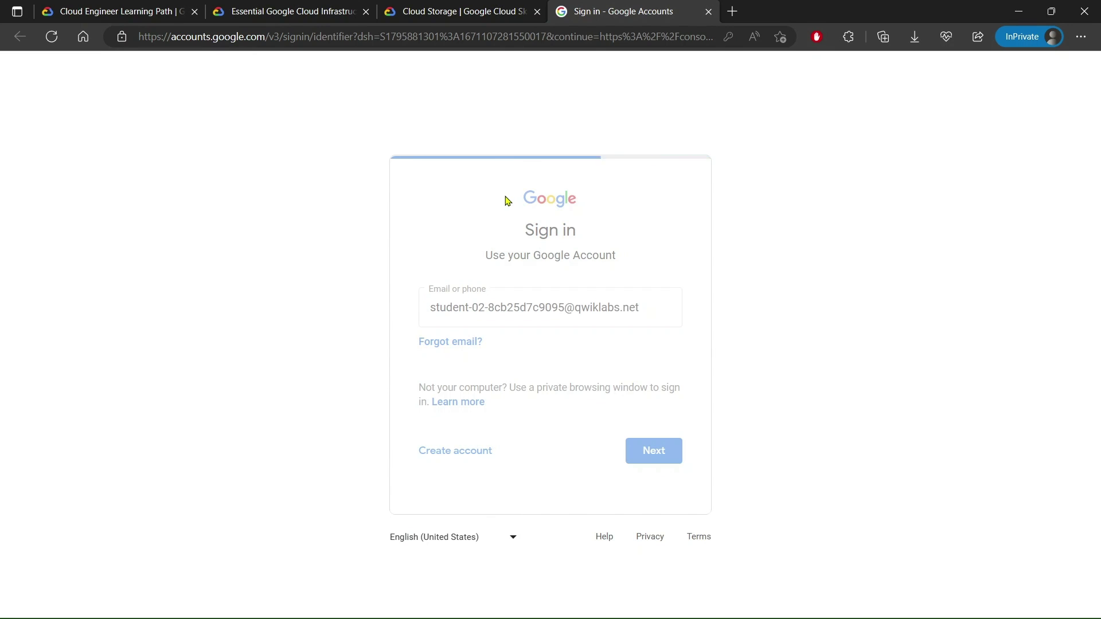
key(ctrl+v)
key(Return)
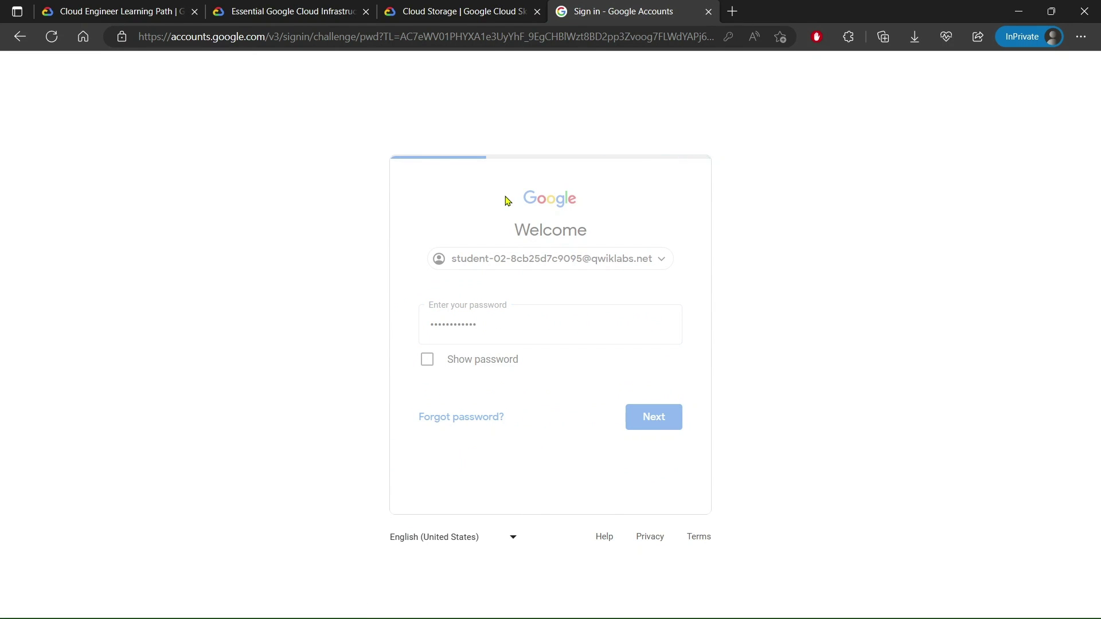
click(562, 444)
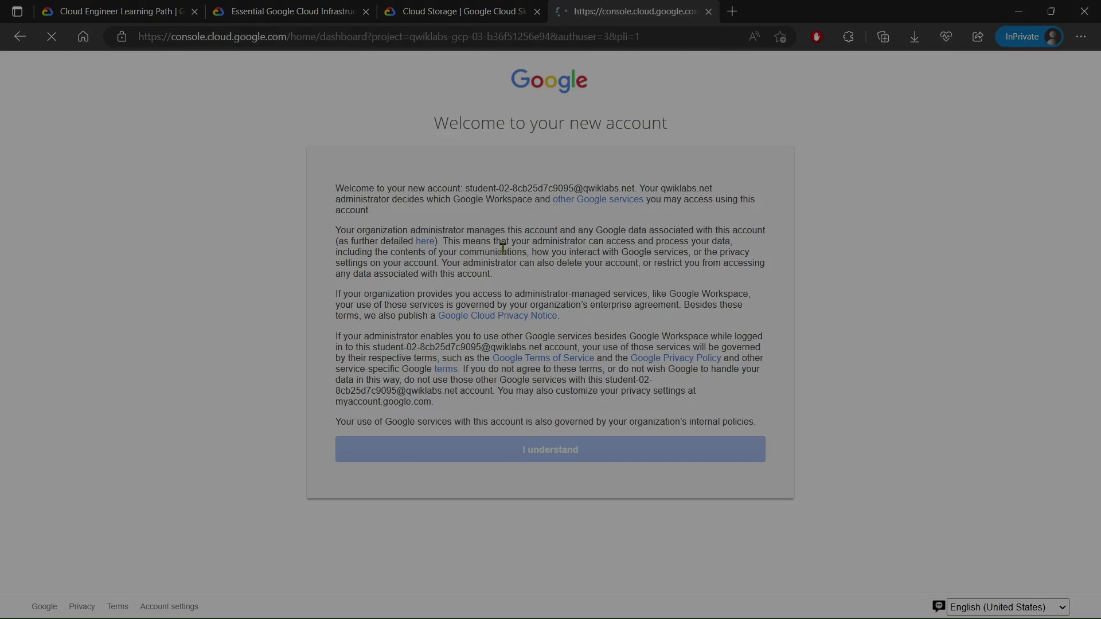
Step: Open the Cloud Storage Buckets page and dismiss its side panel and the monitoring and security recommendation banners
mouse_move(77, 413)
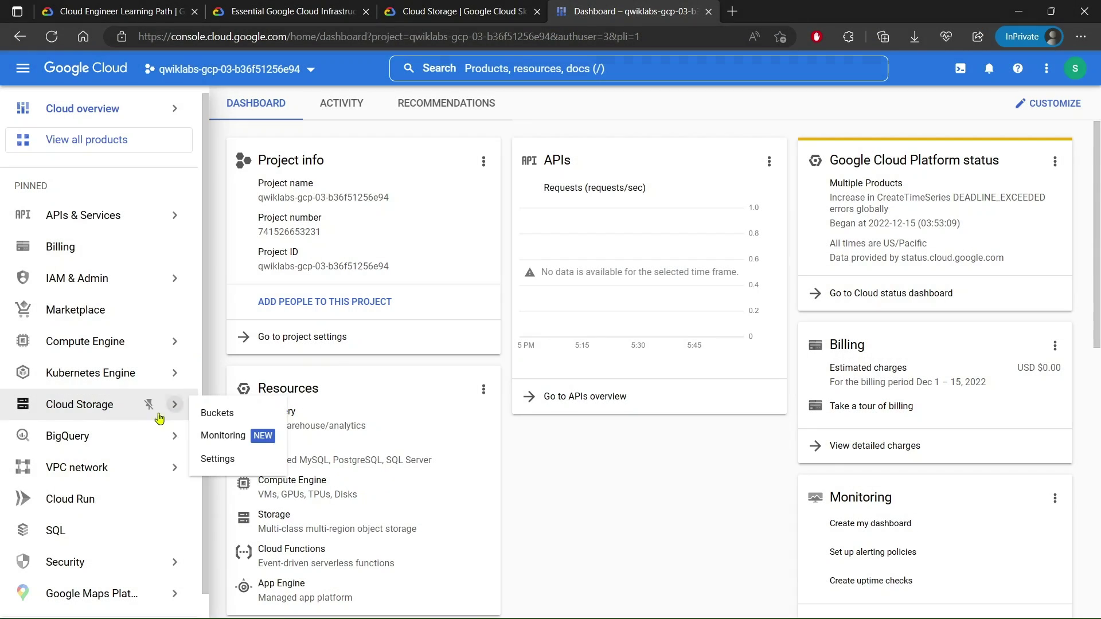
click(212, 413)
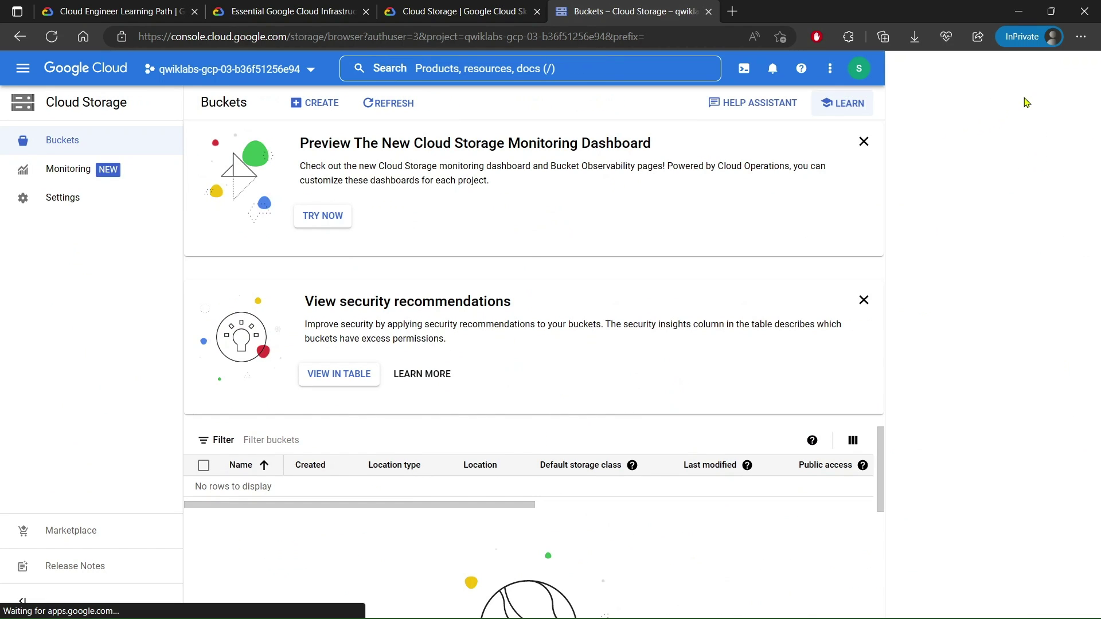
click(1076, 74)
click(1080, 142)
click(1080, 141)
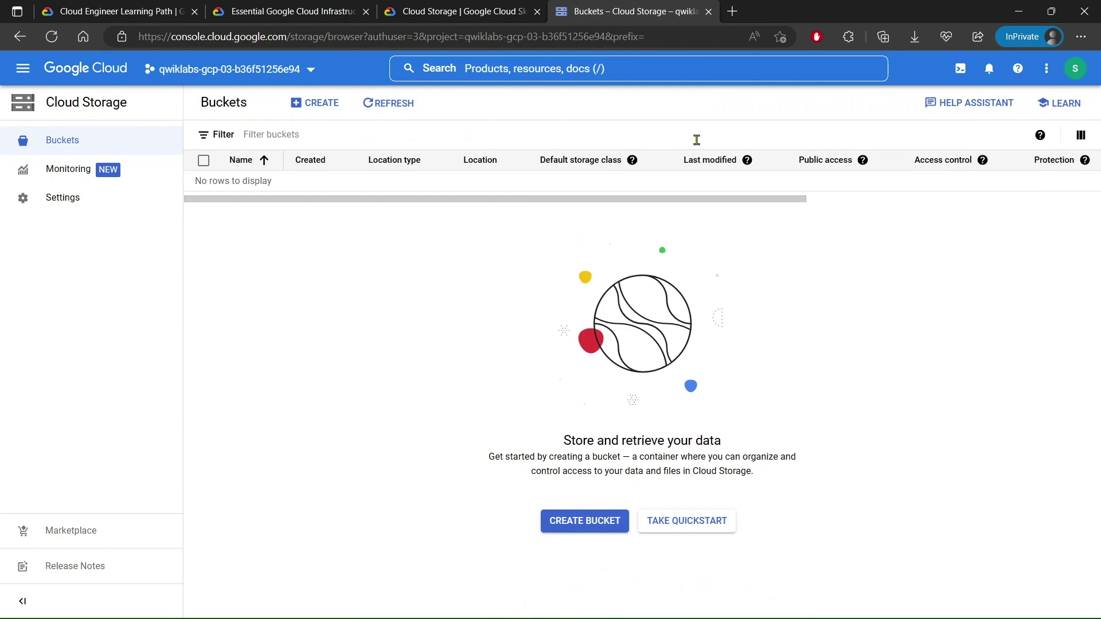
Step: Start a new bucket and name it with GCP Project ID 1 from the lab page, qwiklabs-gcp-03-b36f51256e94
click(317, 104)
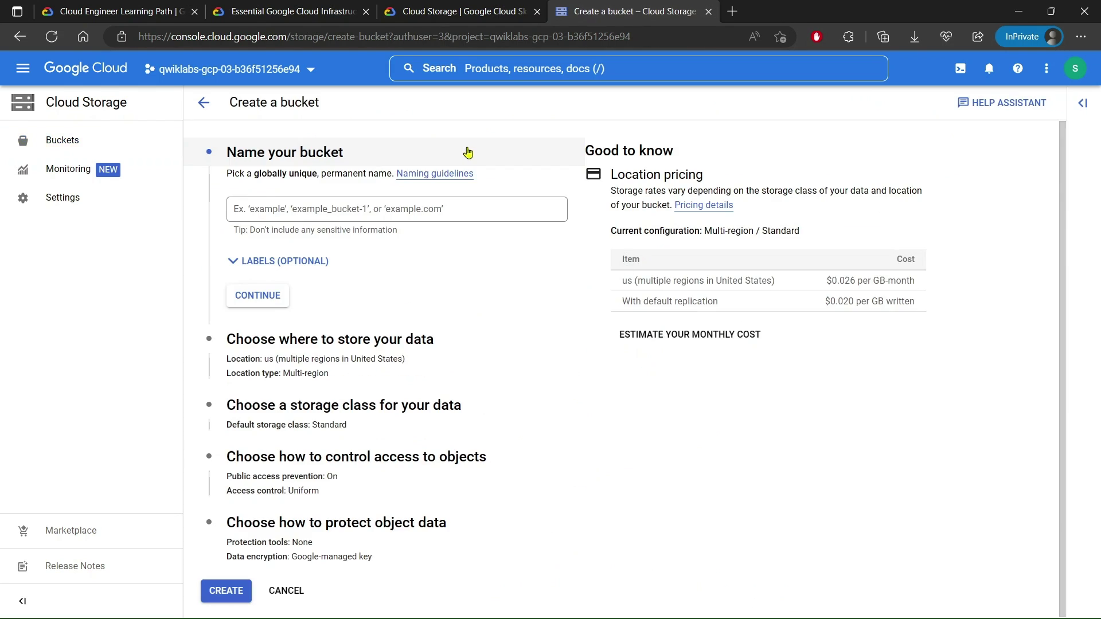
click(458, 11)
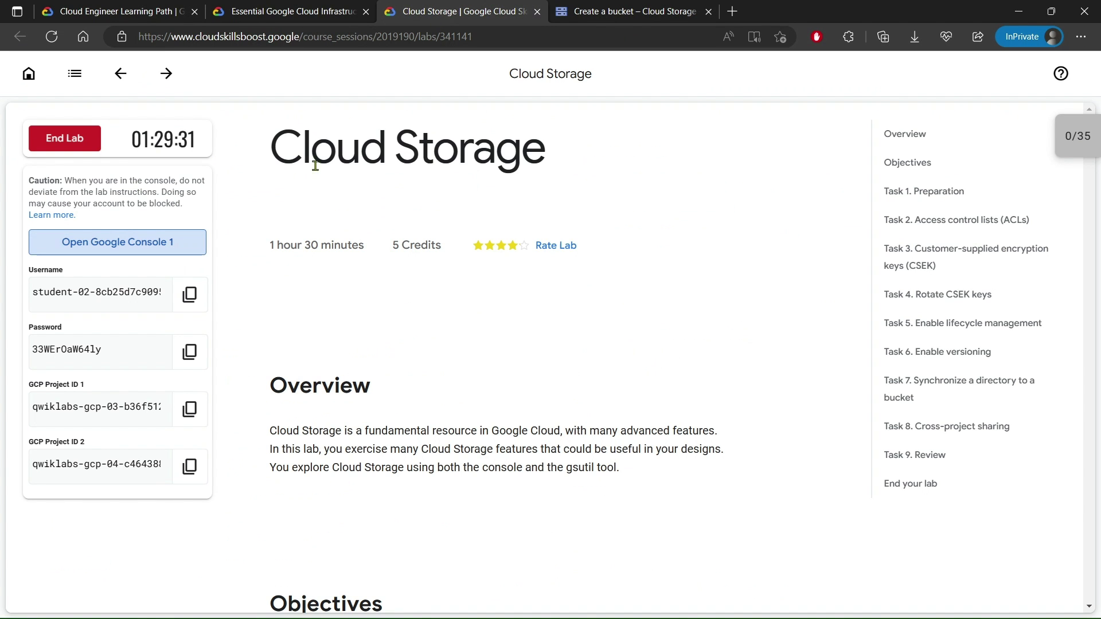
click(189, 409)
click(587, 7)
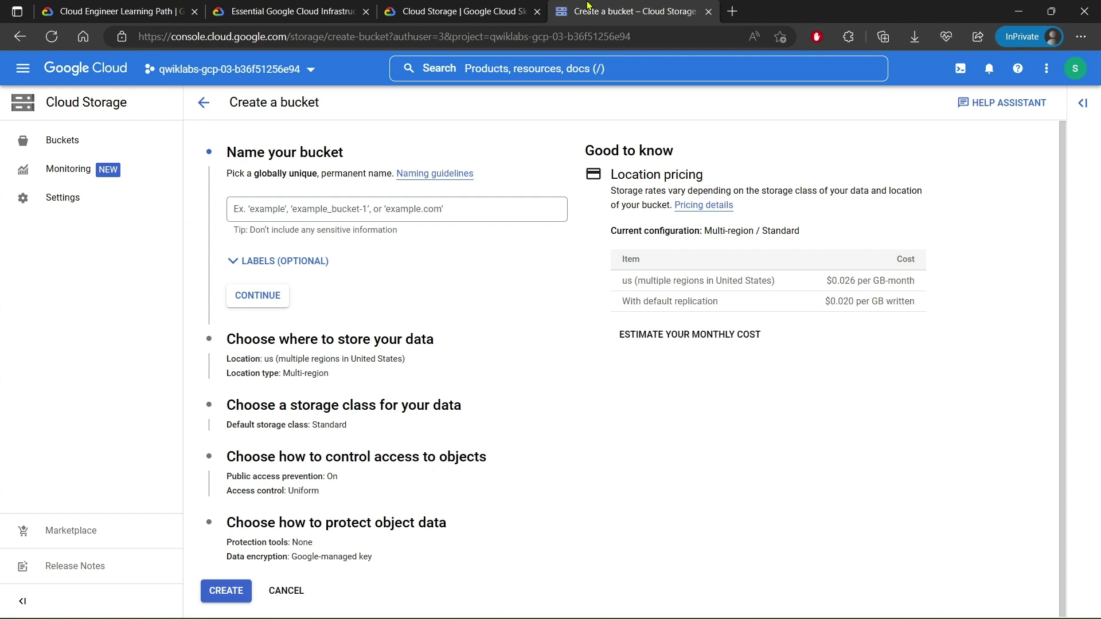
click(488, 220)
key(ctrl+v)
click(253, 298)
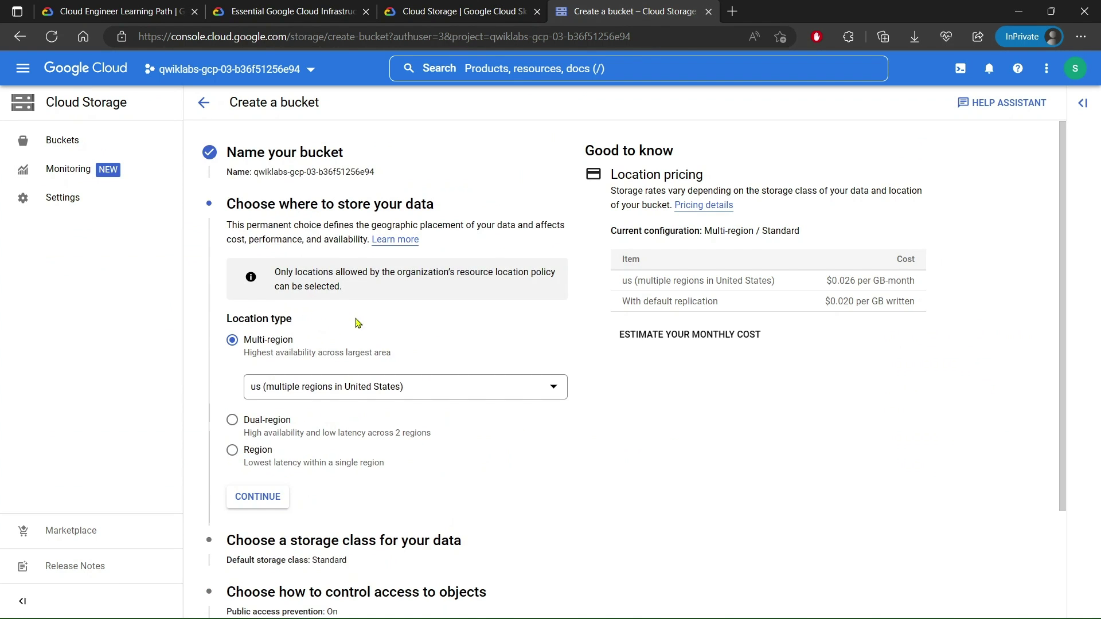
Step: Create the bucket with default location and storage class, public access prevention off, and Fine-grained access control
scroll(355, 322, down, 2)
click(280, 357)
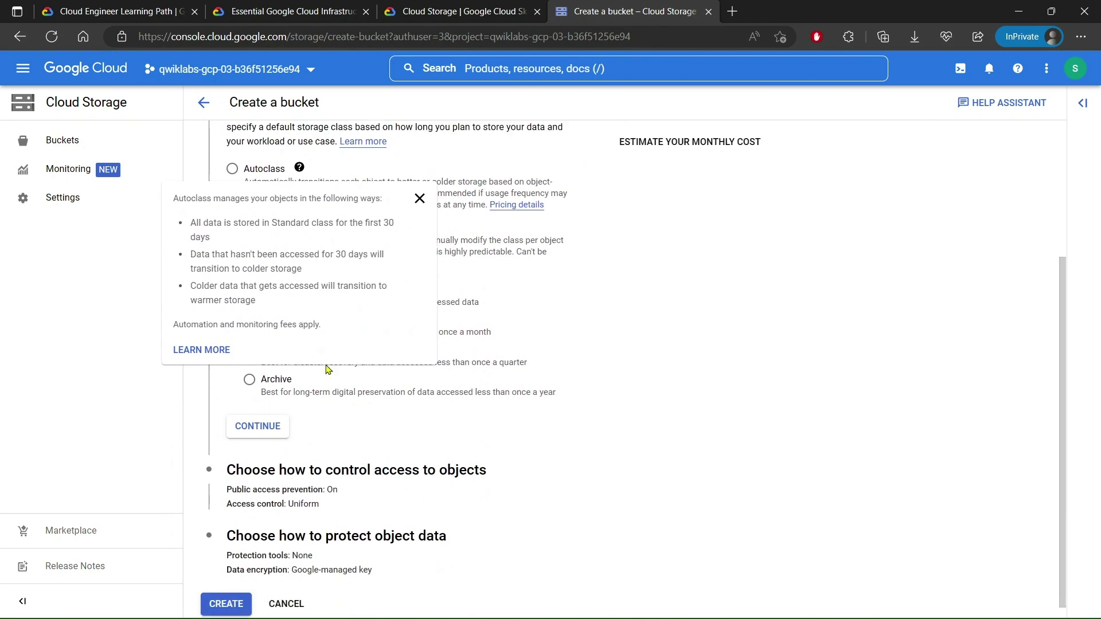
click(284, 415)
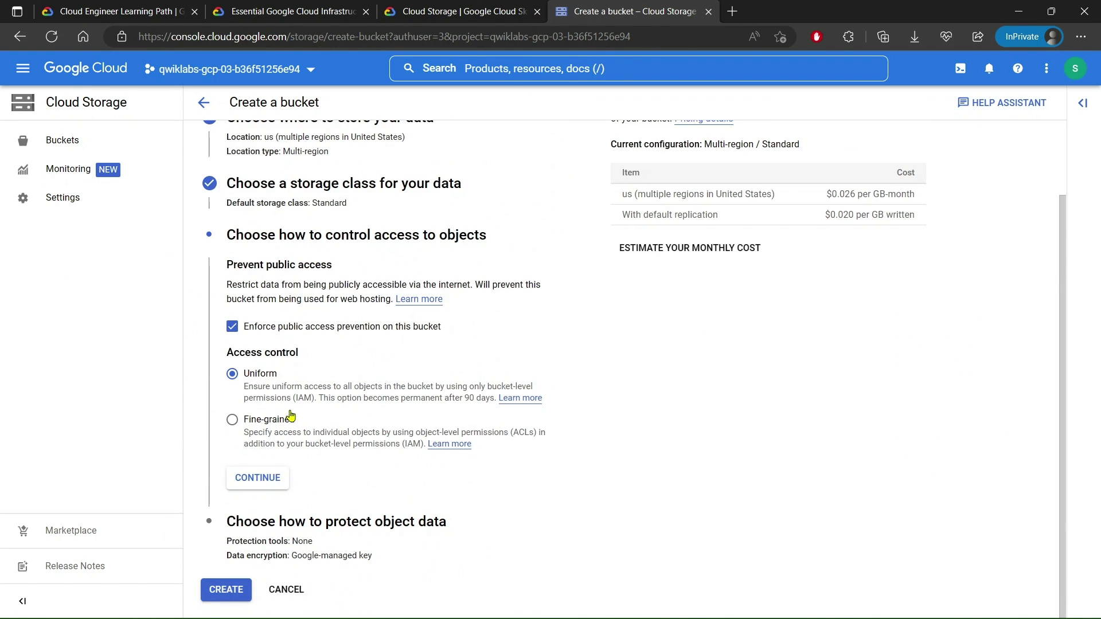
click(244, 330)
click(257, 477)
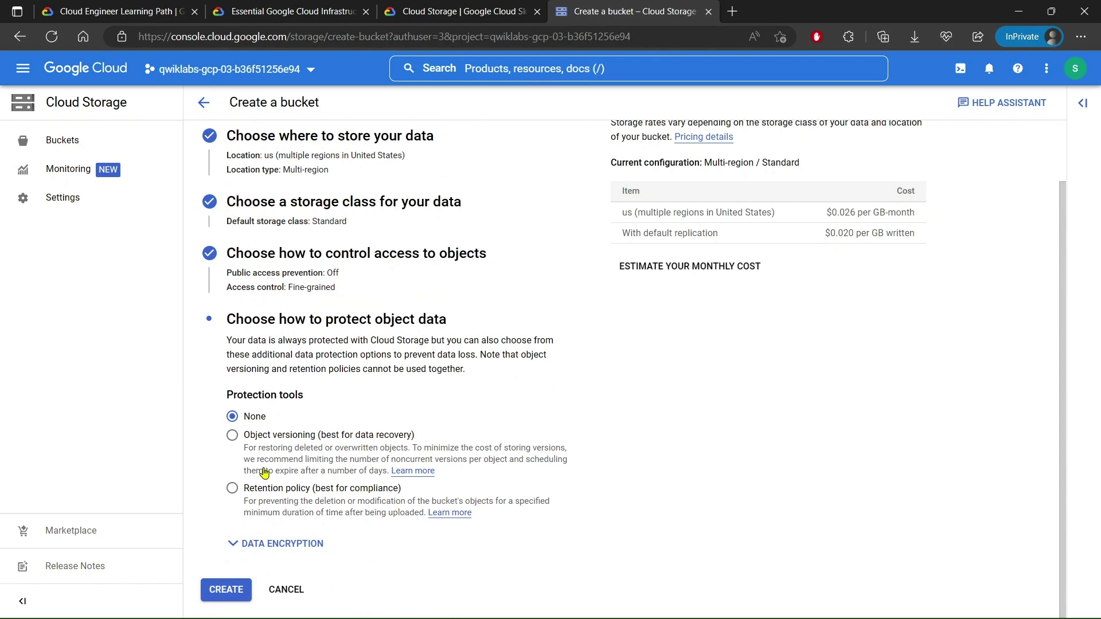
click(234, 592)
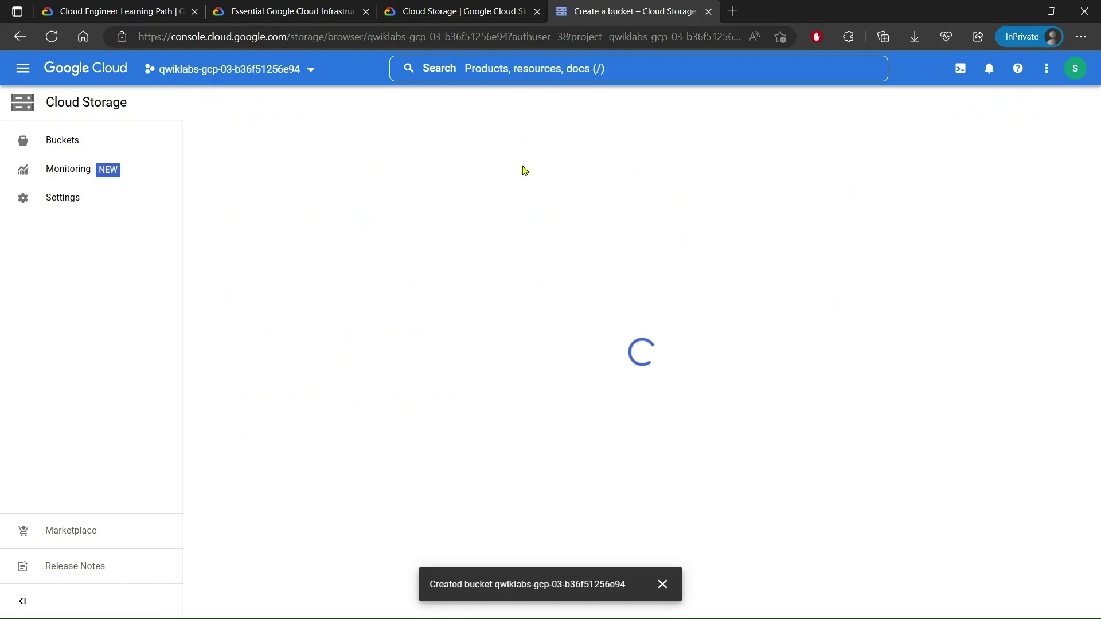
Step: Activate Cloud Shell, enlarge it to the full page height, and continue past its introduction
click(961, 67)
click(662, 584)
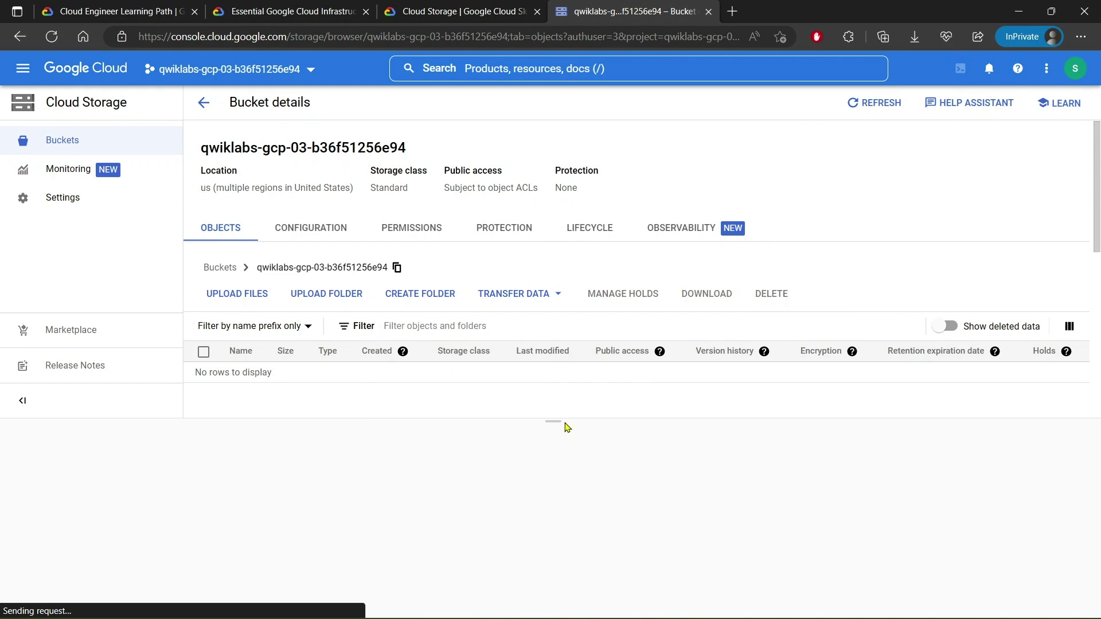
drag(564, 424, 560, 89)
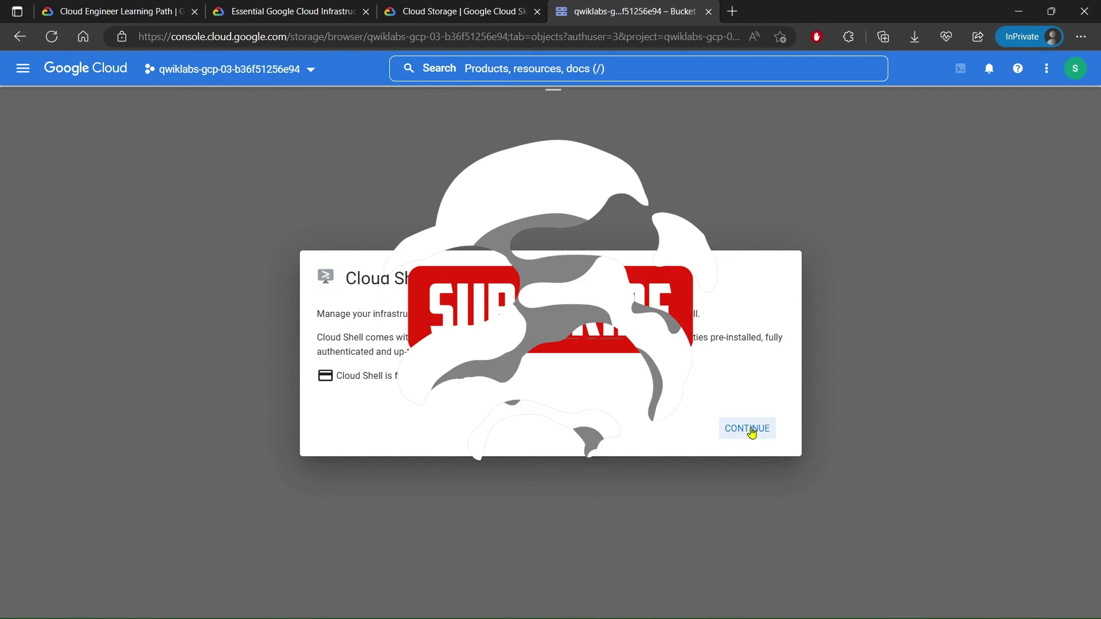
click(752, 430)
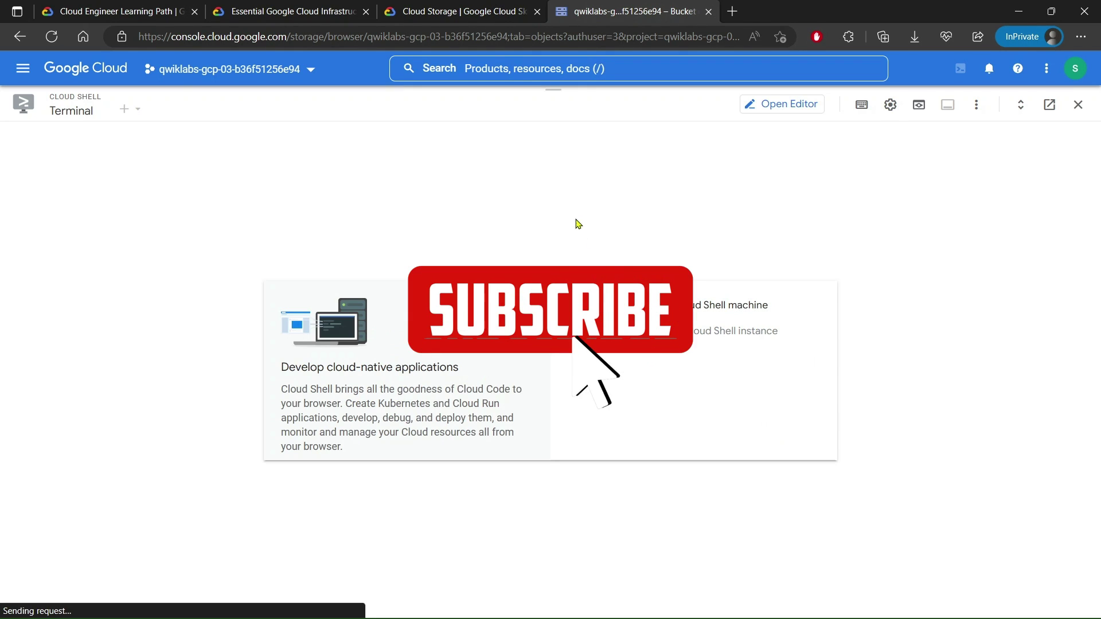
Step: Check the lab progress for the "Create a Cloud Storage bucket" objective in Task 1
click(459, 11)
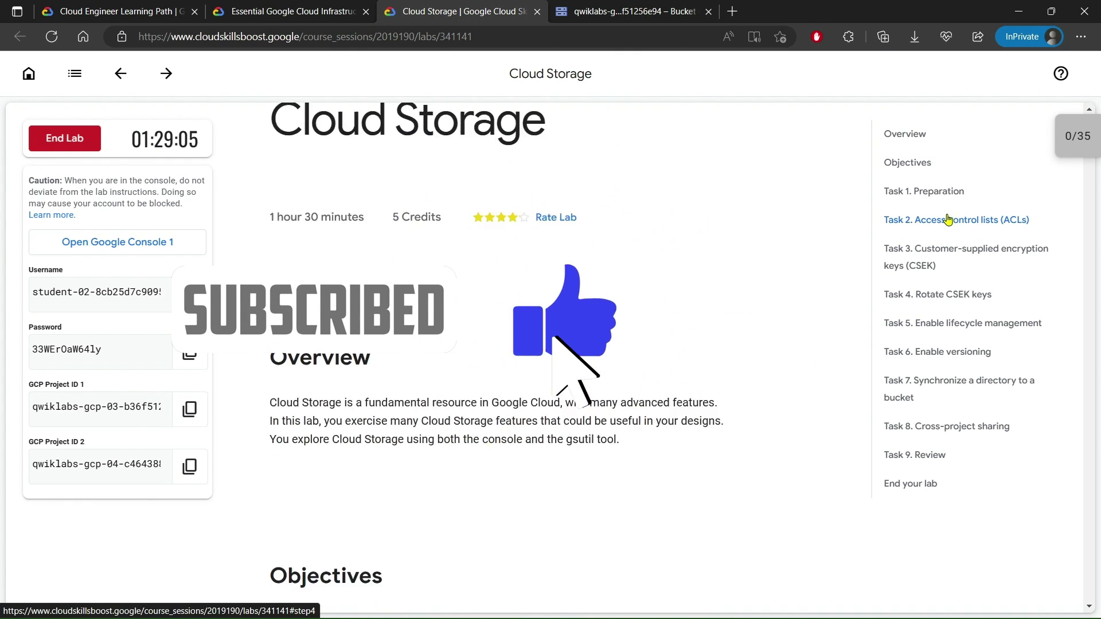
click(948, 220)
scroll(488, 330, up, 8)
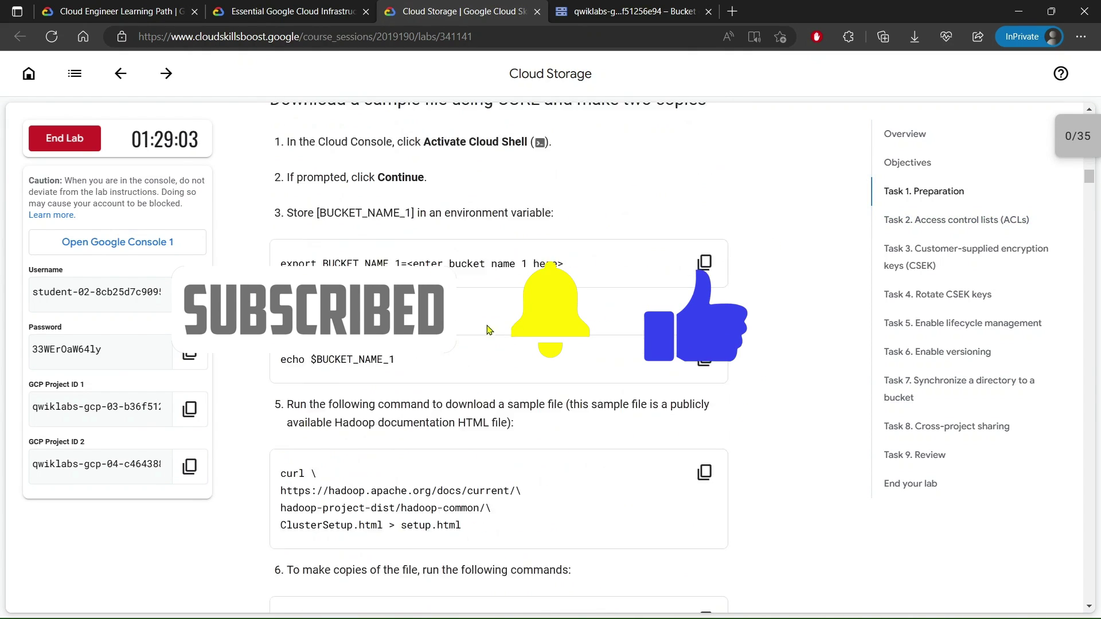
scroll(489, 329, up, 5)
click(399, 258)
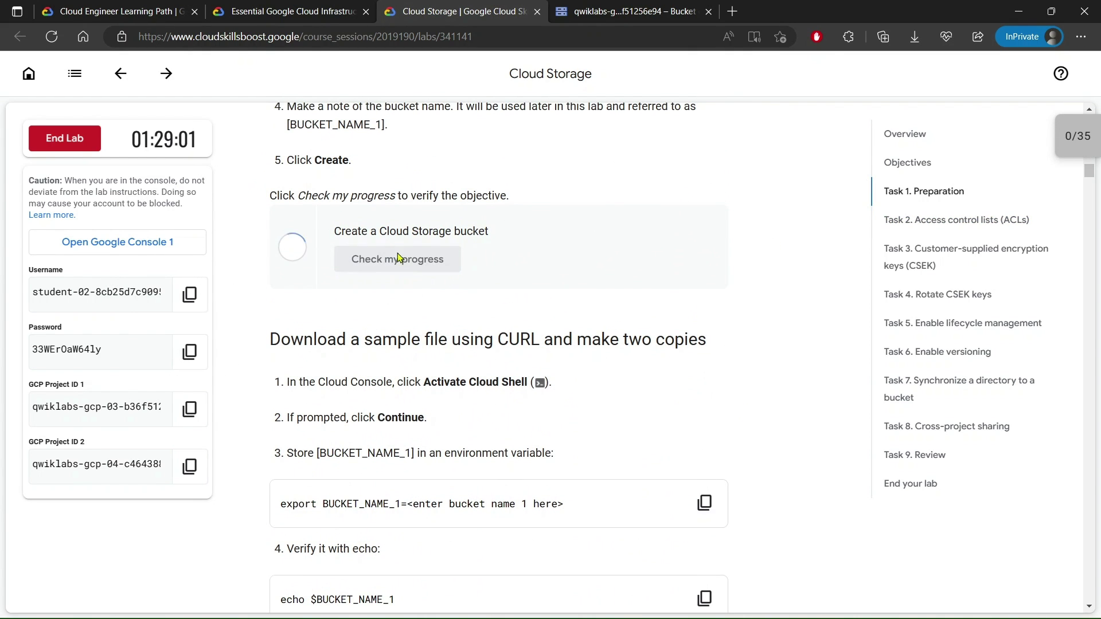
drag(332, 239, 489, 232)
click(457, 321)
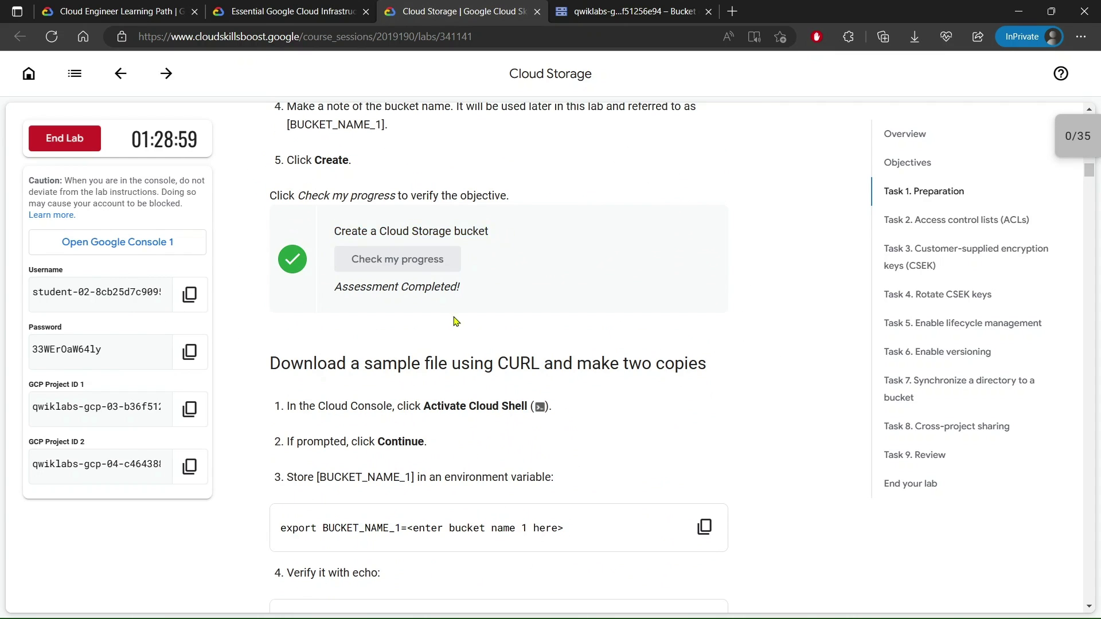
Step: Copy the export BUCKET_NAME_1 command from the lab's Task 1 instructions
scroll(458, 287, down, 3)
scroll(459, 259, down, 3)
click(704, 220)
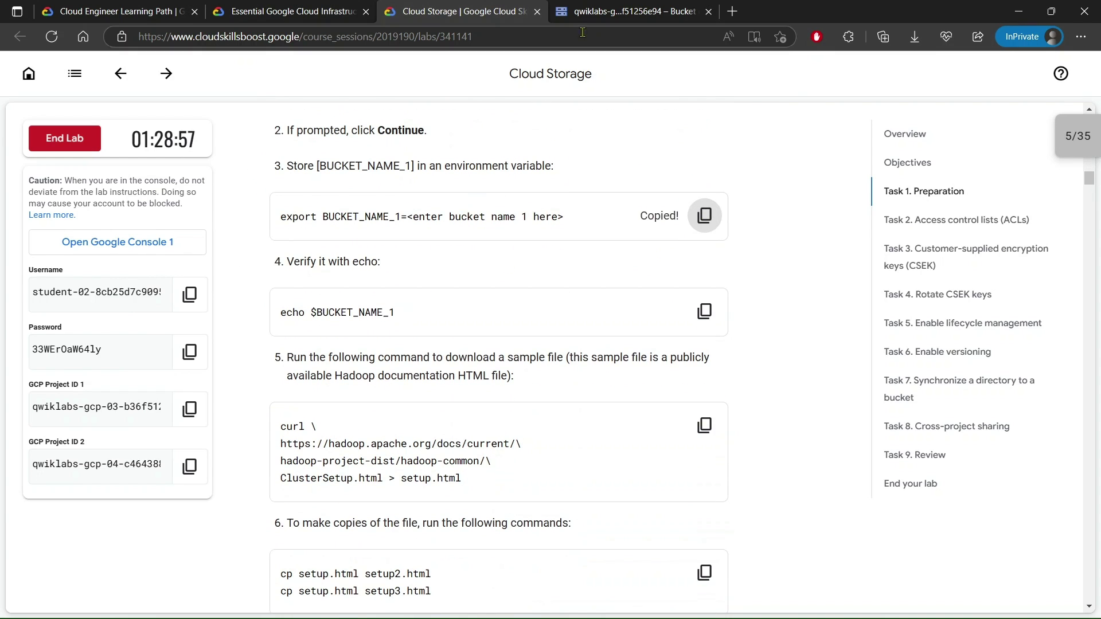
Step: Return to Cloud Shell and set the terminal text size to Medium
click(625, 12)
click(867, 189)
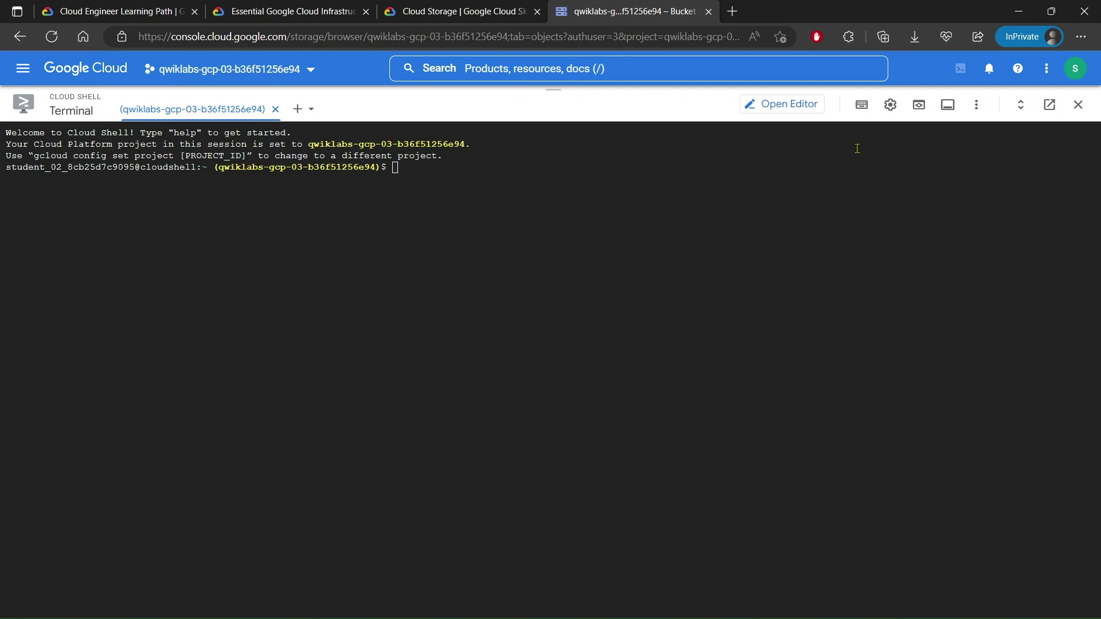
click(890, 104)
mouse_move(889, 155)
mouse_move(630, 183)
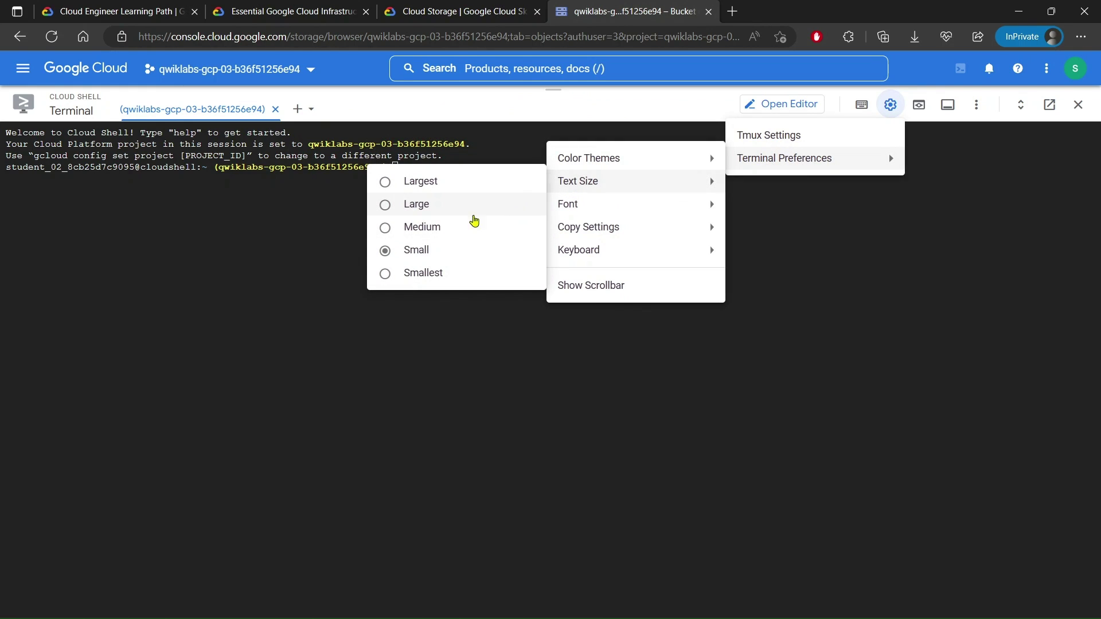
click(422, 227)
Step: Run export BUCKET_NAME_1=qwiklabs-gcp-03-b36f51256e94 in Cloud Shell, replacing the placeholder with GCP Project ID 1
key(ctrl+v)
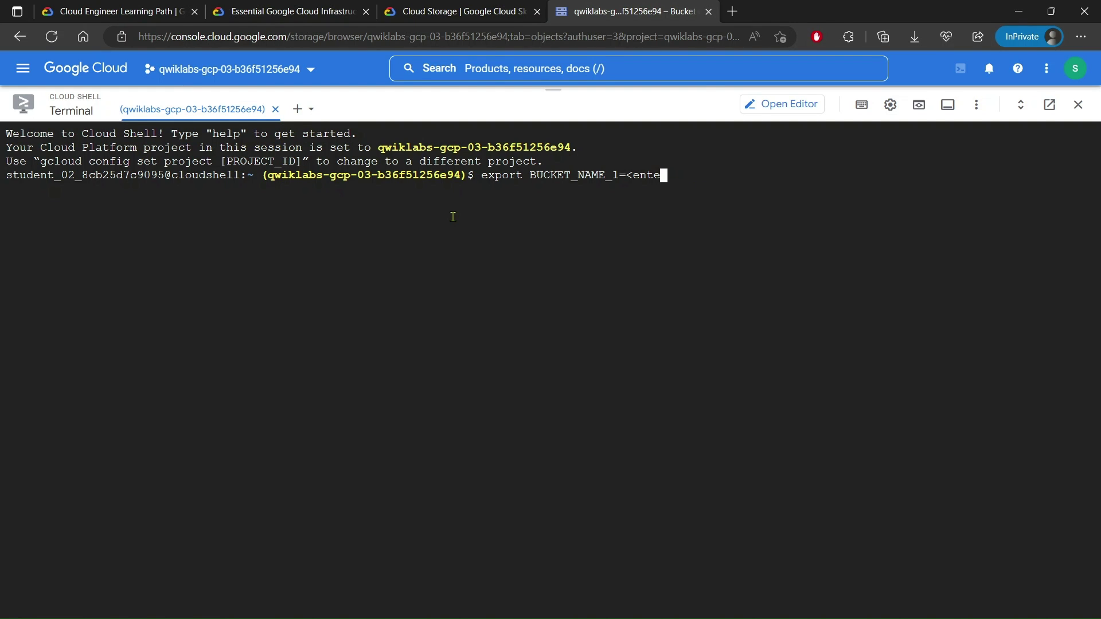
click(440, 5)
click(190, 408)
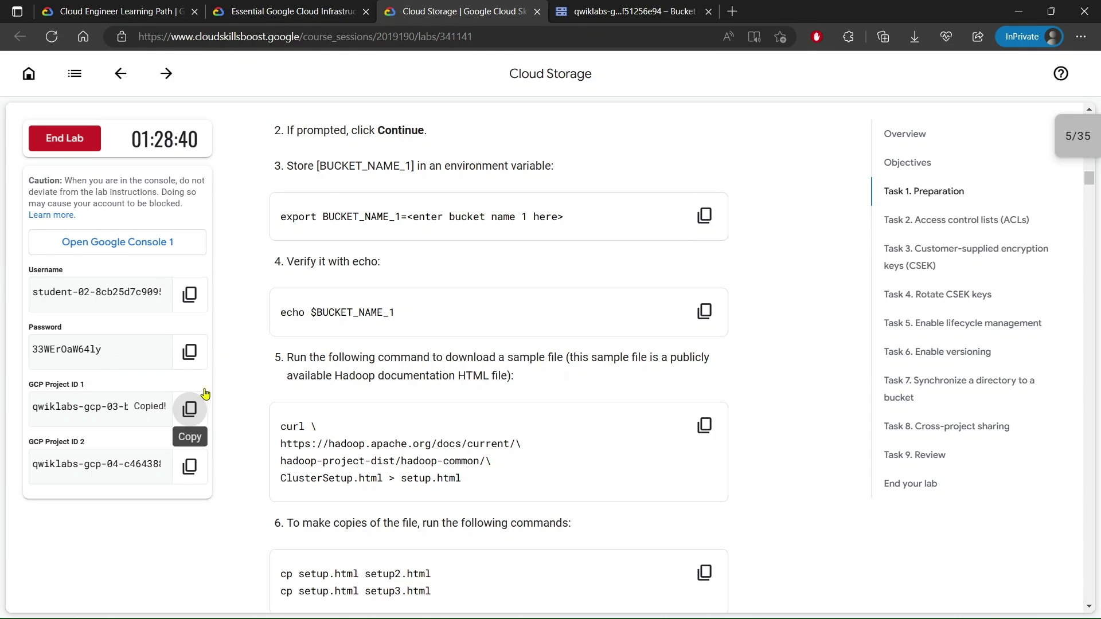
click(670, 5)
key(ctrl+v)
key(Return)
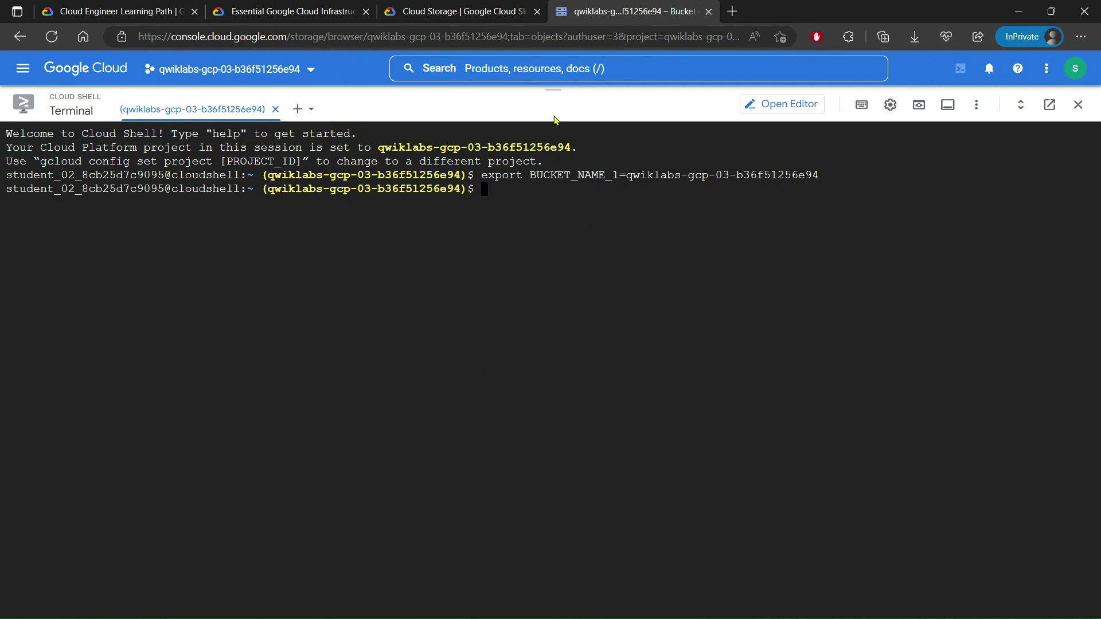
Step: Copy echo $BUCKET_NAME_1 from the lab instructions and run it in Cloud Shell to verify the variable
click(459, 11)
scroll(555, 277, down, 1)
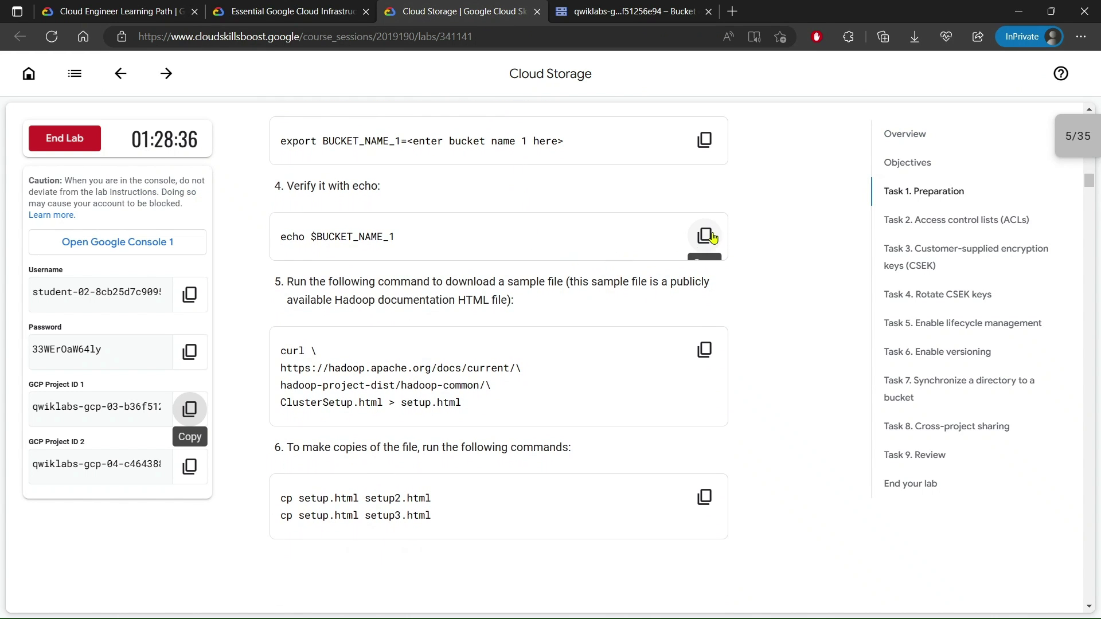
click(704, 235)
click(630, 11)
key(ctrl+v)
key(Return)
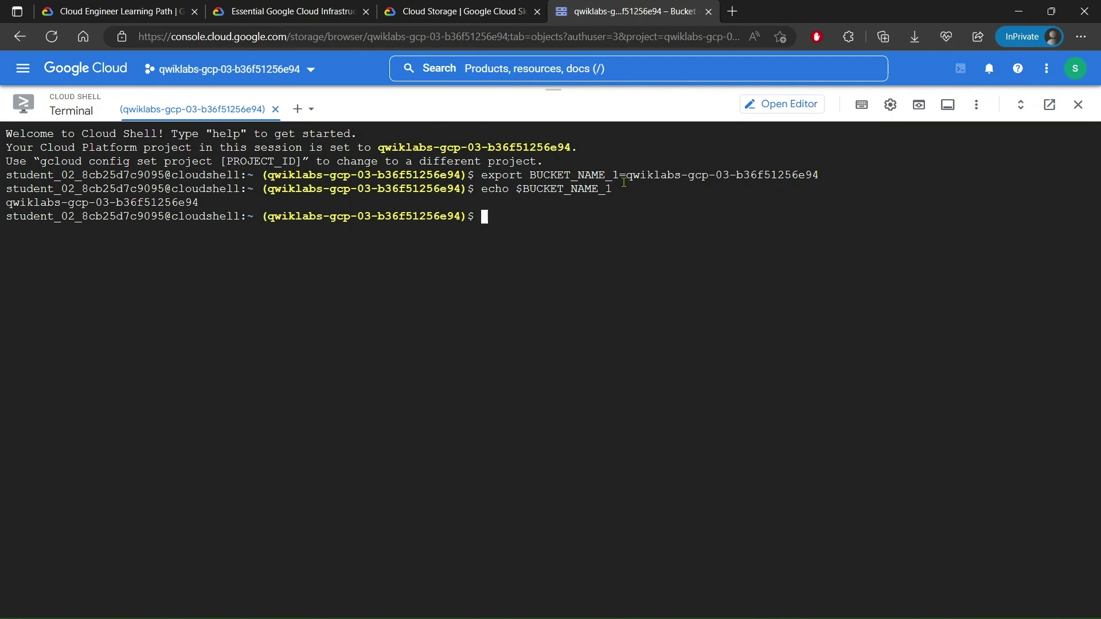
Step: Copy the lab's curl command for the Hadoop ClusterSetup.html sample and run it in Cloud Shell, saving the download as setup.html
click(458, 11)
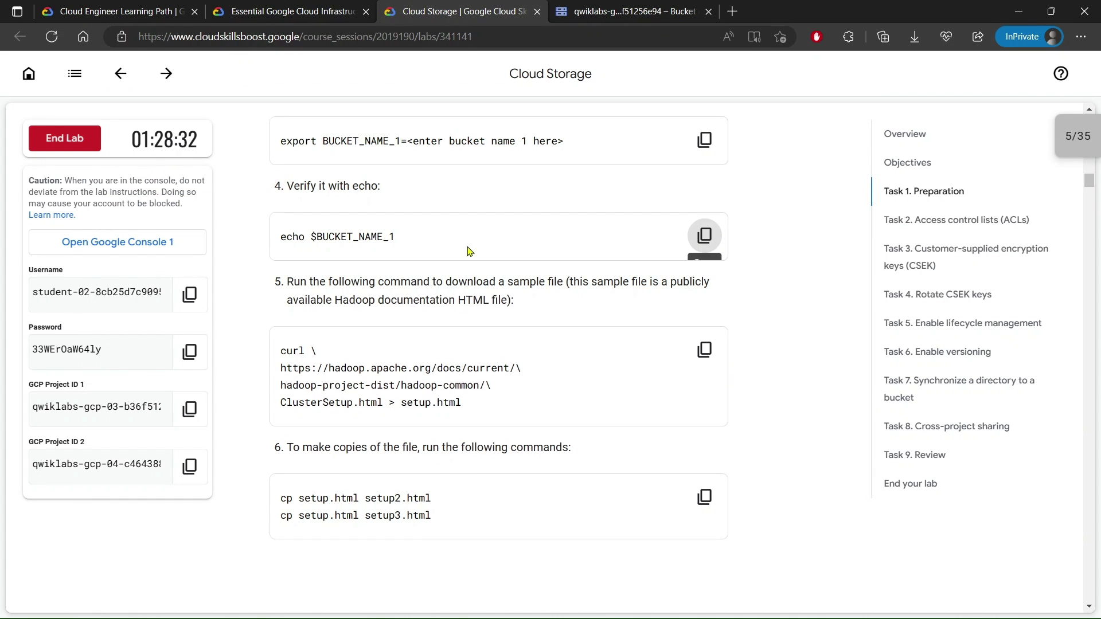
scroll(573, 285, down, 1)
click(697, 241)
click(630, 11)
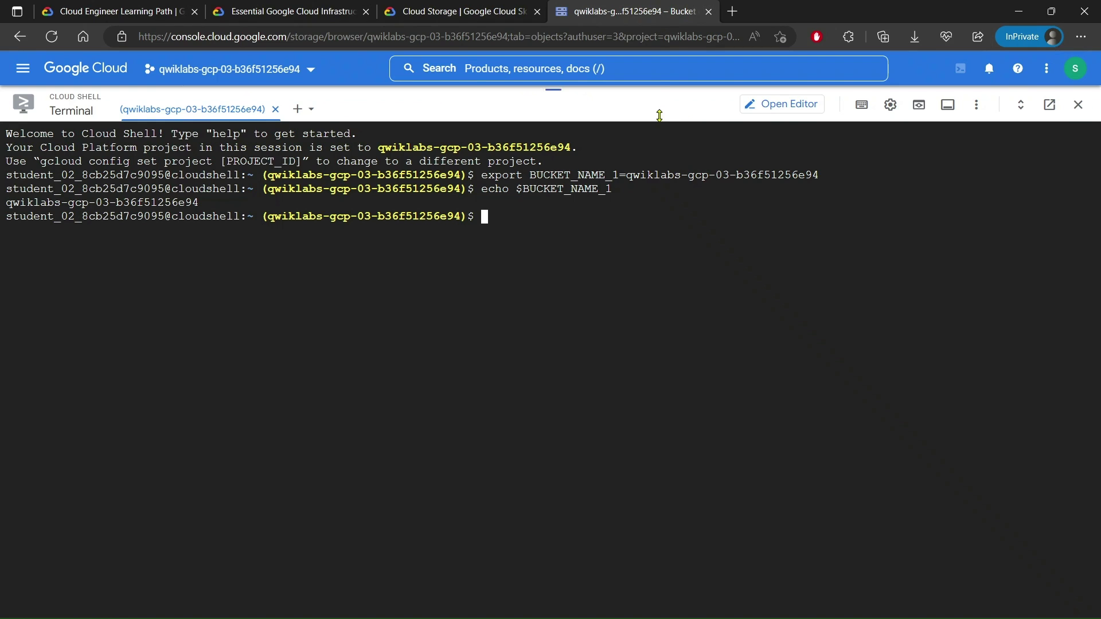
key(ctrl+v)
key(Return)
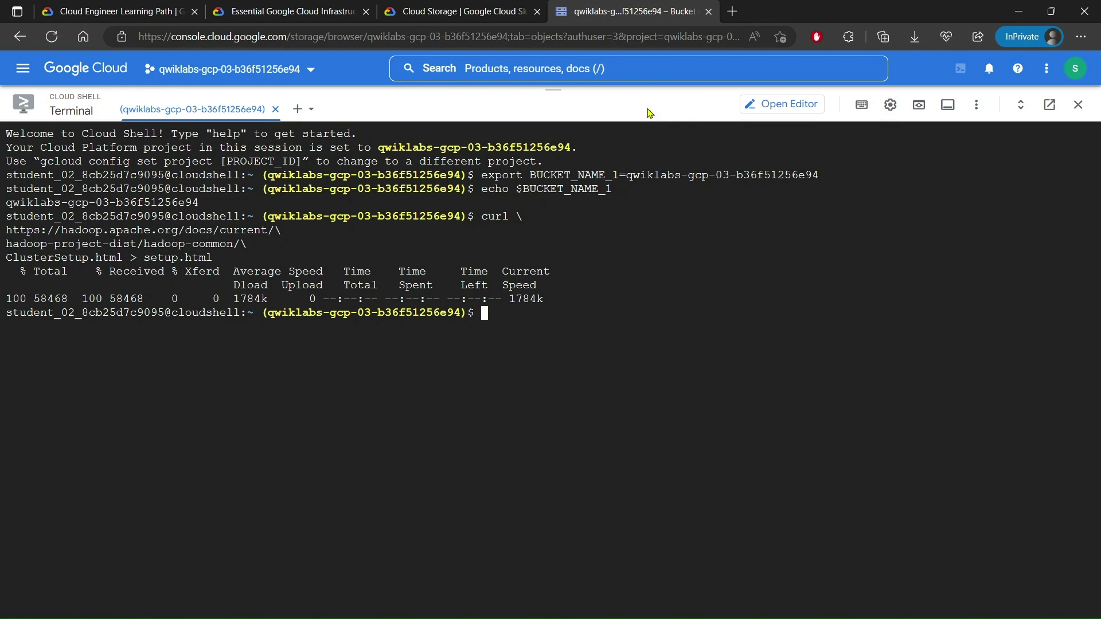
Step: Copy the lab's cp commands and run them in Cloud Shell to duplicate setup.html as setup2.html and setup3.html
click(532, 5)
scroll(566, 216, down, 1)
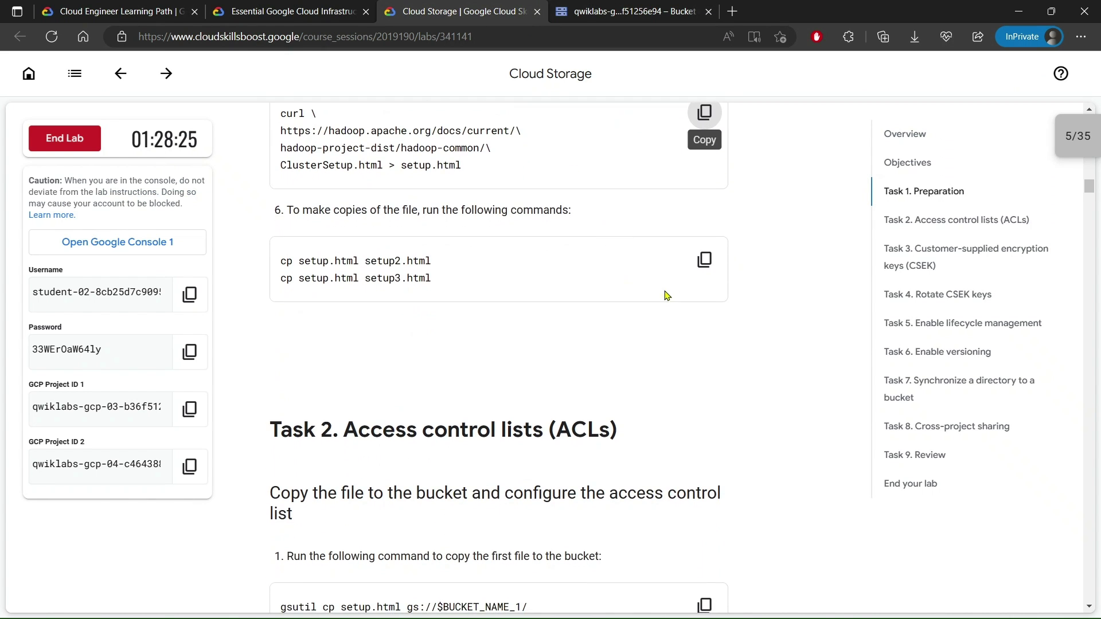
click(705, 259)
click(637, 7)
key(ctrl+v)
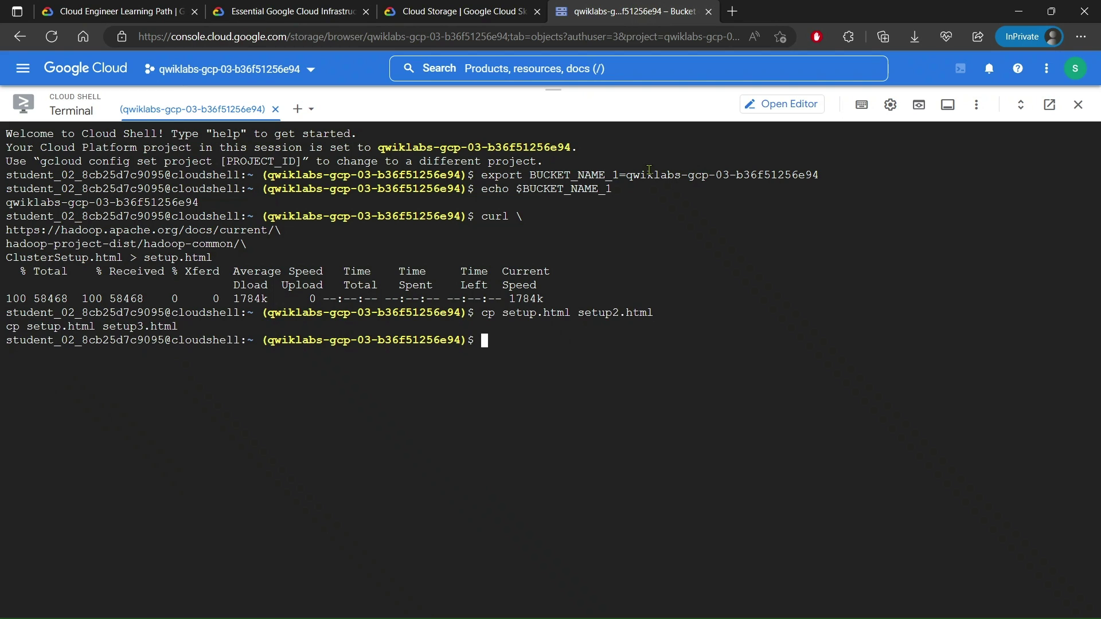
Step: Run the lab's gsutil cp setup.html gs://$BUCKET_NAME_1/ command from Task 2 in Cloud Shell and authorize the use of credentials
click(468, 17)
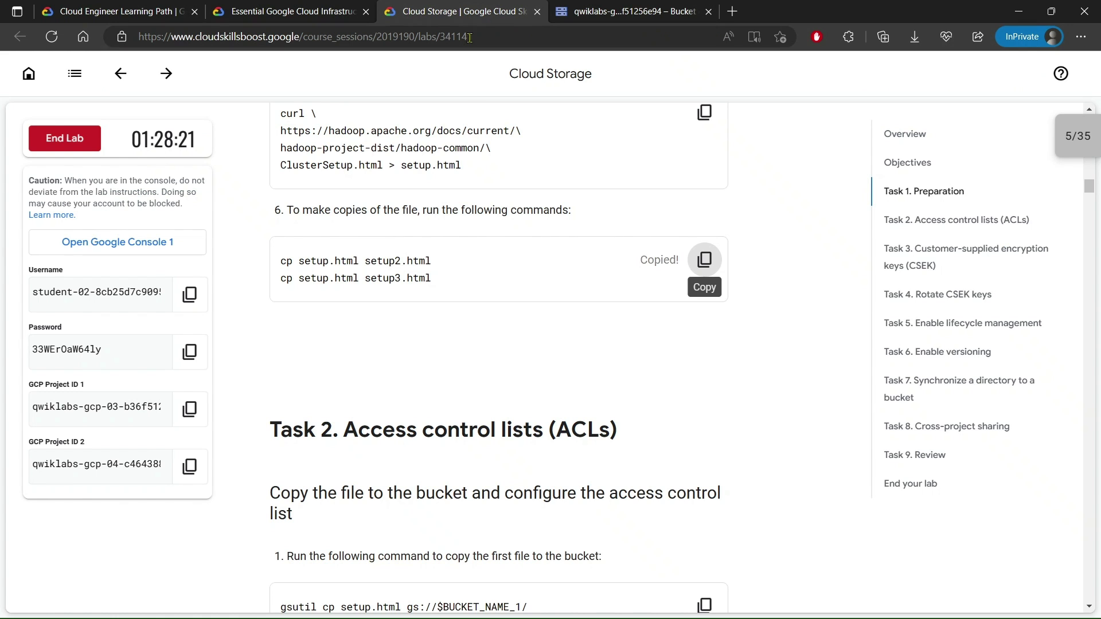
scroll(704, 255, down, 3)
drag(264, 189, 610, 182)
click(645, 181)
scroll(651, 216, down, 3)
click(700, 188)
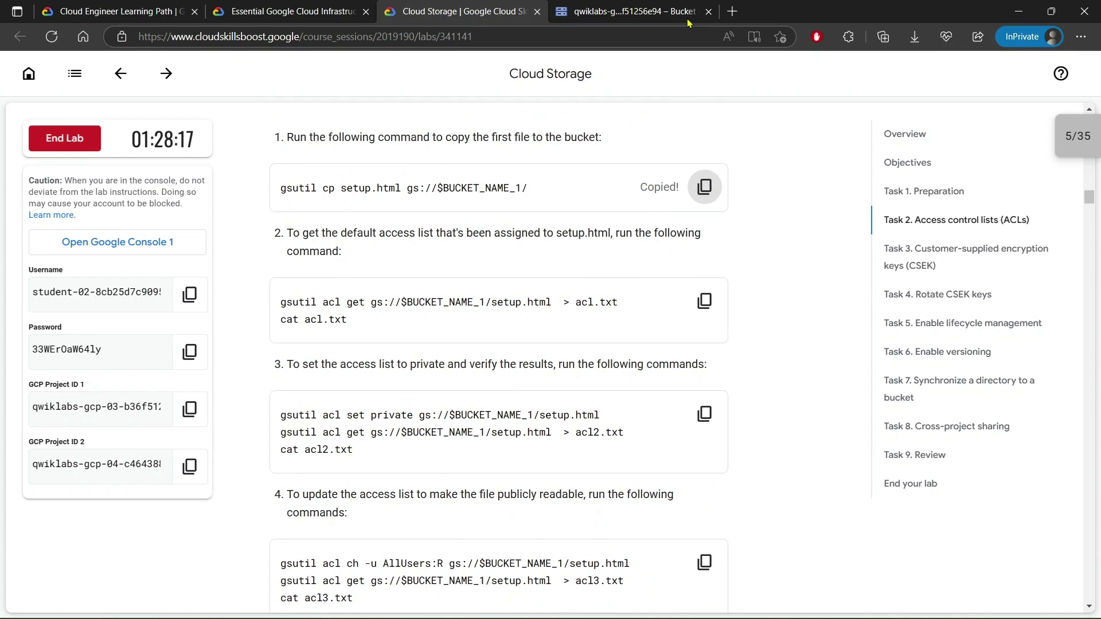
key(ctrl+Tab)
key(ctrl+v)
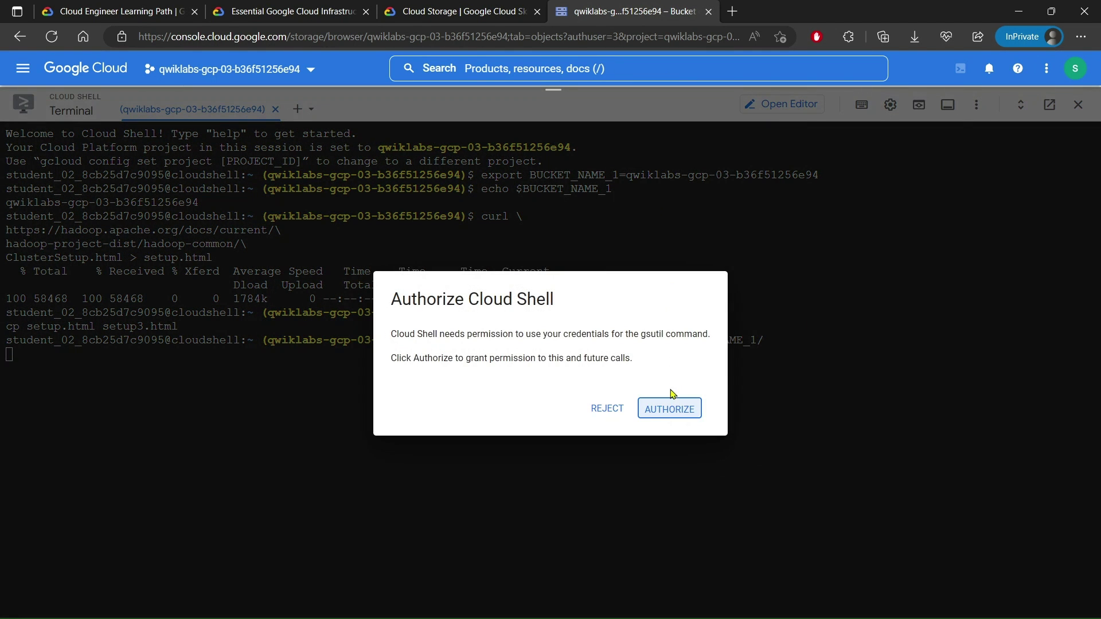
click(670, 408)
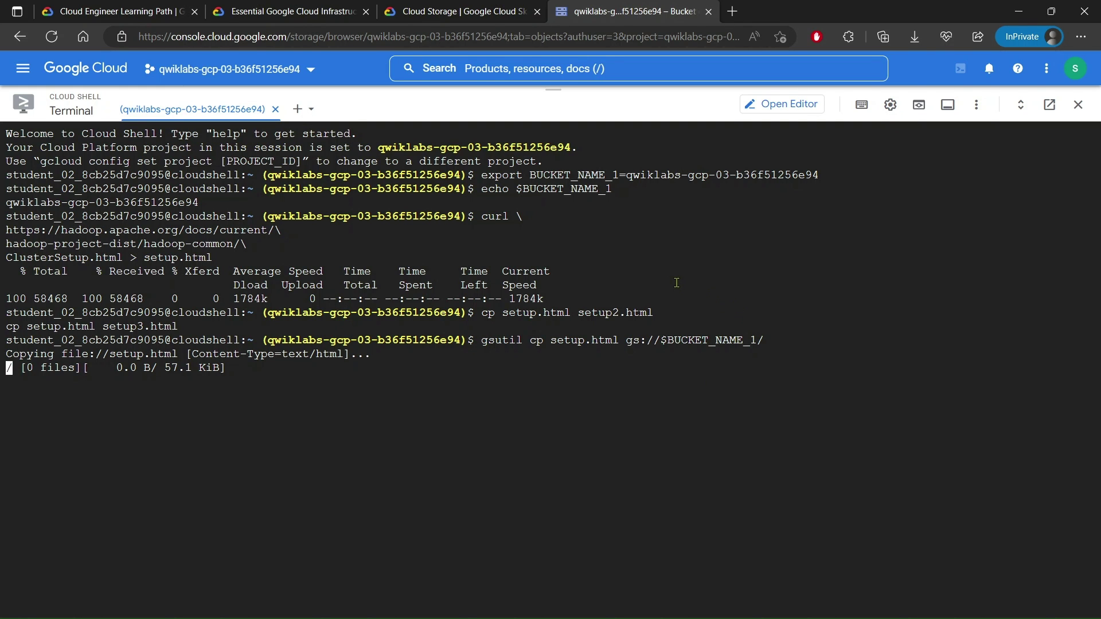
Step: Run the lab's gsutil acl get commands to save the default access list of setup.html to acl.txt and print it
click(459, 12)
scroll(705, 224, down, 1)
click(705, 224)
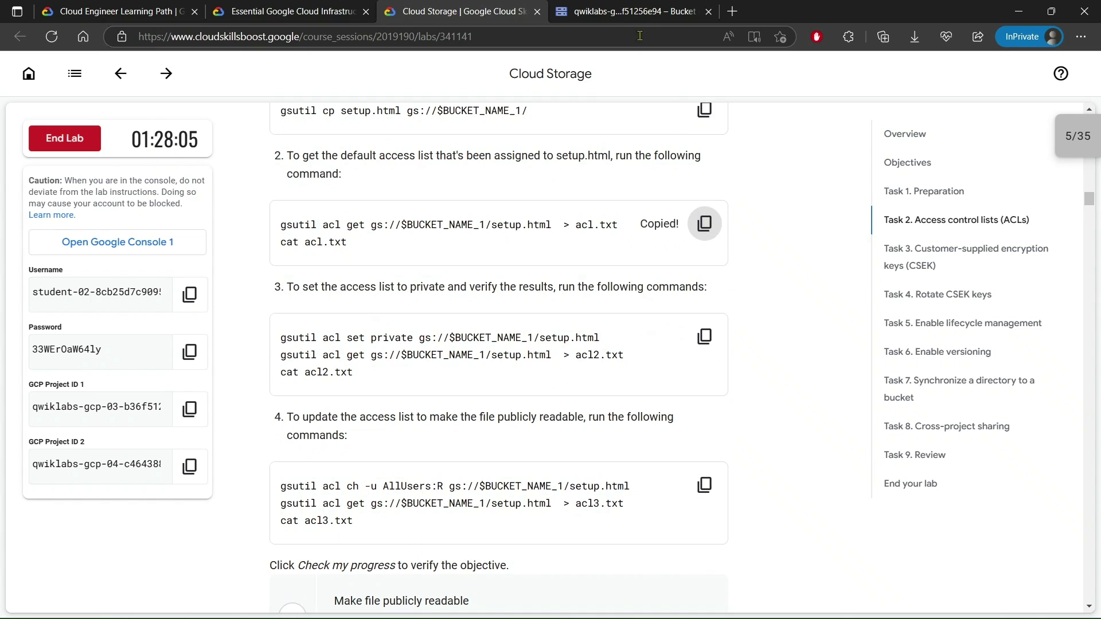
click(631, 12)
key(ctrl+v)
key(Return)
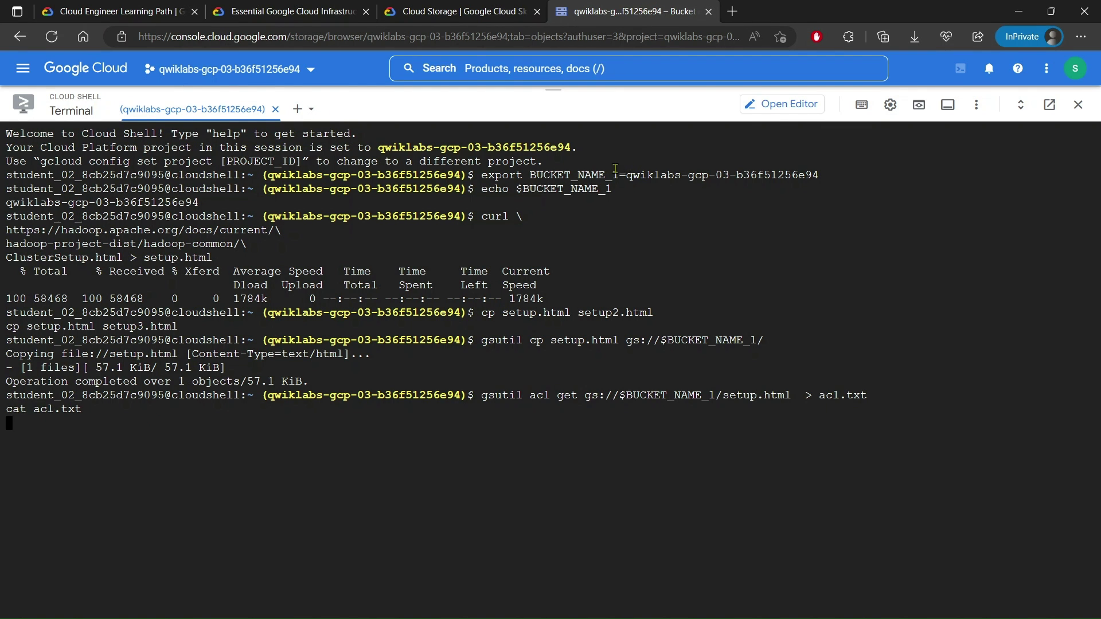
Step: Run the lab's commands that set the access list of setup.html to private, save it to acl2.txt and print it
click(459, 11)
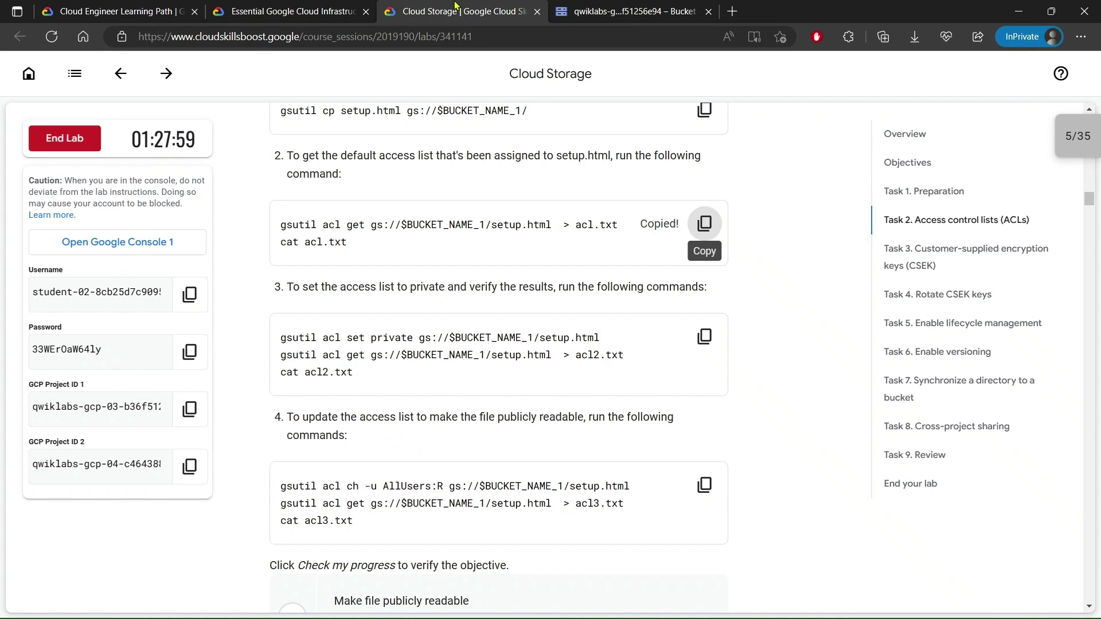
scroll(707, 229, down, 3)
click(705, 187)
click(630, 11)
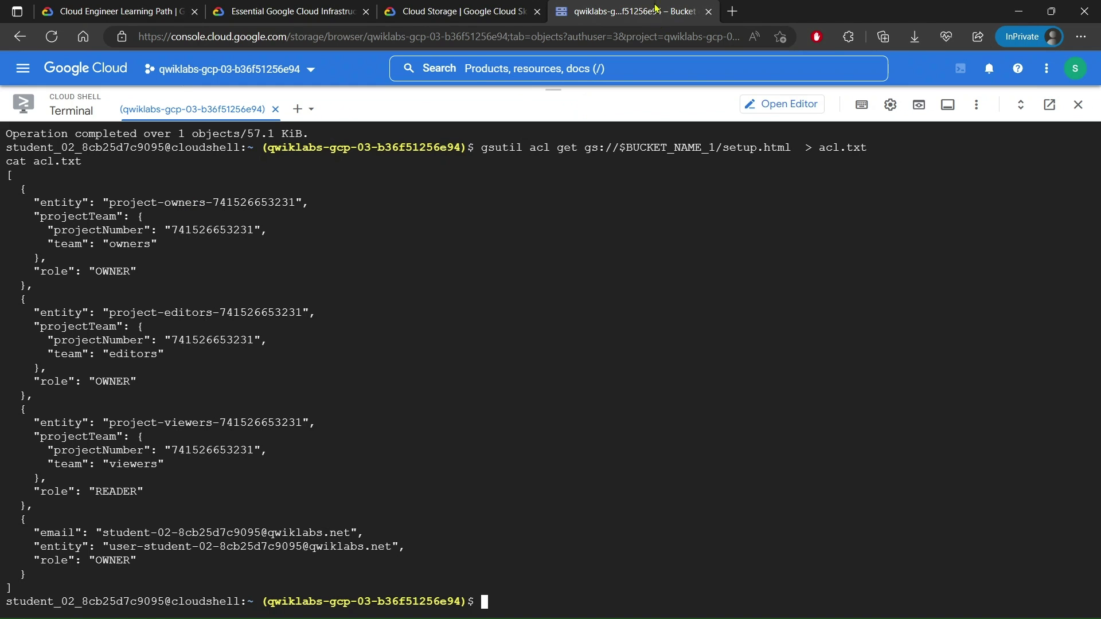
key(ctrl+v)
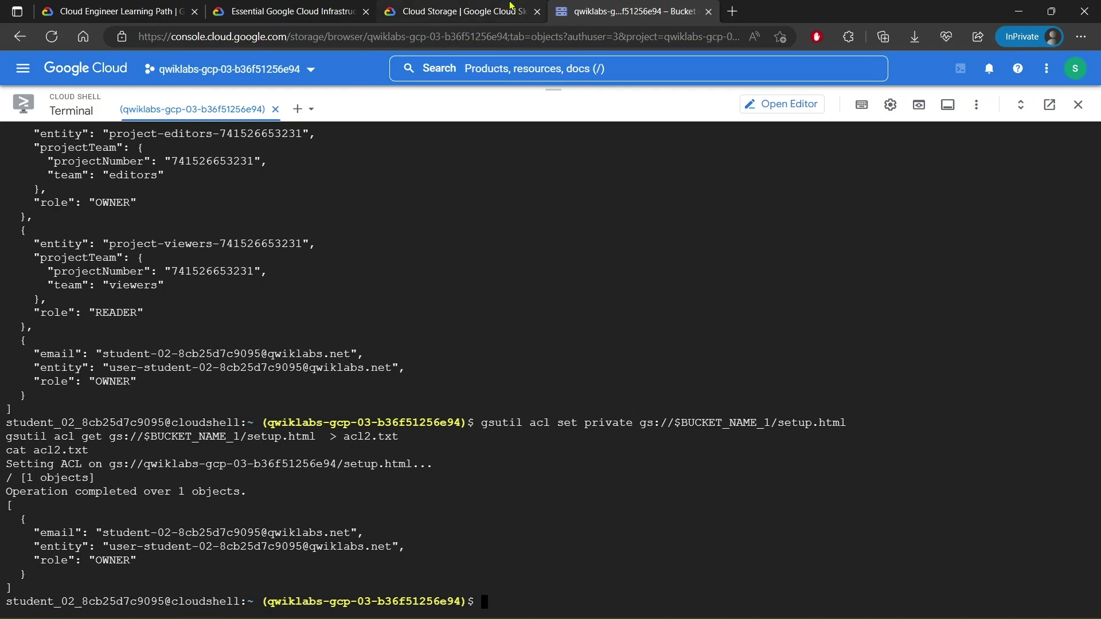
Step: Run the lab's gsutil acl ch -u AllUsers:R commands to make setup.html publicly readable, saving the access list to acl3.txt and printing it
click(458, 11)
scroll(668, 210, down, 3)
click(704, 194)
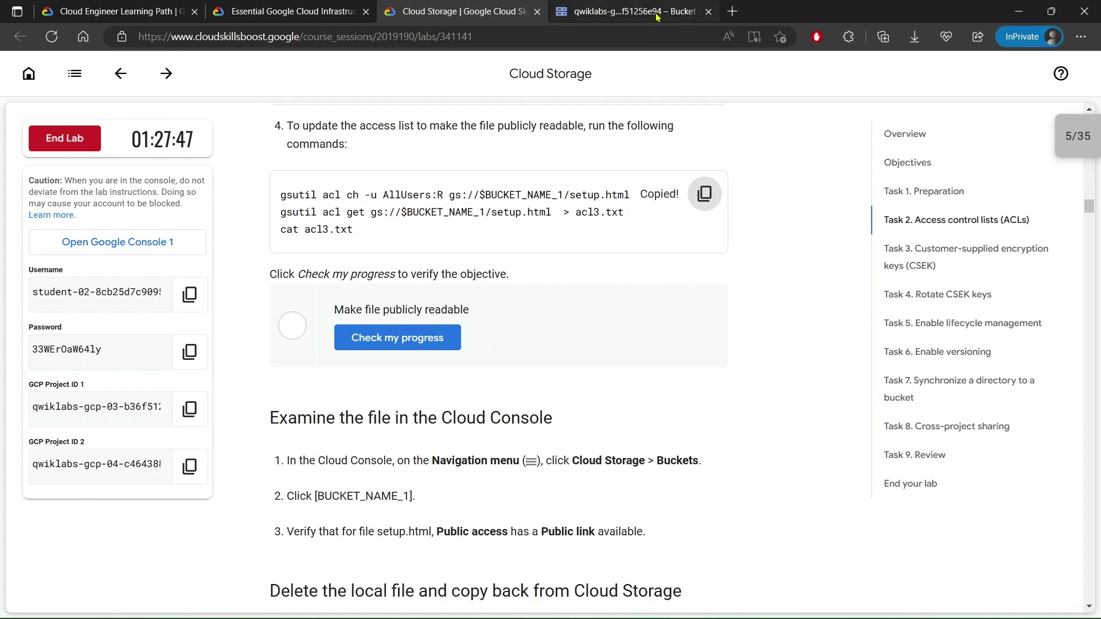
click(659, 12)
key(ctrl+v)
key(Return)
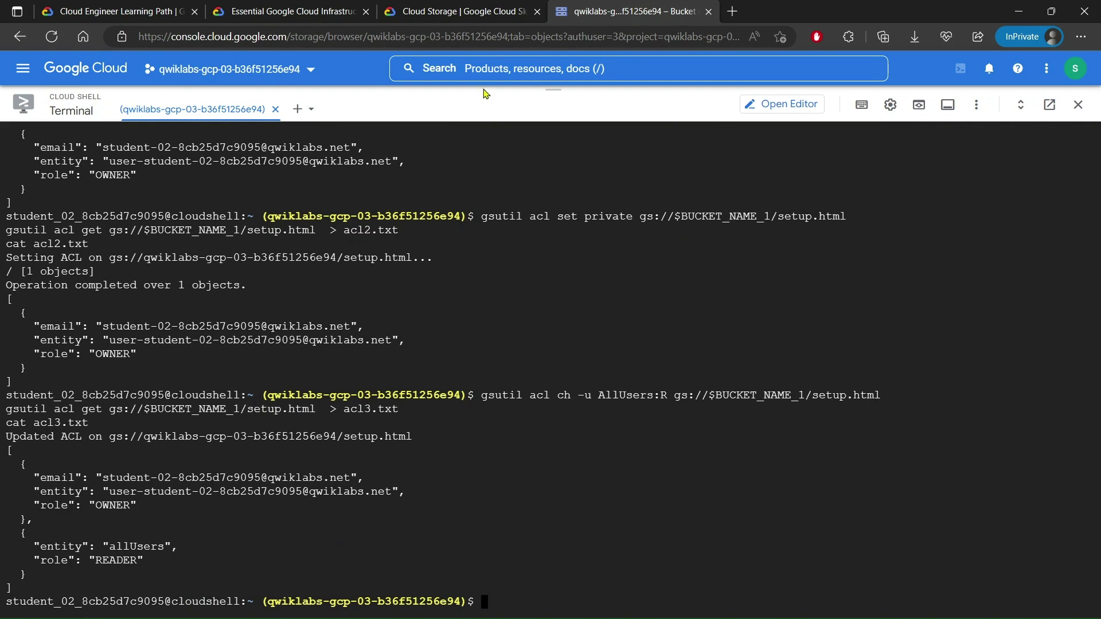
Step: Check the lab progress for the "Make file publicly readable" objective
click(458, 12)
scroll(402, 287, down, 2)
click(367, 249)
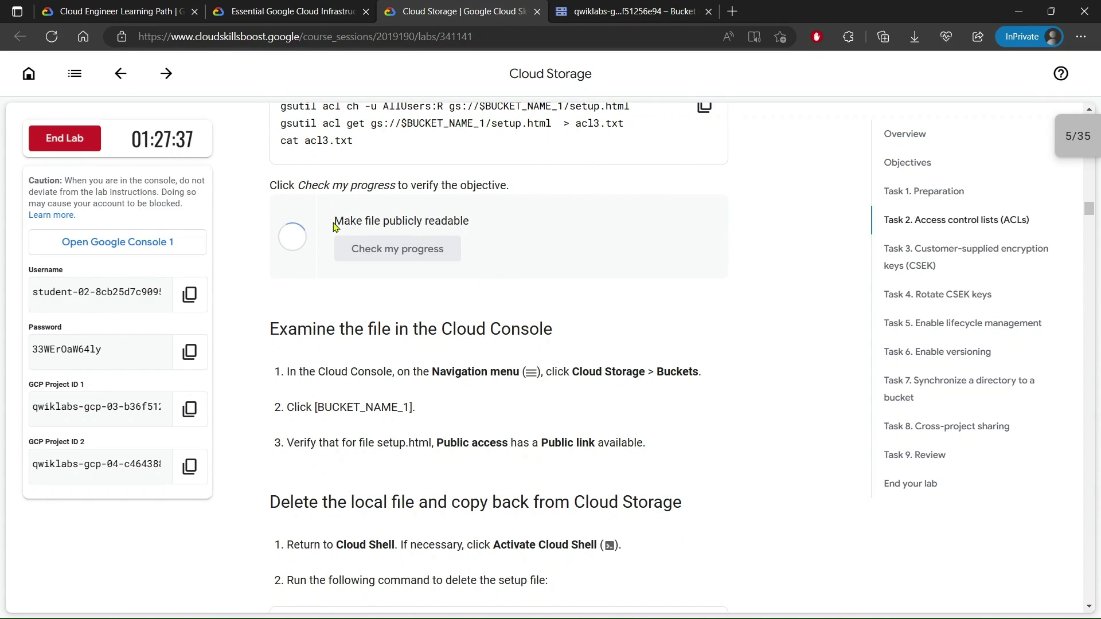
drag(333, 226, 532, 220)
click(430, 249)
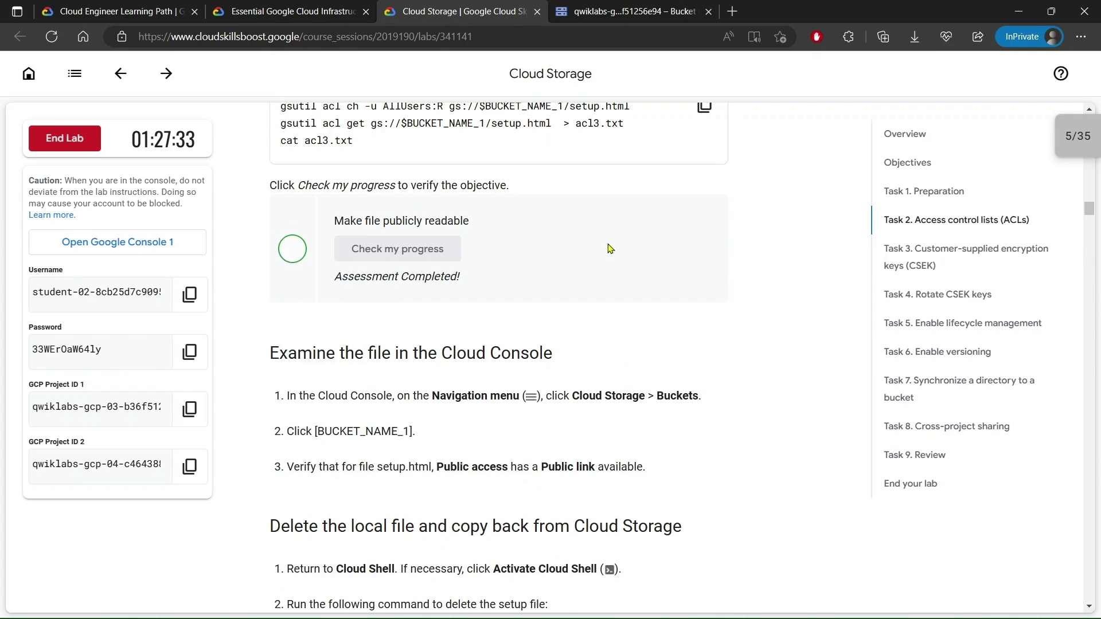
drag(317, 231, 495, 227)
click(495, 227)
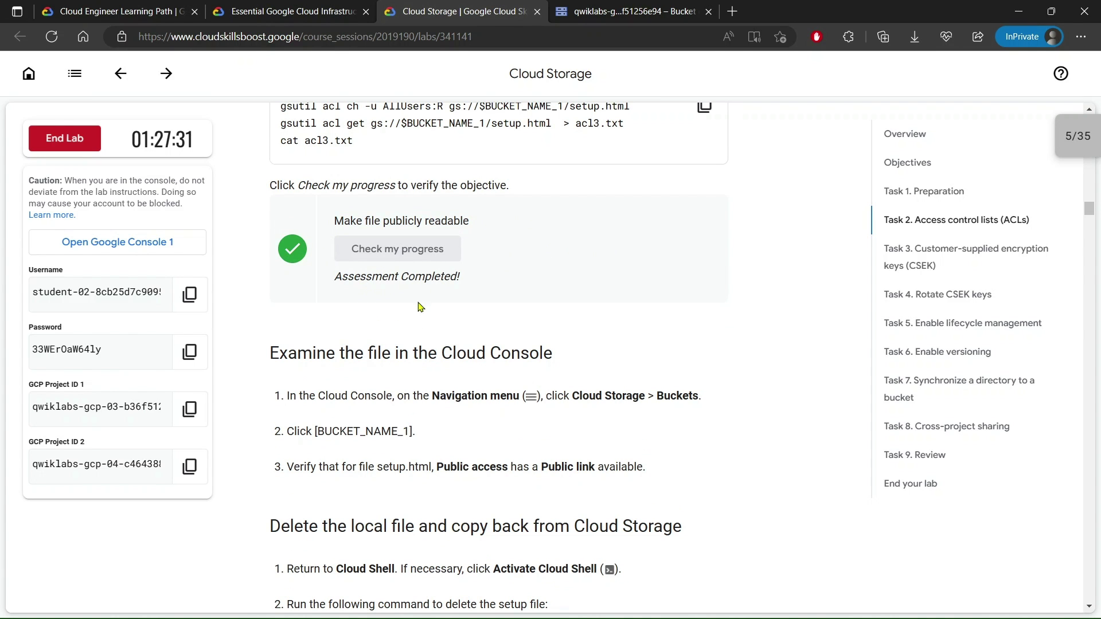
Step: Read the lab's file verification instructions, then copy rm setup.html and run it in Cloud Shell to delete the local file
scroll(356, 267, down, 4)
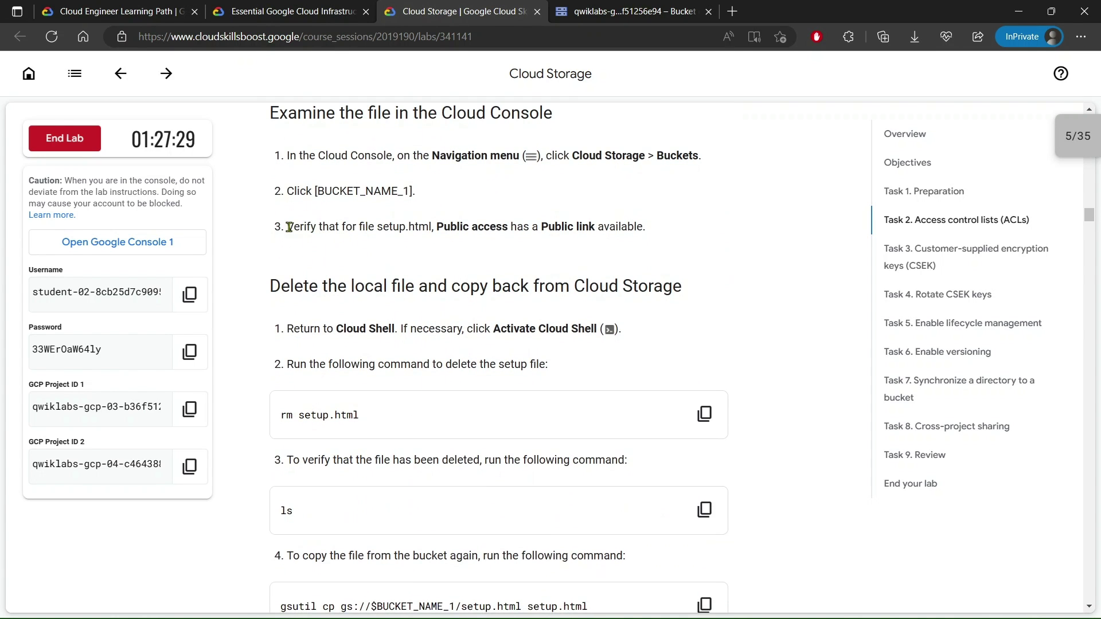
drag(287, 226, 596, 226)
click(629, 227)
scroll(597, 245, down, 3)
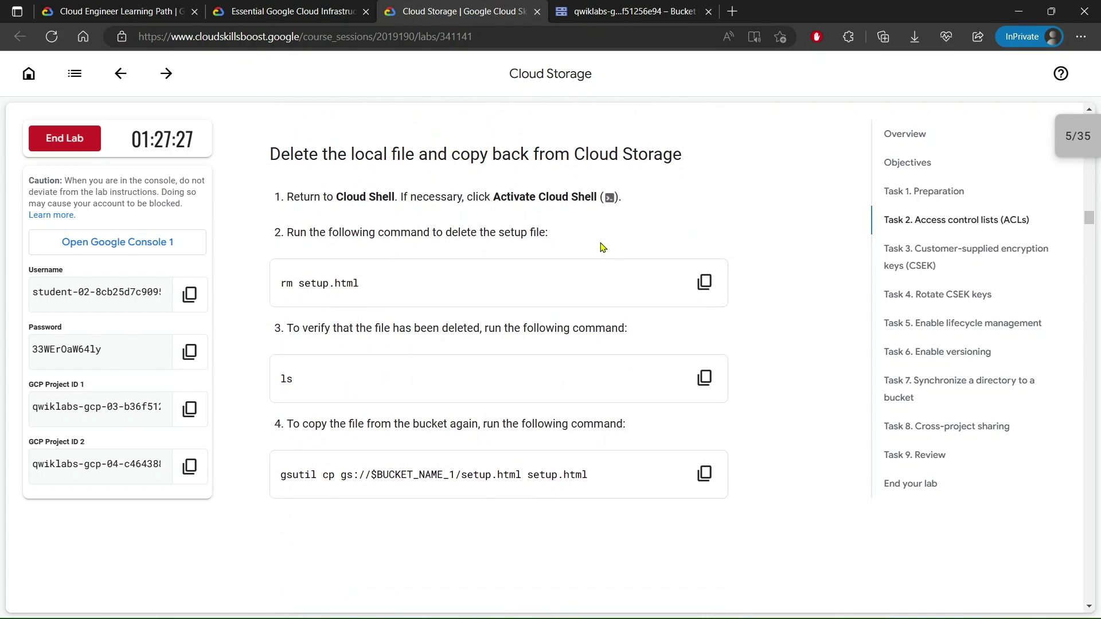
click(702, 234)
click(634, 9)
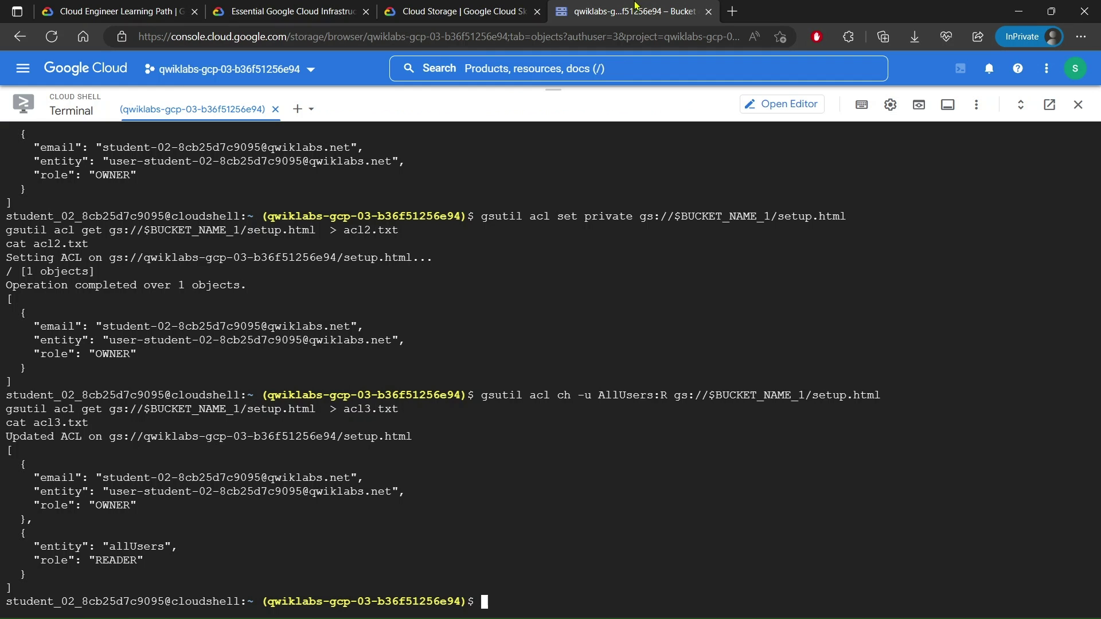
key(ctrl+v)
key(Return)
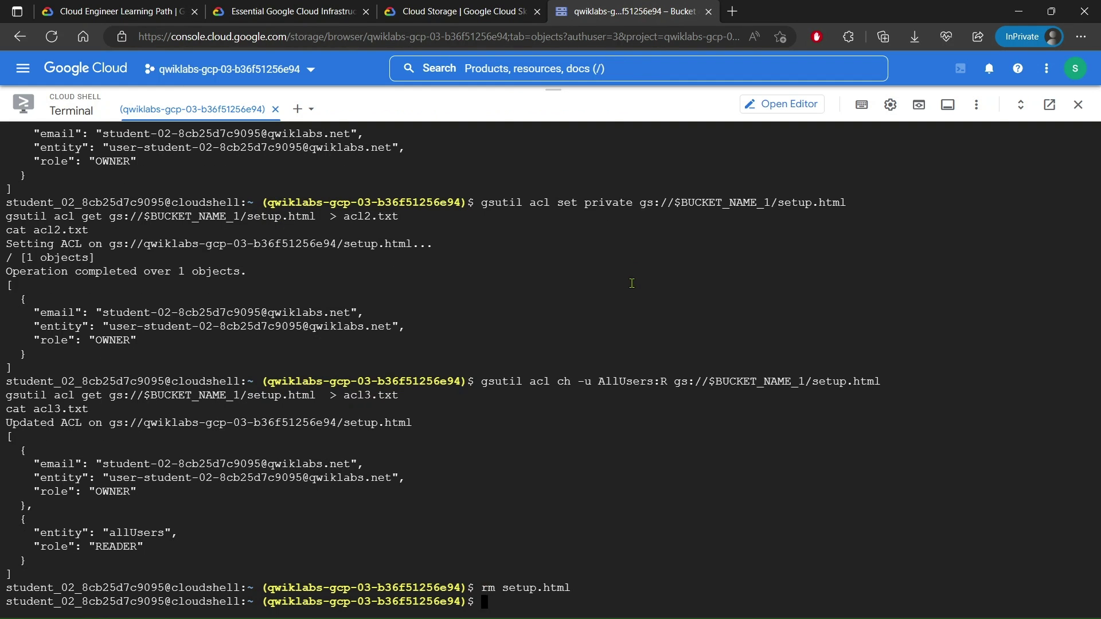
Step: List the Cloud Shell files with ls and run the lab's gsutil cp gs://$BUCKET_NAME_1/setup.html setup.html command to restore the file
click(459, 11)
scroll(698, 269, down, 2)
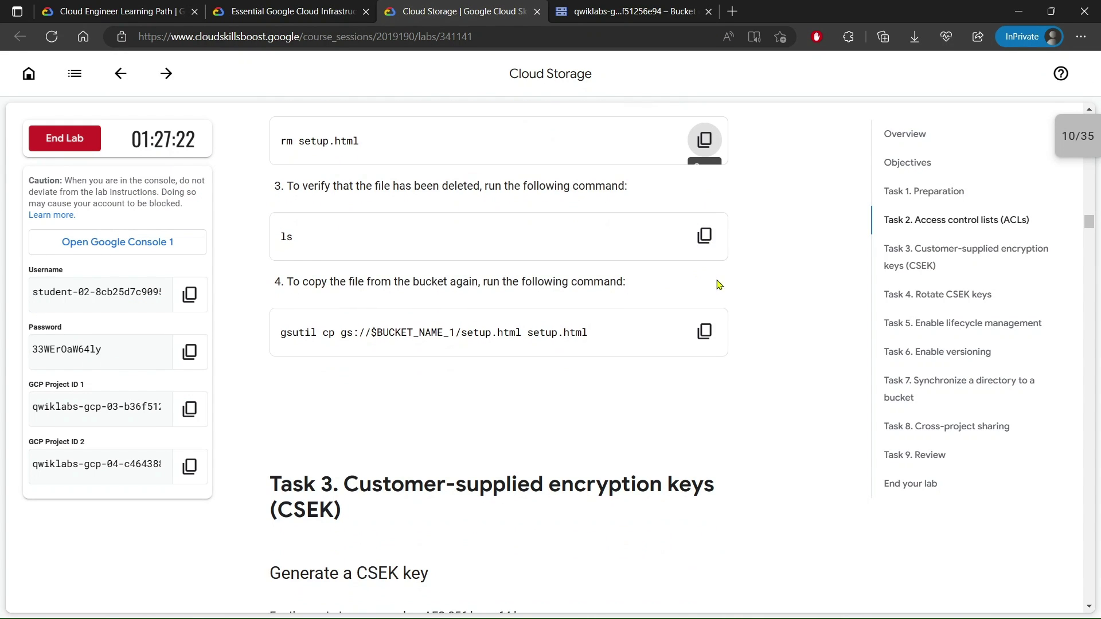
click(704, 331)
click(642, 19)
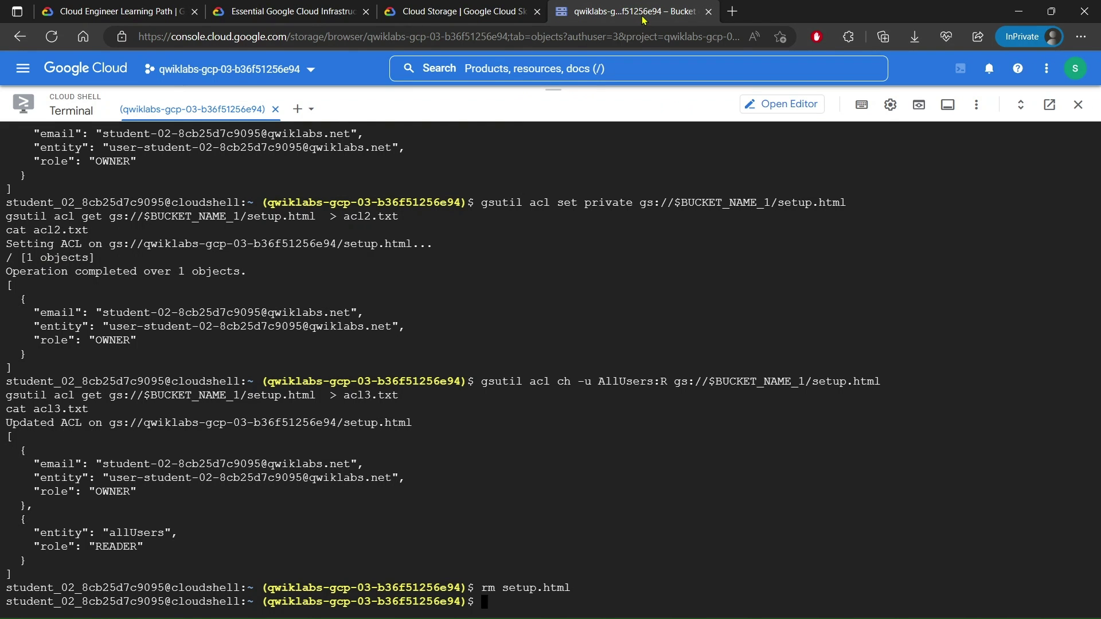
text(ls)
key(Return)
key(ctrl+v)
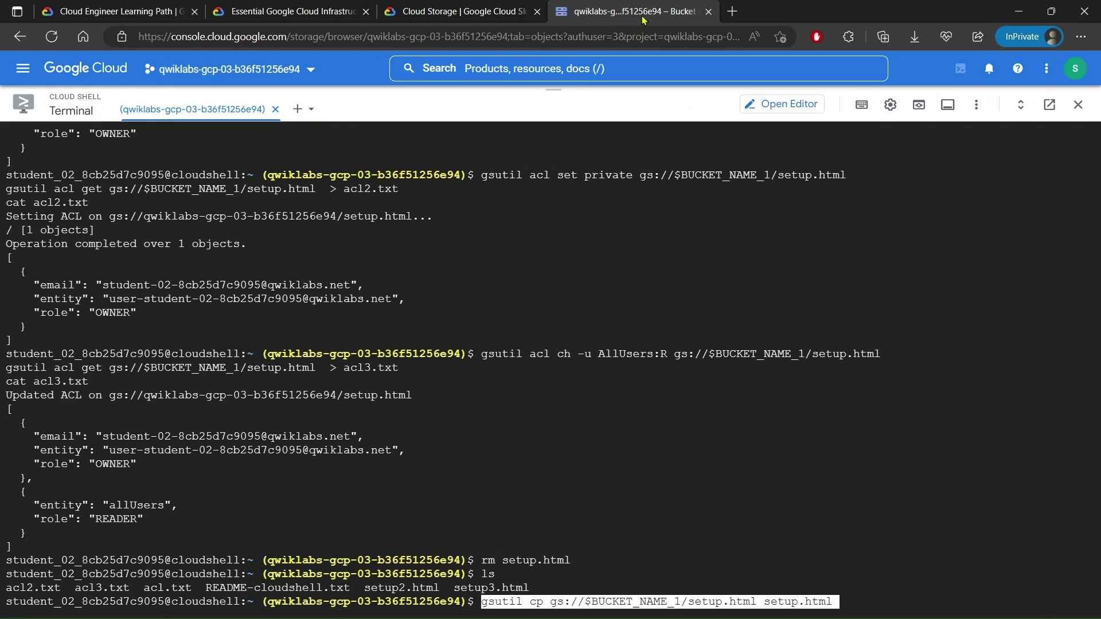
key(Return)
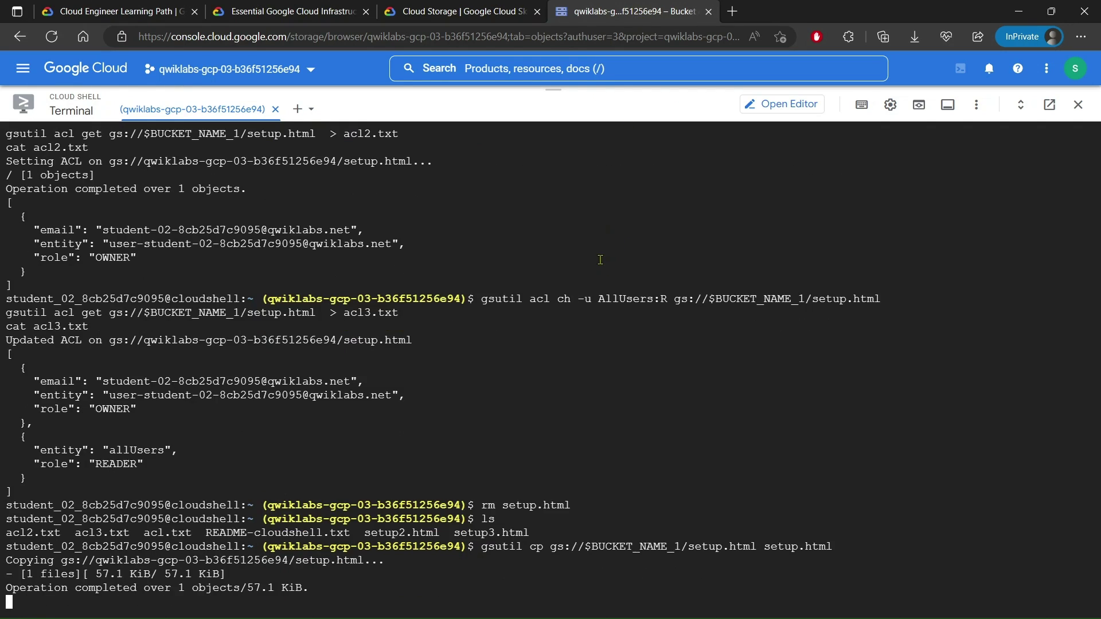
Step: Copy the lab's python3 base64 command from Task 3 and run it in Cloud Shell to generate an AES-256 base-64 CSEK key
click(463, 8)
scroll(539, 246, down, 5)
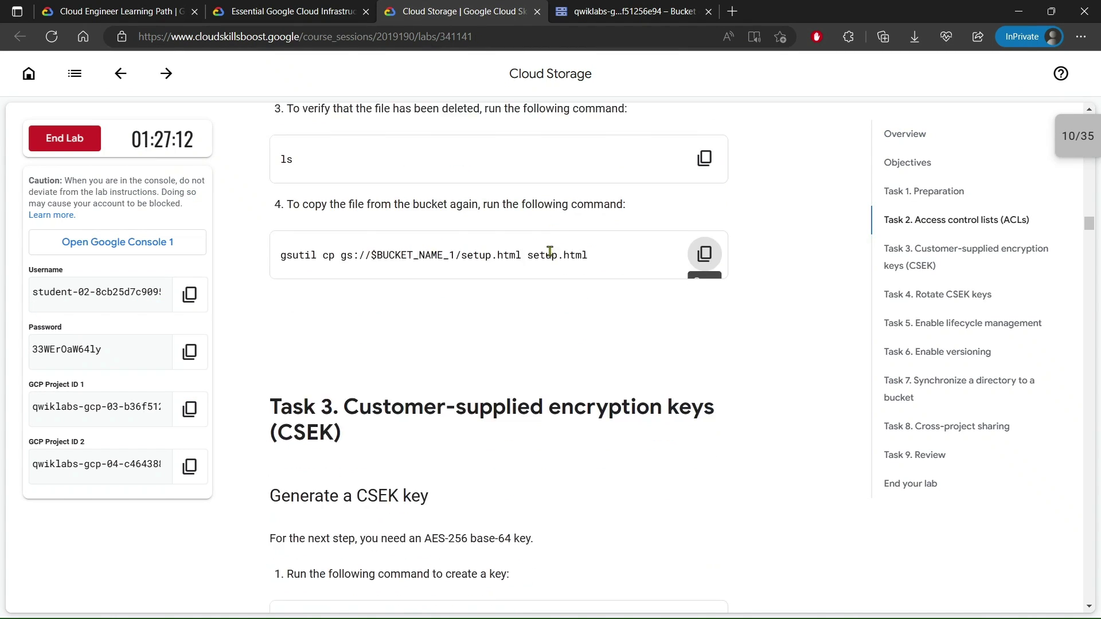
drag(261, 186, 356, 214)
click(331, 152)
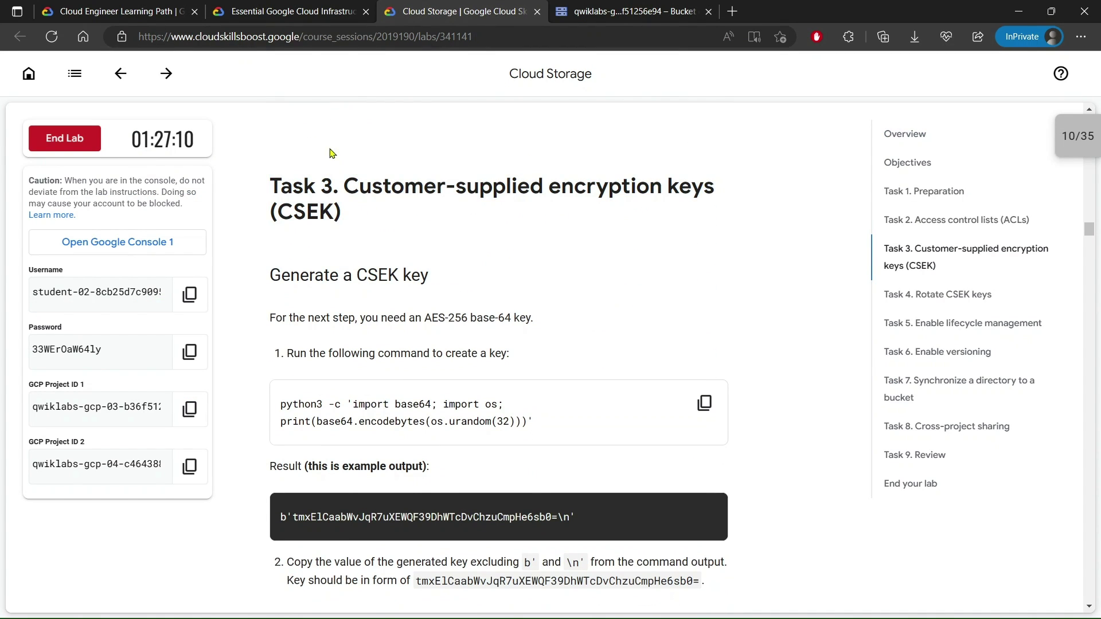
scroll(320, 150, down, 3)
drag(267, 141, 538, 150)
click(704, 225)
click(627, 11)
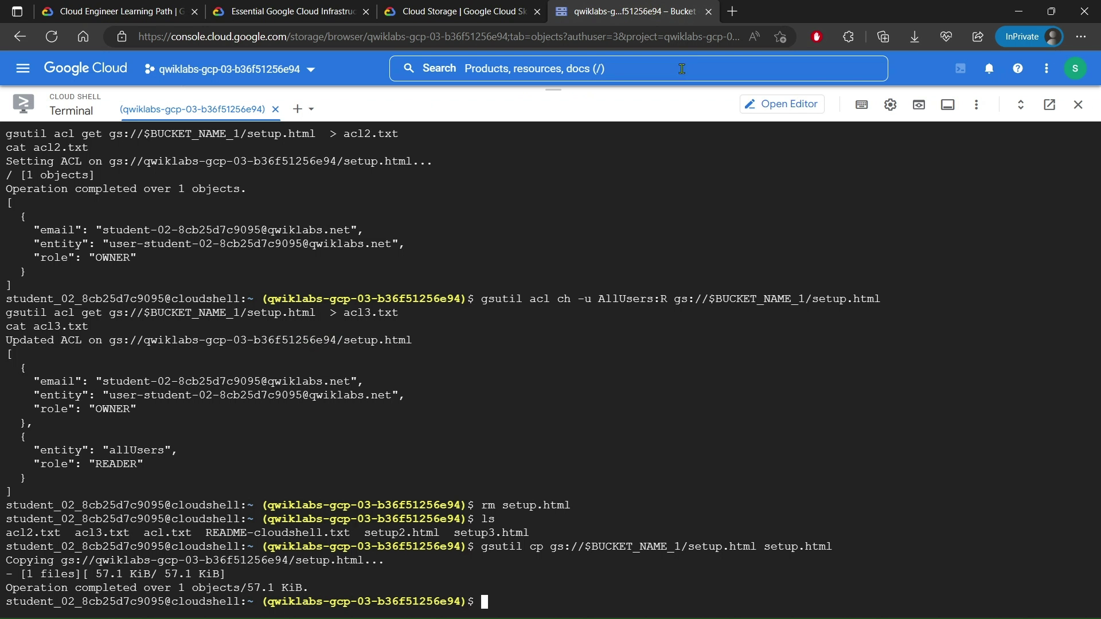
key(ctrl+v)
key(Return)
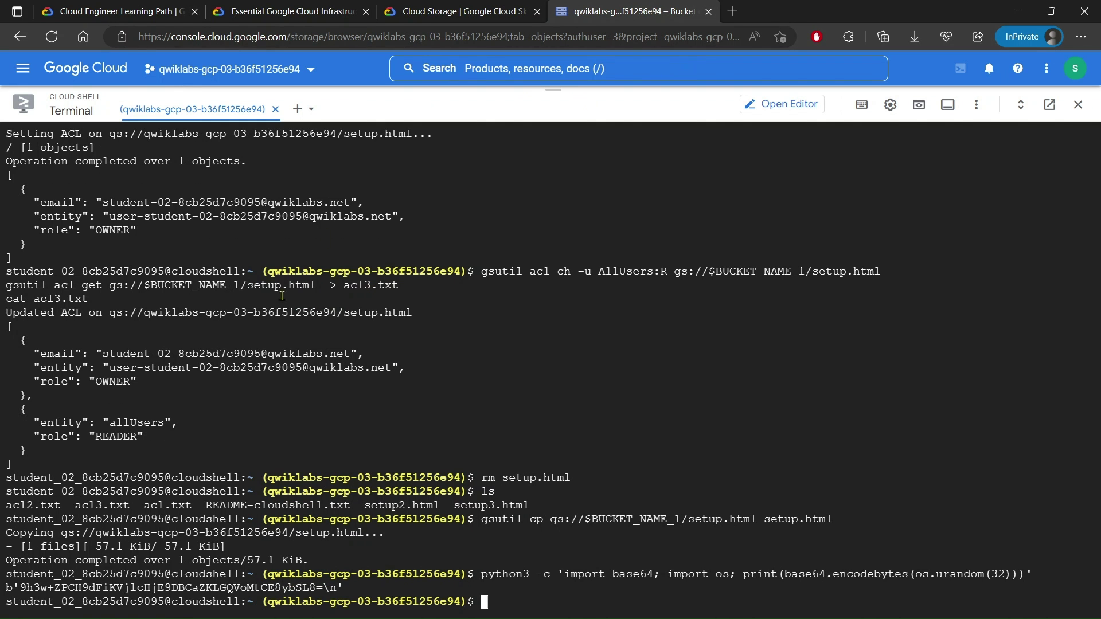
Step: Read the lab's instructions on copying the generated key without b' and \n', and return to Cloud Shell
click(456, 11)
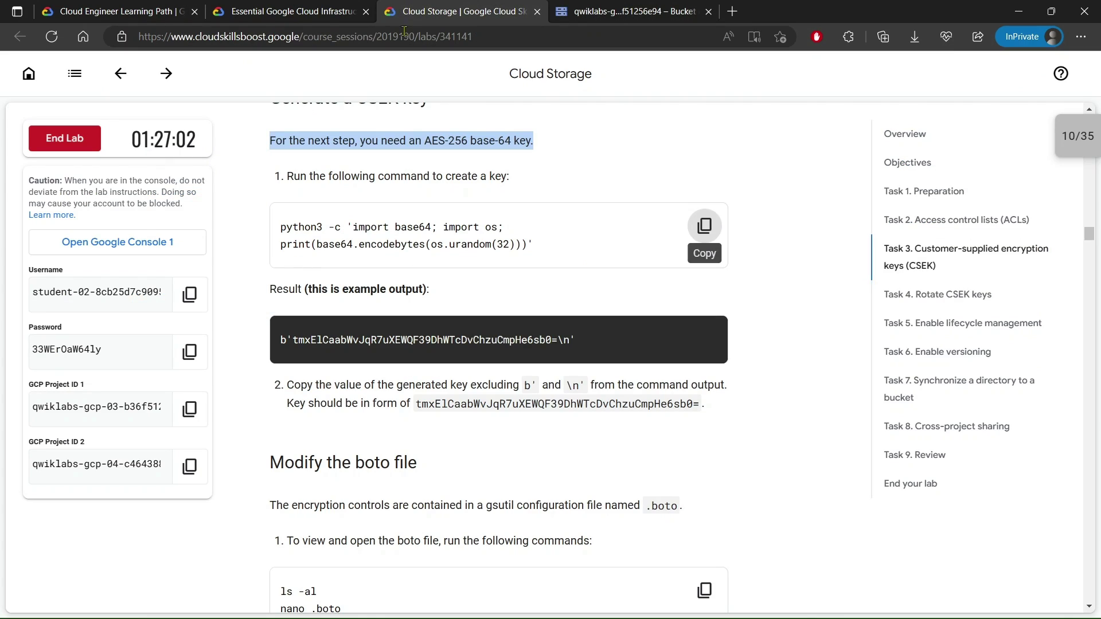
click(395, 256)
drag(292, 270, 436, 290)
click(506, 293)
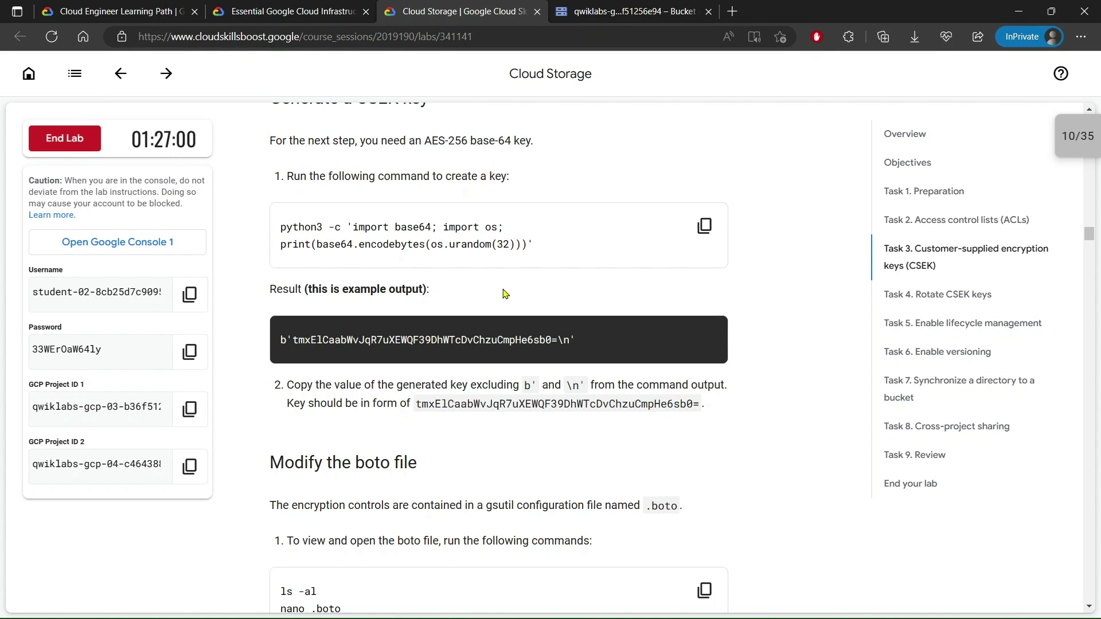
scroll(456, 306, down, 2)
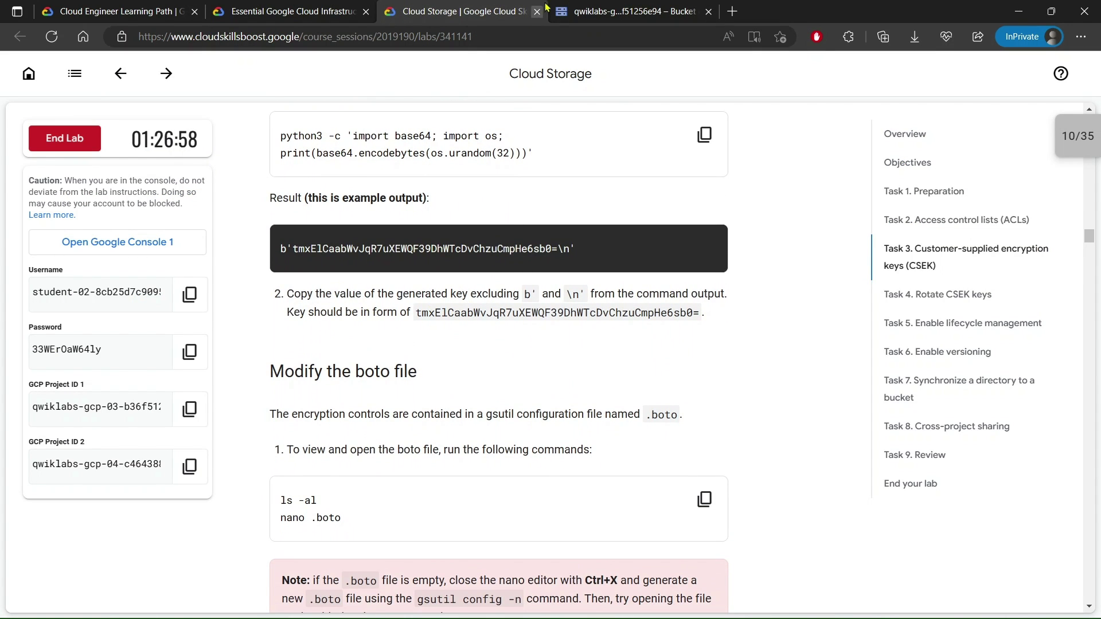
drag(293, 295, 539, 297)
click(548, 296)
click(661, 16)
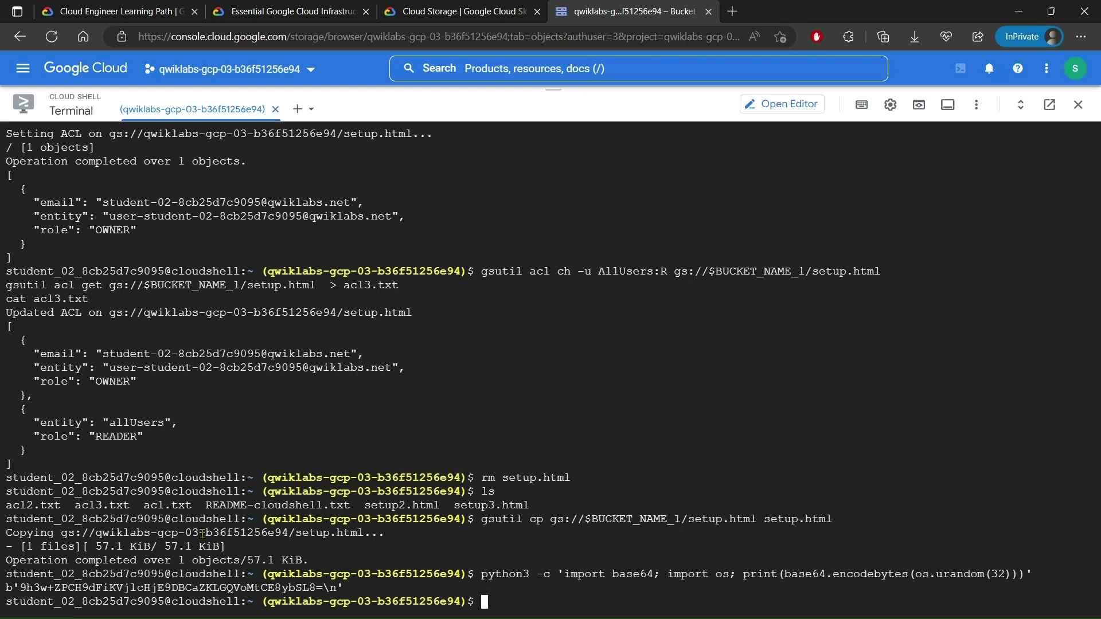
Step: Copy the generated encryption key from the Cloud Shell output and paste it into a new browser tab's address bar
drag(8, 585, 346, 584)
click(348, 580)
key(ctrl+t)
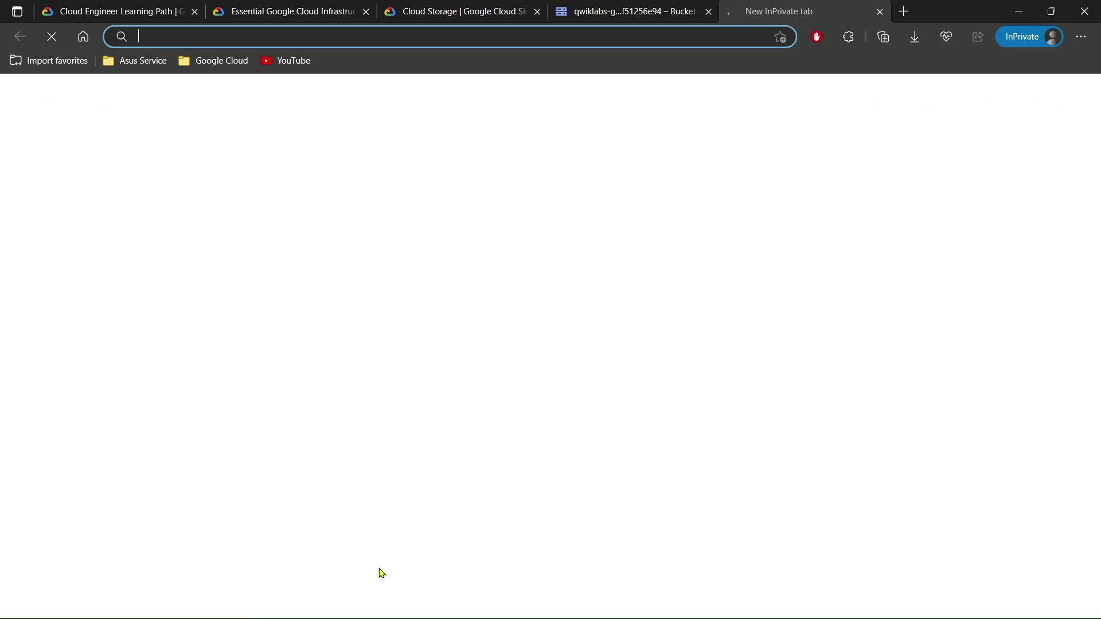
key(ctrl+v)
click(333, 168)
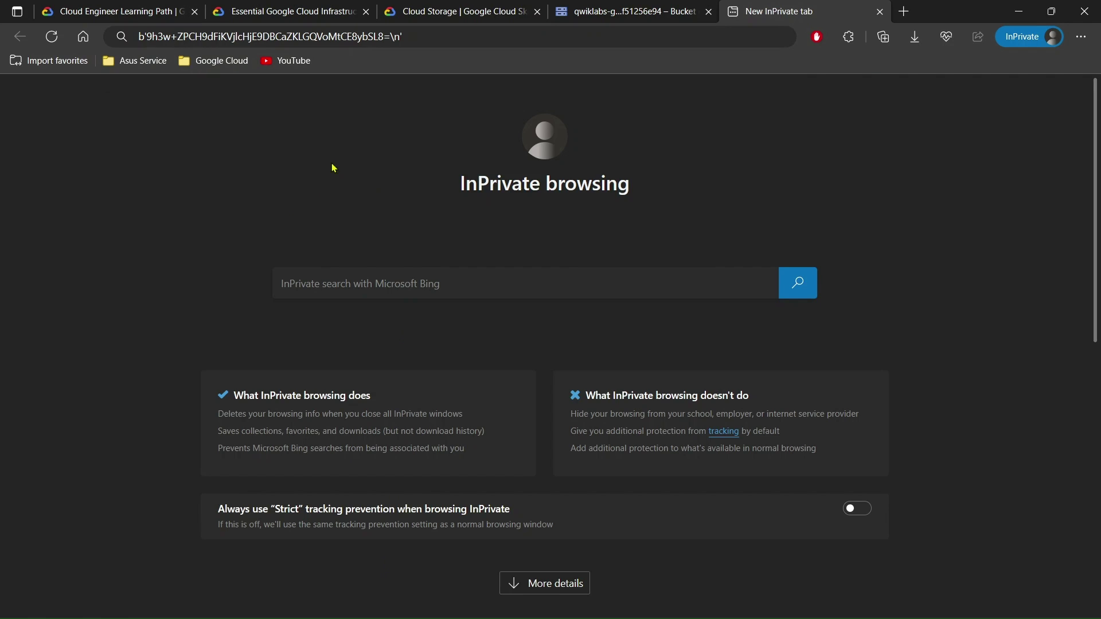
Step: Copy the lab's ls -al and nano .boto commands and run them in Cloud Shell
click(533, 6)
scroll(704, 339, down, 3)
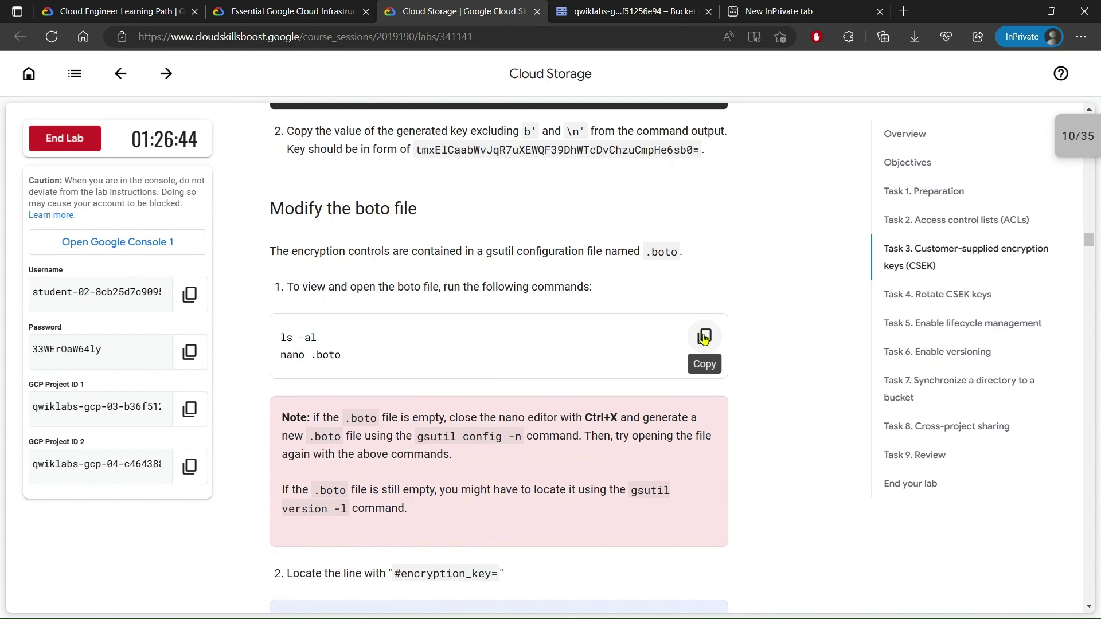
click(705, 338)
click(628, 12)
key(ctrl+v)
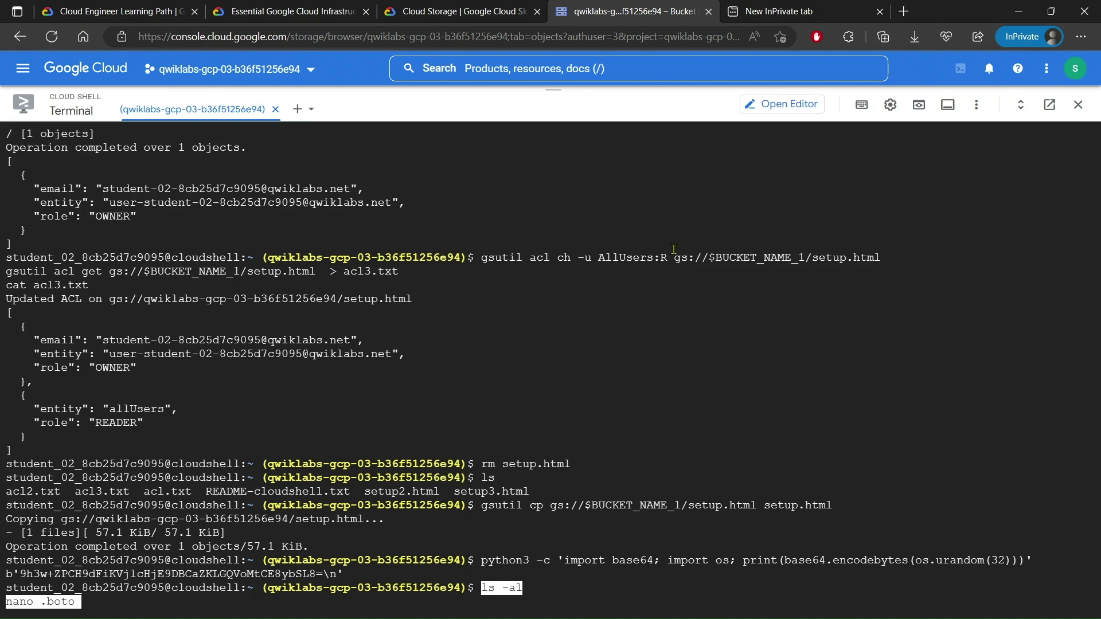
Step: Read the lab's note on what to do when the .boto file is empty
click(459, 11)
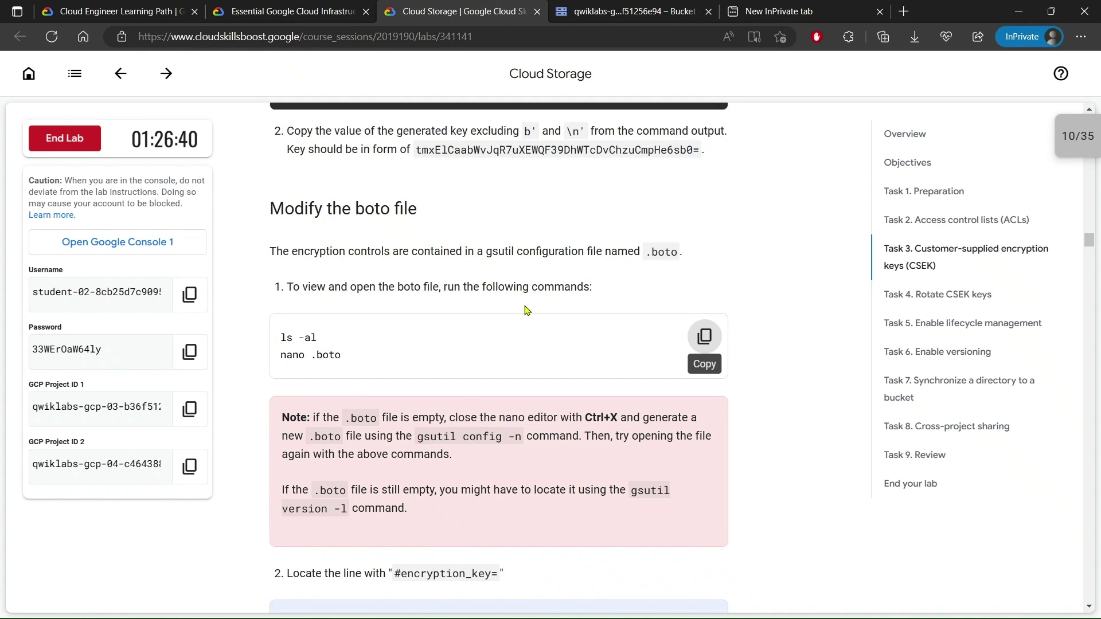
scroll(527, 310, down, 1)
drag(308, 339, 522, 337)
scroll(459, 373, down, 4)
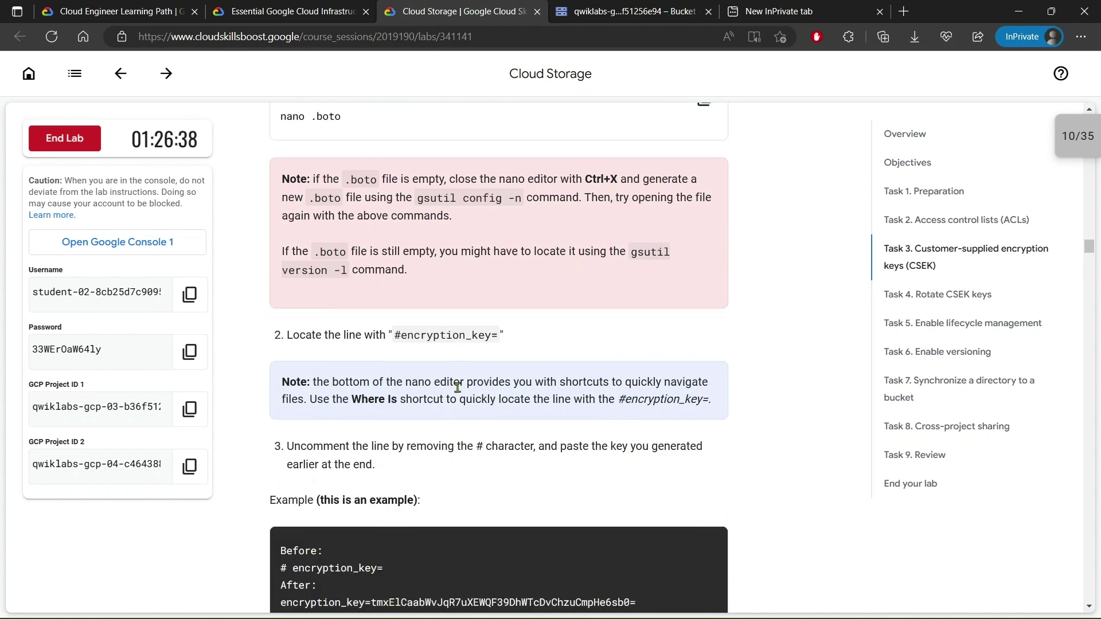
drag(287, 252, 510, 252)
click(521, 253)
scroll(573, 258, up, 2)
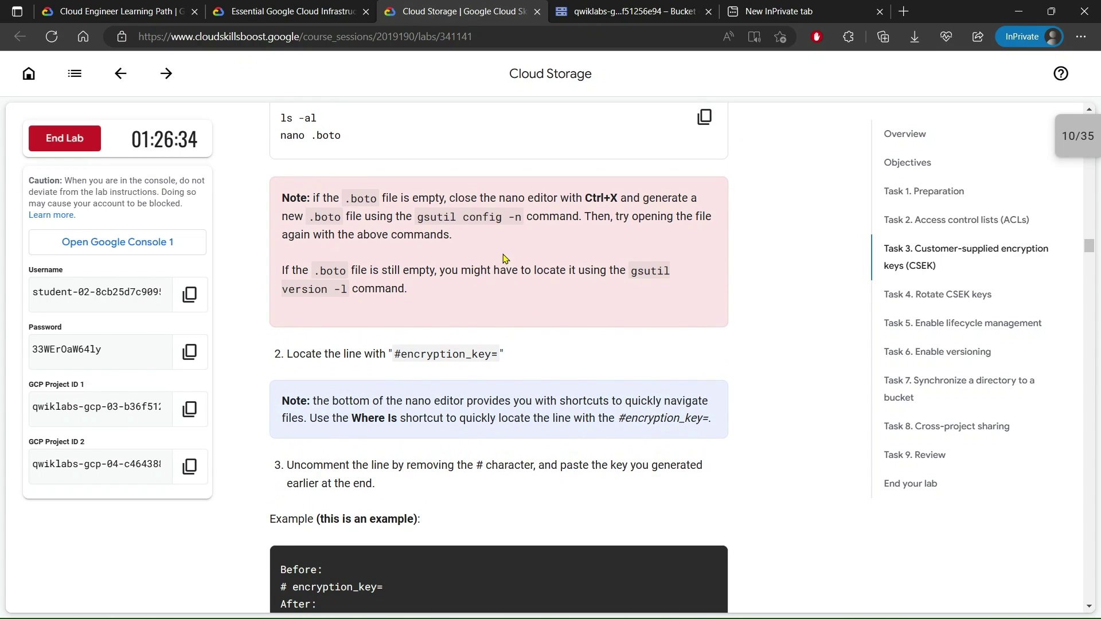
Step: Copy gsutil config -n from the lab note, exit nano and run it in Cloud Shell to generate a new .boto file
drag(416, 221, 511, 217)
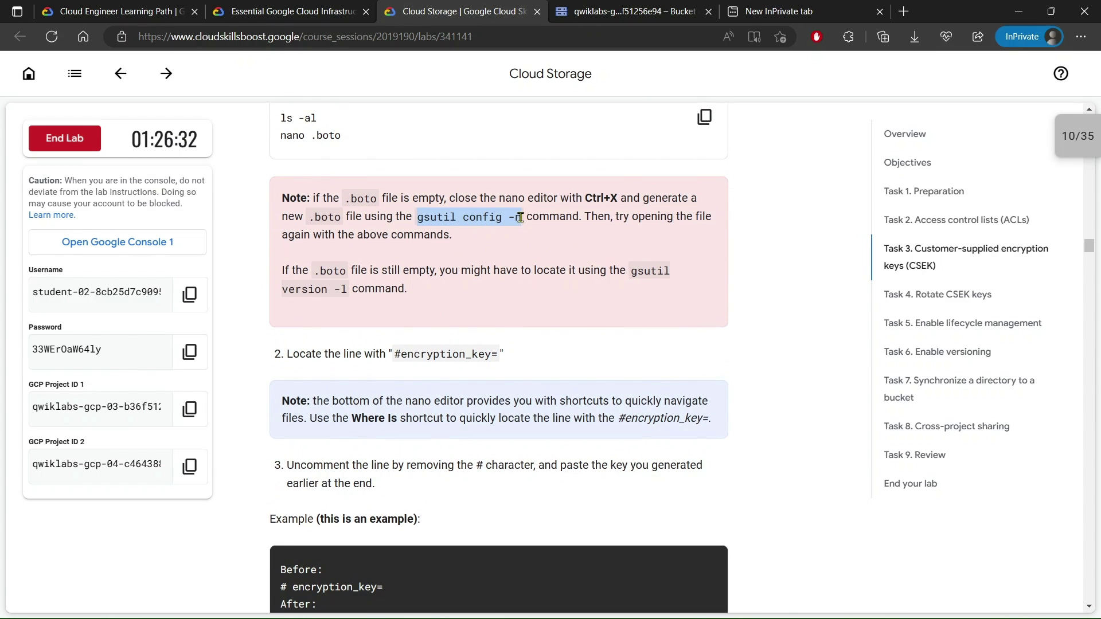
right_click(519, 217)
click(533, 252)
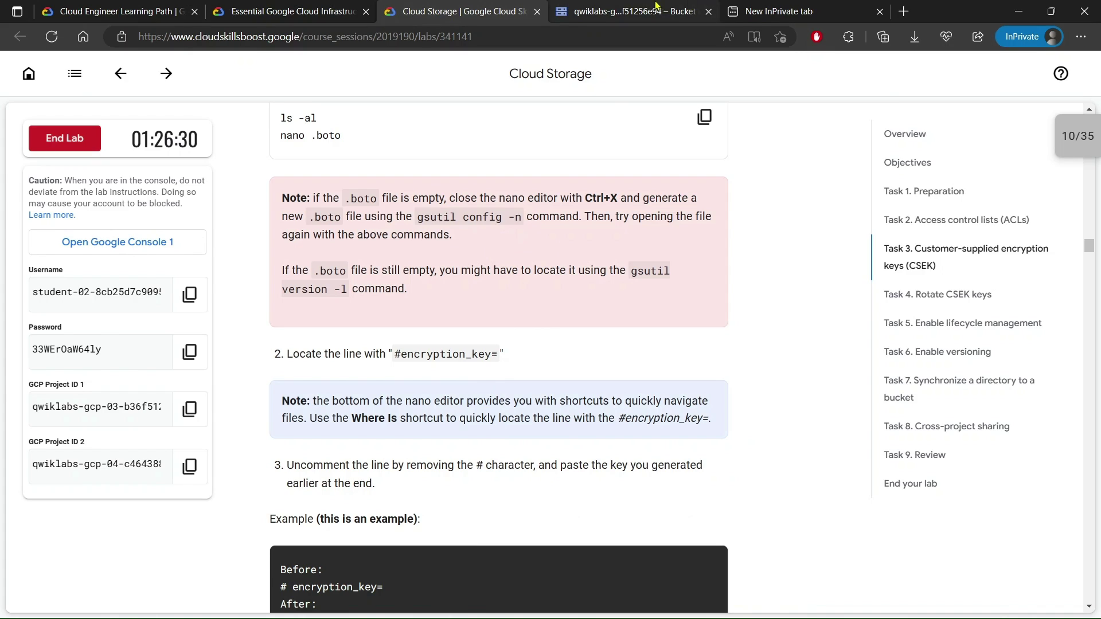
click(657, 7)
key(ctrl+x)
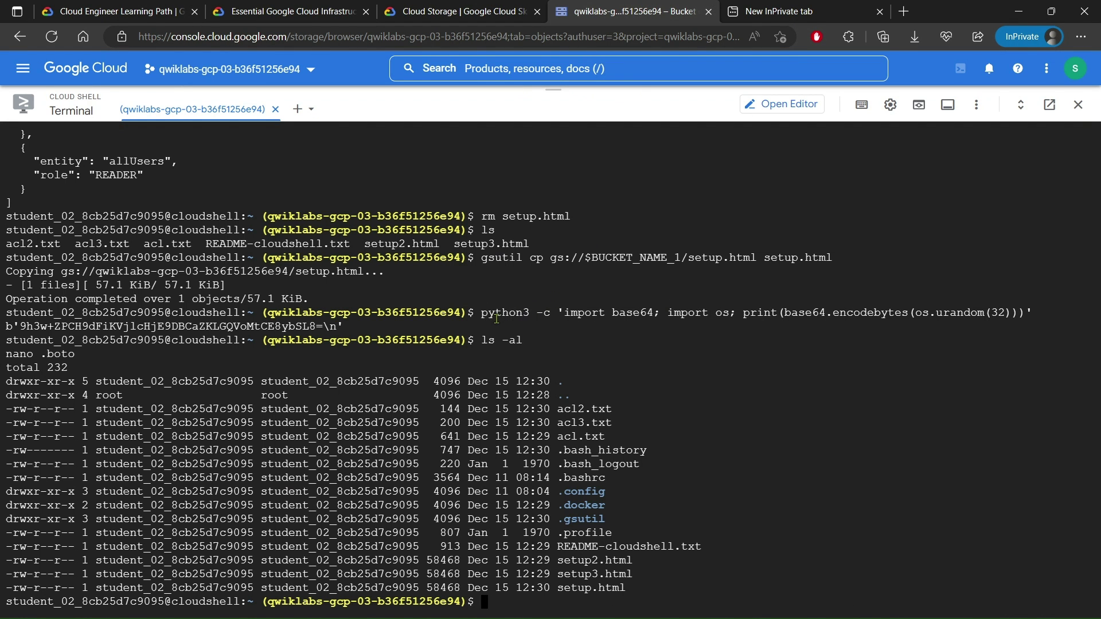
key(ctrl+v)
key(Return)
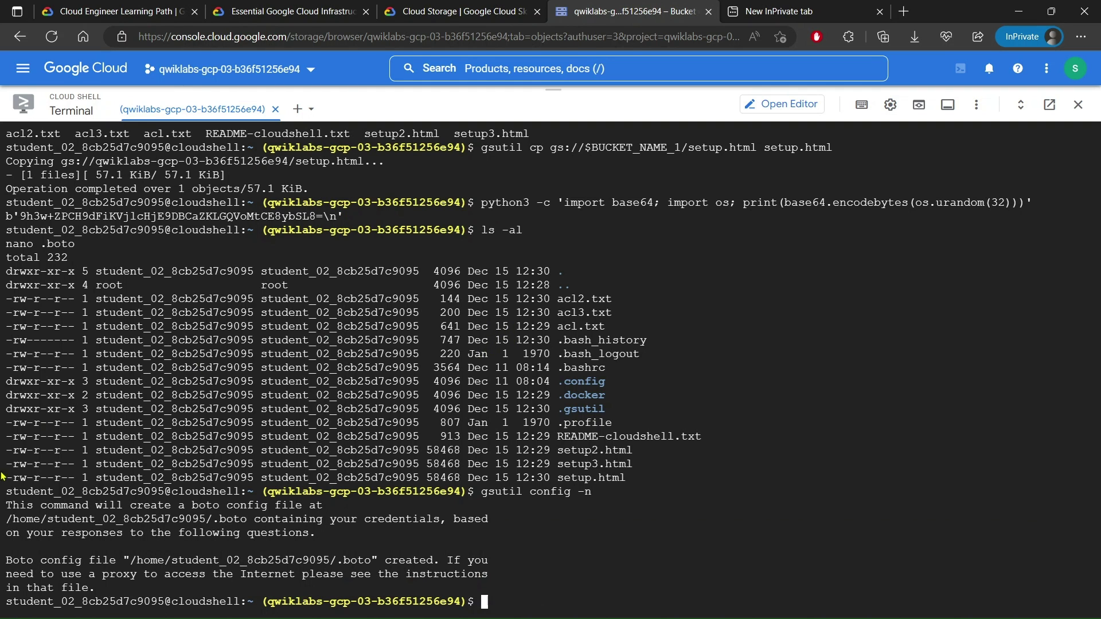
Step: Copy the lab's ls -al and nano .boto commands again and run them in Cloud Shell to open the new .boto file
click(459, 11)
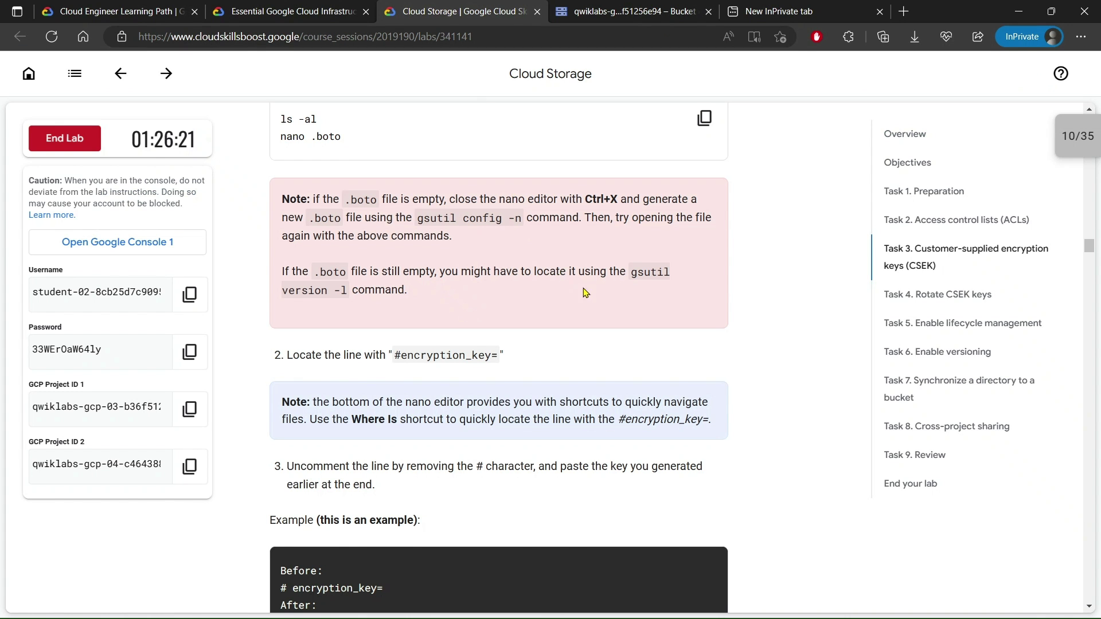
scroll(573, 258, up, 3)
click(703, 283)
click(591, 13)
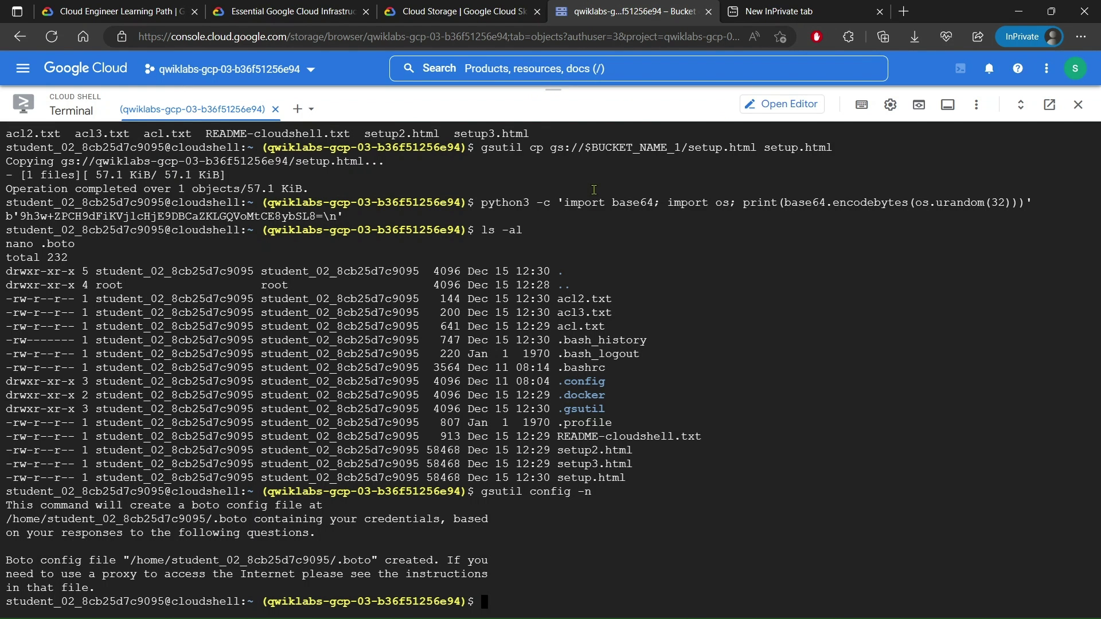
key(ctrl+v)
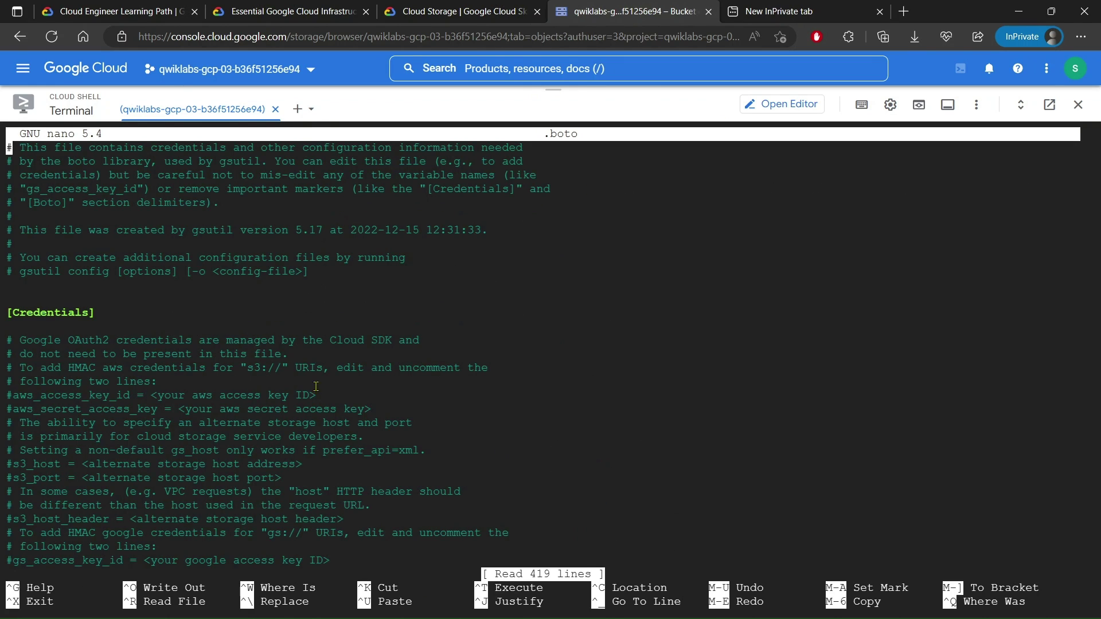
Step: Read the lab's instructions and example for uncommenting the #encryption_key= line and adding the key
click(493, 11)
scroll(334, 243, down, 5)
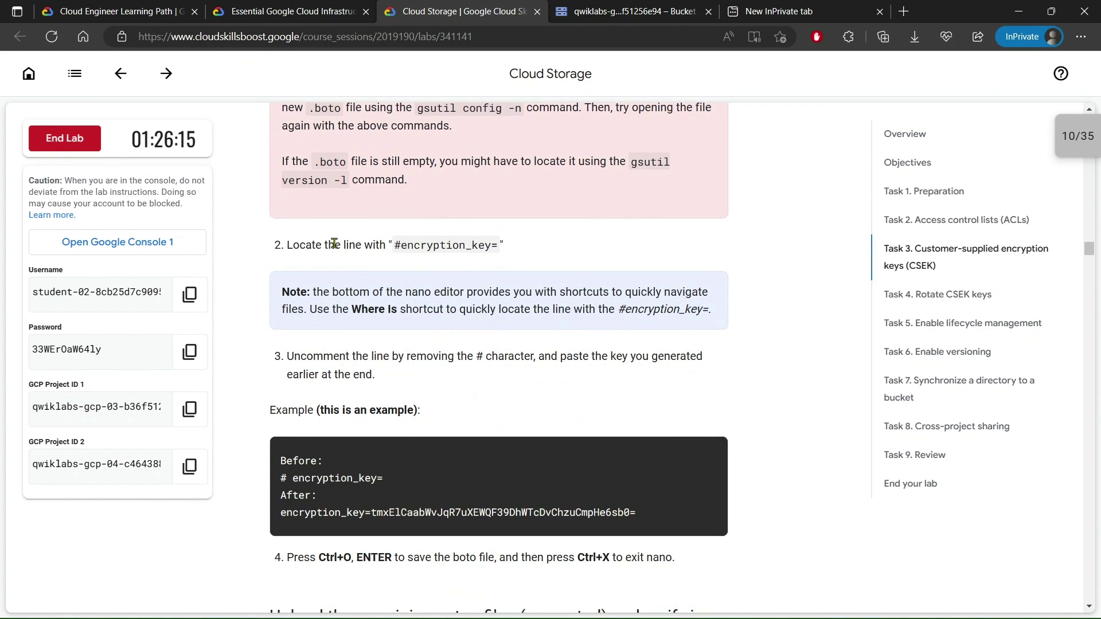
drag(275, 246, 500, 246)
click(553, 245)
scroll(362, 361, down, 2)
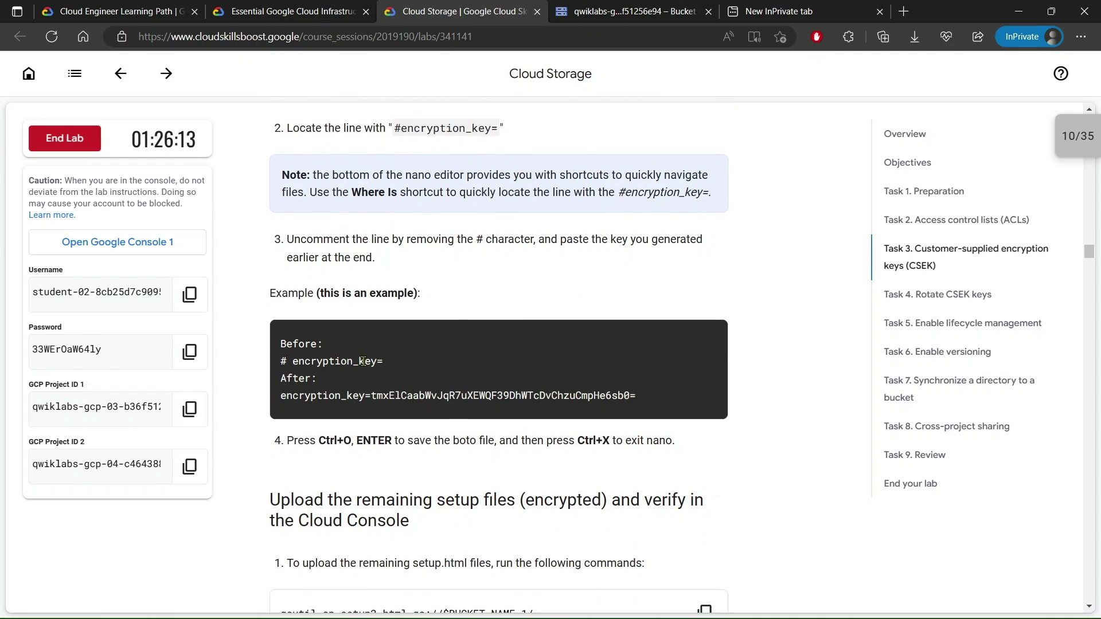
drag(270, 395, 654, 395)
click(424, 339)
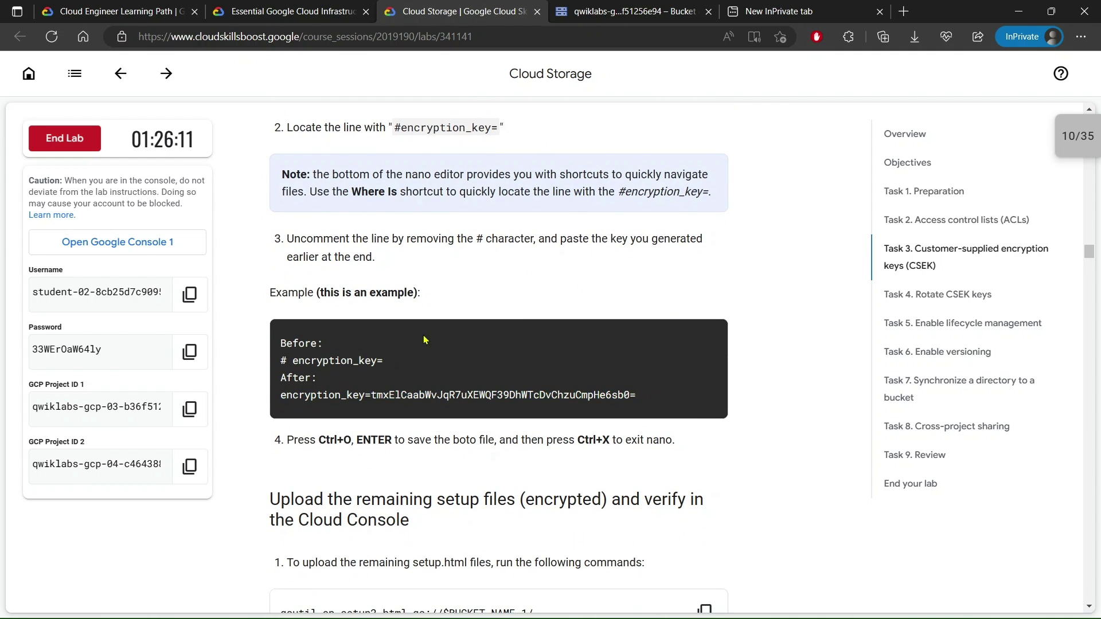
Step: Locate the #encryption_key= line in the .boto file and uncomment it by removing the # character
click(599, 7)
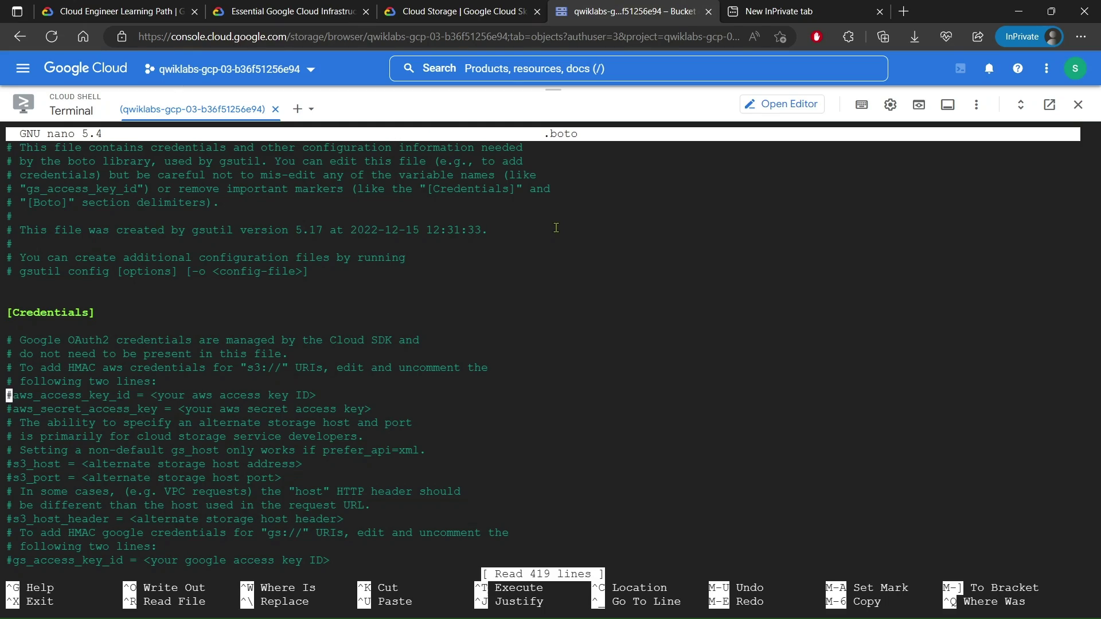
scroll(555, 228, down, 20)
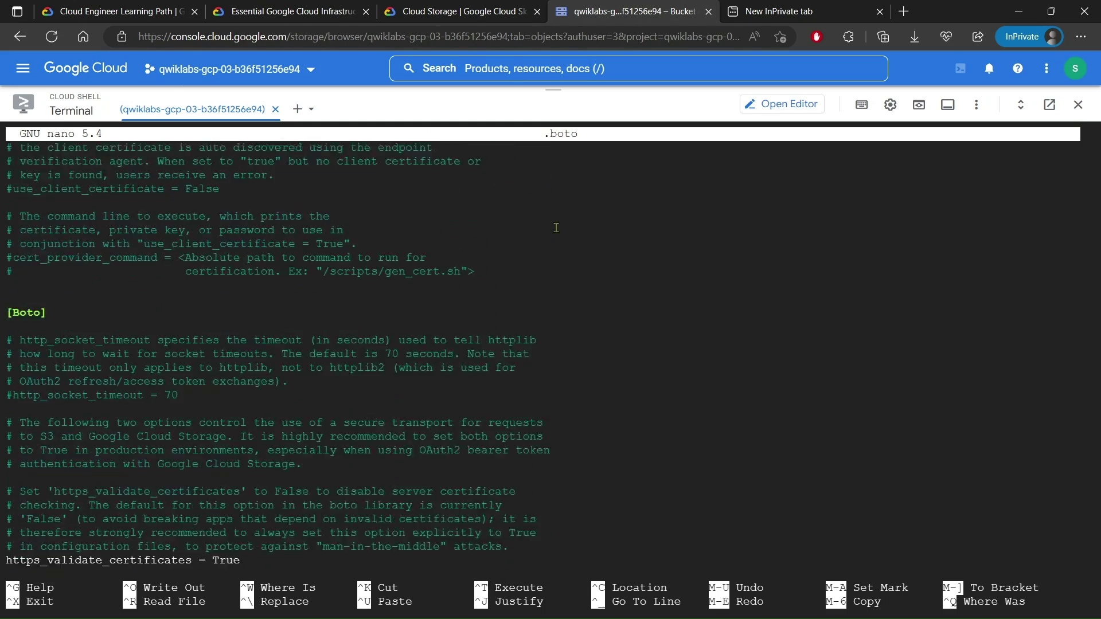
scroll(555, 228, down, 20)
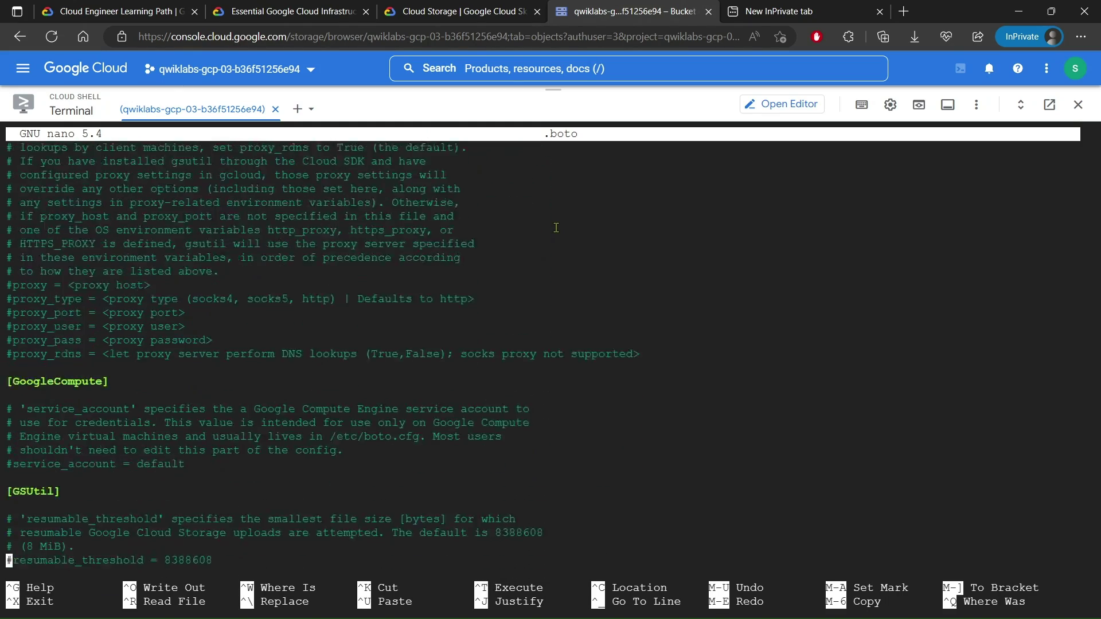
scroll(555, 227, down, 20)
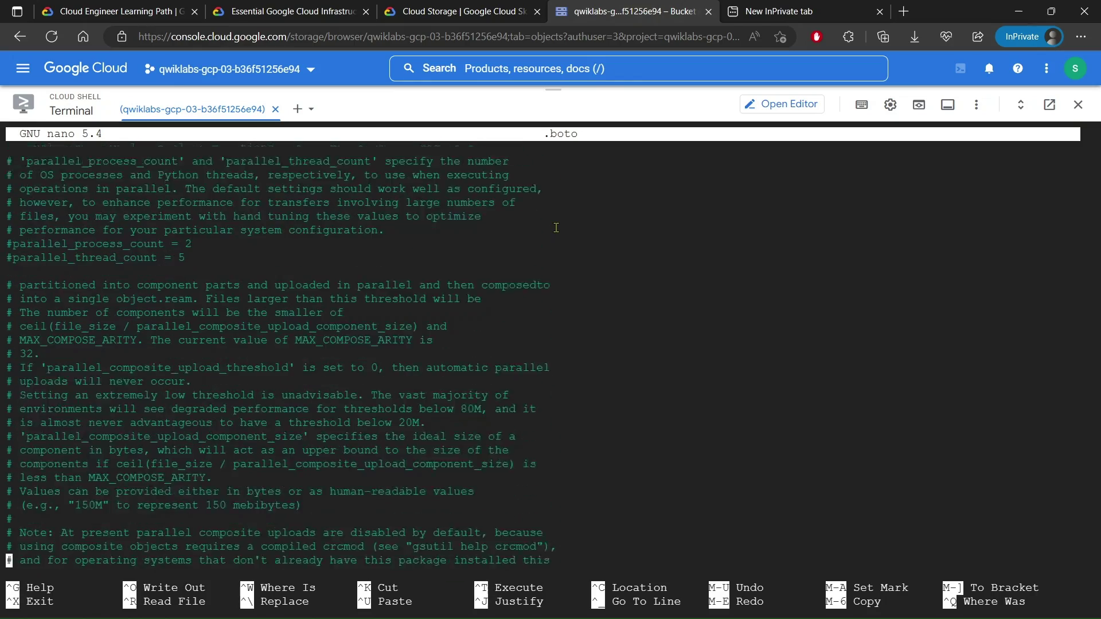
scroll(555, 228, down, 20)
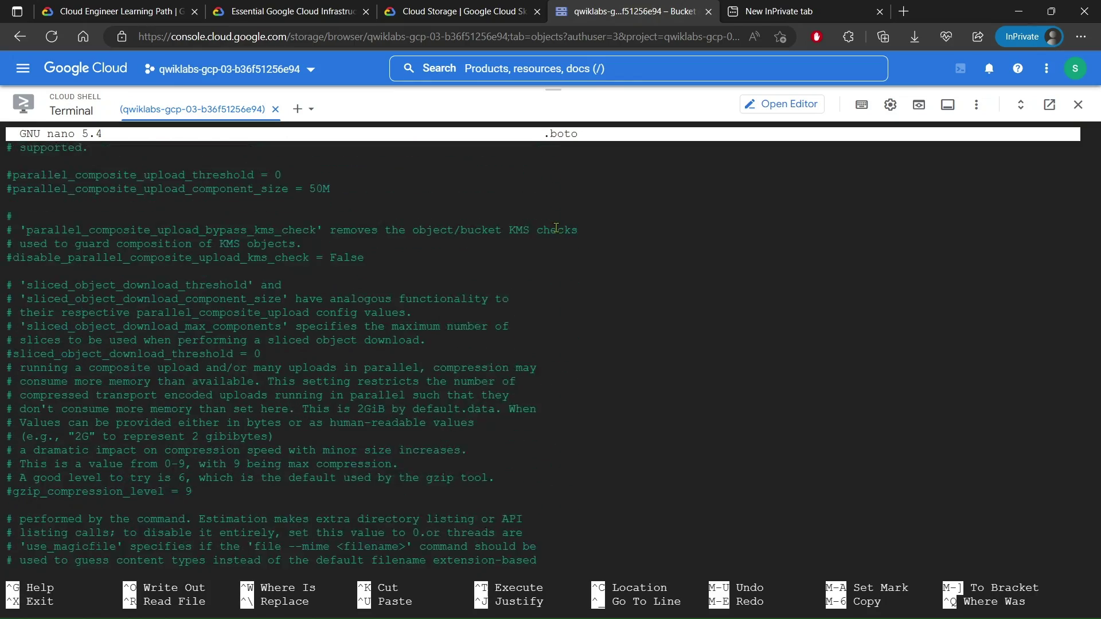
scroll(555, 228, down, 20)
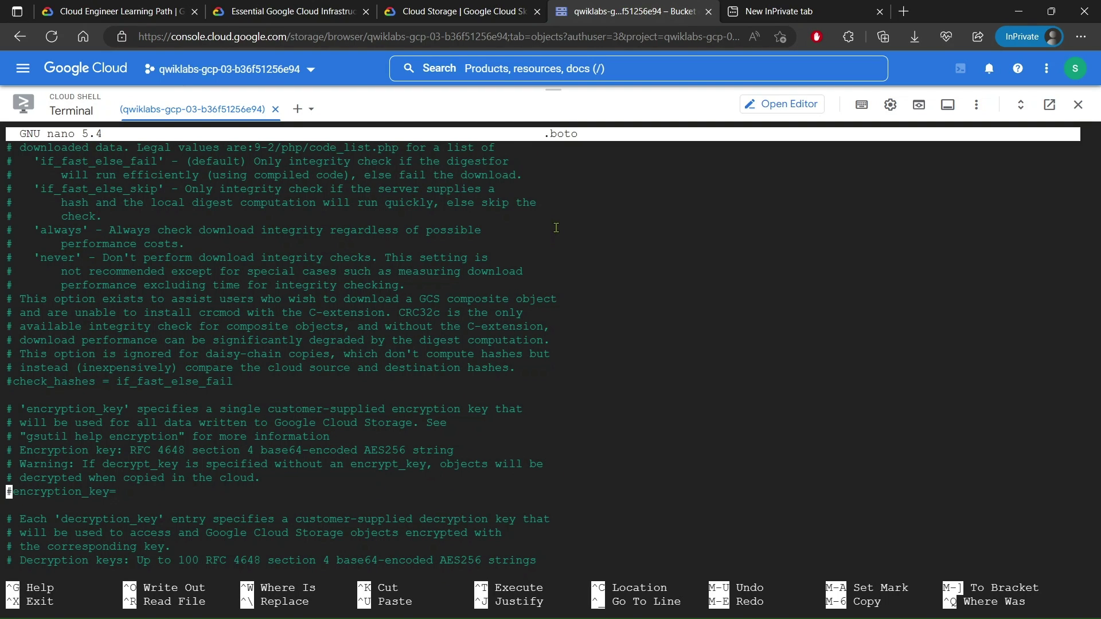
key(Delete)
Step: Copy the encryption key from the lab's After example and paste it after encryption_key= in the .boto file
click(425, 7)
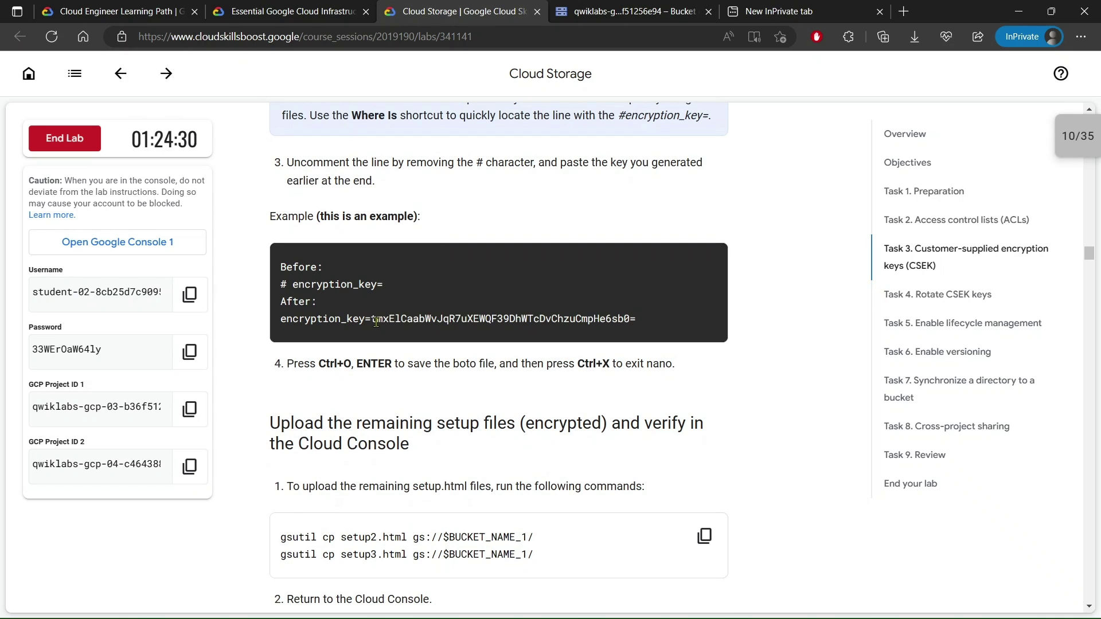
drag(372, 319, 636, 319)
right_click(589, 319)
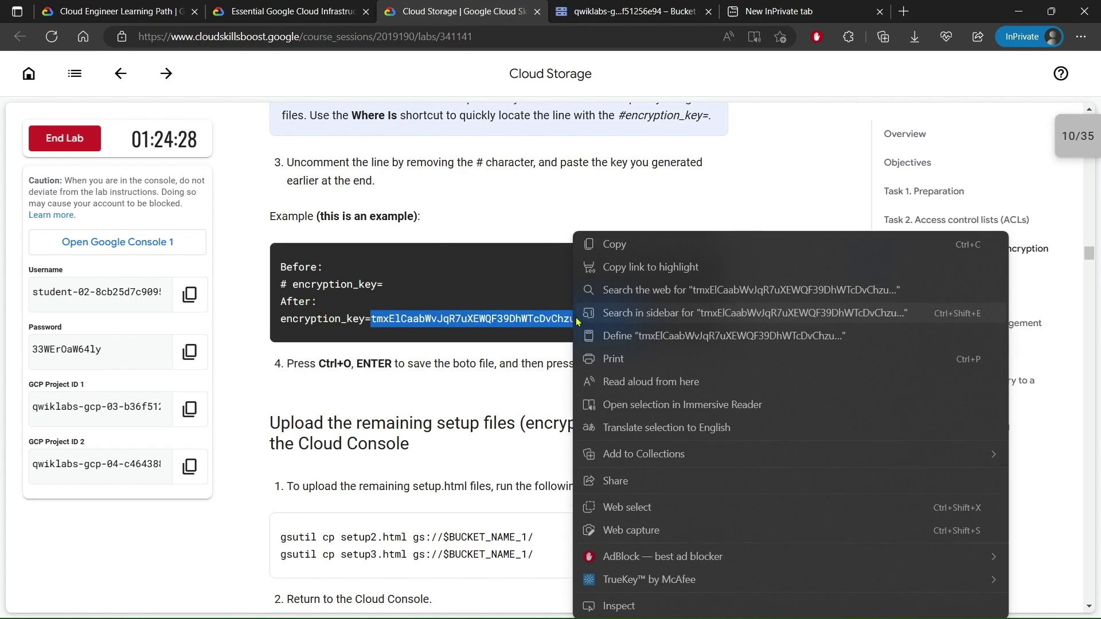
click(607, 246)
click(546, 290)
click(650, 6)
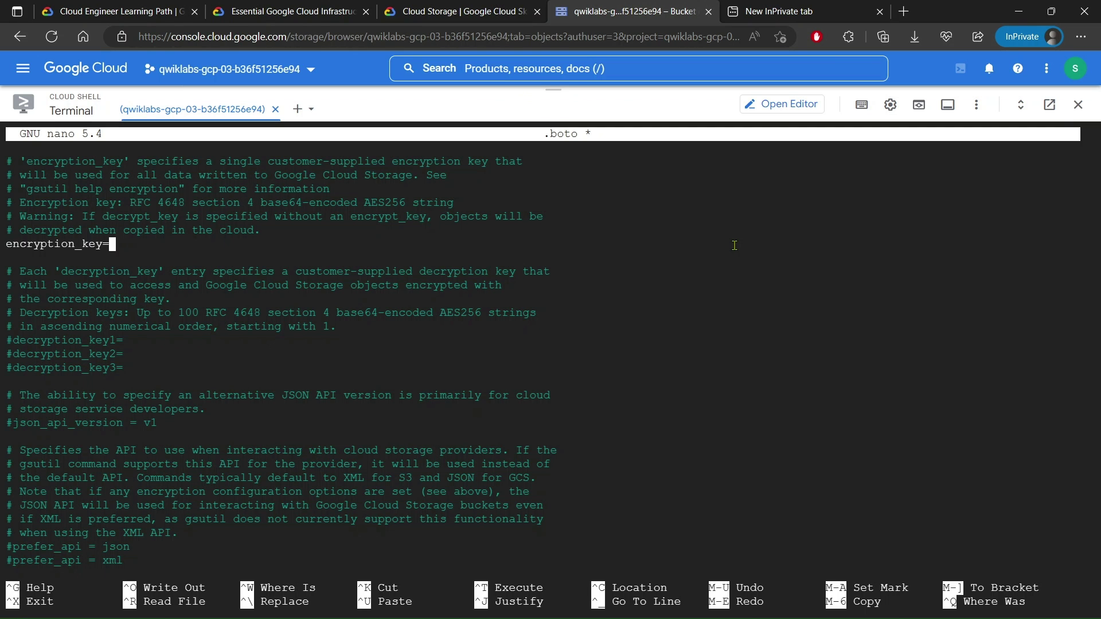
key(ctrl+v)
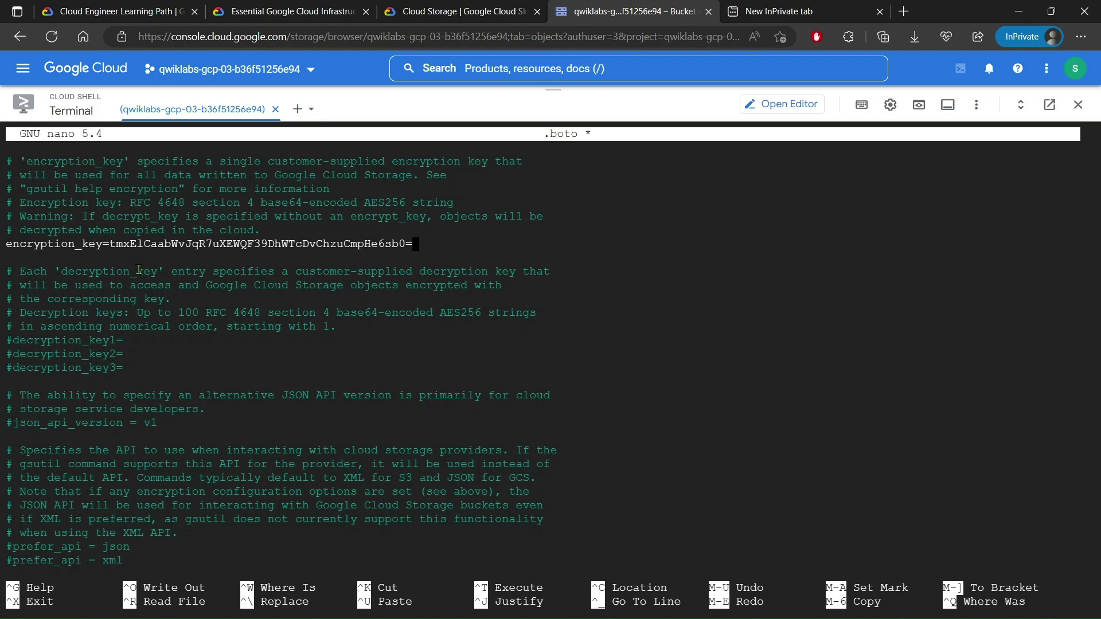
Step: Check the lab's saving instructions, then save the .boto file and exit nano
click(446, 7)
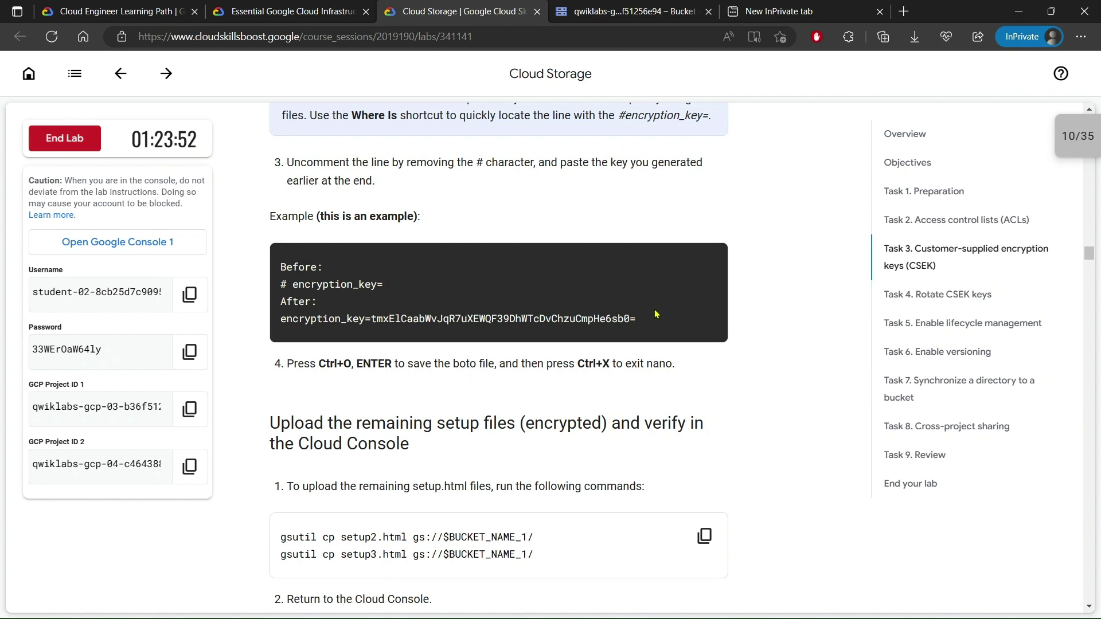
click(657, 6)
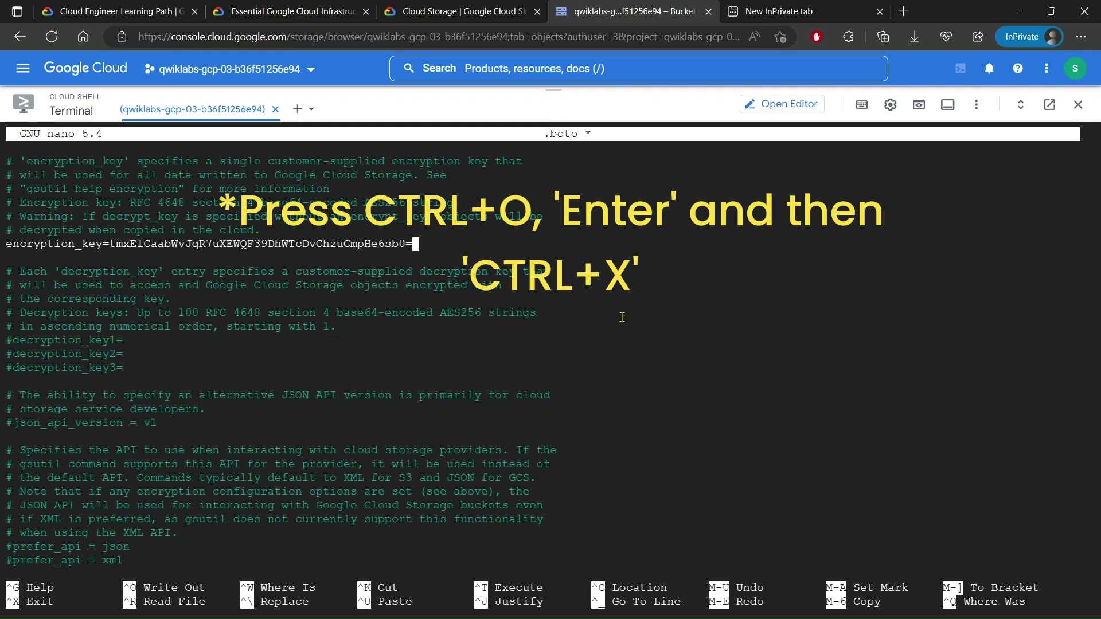
key(ctrl+o)
key(Return)
key(ctrl+x)
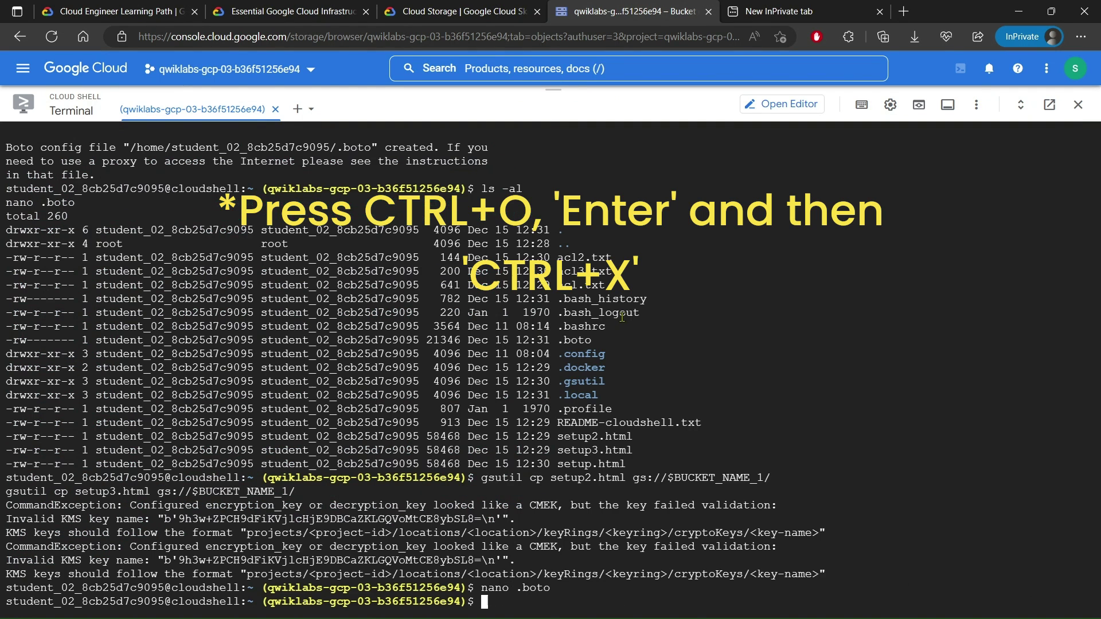
Step: Copy the lab's gsutil cp commands and run them in Cloud Shell to upload setup2.html and setup3.html to gs://$BUCKET_NAME_1/
click(516, 12)
scroll(286, 229, down, 3)
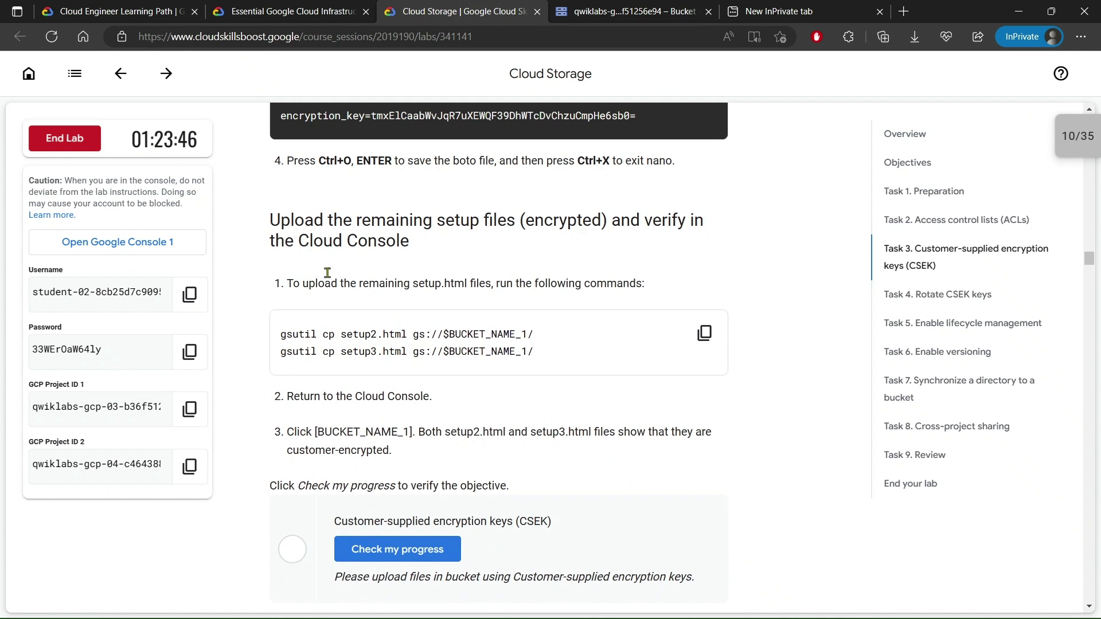
drag(270, 220, 608, 244)
click(704, 333)
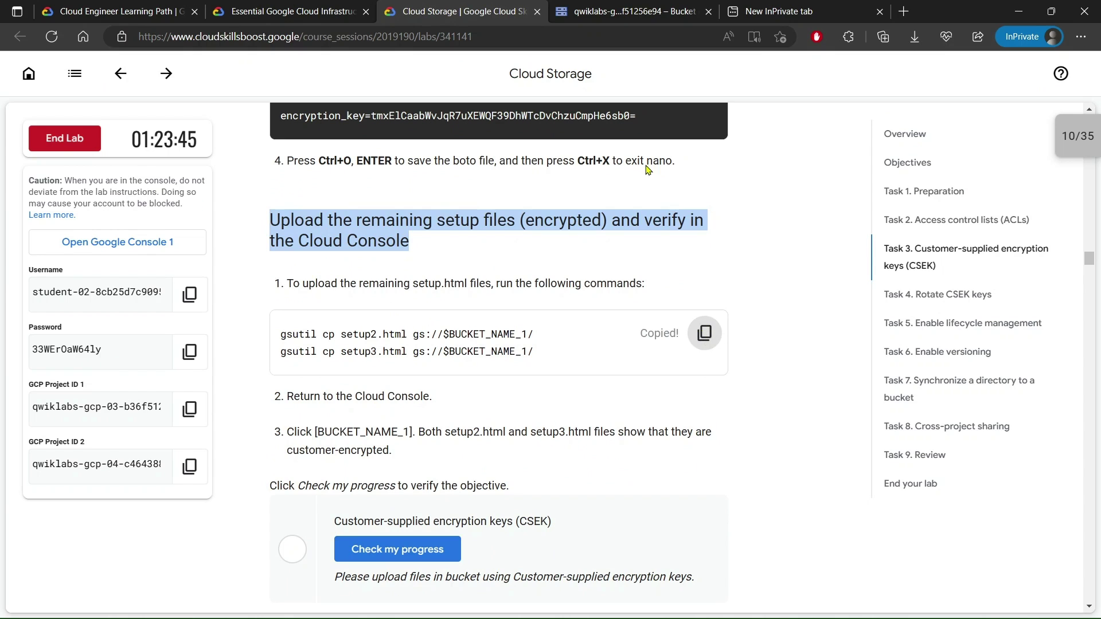
click(603, 16)
key(ctrl+v)
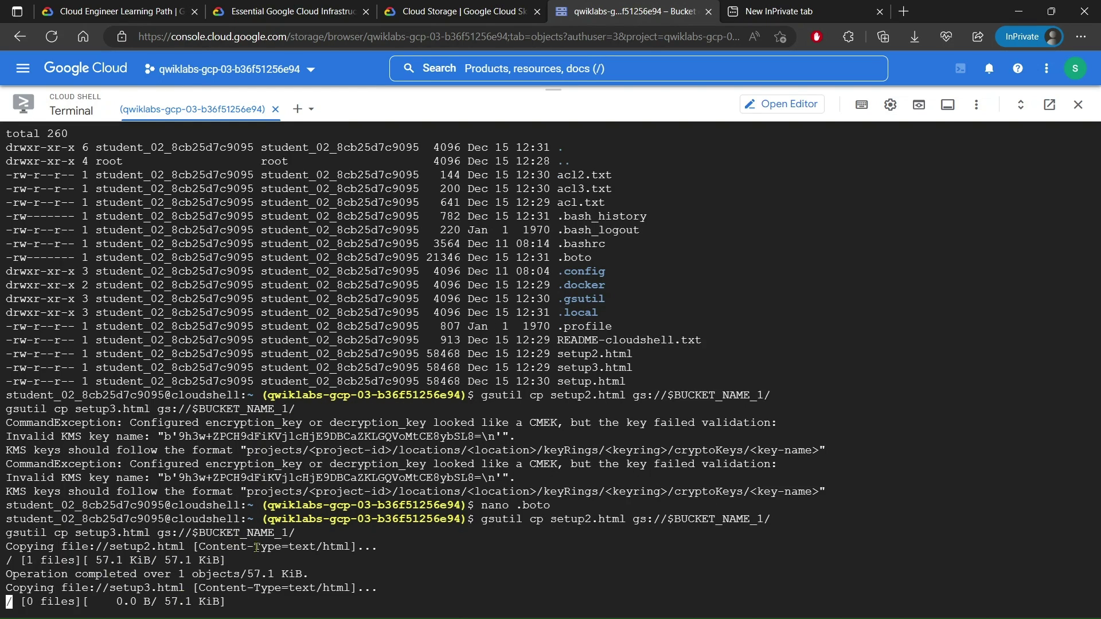
Step: Return to the lab page and check progress for the Customer-supplied encryption keys (CSEK) objective
click(453, 11)
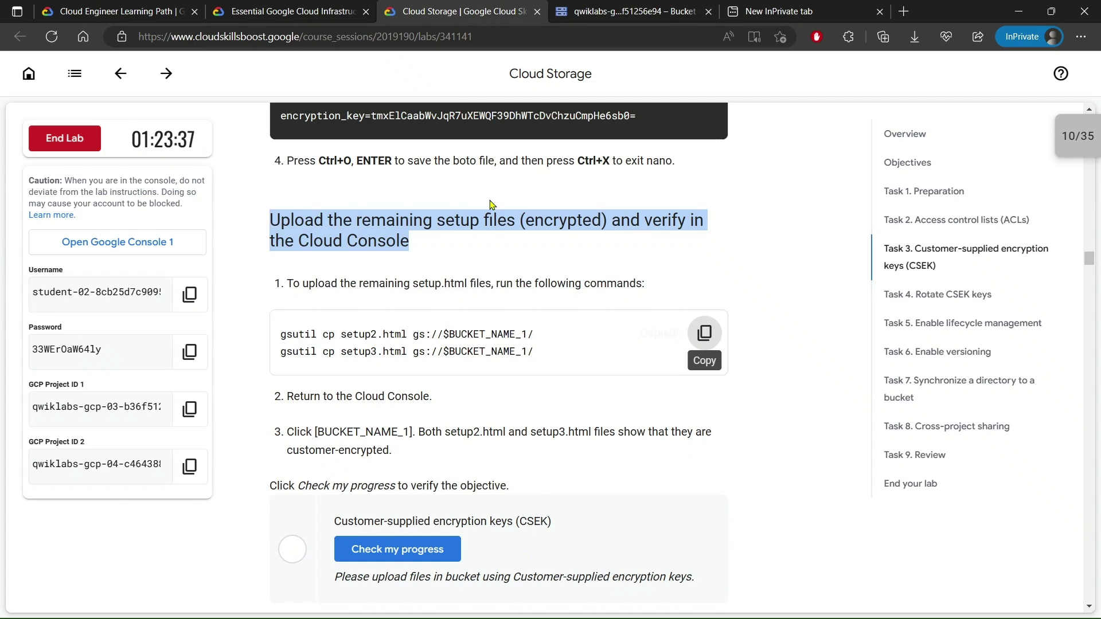
scroll(433, 437, down, 2)
click(421, 414)
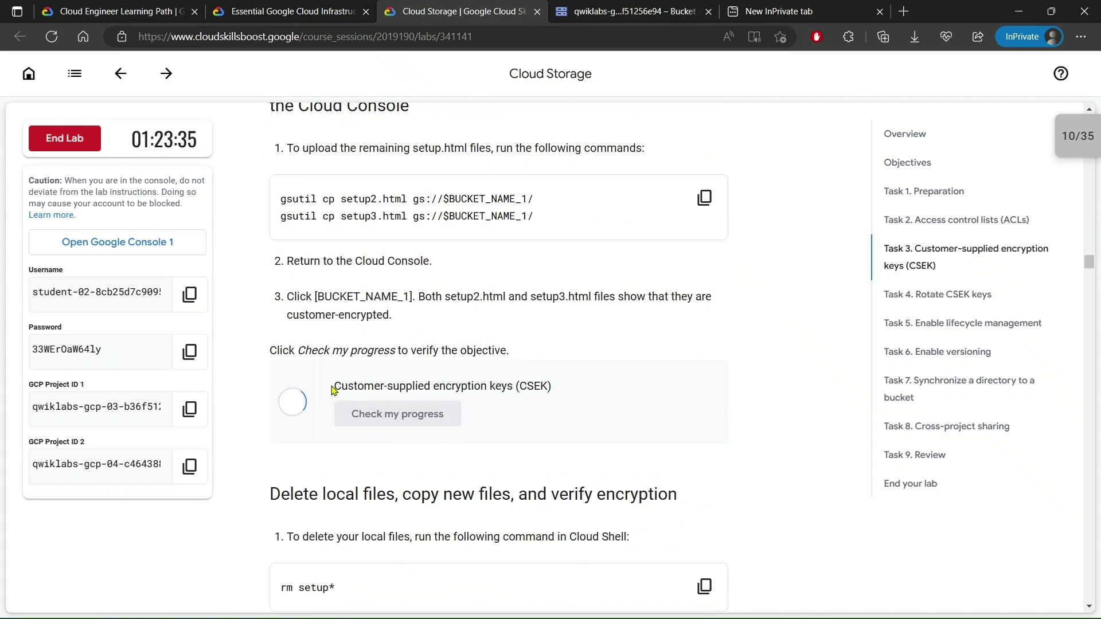
Step: Copy the lab's rm setup* command and run it in Cloud Shell to delete the local setup files
scroll(581, 388, down, 5)
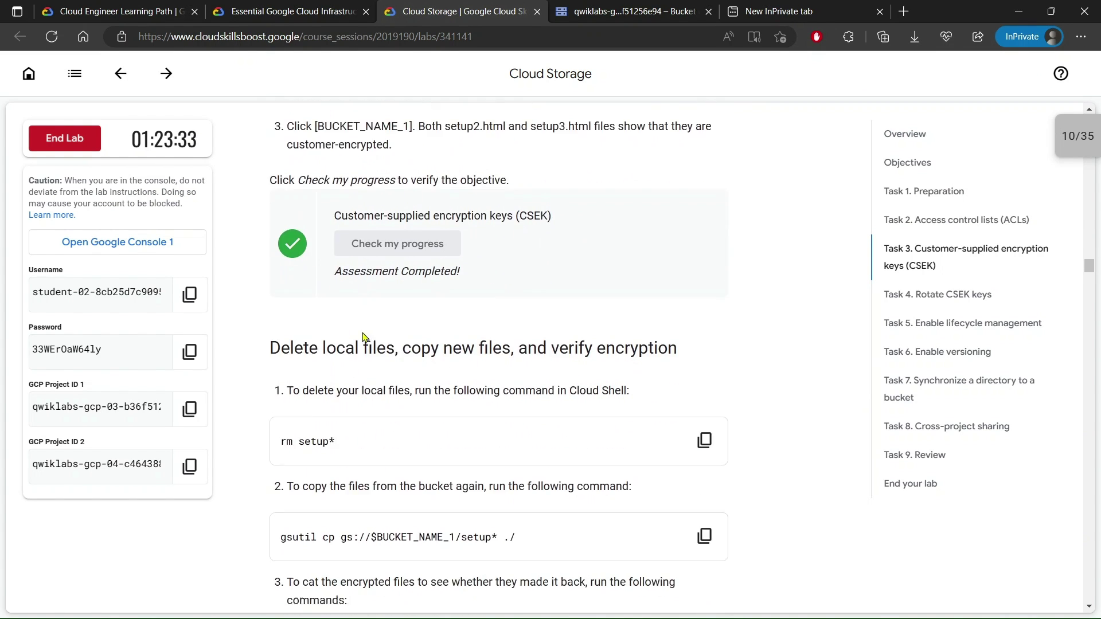
click(695, 319)
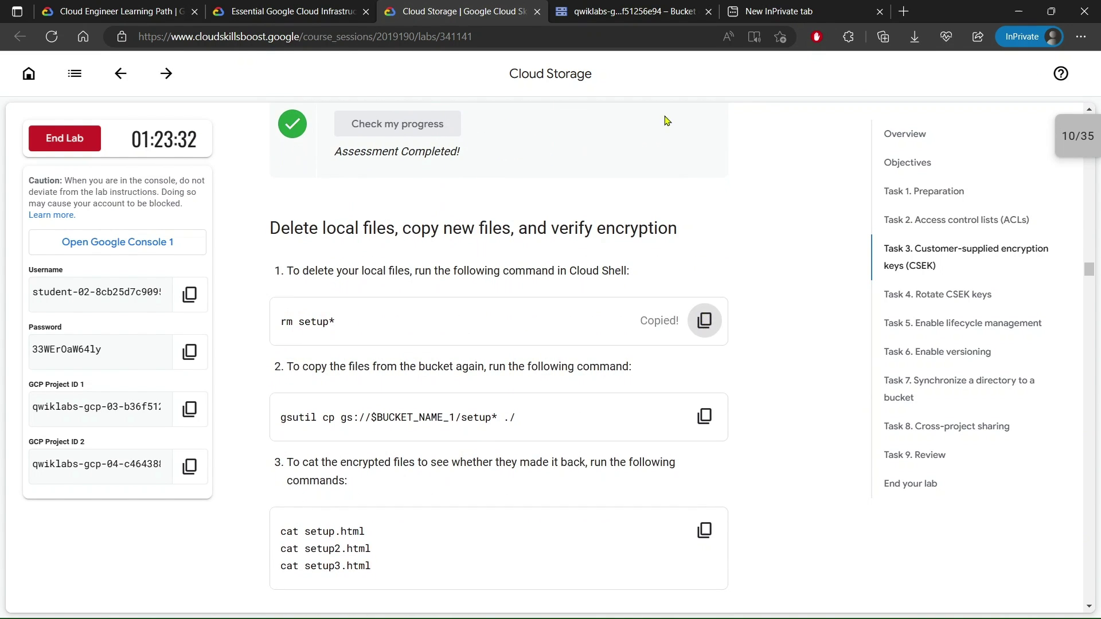
click(630, 12)
key(ctrl+v)
key(Return)
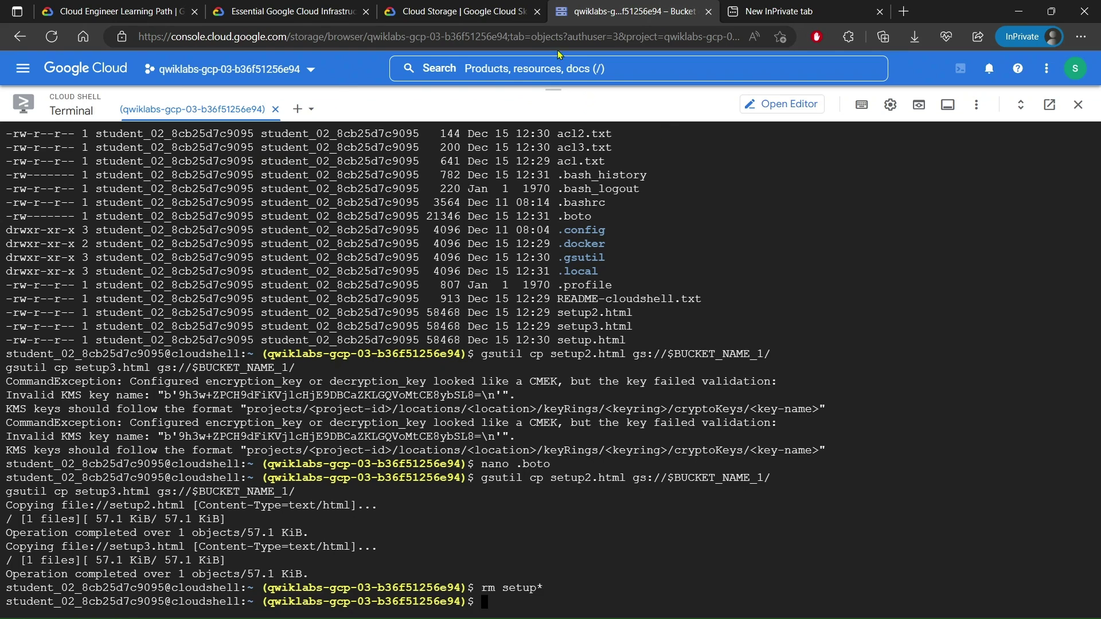
Step: Copy the lab's gsutil cp gs://$BUCKET_NAME_1/setup* ./ command and run it in Cloud Shell to download the setup files again
click(448, 8)
scroll(704, 182, down, 5)
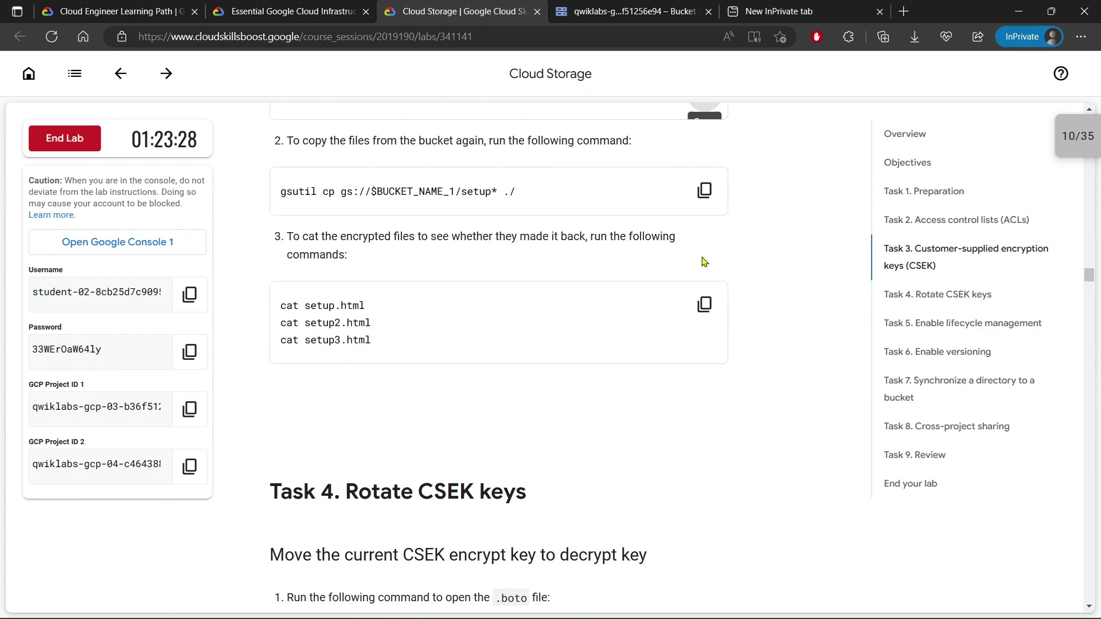
click(704, 180)
click(648, 13)
key(ctrl+v)
key(Return)
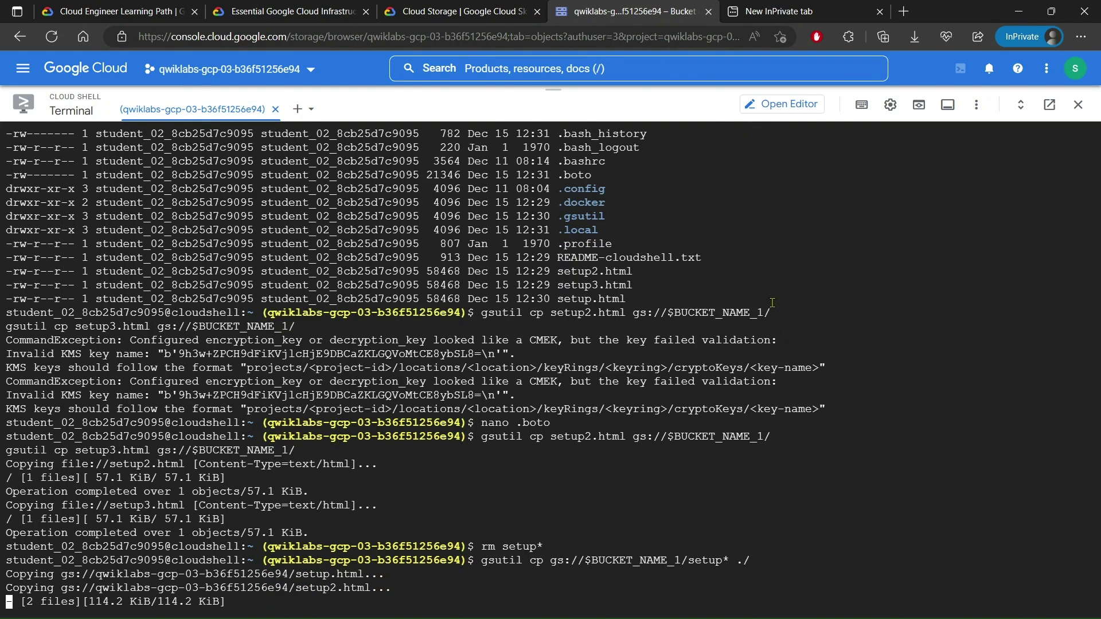
Step: Copy the lab's cat commands and run them in Cloud Shell to display setup.html, setup2.html and setup3.html
click(461, 11)
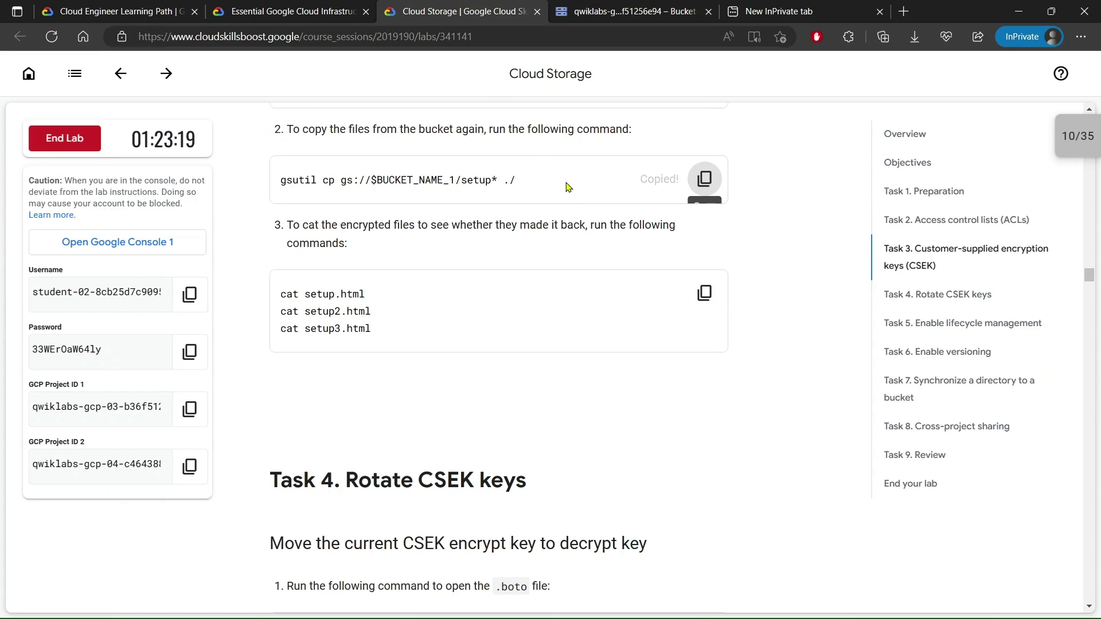
scroll(720, 250, down, 2)
click(704, 216)
click(645, 10)
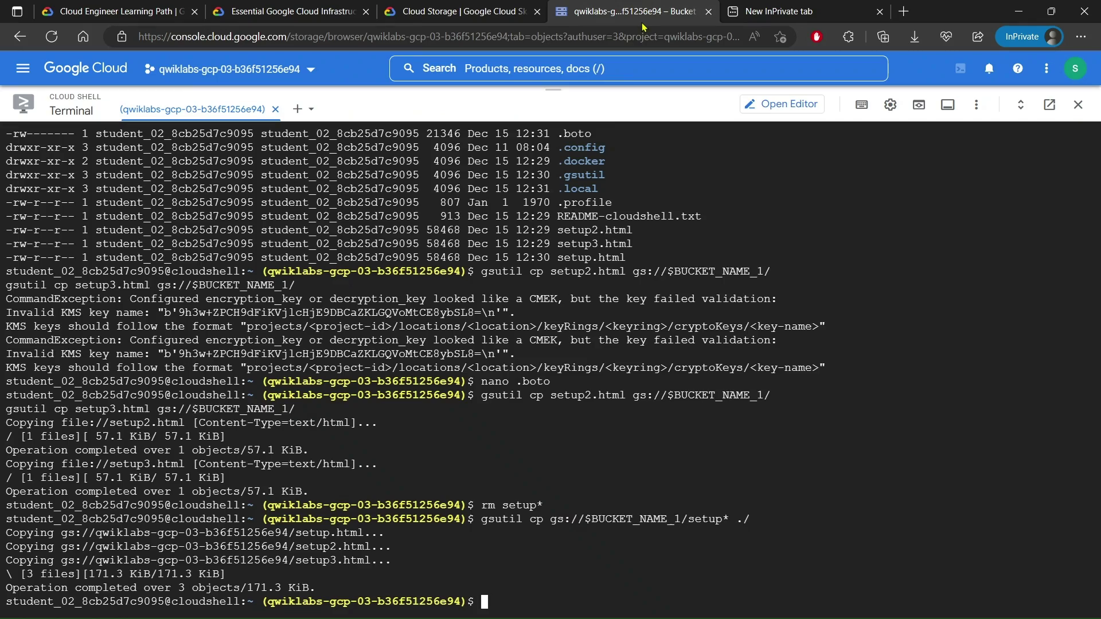
key(ctrl+v)
key(Return)
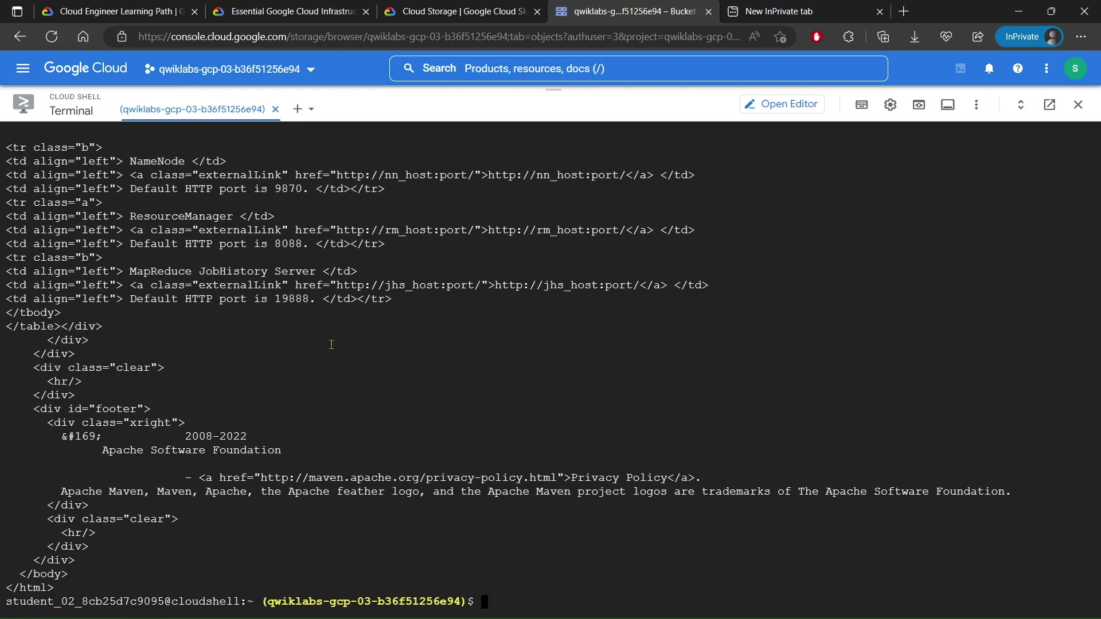
Step: Copy the nano .boto command from Task 4, Rotate CSEK keys, and run it in Cloud Shell to open the file
click(435, 10)
scroll(462, 237, down, 5)
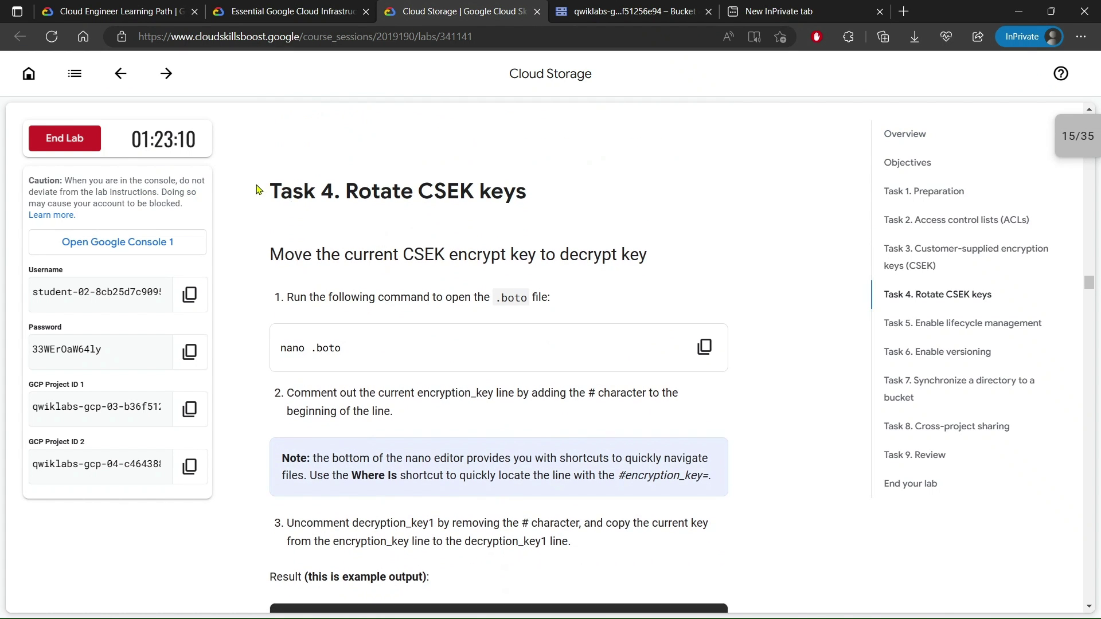
drag(261, 191, 560, 221)
click(704, 347)
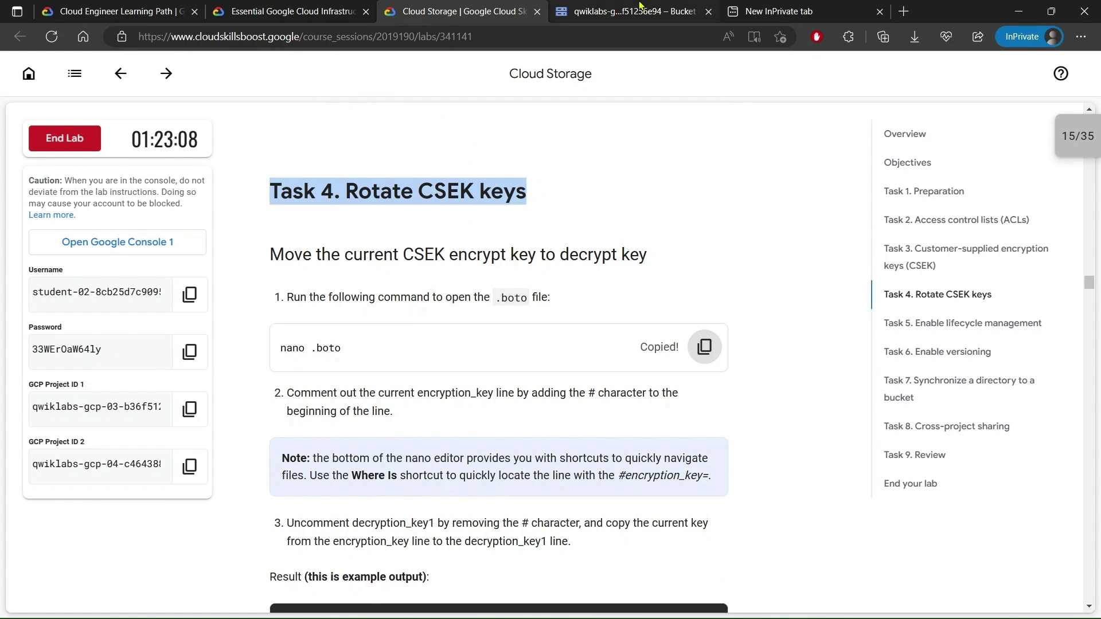
click(624, 11)
key(ctrl+v)
key(Return)
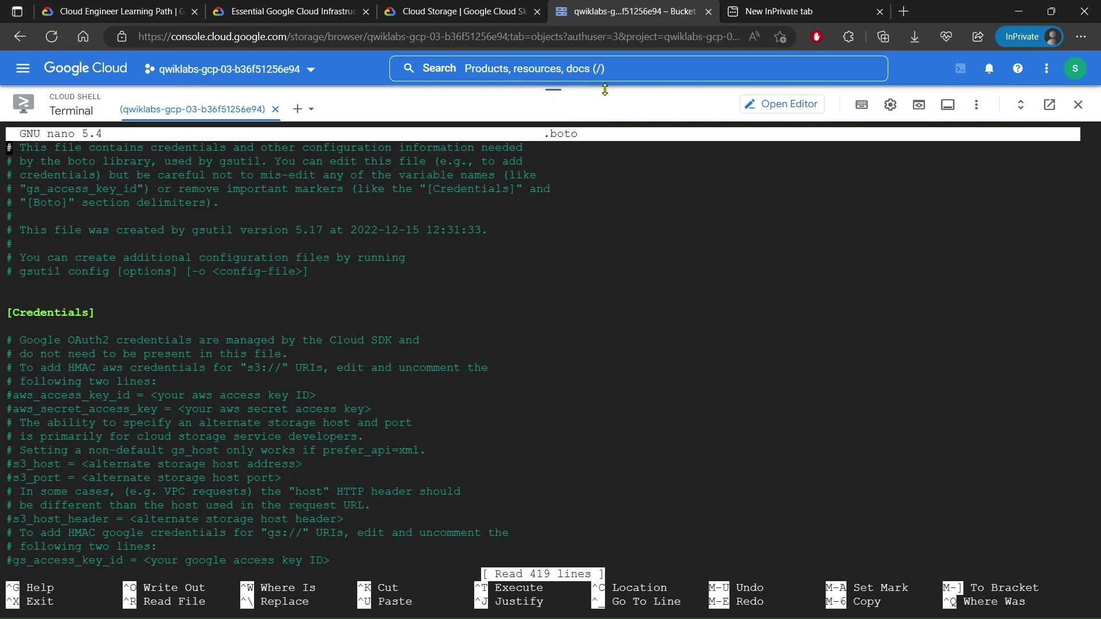
Step: Review the lab's key rotation instructions and copy the decryption_key1 value from the After example
click(453, 11)
scroll(401, 308, down, 2)
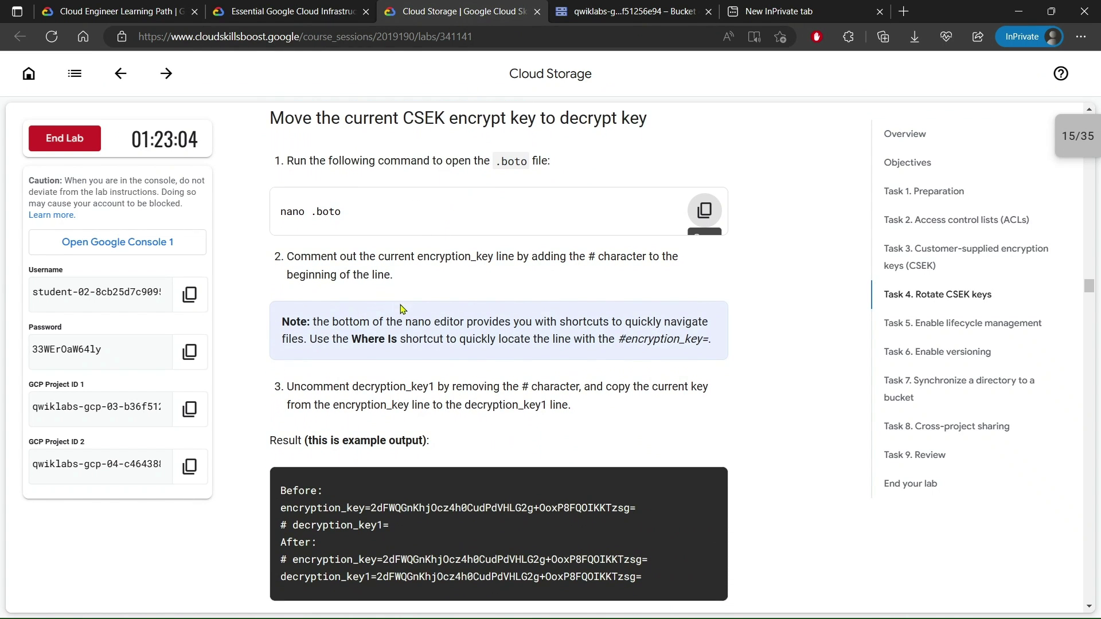
scroll(400, 309, down, 3)
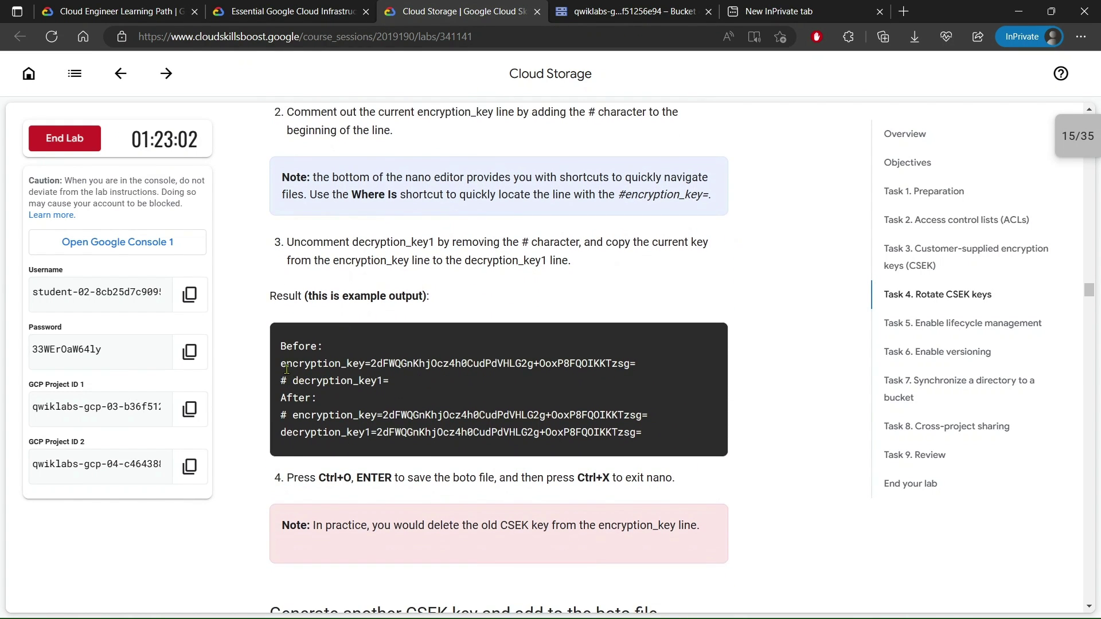
drag(286, 369, 481, 376)
click(491, 378)
drag(375, 433, 644, 437)
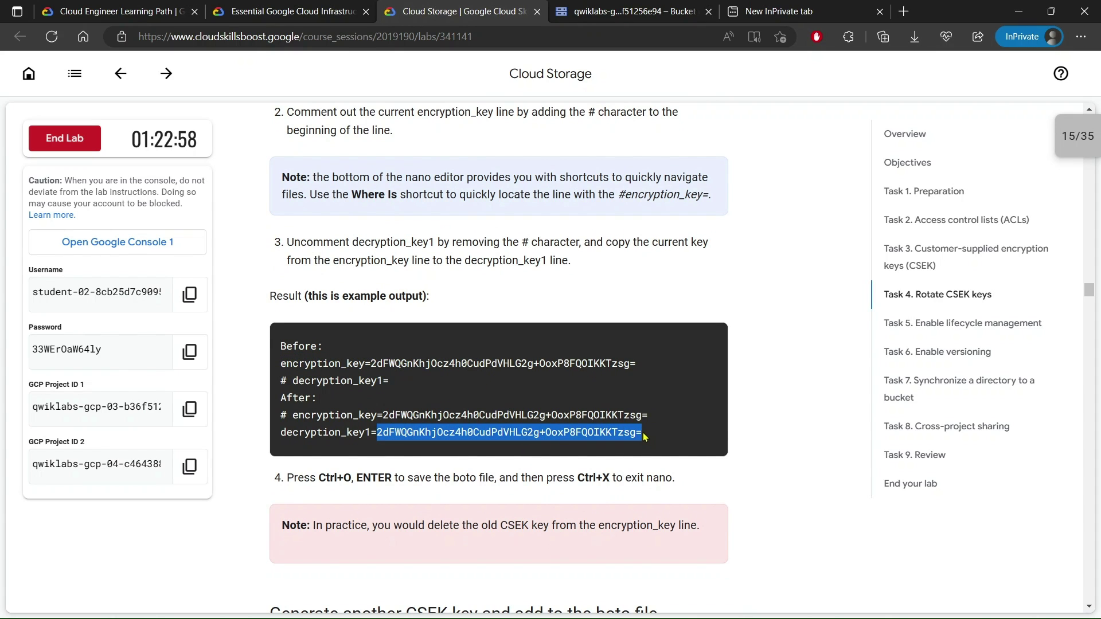
right_click(586, 431)
click(627, 62)
click(381, 368)
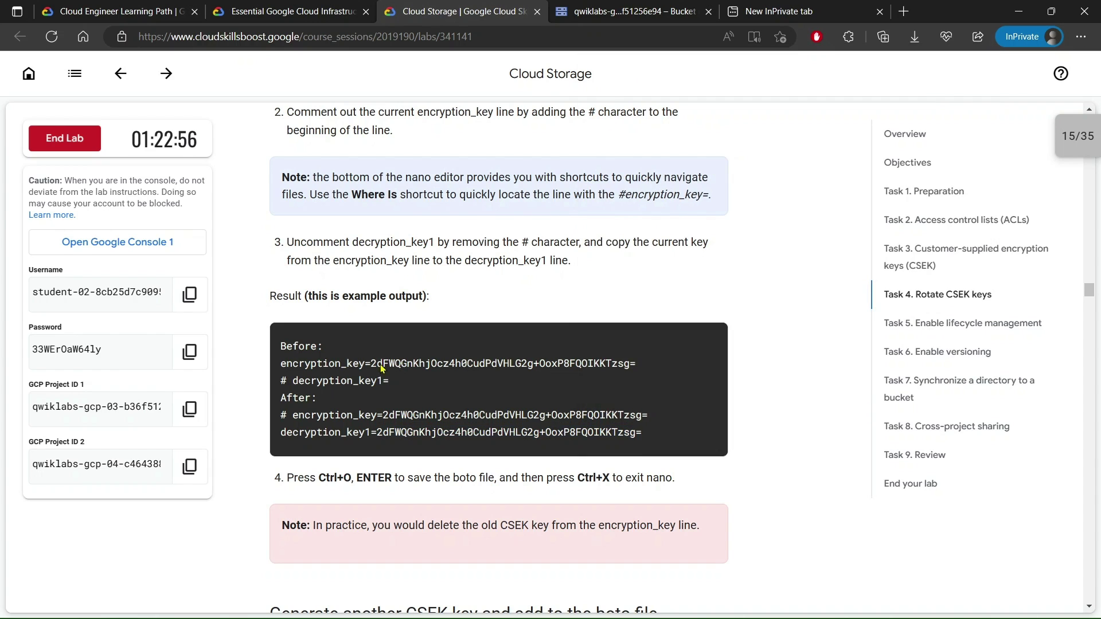
Step: Back in the open .boto file, find the encryption_key line and comment it out with a # character
click(641, 7)
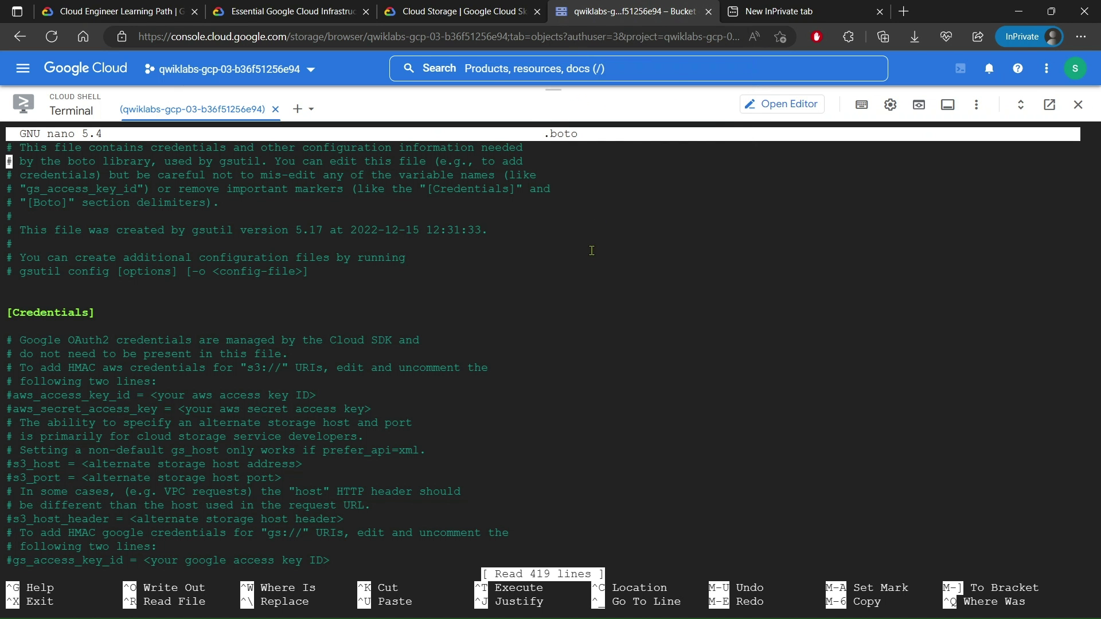
key(Down)
key(Down)
key(Down)
key(Down)
key(Down)
key(Down)
key(Down)
key(Down)
key(Down)
key(Down)
key(Down)
key(Down)
key(Down)
key(Down)
key(Down)
key(Down)
key(Down)
key(Down)
key(Down)
key(Down)
key(Down)
key(Down)
key(Down)
key(Down)
key(Down)
key(Down)
key(Down)
key(Down)
key(Down)
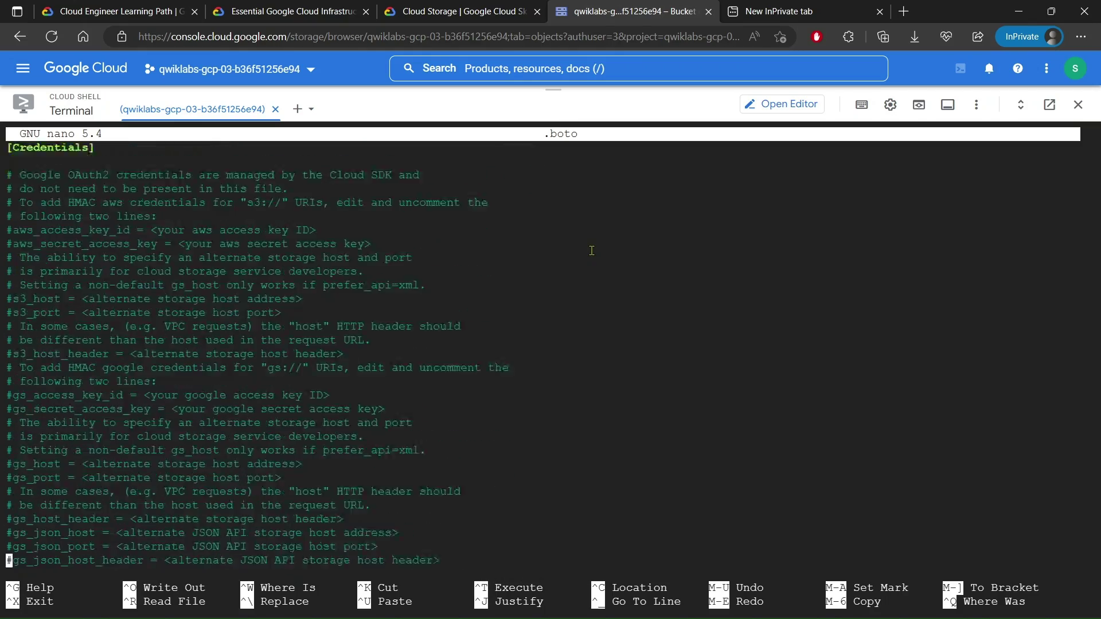
key(Down)
key(Down)
key(Down)
key(Down)
key(Down)
key(Down)
key(Down)
key(Down)
key(Down)
key(Down)
key(Down)
key(Down)
key(Down)
key(Down)
key(Down)
key(Down)
key(Down)
key(Down)
key(Down)
key(Down)
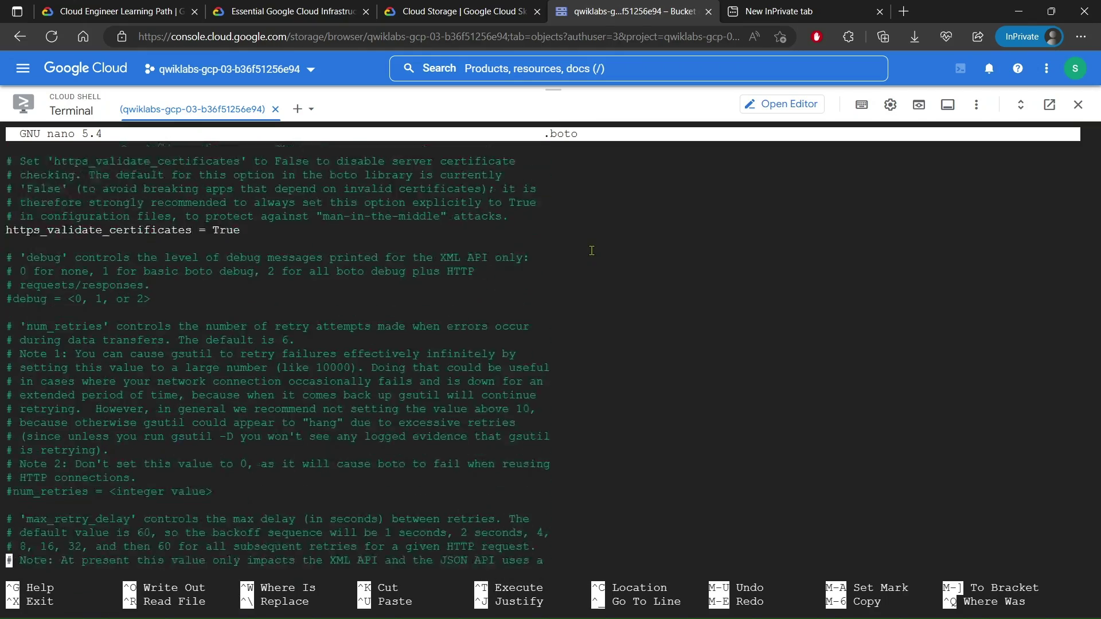
key(Down)
key(Down)
key(Down)
key(Down)
key(Down)
key(Down)
key(Down)
key(Down)
key(Down)
key(Down)
key(Down)
key(Down)
key(Down)
key(Down)
key(Down)
key(Down)
key(Down)
key(Down)
key(Down)
key(Down)
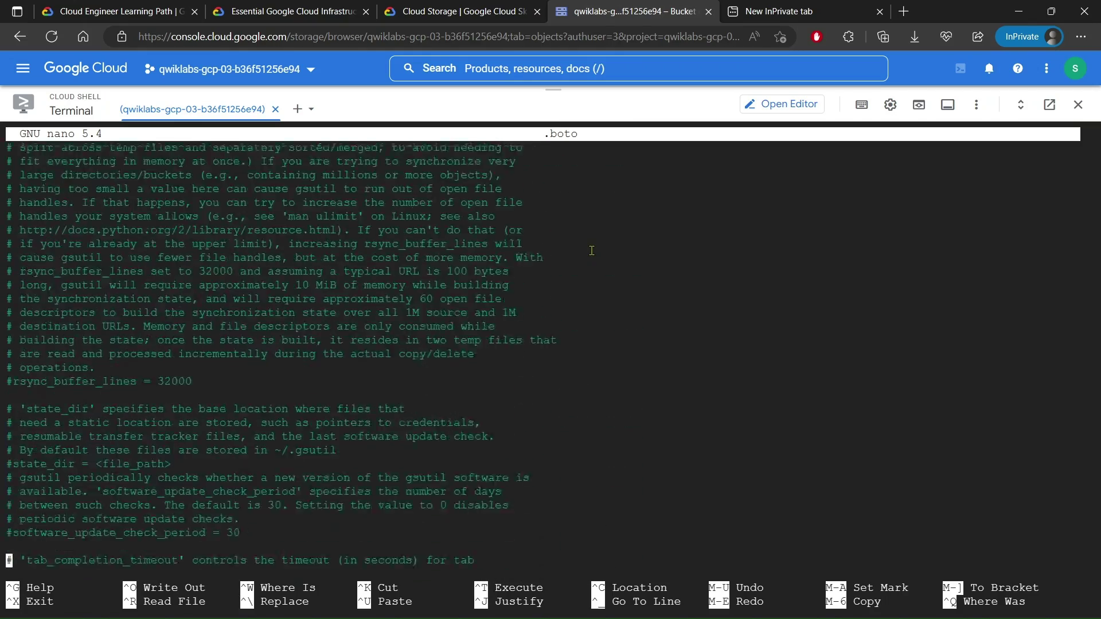
key(Down)
key(Down)
key(Down)
key(Down)
key(Down)
key(Down)
key(Down)
key(Down)
key(Down)
key(Down)
key(Down)
key(Down)
key(Down)
key(Down)
key(Down)
key(Down)
key(Down)
key(Down)
key(Down)
key(Down)
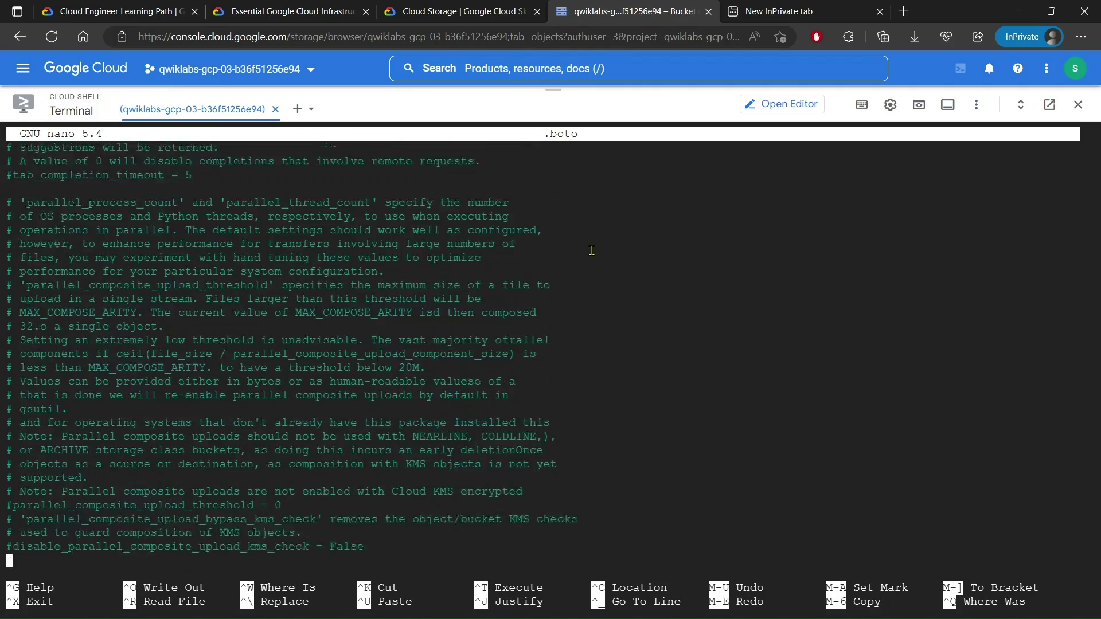
key(Down)
key(Down)
key(Down)
key(Down)
key(Down)
key(Down)
key(Down)
key(Down)
key(Down)
key(Down)
key(Down)
key(Down)
key(Down)
key(Down)
key(Down)
key(Down)
key(Down)
key(Down)
key(Down)
key(Down)
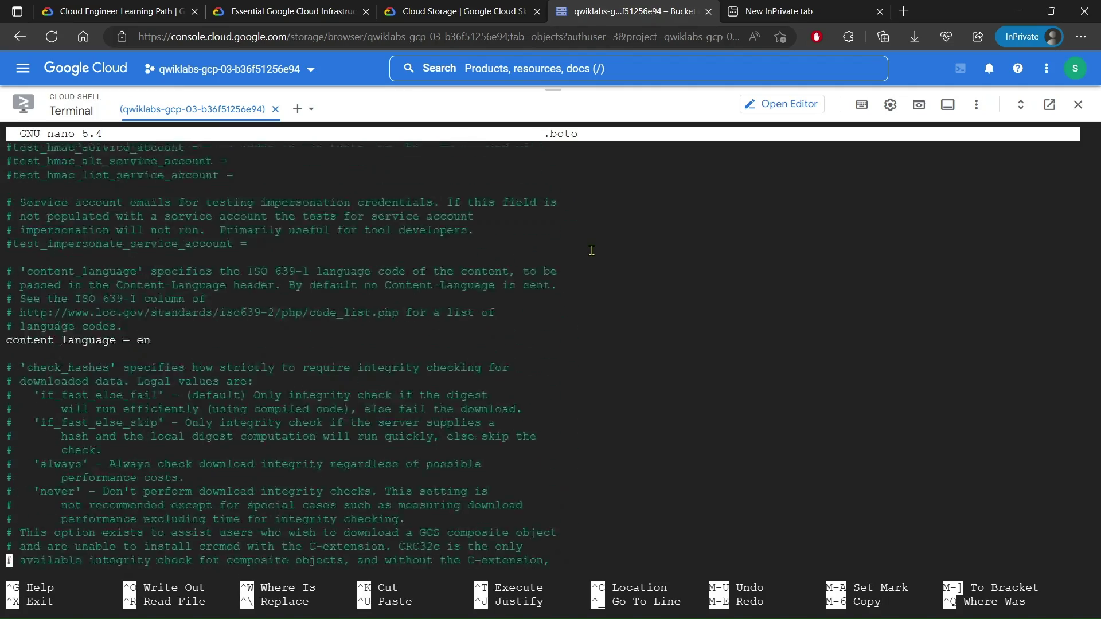
key(Down)
key(Down)
key(Down)
key(Down)
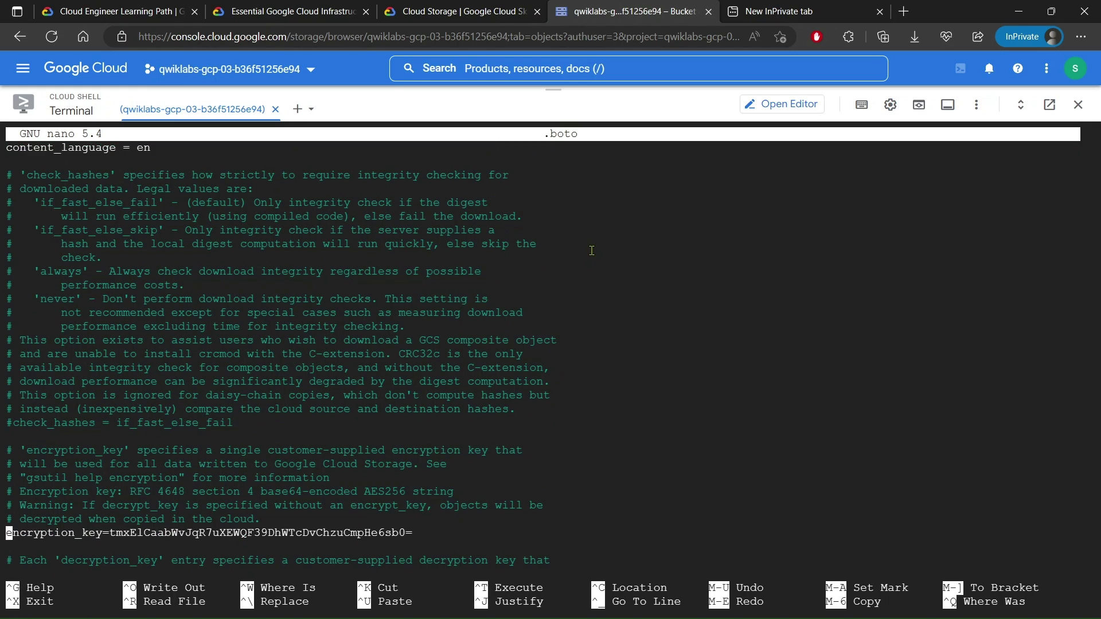
text(#)
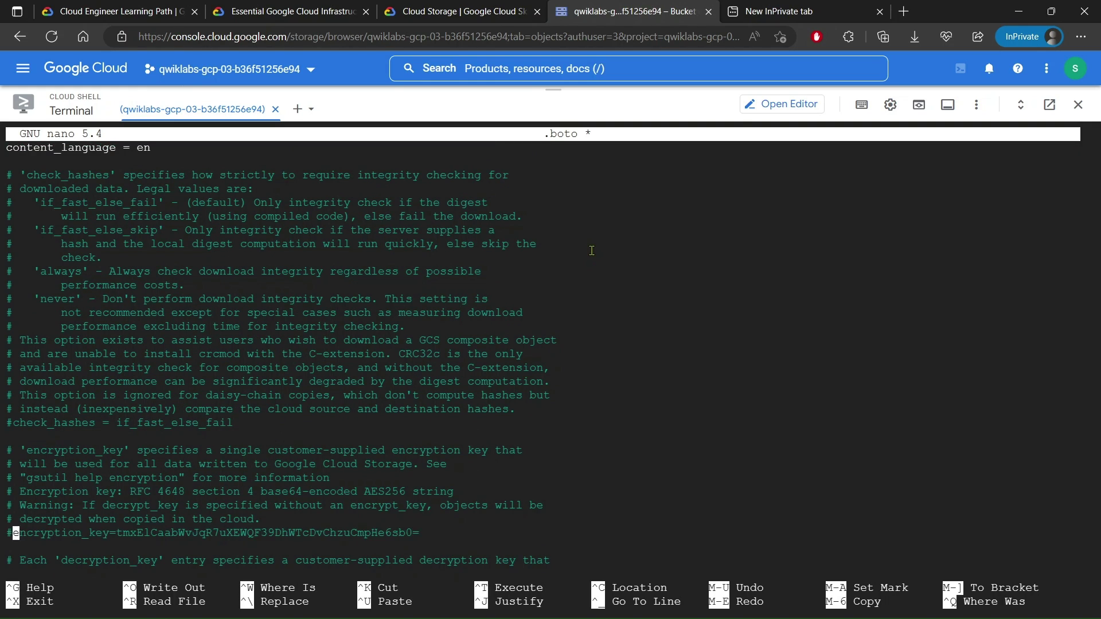
Step: Uncomment the decryption_key1 line in the .boto file and paste the copied decryption key after decryption_key1=
key(Down)
key(Down)
key(Down)
key(Down)
key(Down)
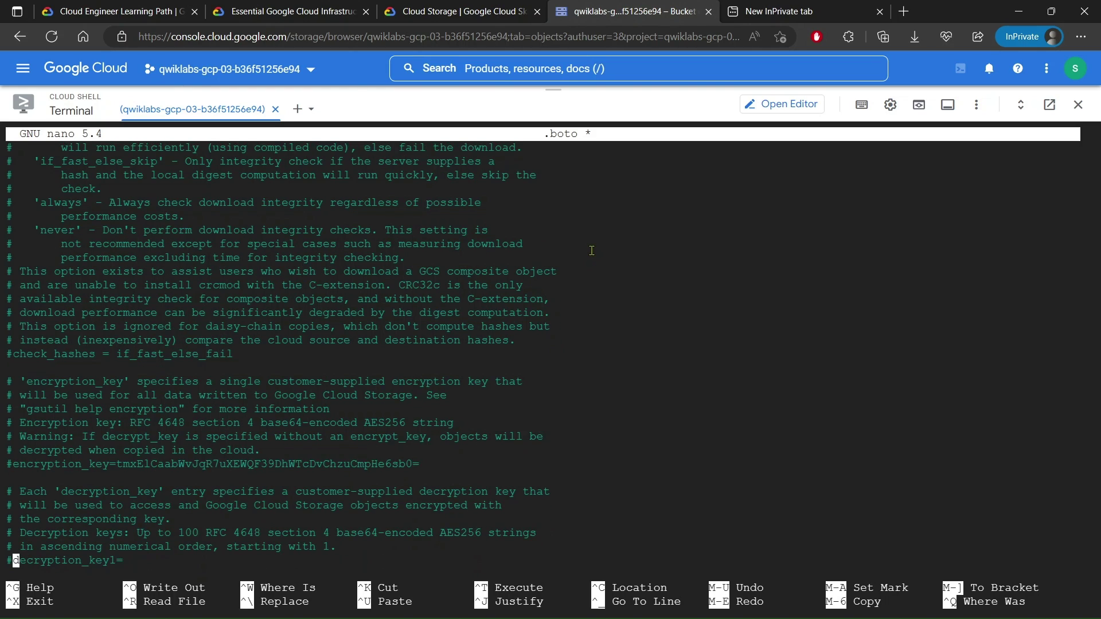
key(Down)
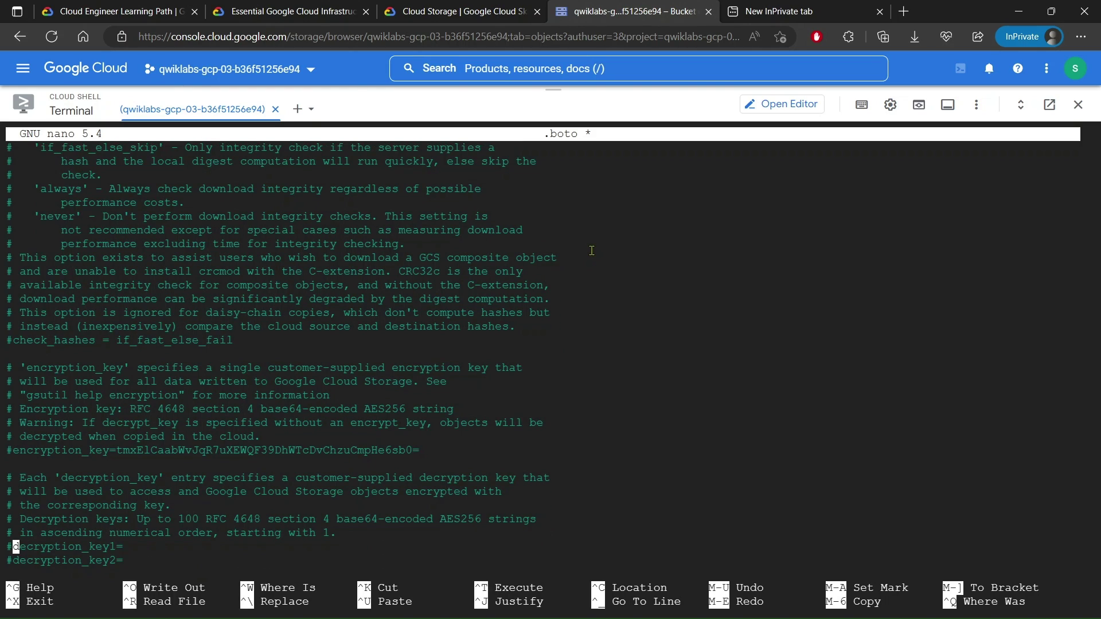
key(Delete)
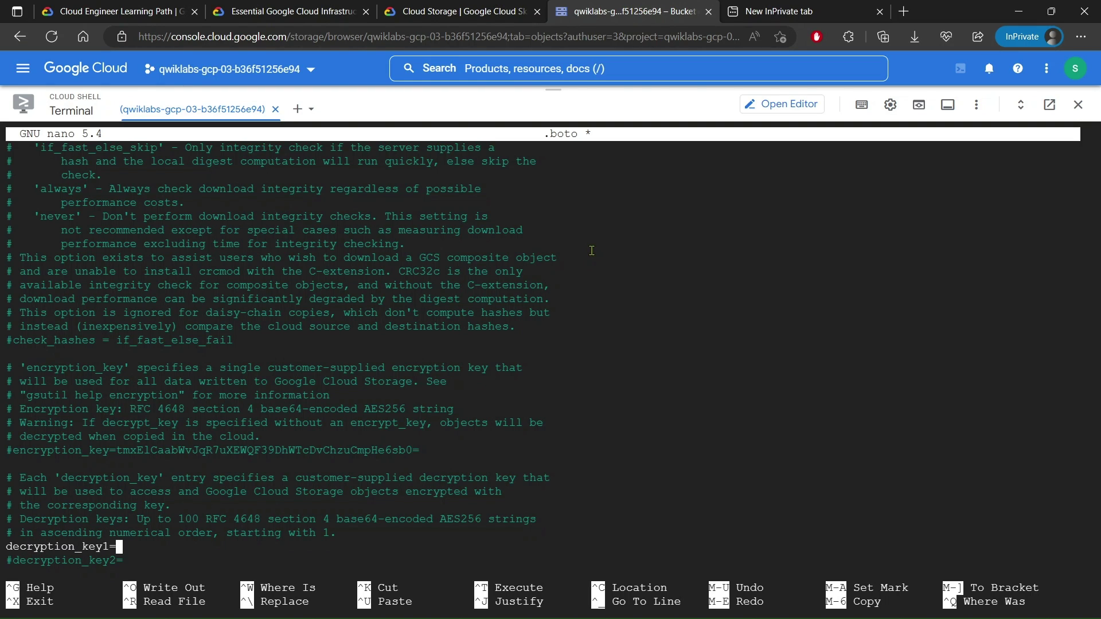
key(ctrl+v)
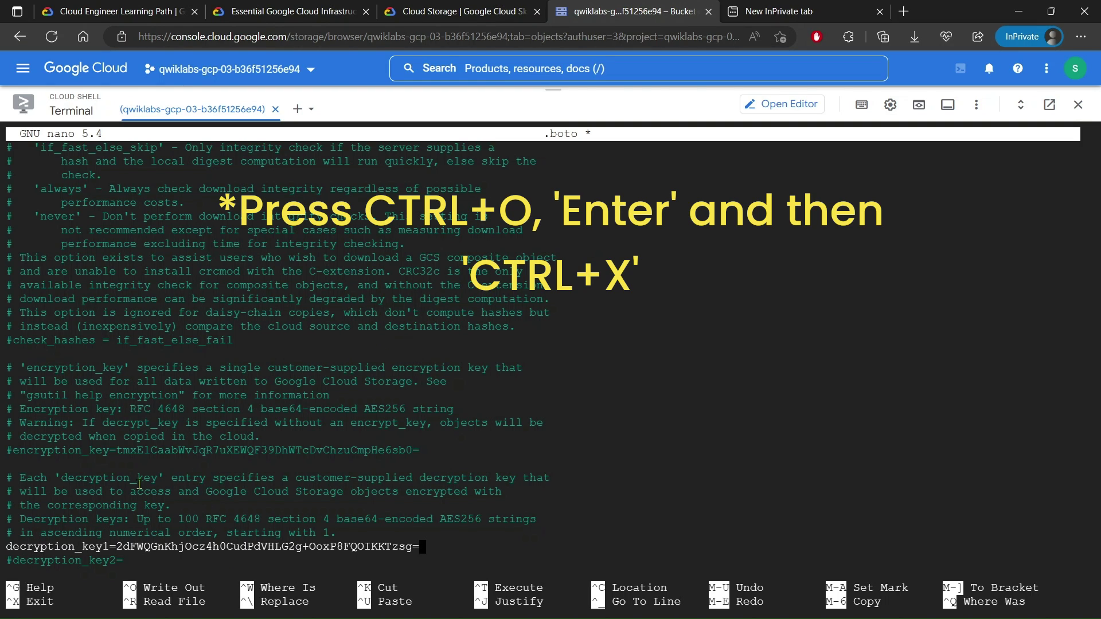
Step: Save the .boto file under its current name, exit nano, and return to the lab instructions
key(ctrl+o)
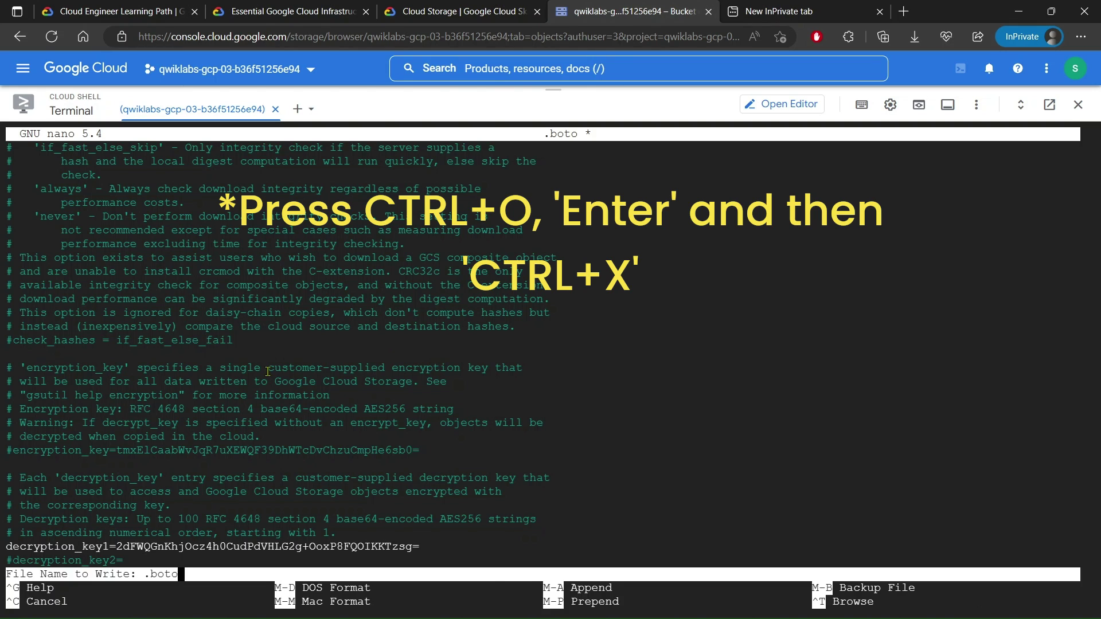
key(Return)
key(ctrl+x)
click(458, 12)
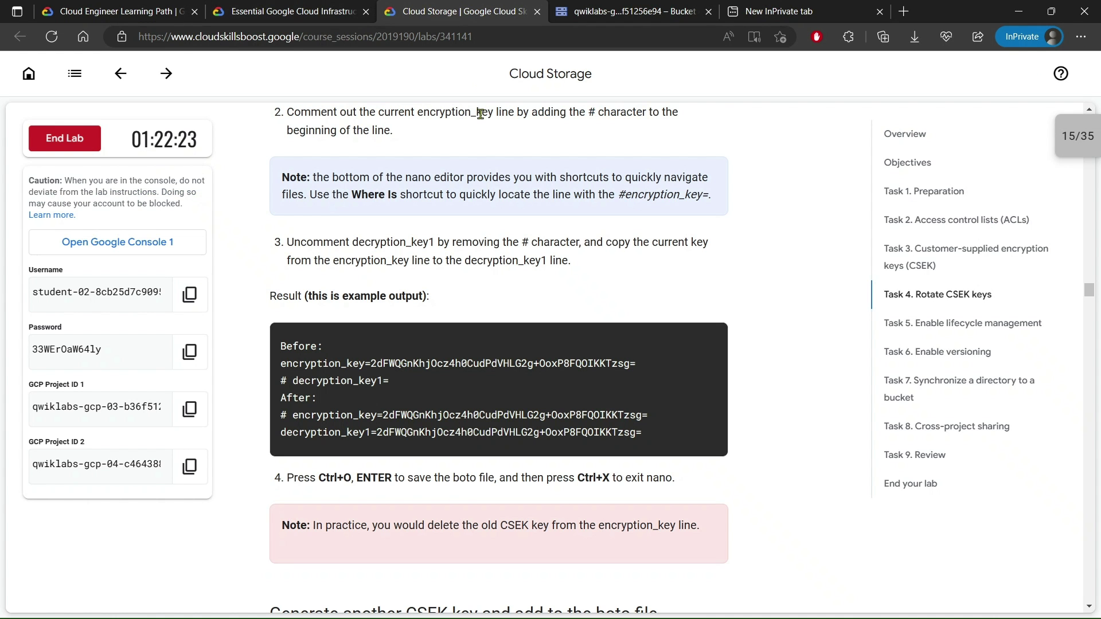
Step: Copy the lab's python3 base64.encodebytes(os.urandom(32)) command and run it in Cloud Shell to generate a new CSEK key
scroll(430, 361, down, 6)
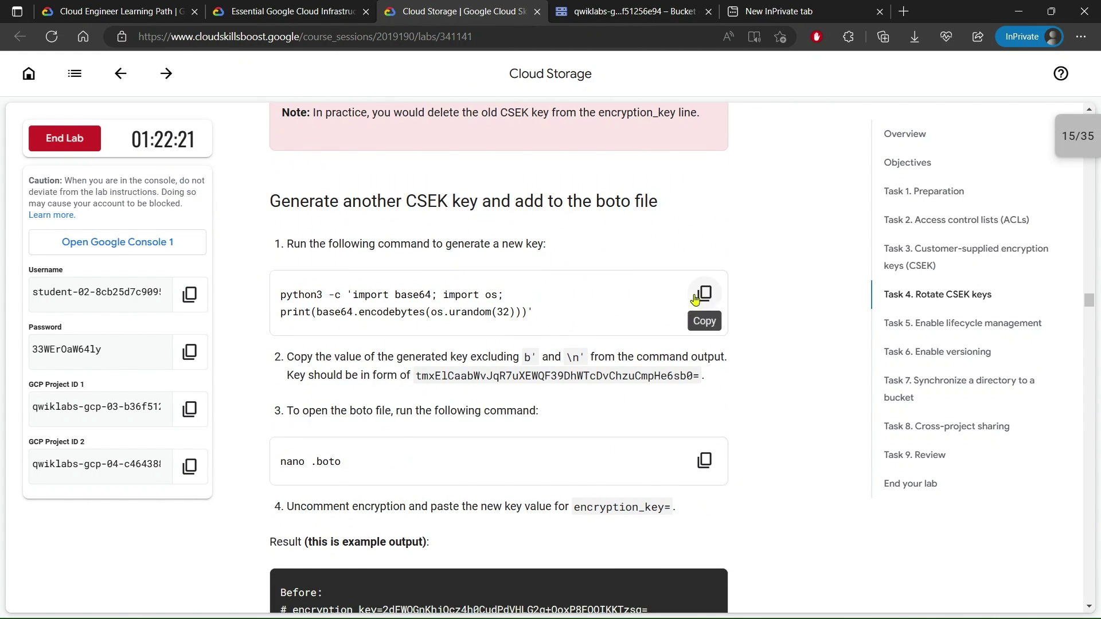
click(694, 298)
click(602, 12)
key(ctrl+v)
key(Return)
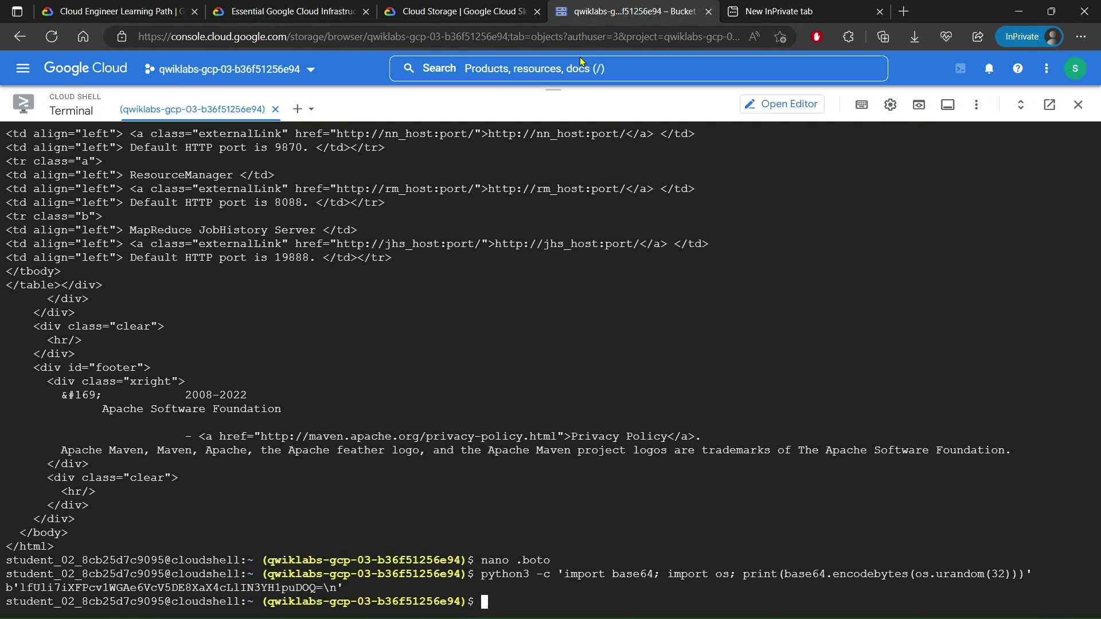
Step: Copy the nano .boto command from the lab instructions and run it in Cloud Shell to open the .boto file
click(476, 11)
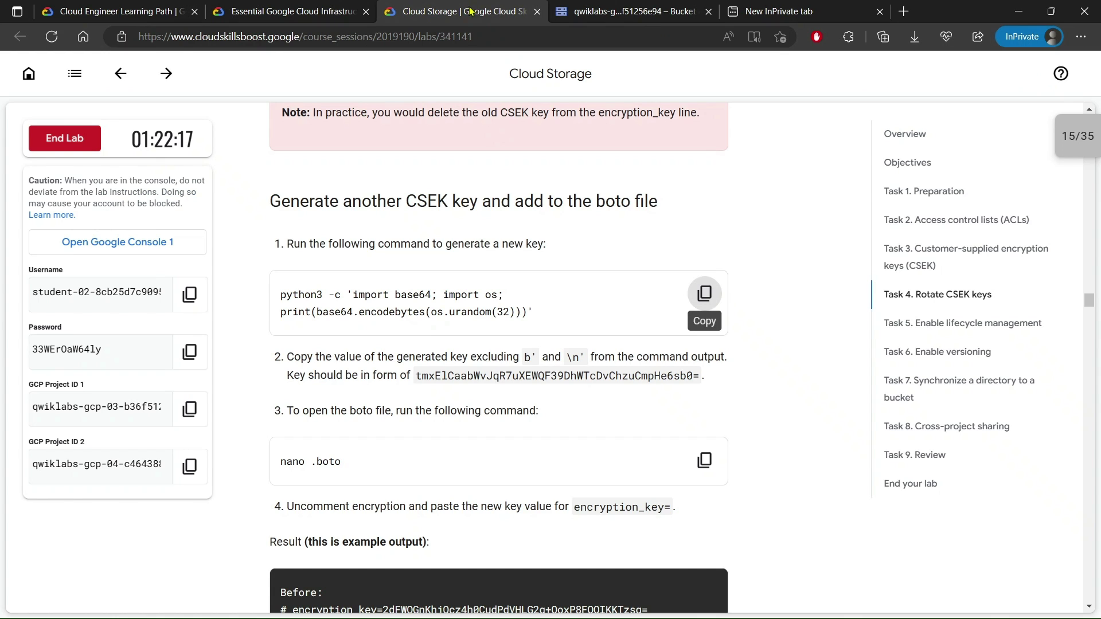
scroll(694, 321, down, 3)
click(694, 319)
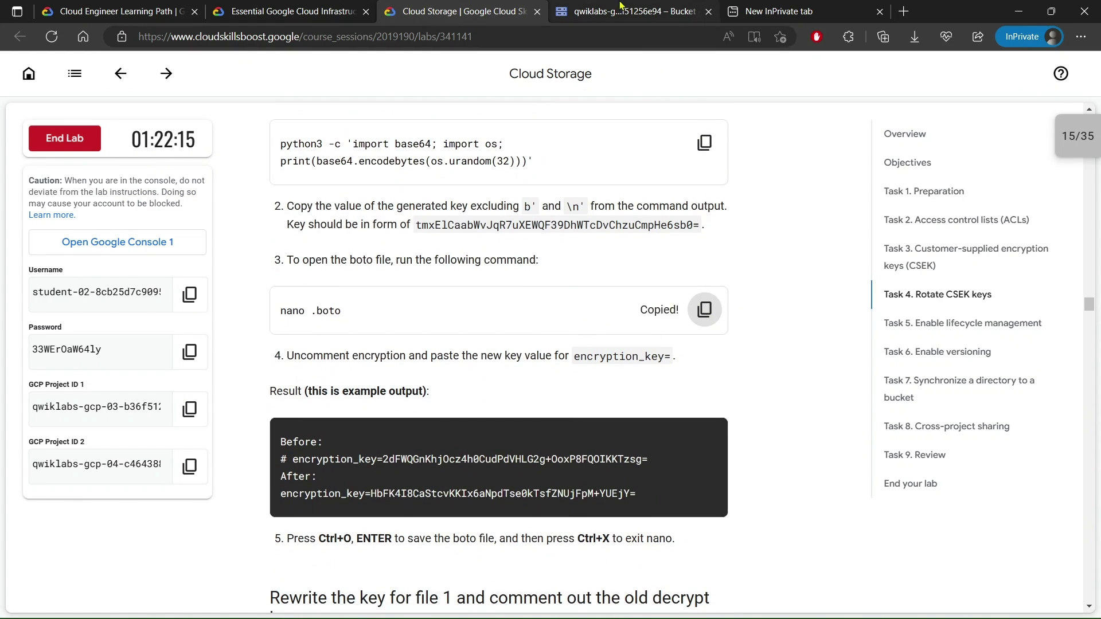
click(624, 12)
key(ctrl+v)
key(Return)
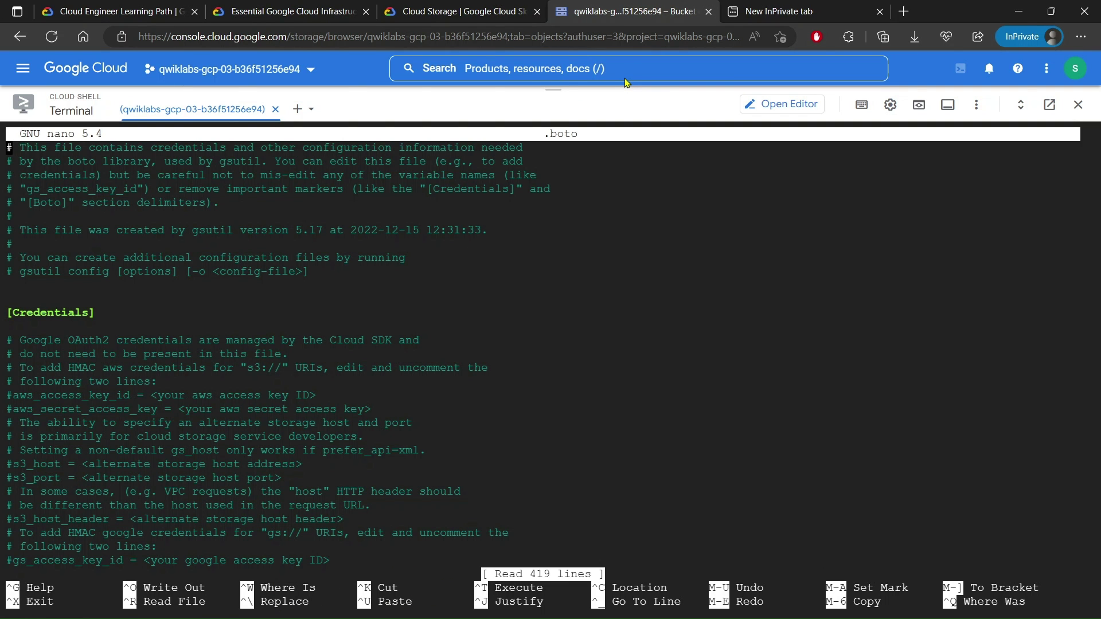
Step: Copy the encryption_key value from the After example under the lab's section on generating another CSEK key
click(498, 5)
scroll(401, 287, down, 3)
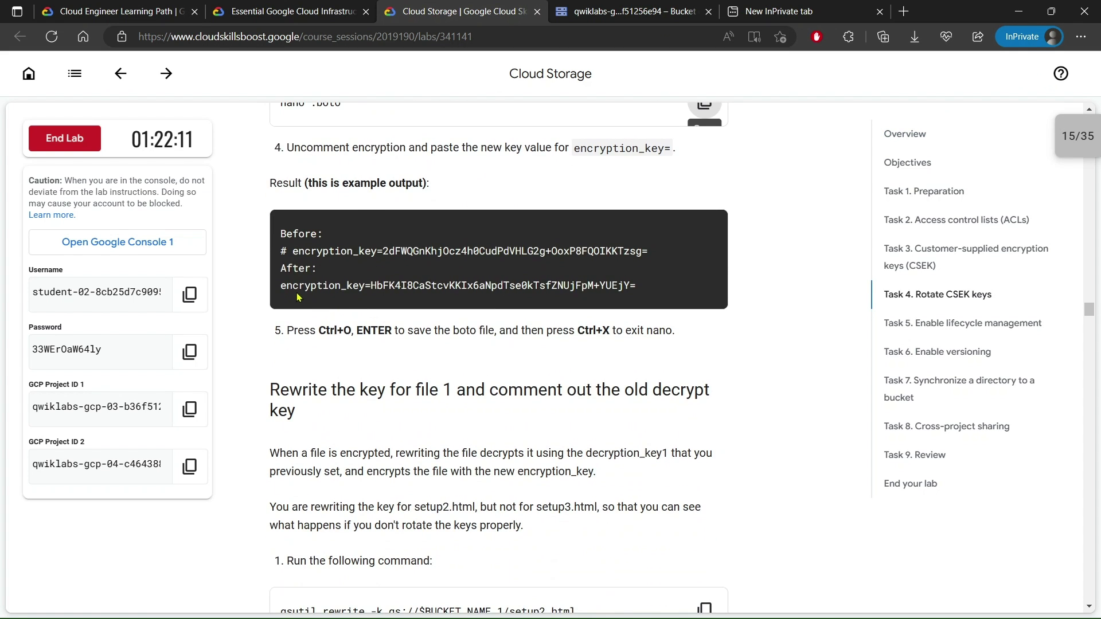
drag(281, 285, 547, 285)
click(550, 285)
drag(372, 285, 633, 283)
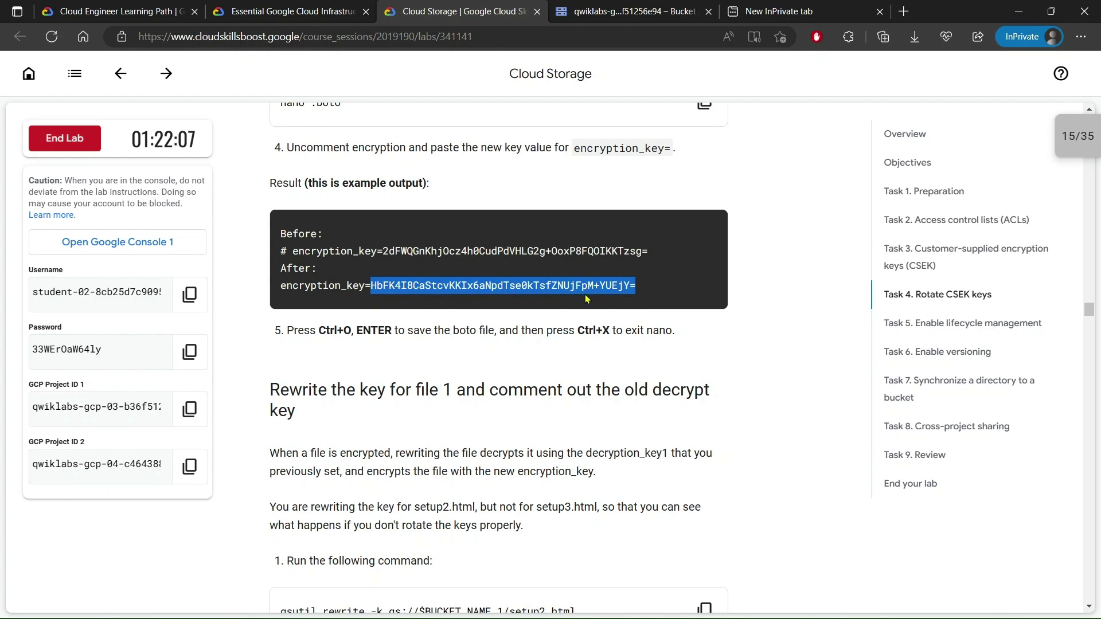
right_click(586, 298)
click(586, 251)
right_click(487, 289)
click(491, 262)
click(530, 301)
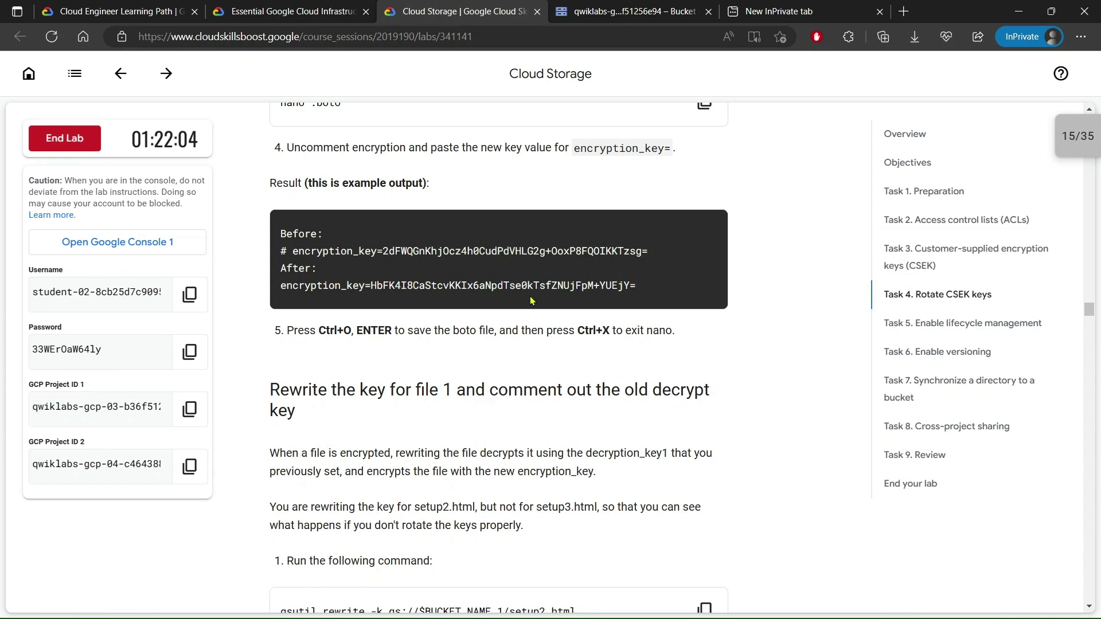
Step: Back in the open .boto file, find the commented encryption_key line and uncomment it by removing its # character
click(606, 7)
key(Down)
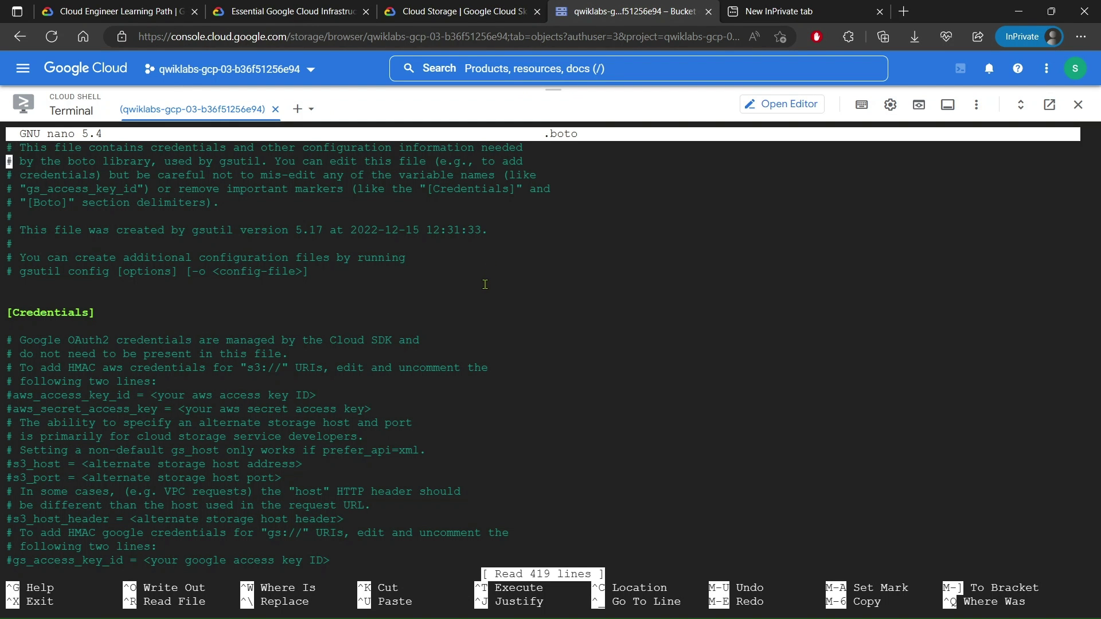
key(Down)
key(Down)
key(Down)
key(Down)
key(Down)
key(Down)
key(Down)
key(Down)
key(Down)
key(Down)
key(Down)
key(Down)
key(Down)
key(Down)
key(Down)
key(Down)
key(Down)
key(Down)
key(Down)
key(Down)
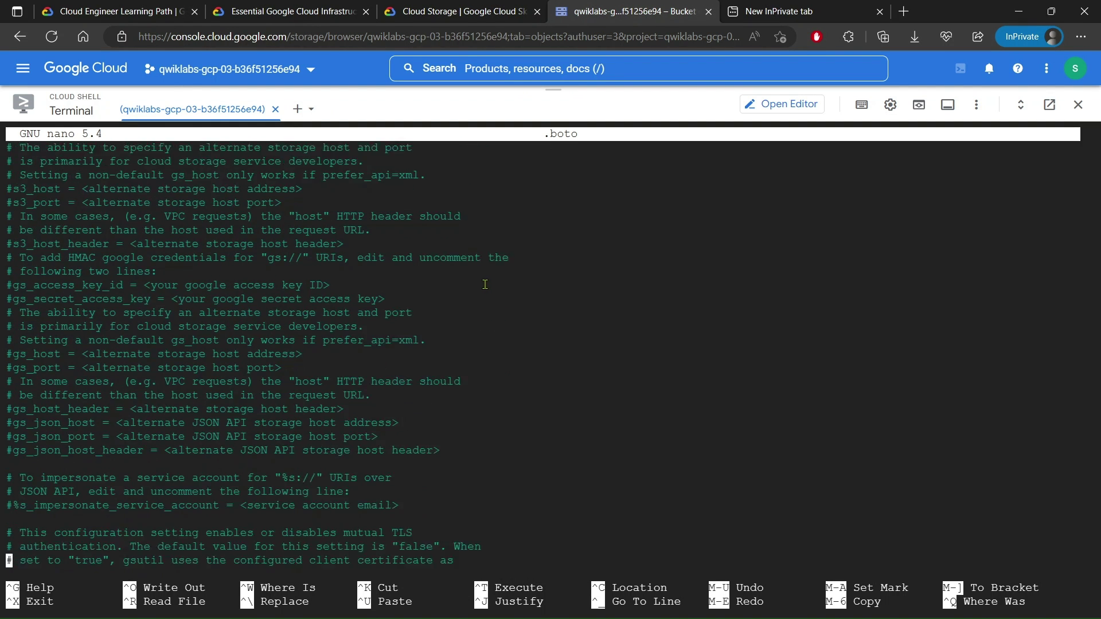
key(Down)
key(Down)
key(Down)
key(Down)
key(Down)
key(Down)
key(Down)
key(Down)
key(Down)
key(Down)
key(Down)
key(Down)
key(Down)
key(Down)
key(Down)
key(Down)
key(Down)
key(Down)
key(Down)
key(Down)
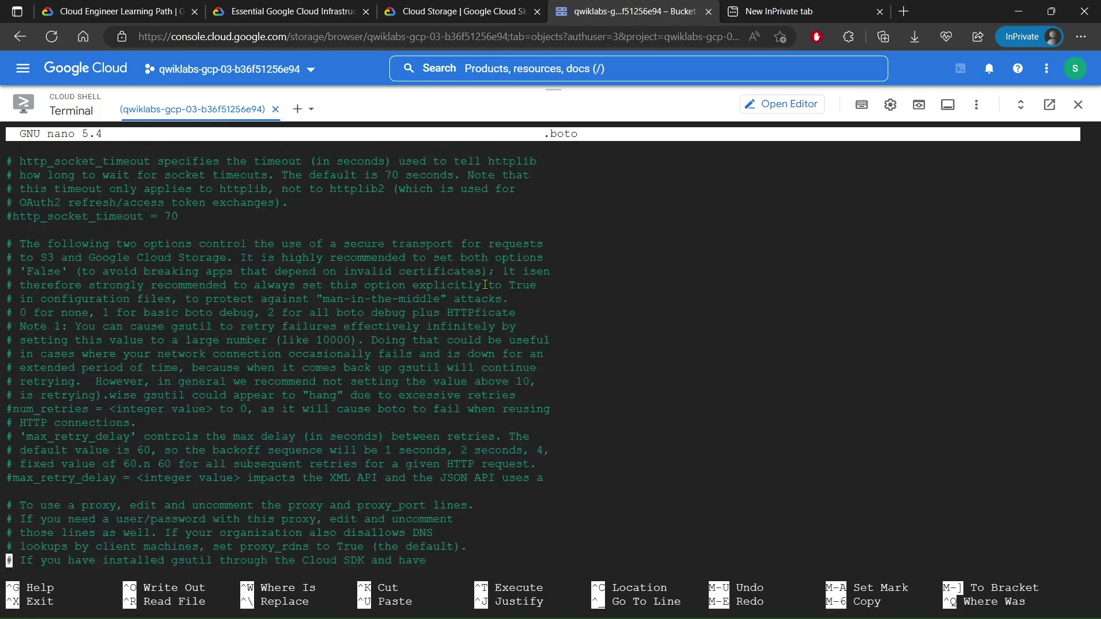
key(Down)
key(Down)
key(Down)
key(Down)
key(Down)
key(Down)
key(Down)
key(Down)
key(Down)
key(Down)
key(Down)
key(Down)
key(Down)
key(Down)
key(Down)
key(Down)
key(Down)
key(Down)
key(Down)
key(Down)
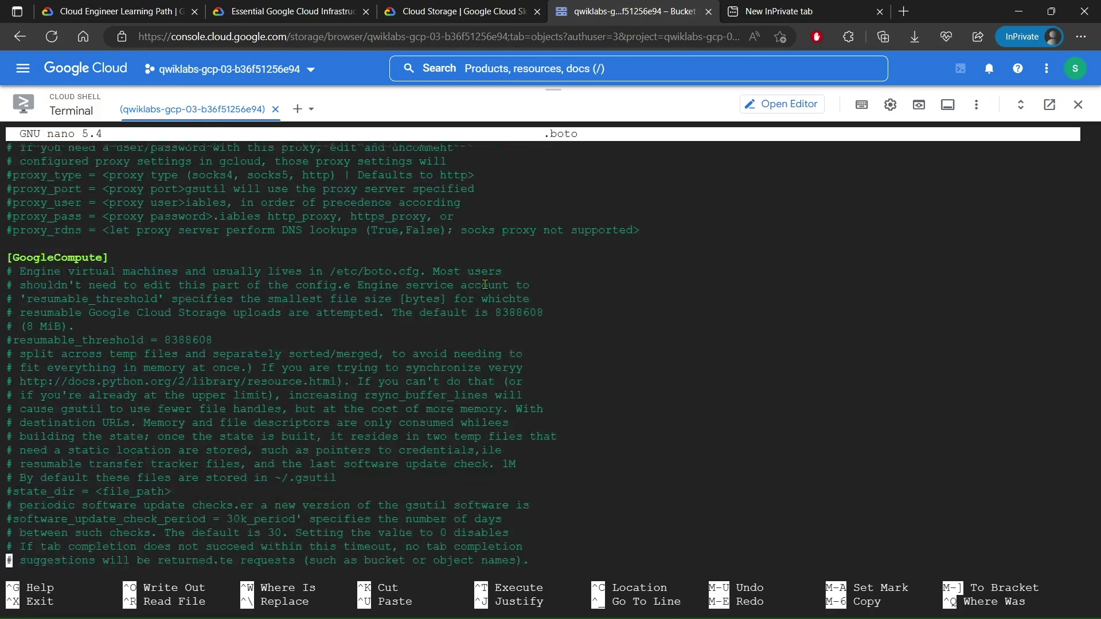
key(Down)
key(Down)
key(Down)
key(Down)
key(Down)
key(Down)
key(Down)
key(Down)
key(Down)
key(Down)
key(Down)
key(Down)
key(Down)
key(Down)
key(Down)
key(Down)
key(Down)
key(Down)
key(Down)
key(Down)
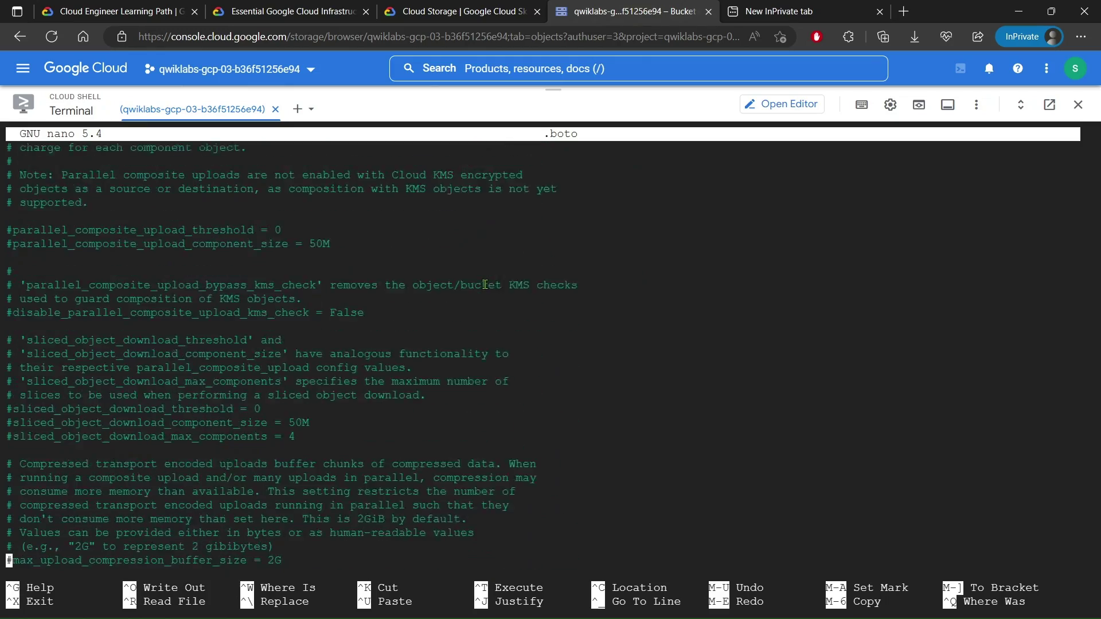
key(Down)
key(Down)
key(Down)
key(Down)
key(Down)
key(Down)
key(Down)
key(Down)
key(Down)
key(Down)
key(Down)
key(Down)
key(Down)
key(Down)
key(Down)
key(Down)
key(Down)
key(Down)
key(Down)
key(Down)
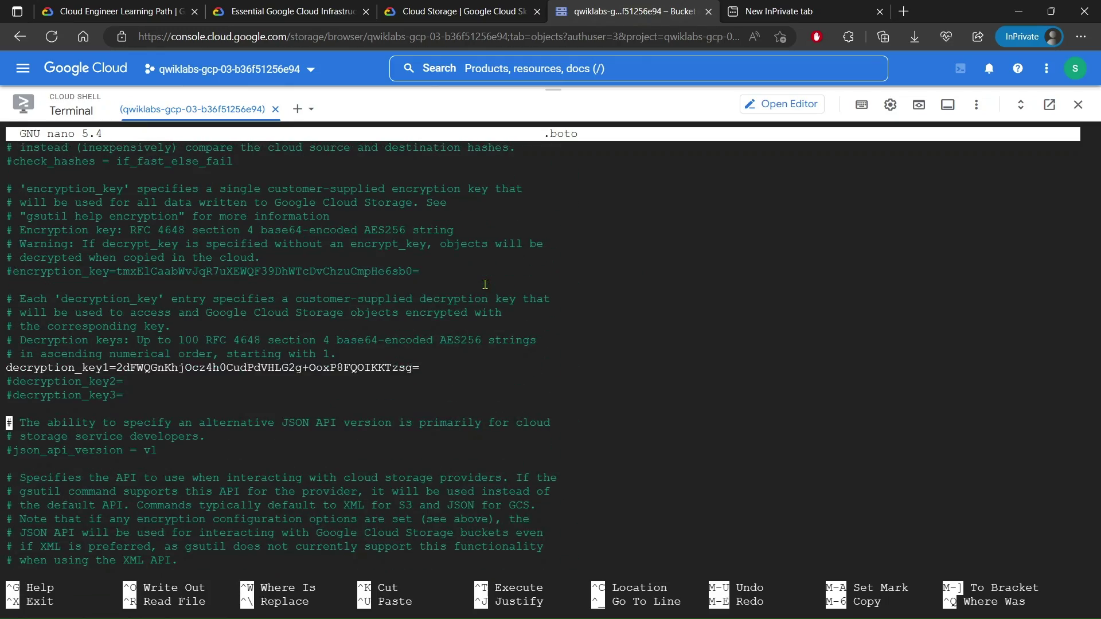
key(Up)
key(Up)
key(Up)
key(Up)
key(Up)
key(Up)
key(Up)
key(Up)
key(Up)
key(Up)
key(Up)
key(Up)
key(Up)
key(Up)
key(Up)
key(Up)
key(Up)
key(Up)
key(Up)
key(Up)
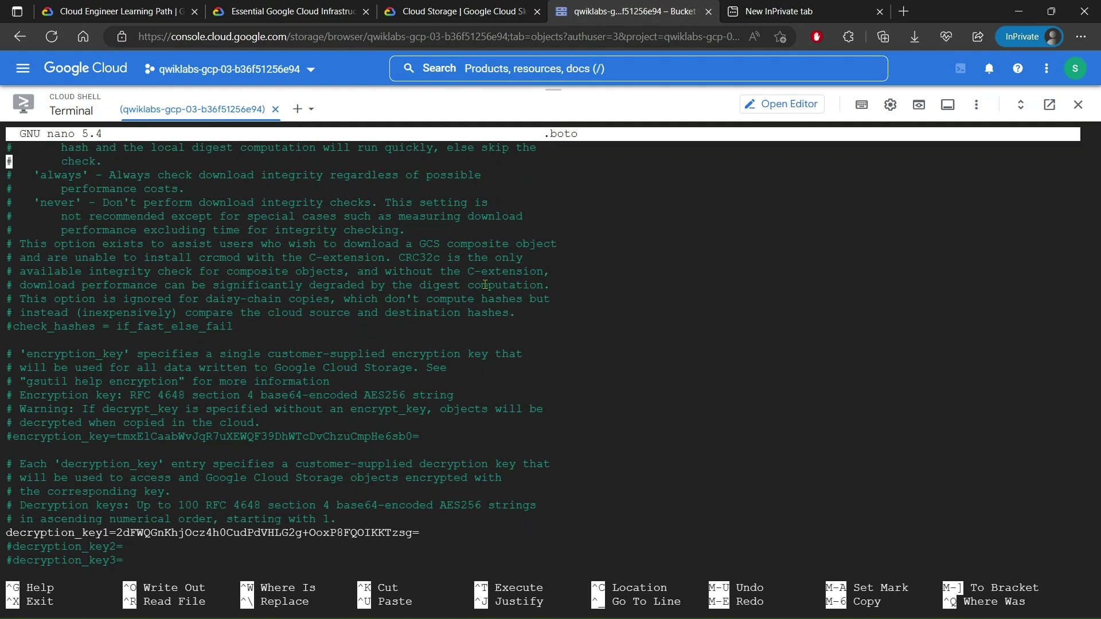
key(Down)
key(Delete)
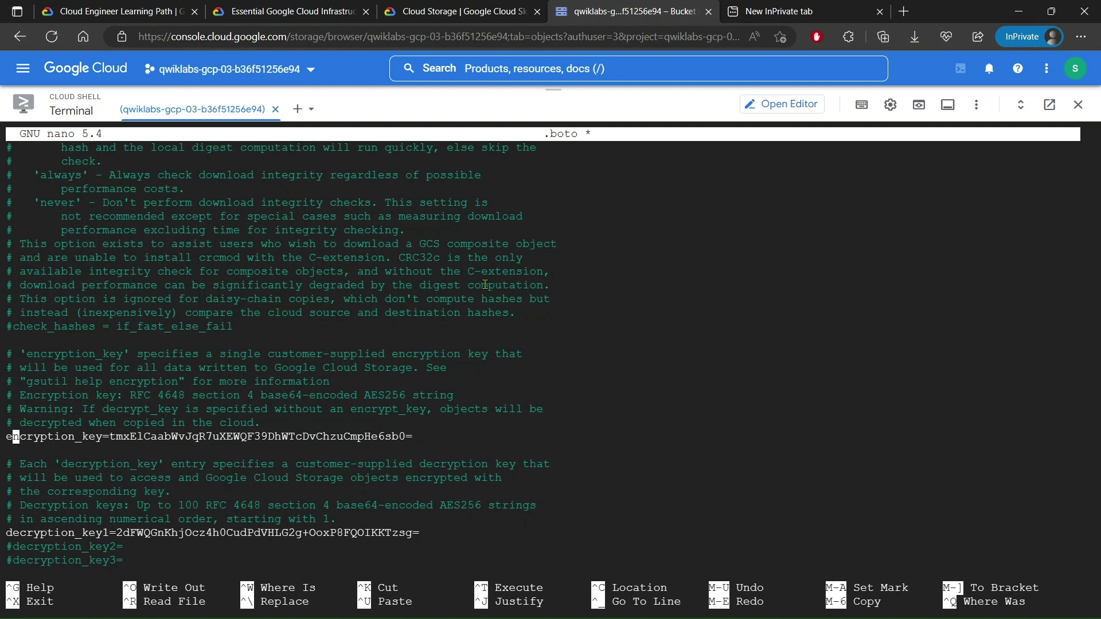
Step: Replace the encryption_key value in .boto with the copied encryption key, then save the file and exit nano
key(Right)
key(Right)
key(Right)
key(Right)
key(Right)
key(Right)
key(Right)
key(Right)
key(Right)
key(Right)
key(Right)
key(Right)
key(Right)
key(Right)
key(Right)
key(Right)
key(Right)
key(Right)
key(Delete)
key(Delete)
key(Delete)
key(Delete)
key(Delete)
key(Delete)
key(Delete)
key(Delete)
key(Delete)
key(Delete)
key(Delete)
key(Delete)
key(Delete)
key(Delete)
key(Delete)
key(Delete)
key(Delete)
key(Delete)
key(Delete)
key(Delete)
key(Delete)
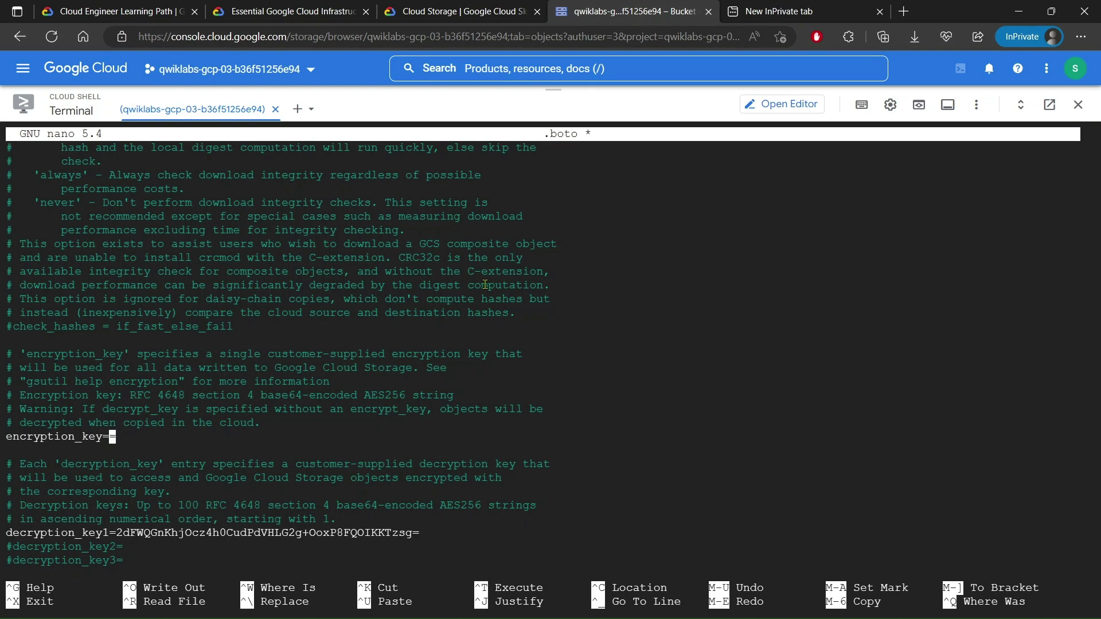
key(ctrl+v)
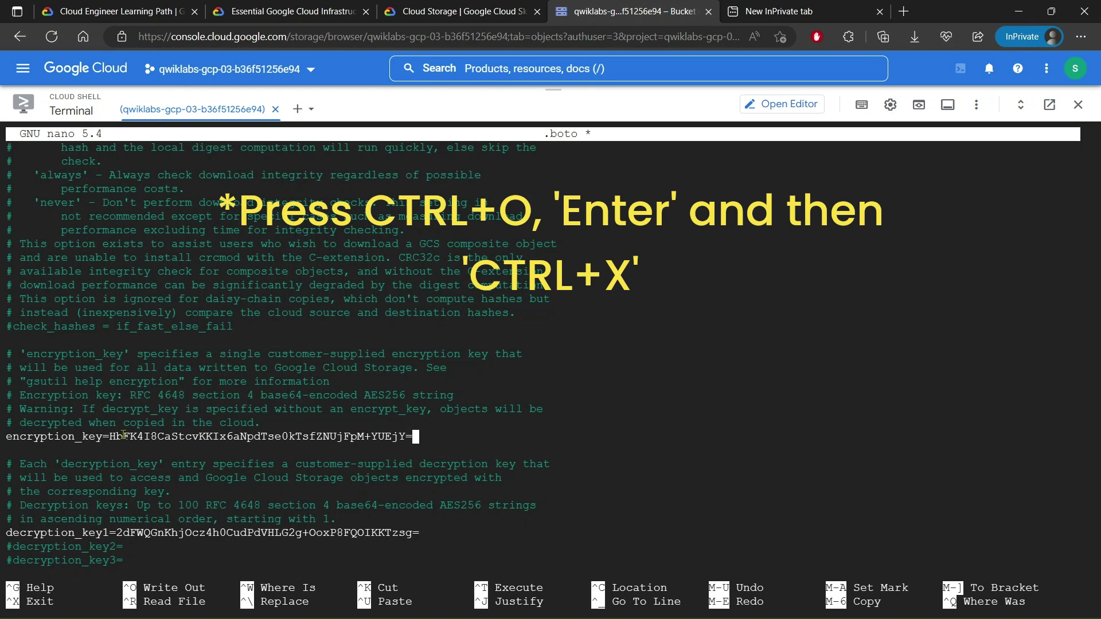
key(ctrl+o)
key(Return)
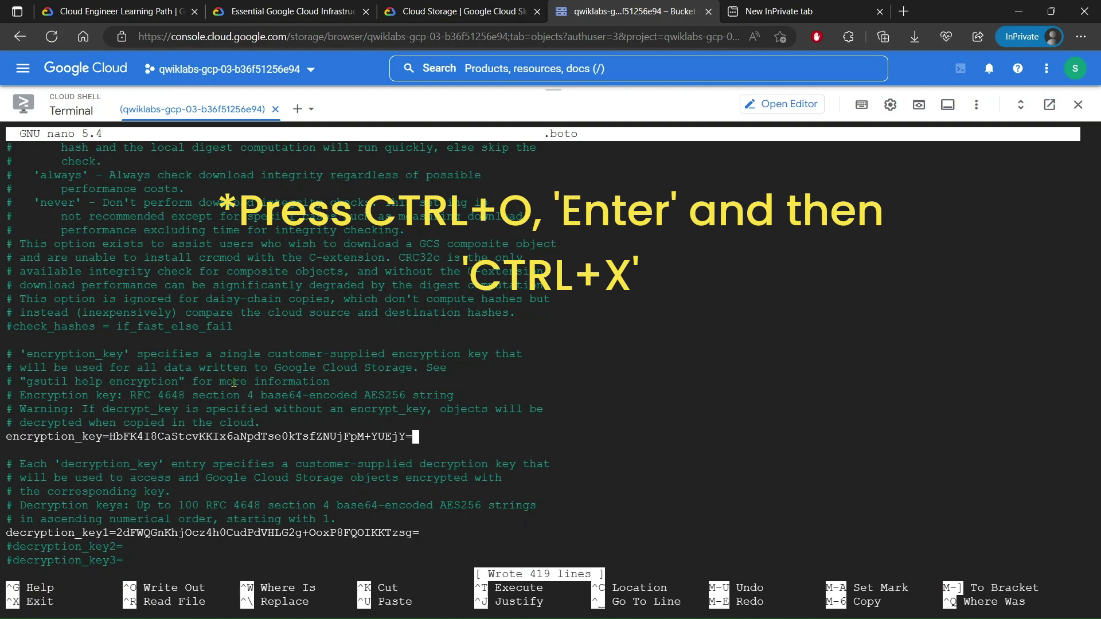
key(ctrl+x)
Step: Copy the lab's command gsutil rewrite -k gs://$BUCKET_NAME_1/setup2.html and run it in Cloud Shell
click(458, 12)
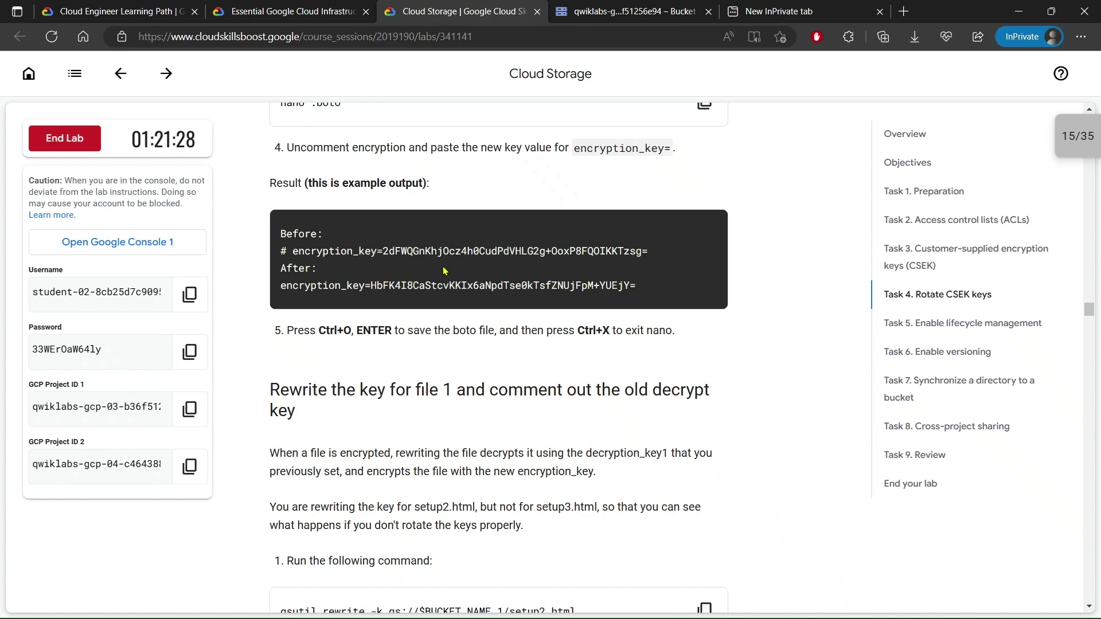
scroll(531, 268, down, 5)
click(703, 246)
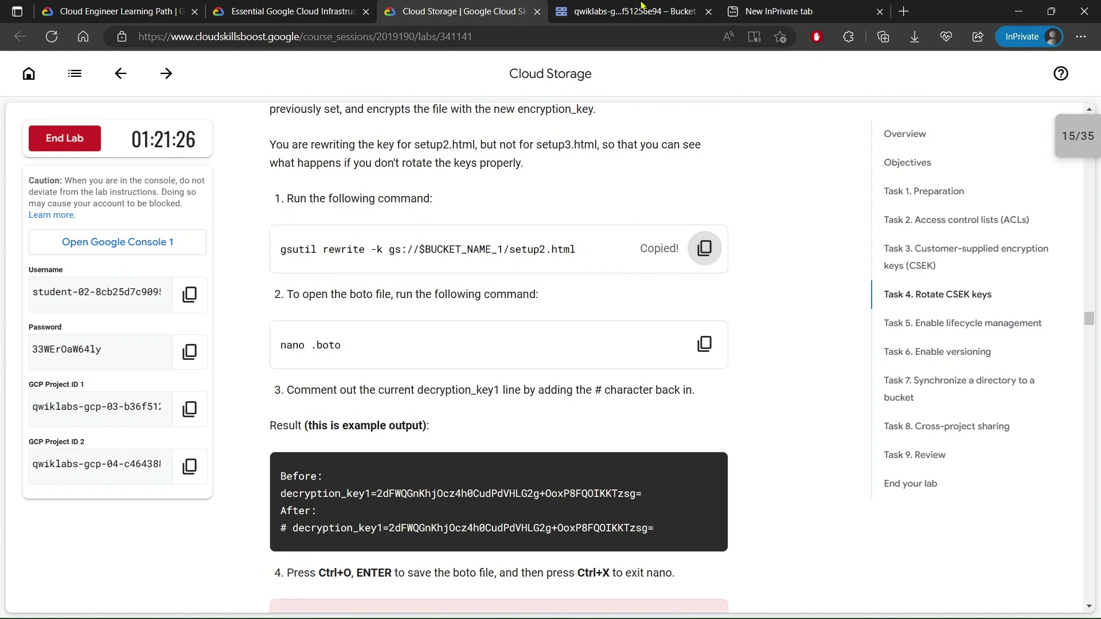
click(631, 11)
key(ctrl+v)
key(Return)
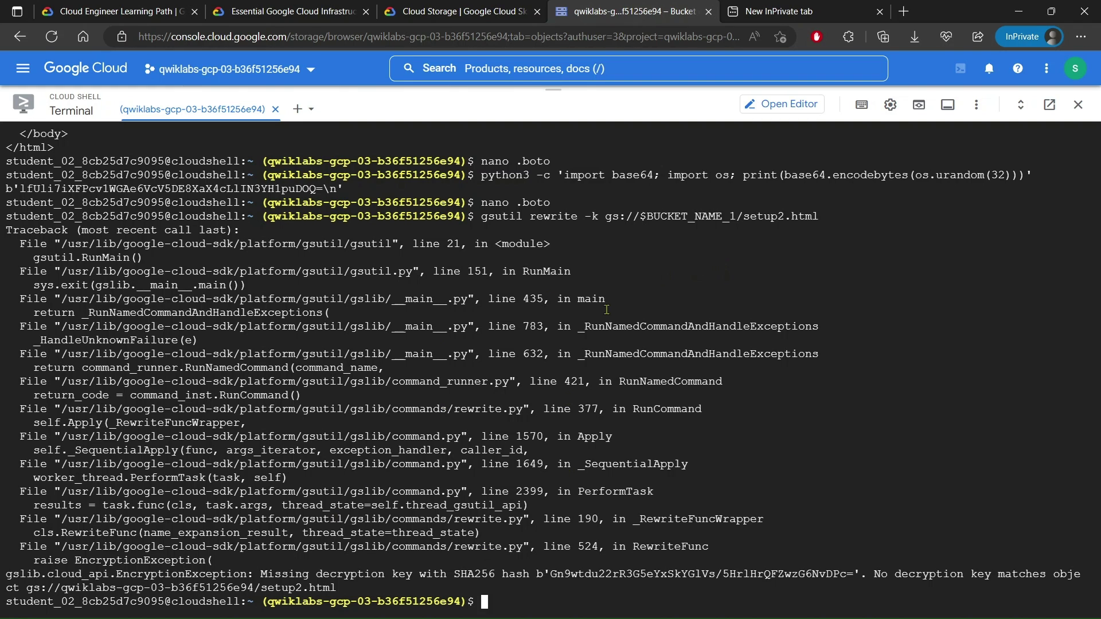
Step: Copy the nano .boto command from the lab's key-rewrite section and run it in Cloud Shell to reopen the file
click(458, 12)
scroll(621, 346, down, 2)
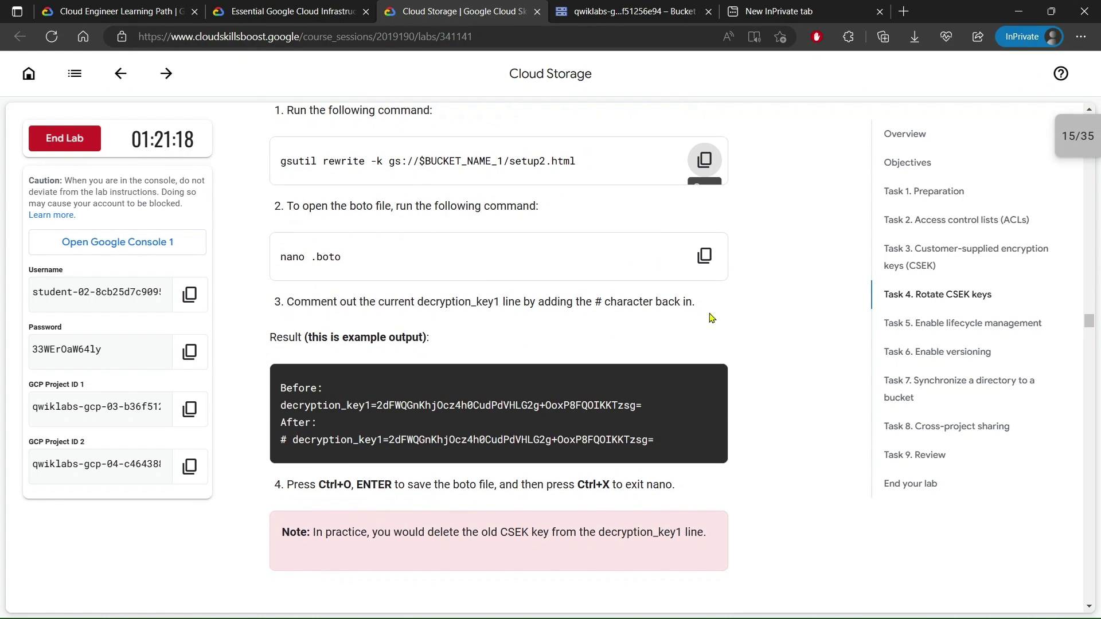
click(704, 256)
click(631, 11)
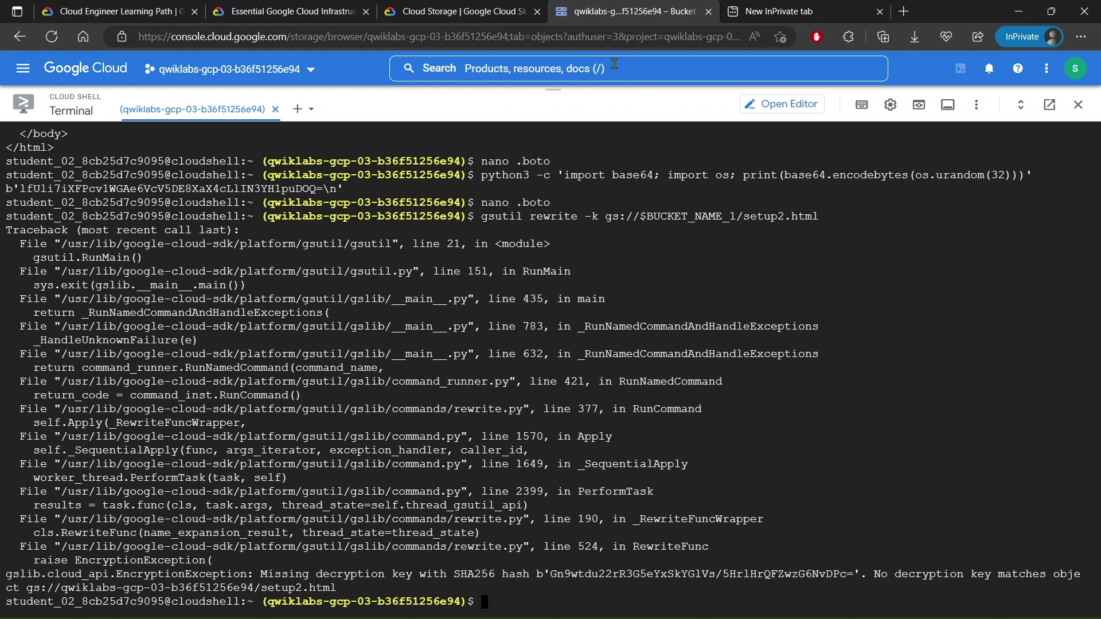
key(ctrl+v)
key(Return)
Step: Following the lab's Before/After example, comment out the decryption_key1 line in .boto with a # character, then save and exit nano
click(498, 7)
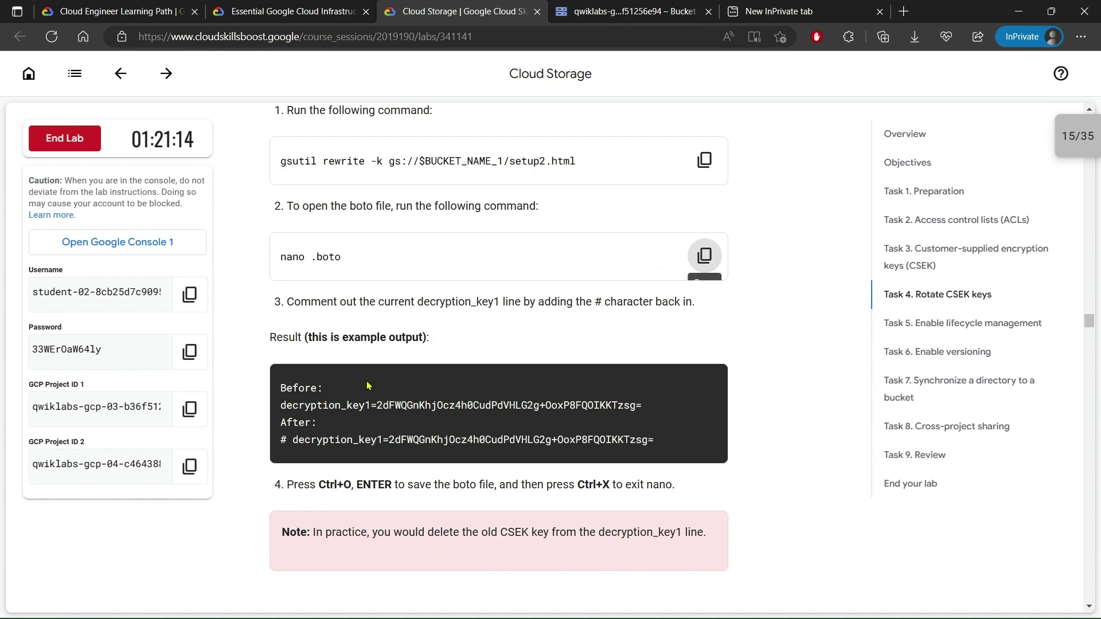
drag(271, 331, 407, 375)
drag(283, 388, 696, 446)
click(410, 363)
scroll(410, 364, down, 2)
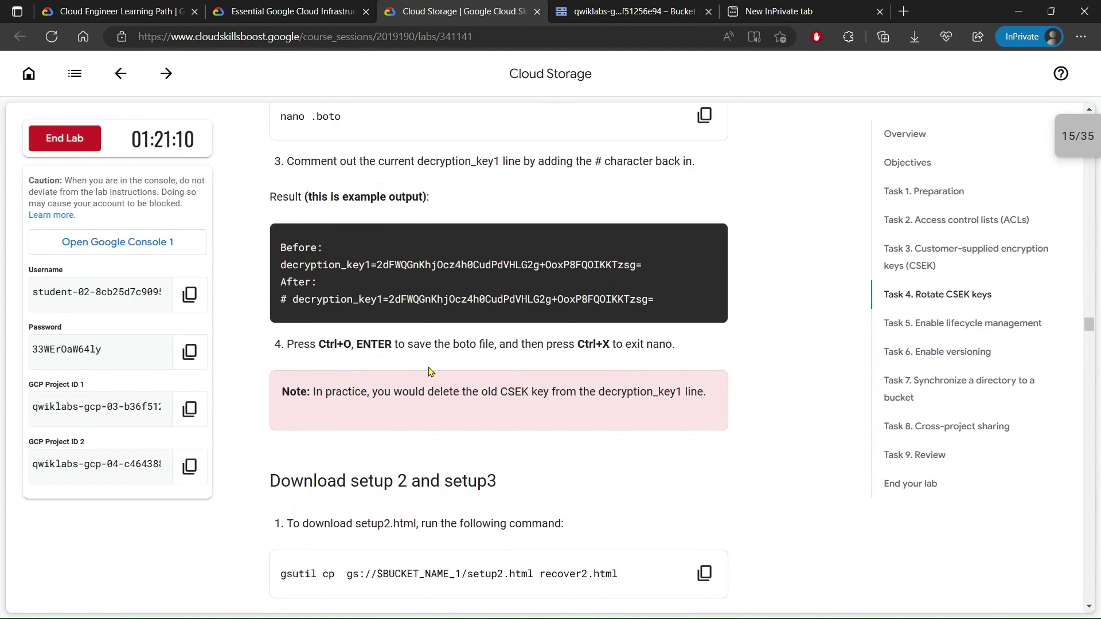
scroll(429, 372, down, 2)
click(613, 12)
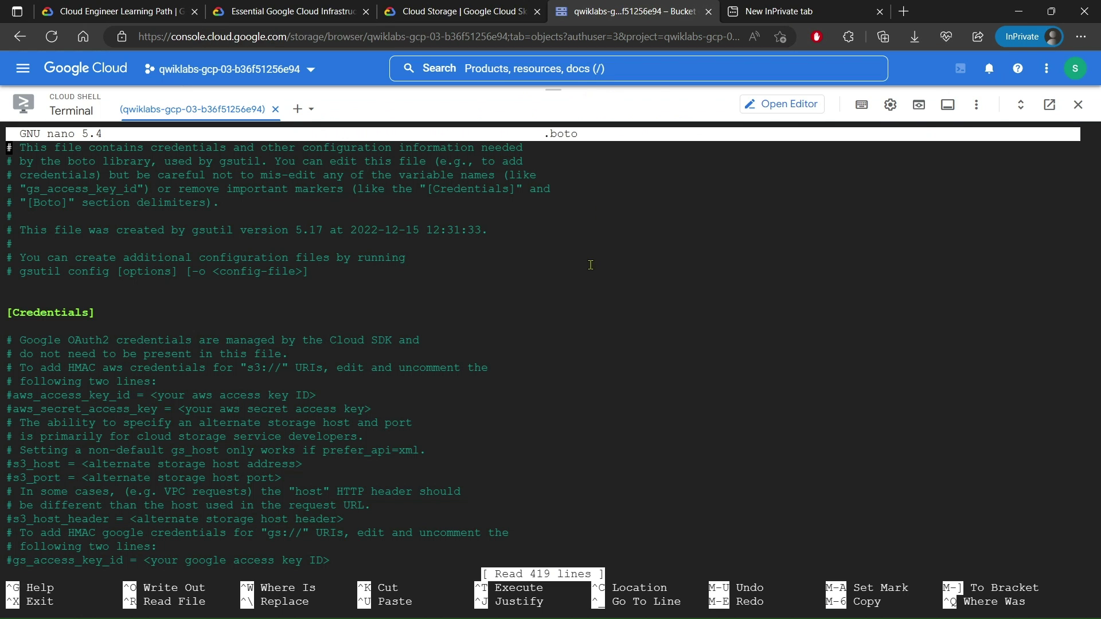
scroll(590, 265, down, 20)
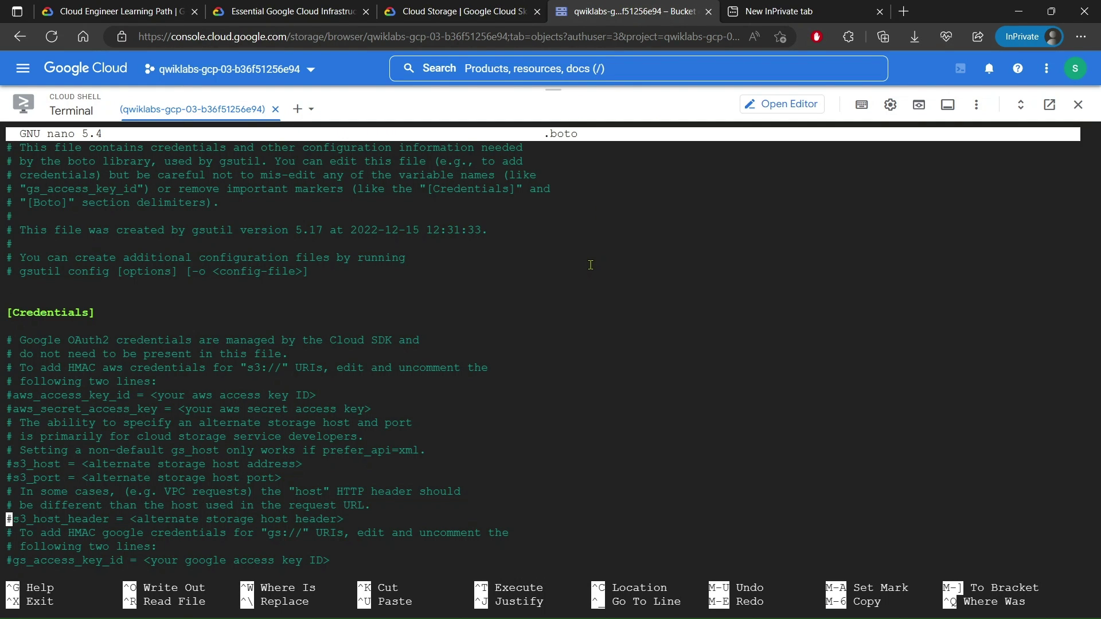
scroll(590, 265, down, 20)
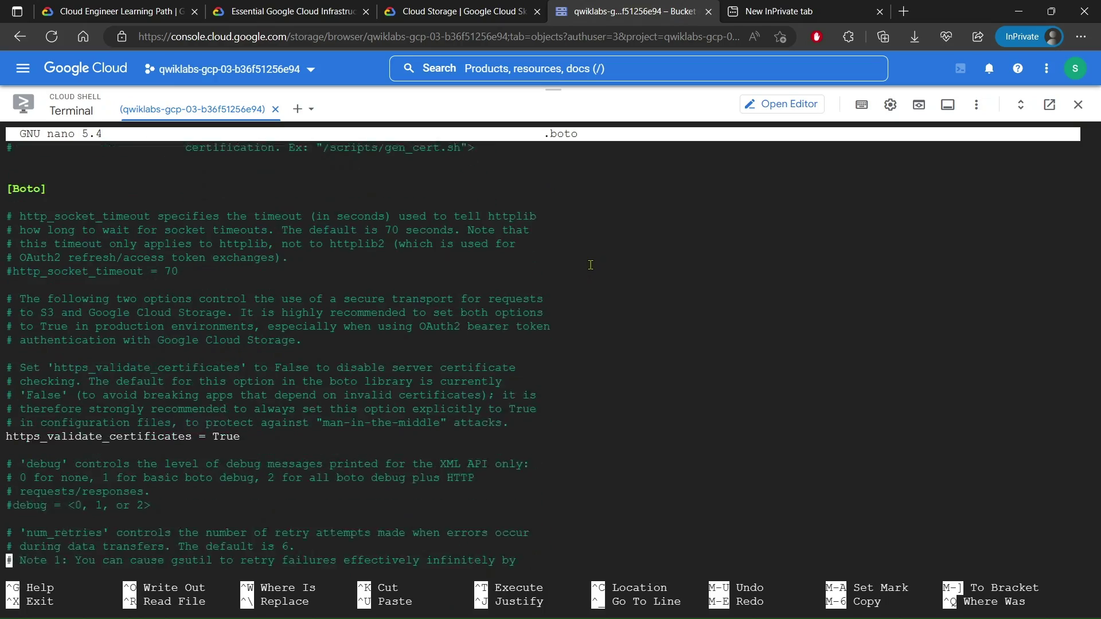
scroll(591, 264, down, 20)
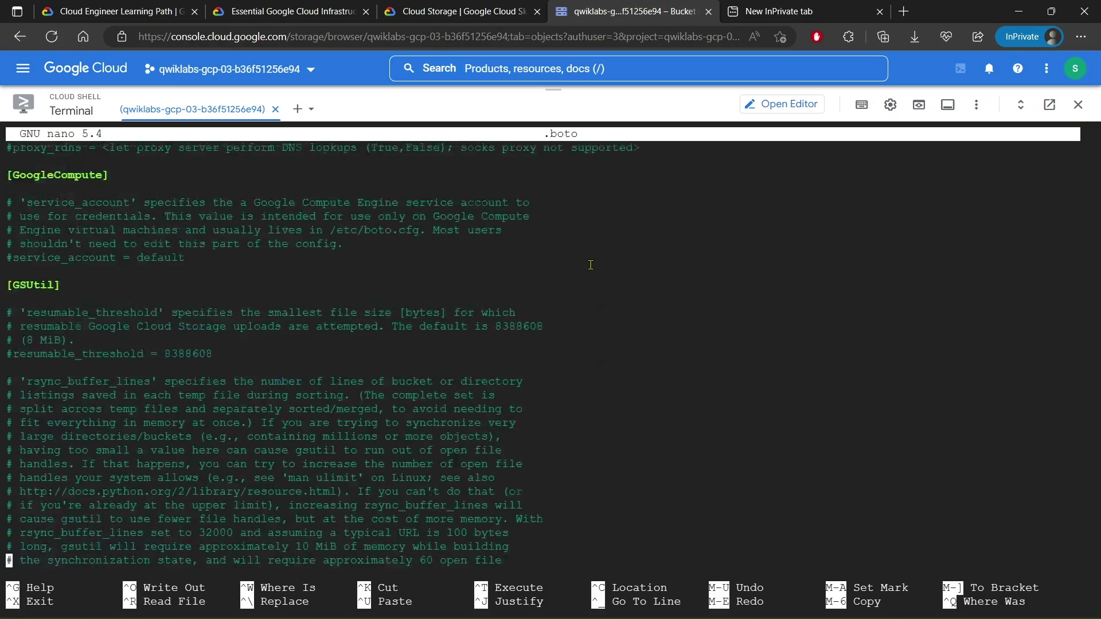
scroll(591, 265, down, 20)
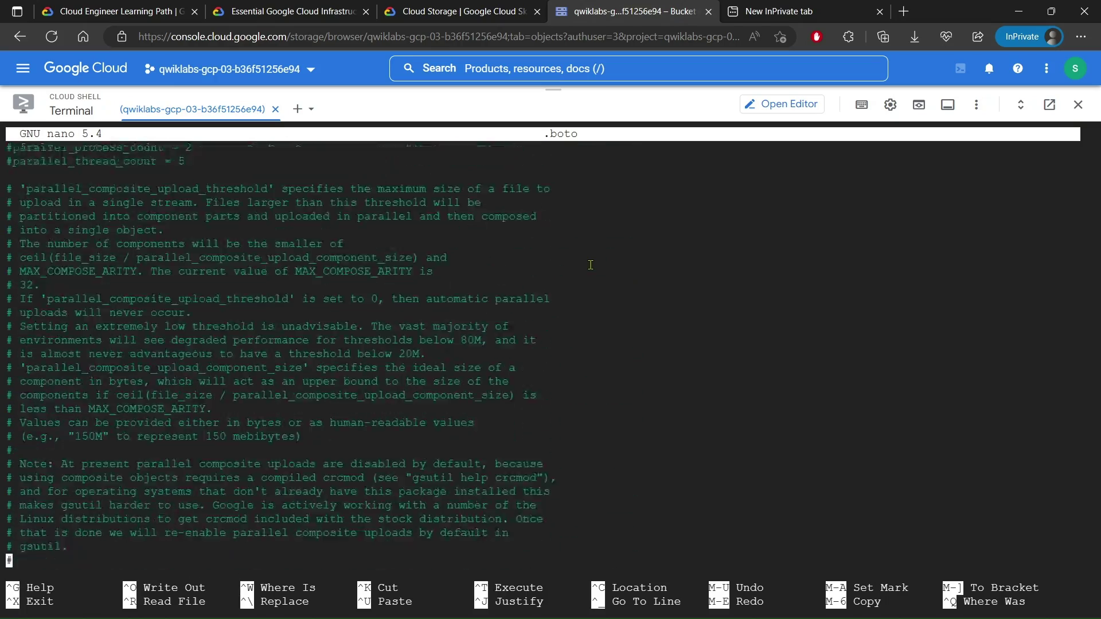
scroll(591, 264, down, 20)
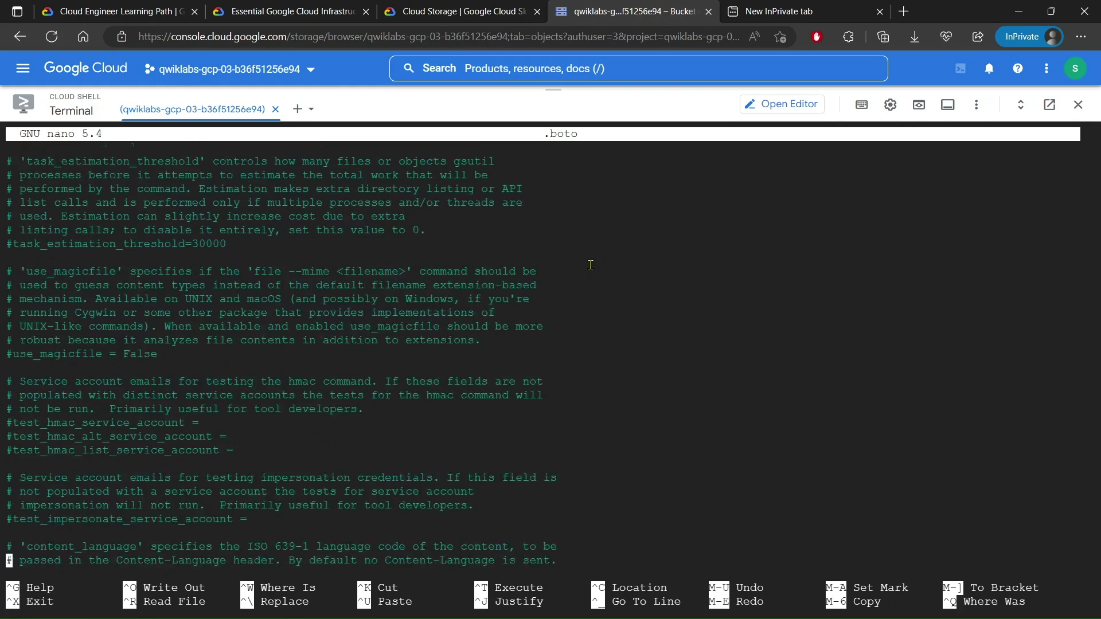
scroll(590, 265, down, 2)
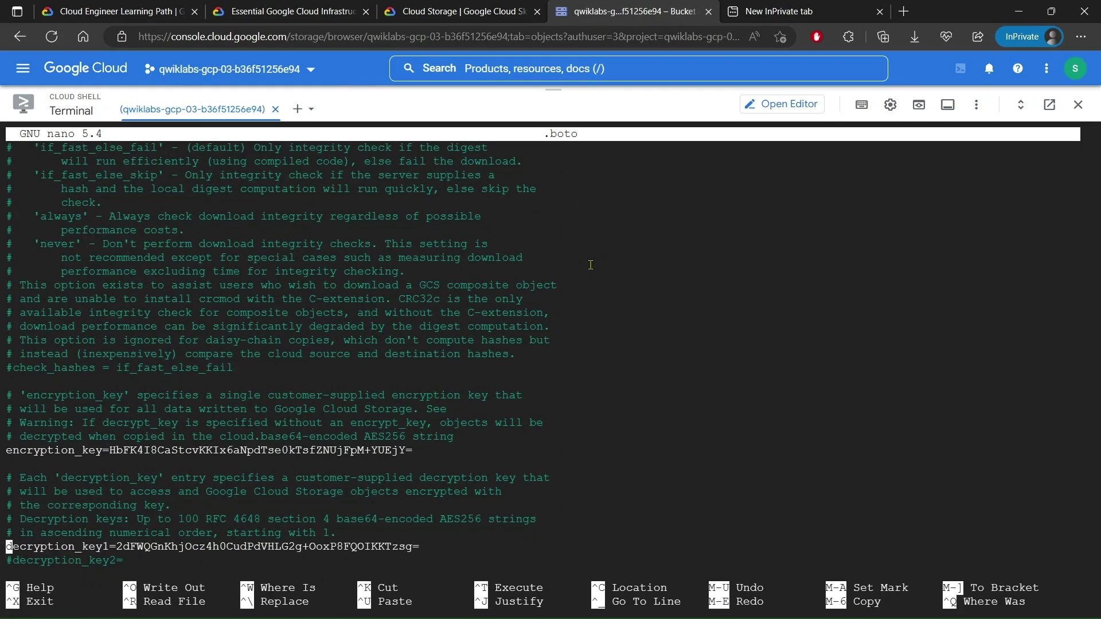
text(#)
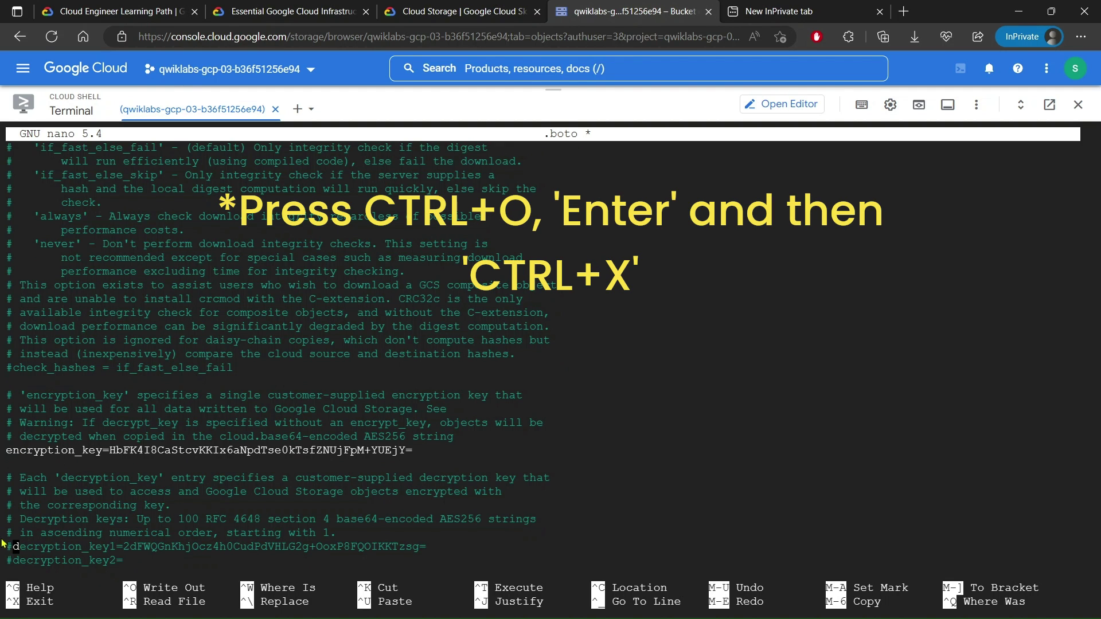
key(ctrl+o)
key(Return)
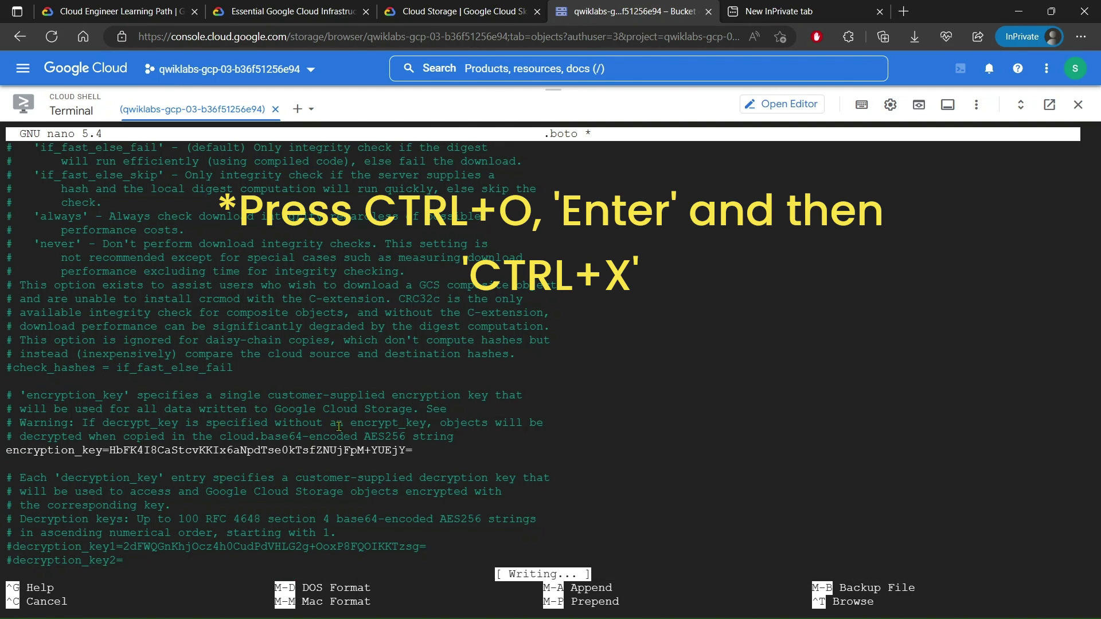
key(ctrl+x)
Step: Copy the lab's command gsutil cp gs://$BUCKET_NAME_1/setup2.html recover2.html and run it in Cloud Shell to try downloading setup2.html
click(392, 5)
scroll(472, 371, down, 6)
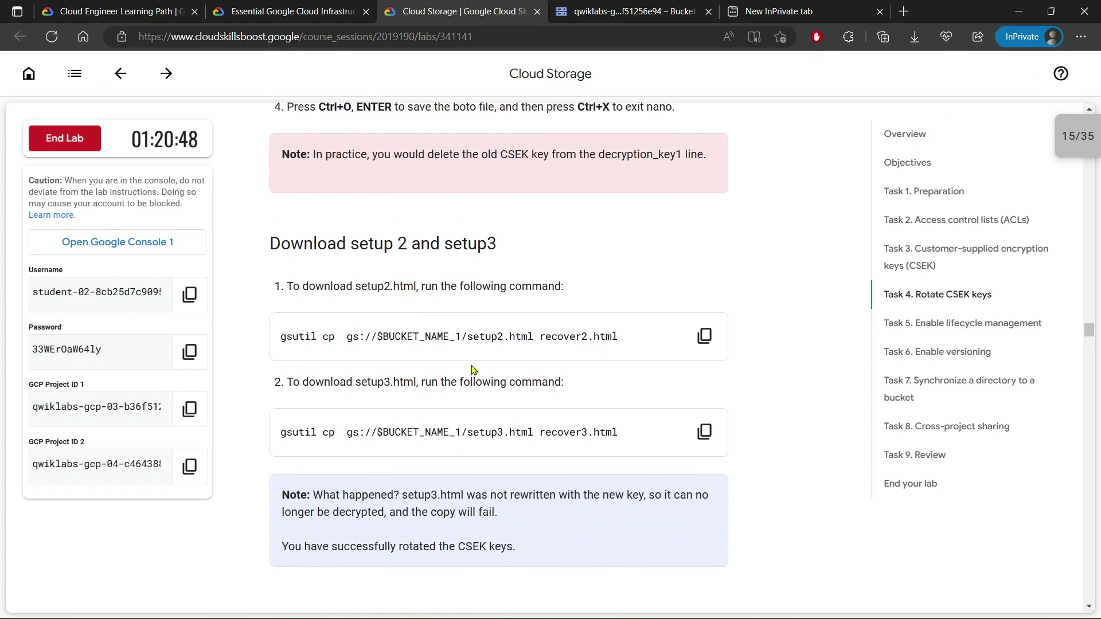
click(705, 243)
click(631, 11)
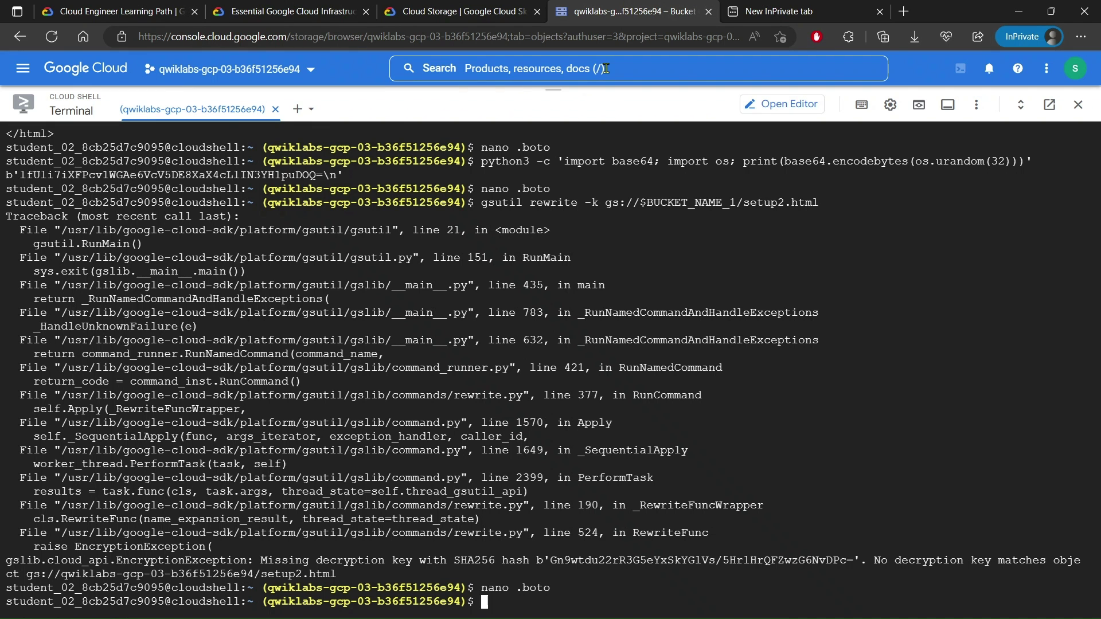
key(ctrl+v)
key(Return)
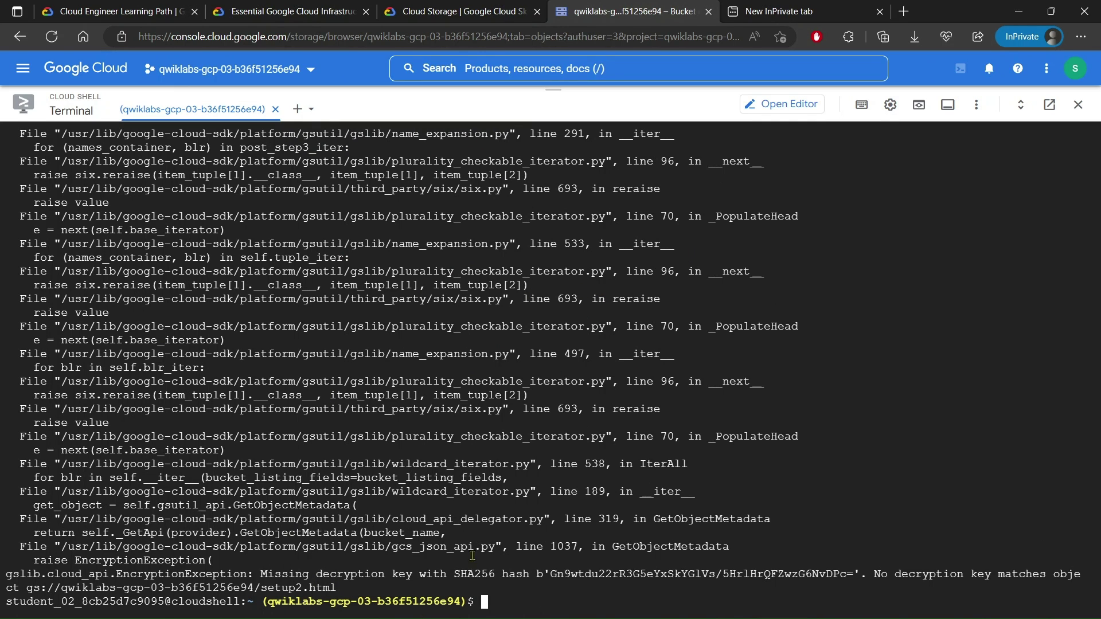
Step: Copy the lab's command gsutil cp gs://$BUCKET_NAME_1/setup3.html recover3.html and run it in Cloud Shell to try downloading setup3.html
click(459, 11)
scroll(497, 241, down, 2)
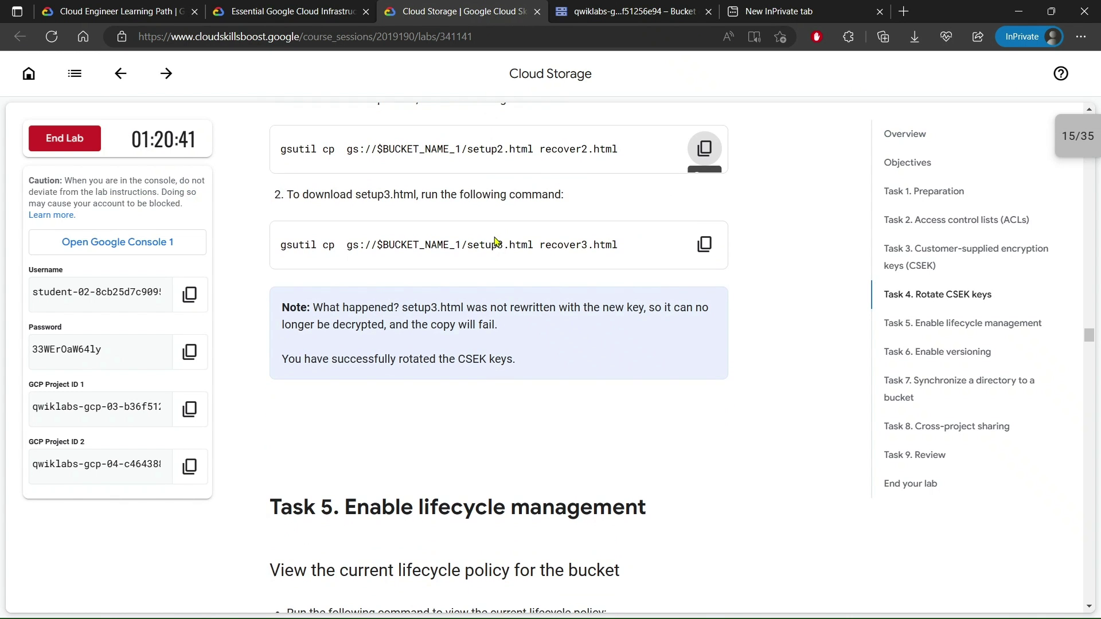
click(704, 244)
click(603, 8)
key(ctrl+v)
key(Return)
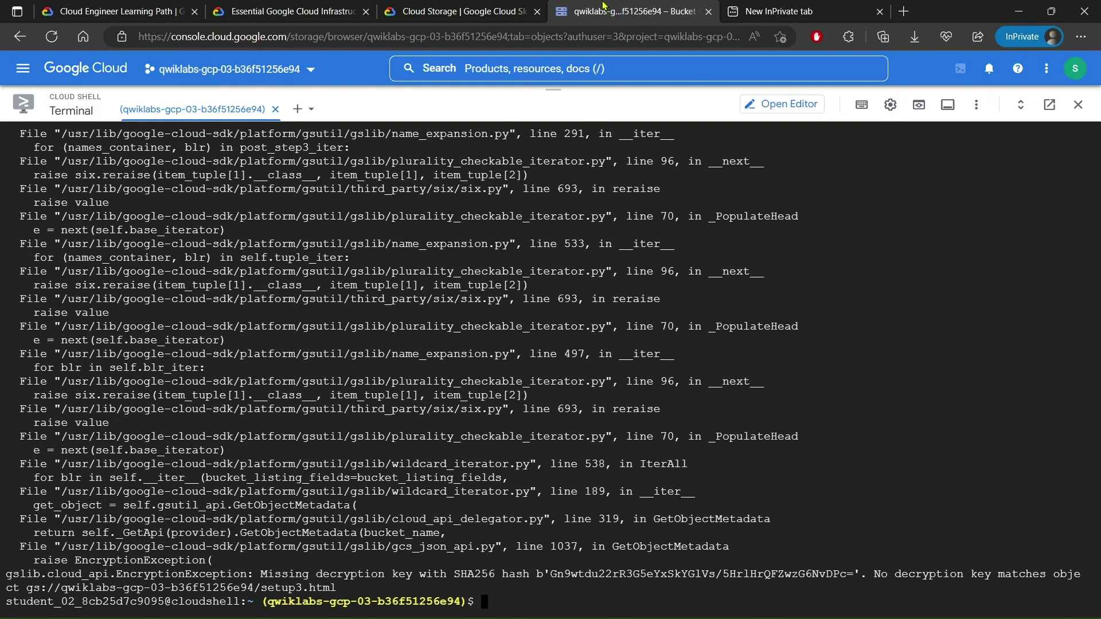
Step: Copy gsutil lifecycle get gs://$BUCKET_NAME_1 from Task 5 and run it in Cloud Shell to view the bucket's lifecycle policy
click(539, 5)
scroll(422, 229, down, 3)
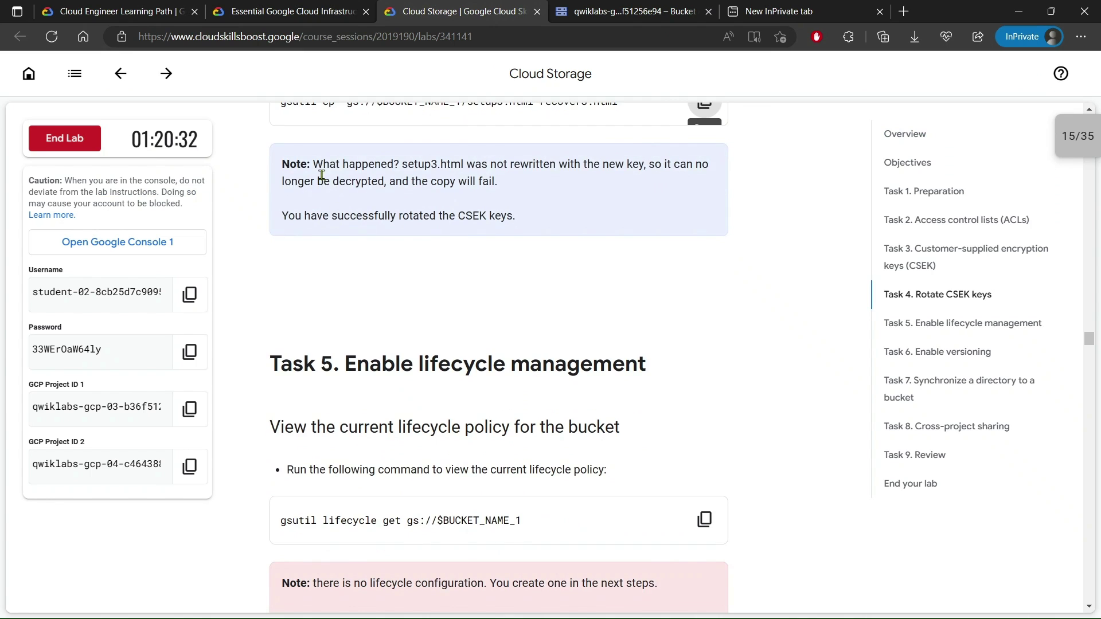
drag(310, 165, 528, 214)
click(457, 270)
scroll(457, 270, down, 4)
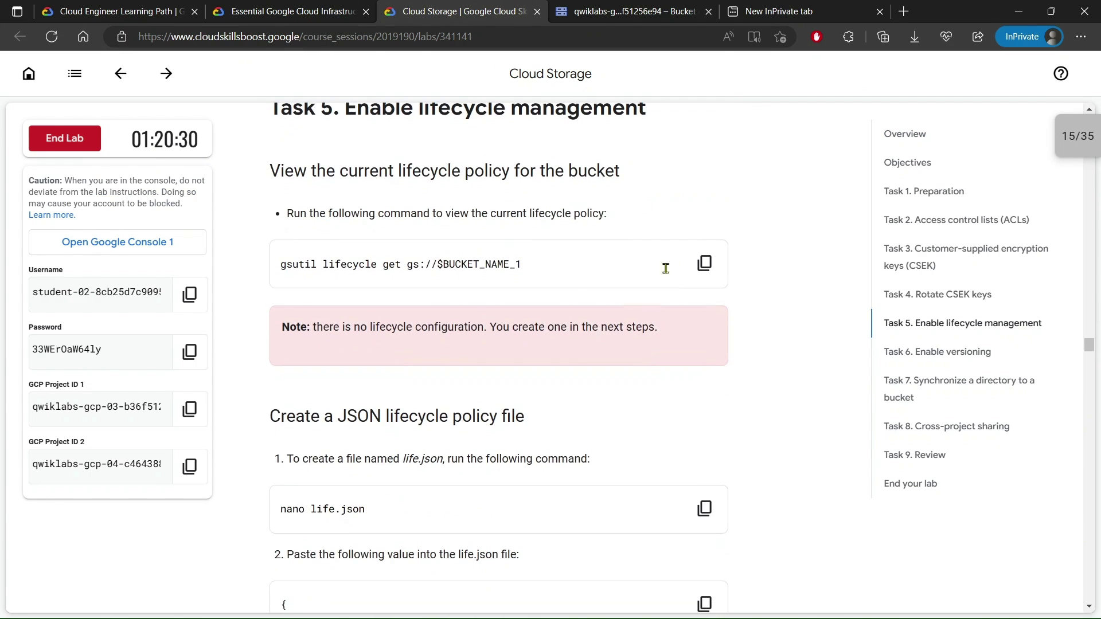
click(701, 253)
click(670, 7)
key(ctrl+v)
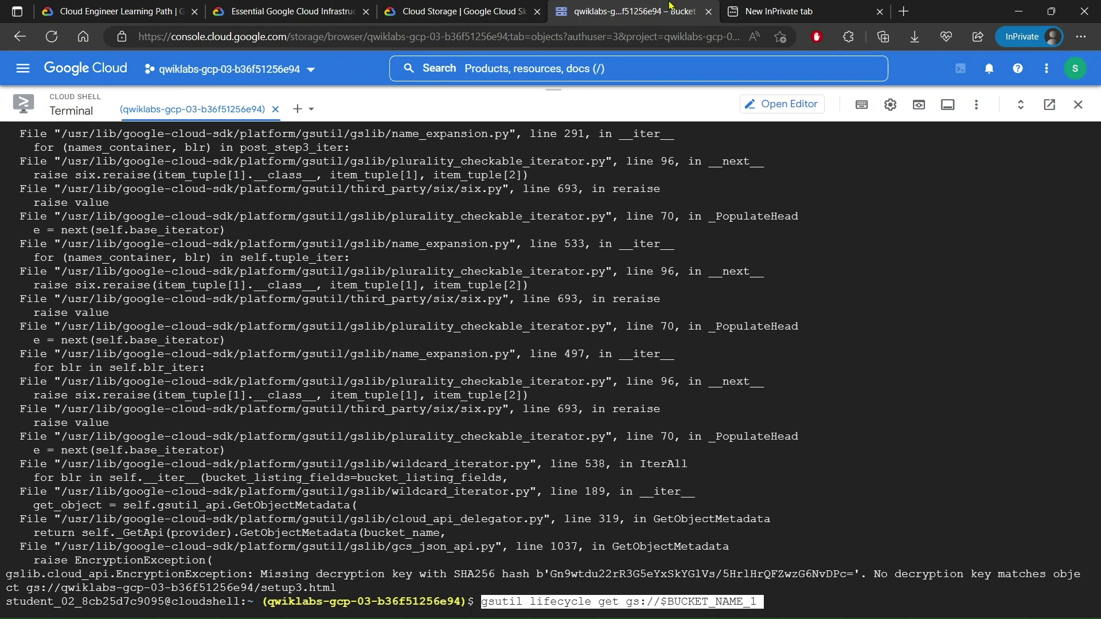
key(Return)
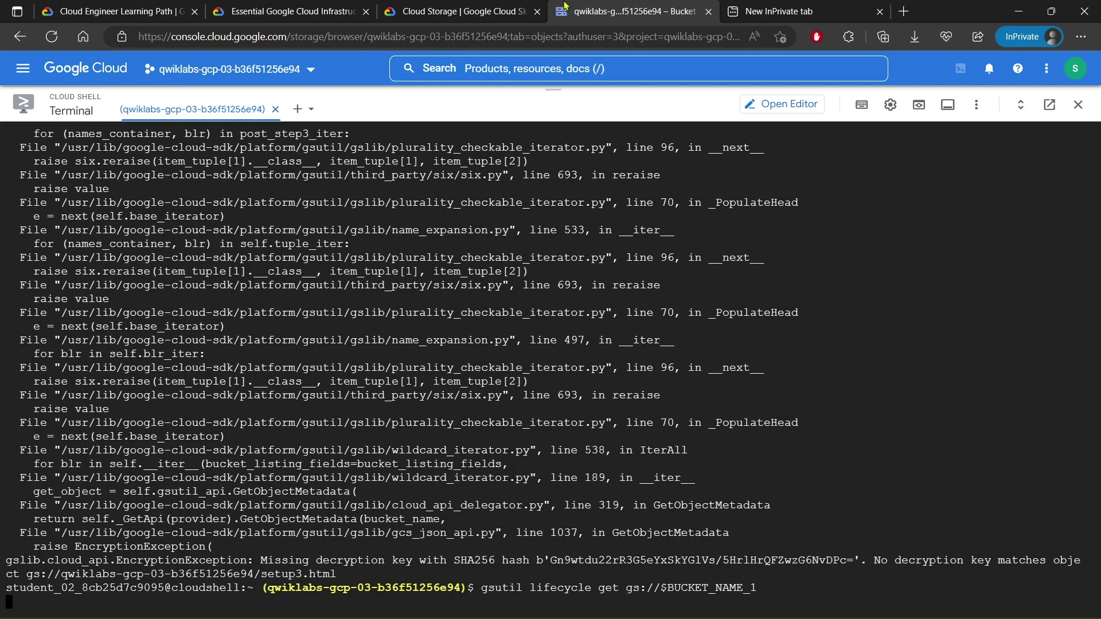
Step: Copy the nano life.json command from the lab and run it in Cloud Shell to create the lifecycle policy file
click(470, 8)
scroll(437, 241, down, 2)
drag(391, 241, 626, 241)
click(627, 241)
scroll(674, 253, down, 3)
click(705, 259)
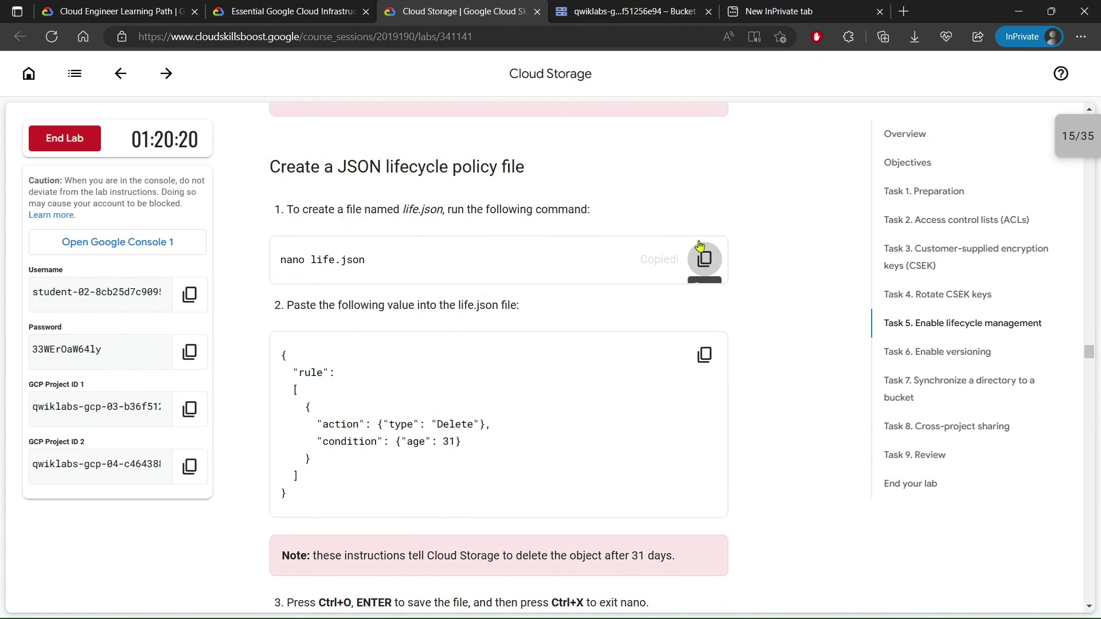
click(643, 7)
key(ctrl+v)
key(Return)
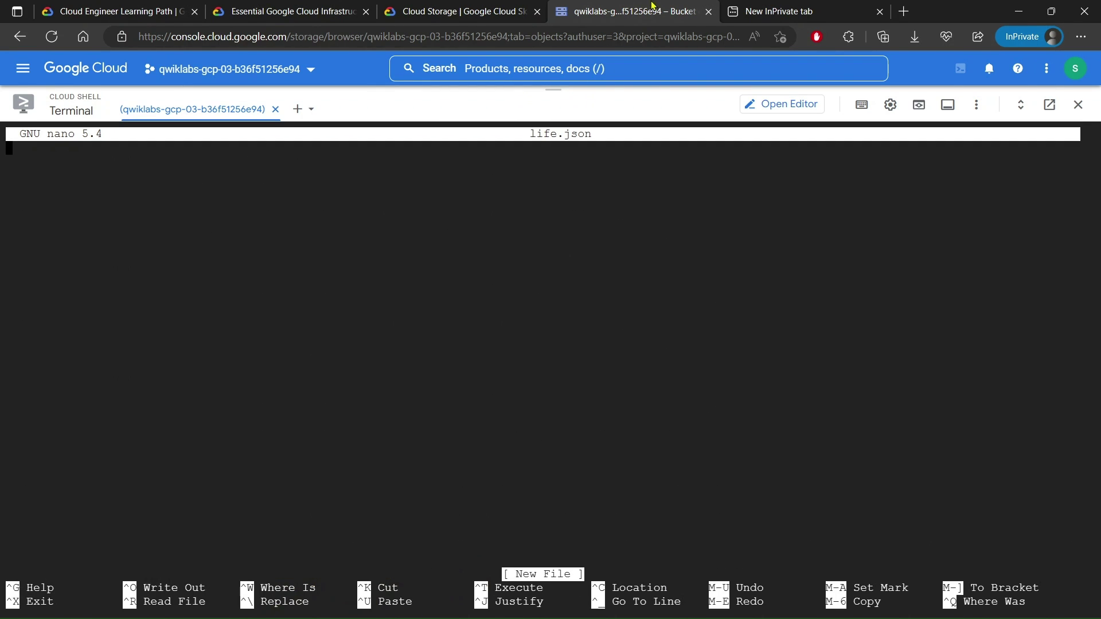
Step: Copy the lab's JSON rule with action type Delete and condition age 31 and paste it into life.json
click(459, 10)
click(704, 355)
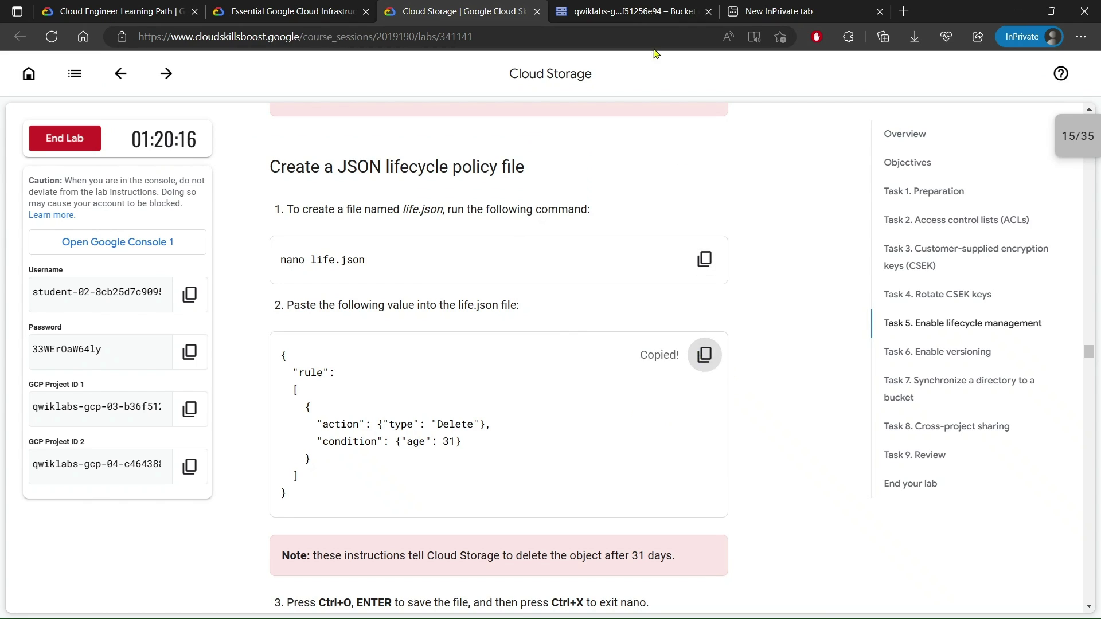
click(630, 11)
key(ctrl+v)
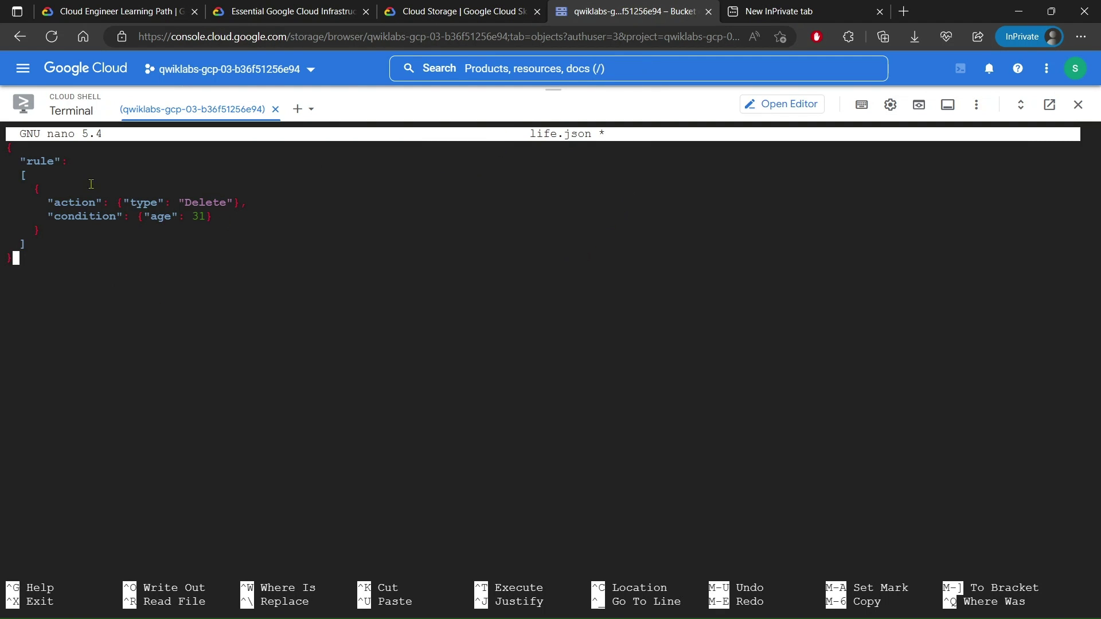
Step: Read the lab's note on the lifecycle rule, then save life.json and exit nano
click(459, 11)
scroll(307, 292, down, 5)
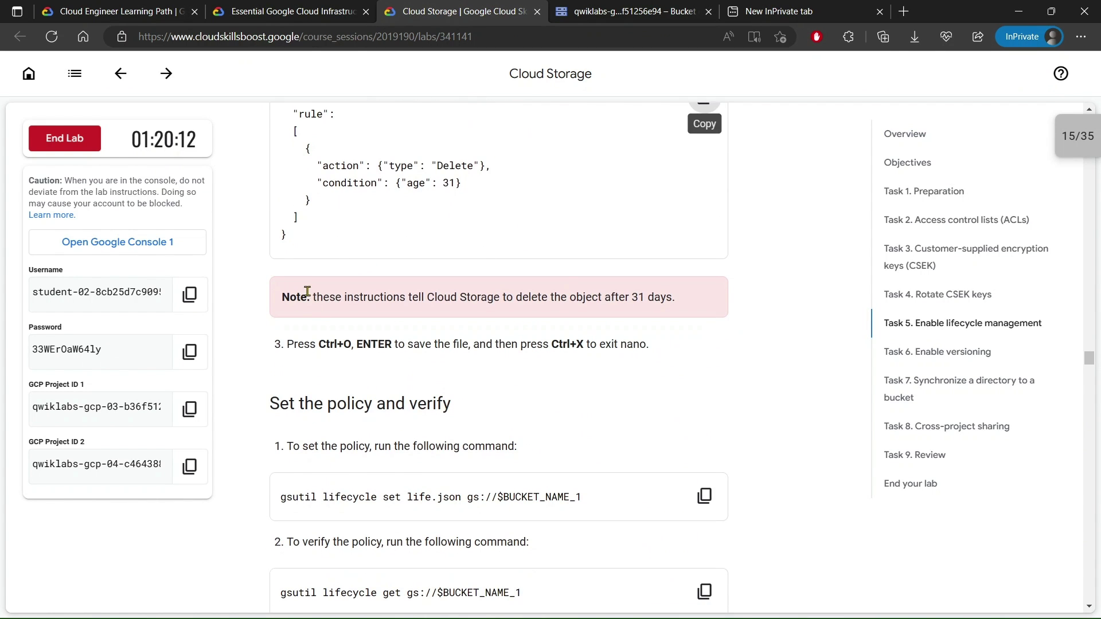
drag(307, 291, 626, 297)
click(626, 297)
click(630, 11)
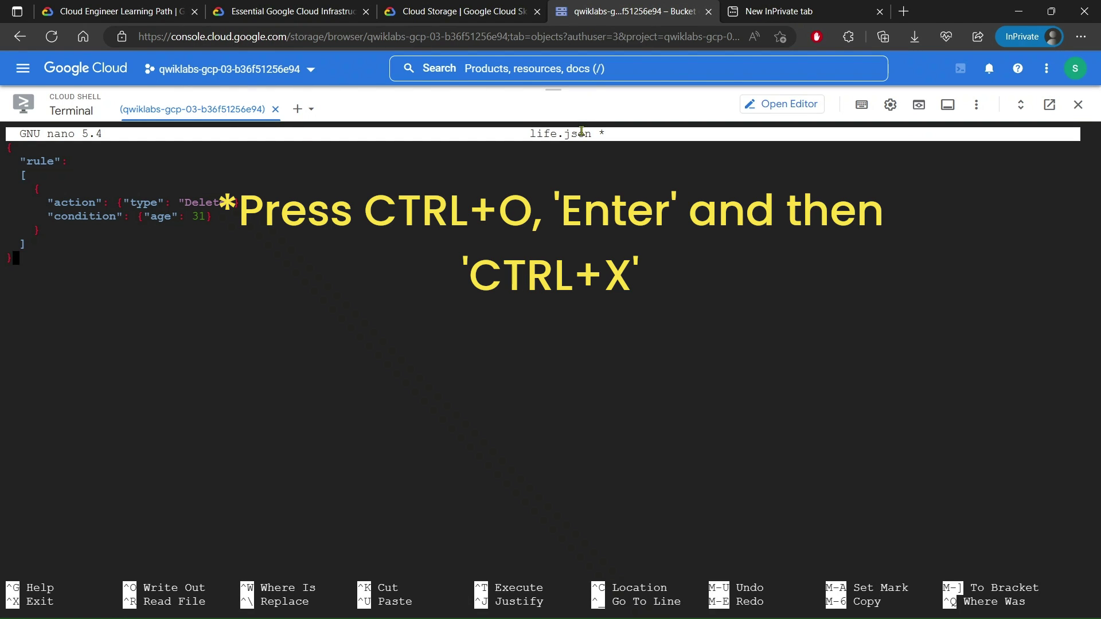
key(ctrl+o)
key(Return)
key(ctrl+x)
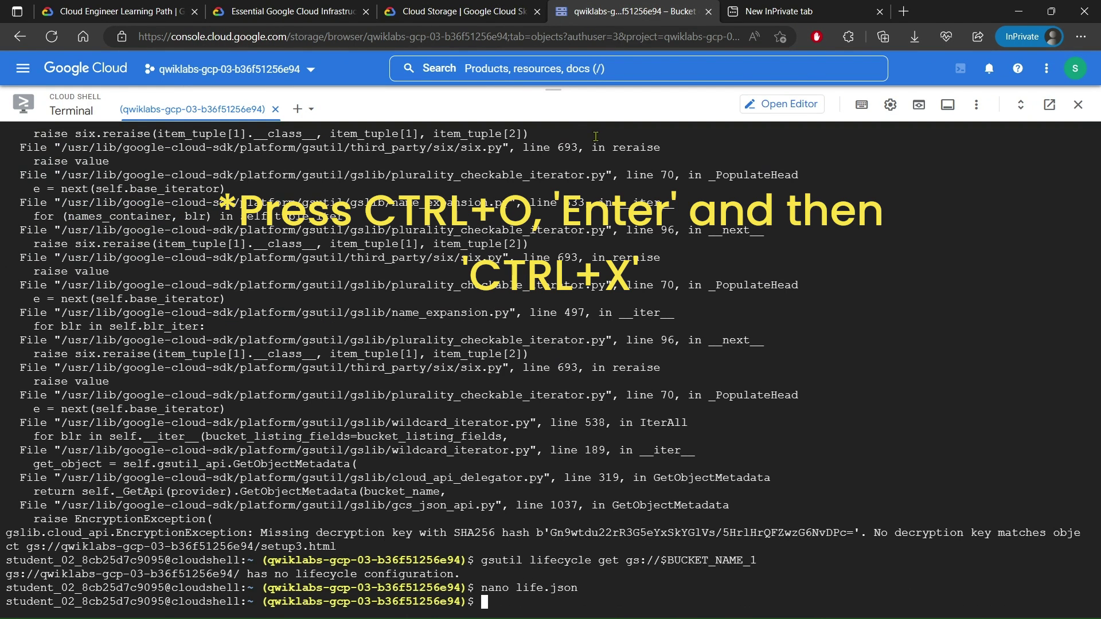
Step: Copy gsutil lifecycle set life.json gs://$BUCKET_NAME_1 from the lab and run it in Cloud Shell to set the policy
click(467, 6)
scroll(449, 290, down, 5)
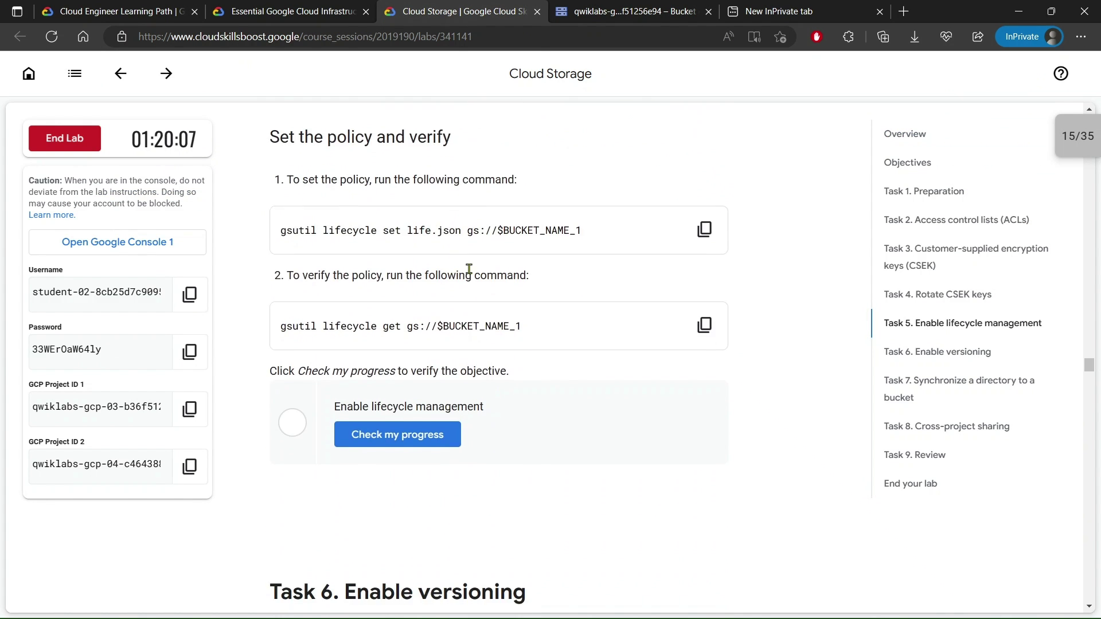
click(704, 223)
click(625, 7)
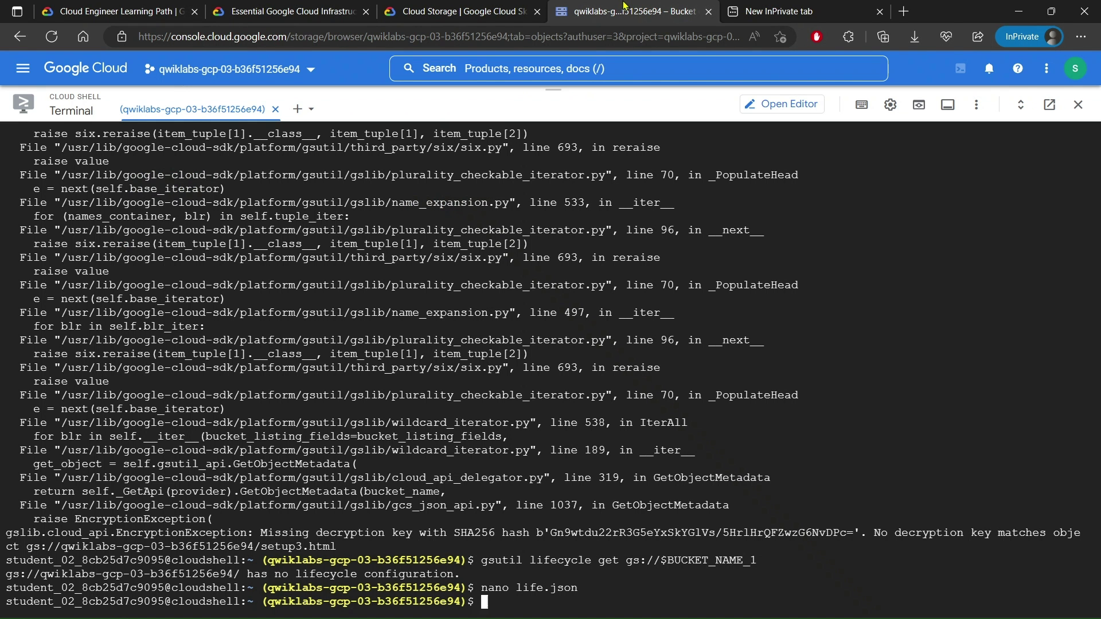
key(ctrl+v)
key(Return)
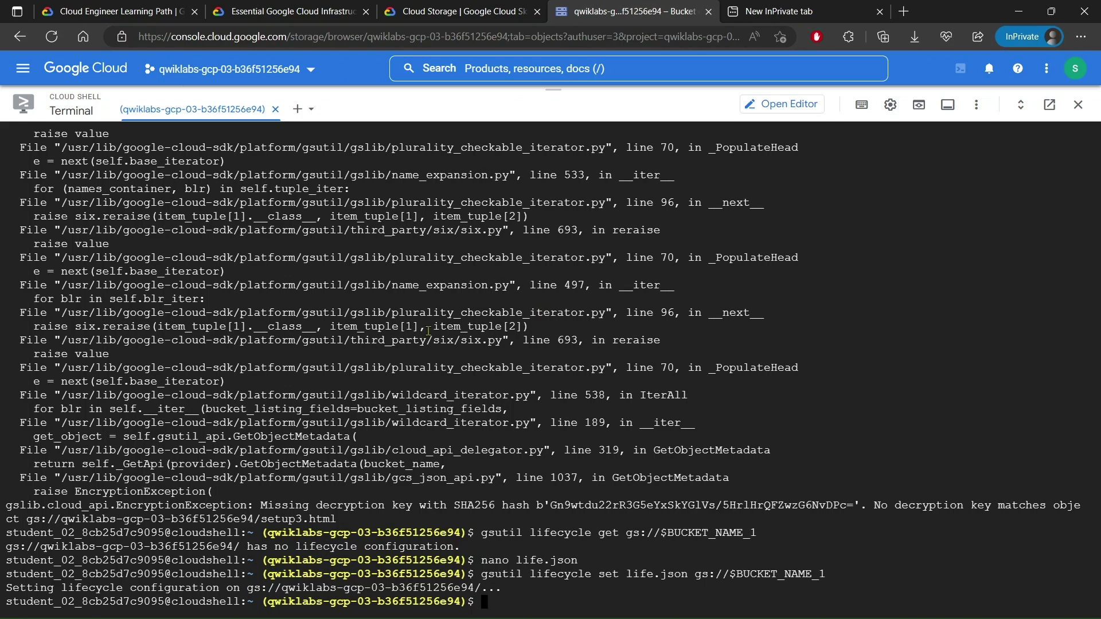
Step: Copy the verification command gsutil lifecycle get gs://$BUCKET_NAME_1 from the lab and run it in Cloud Shell to check the new policy
click(529, 6)
scroll(582, 194, down, 2)
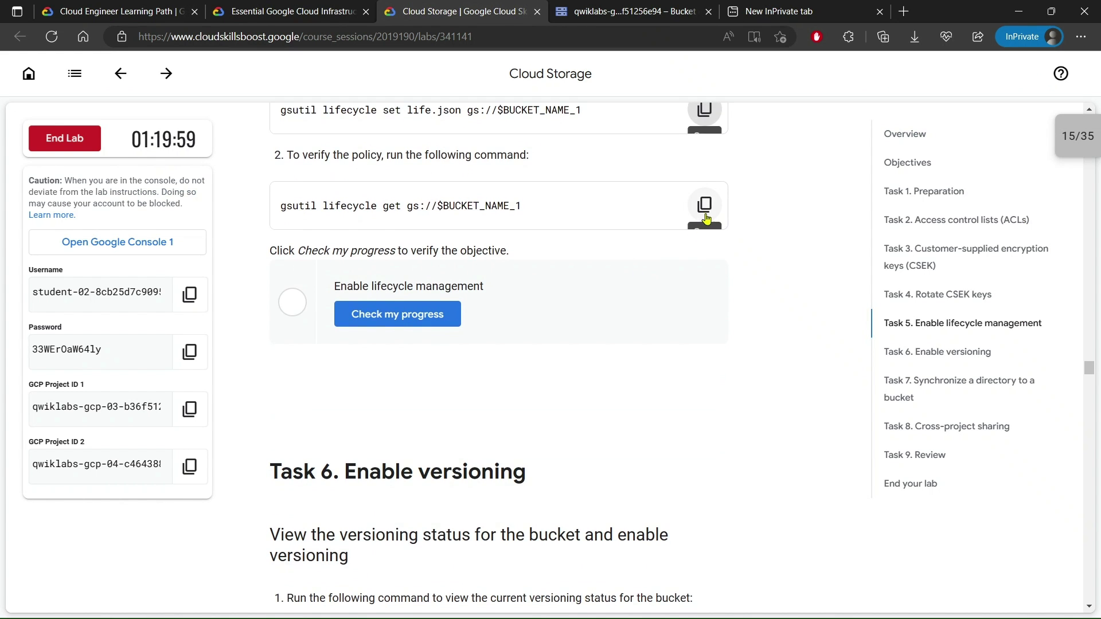
click(705, 211)
click(627, 7)
key(ctrl+v)
key(Return)
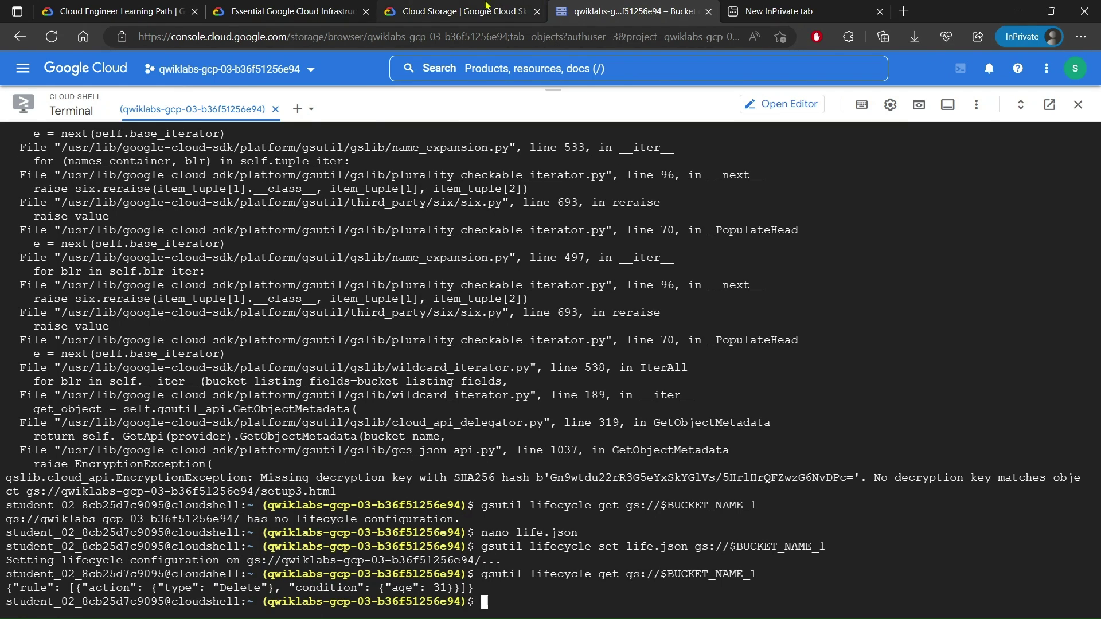
Step: Return to the lab page and check progress for the Enable lifecycle management objective
click(461, 11)
scroll(380, 286, down, 1)
click(382, 267)
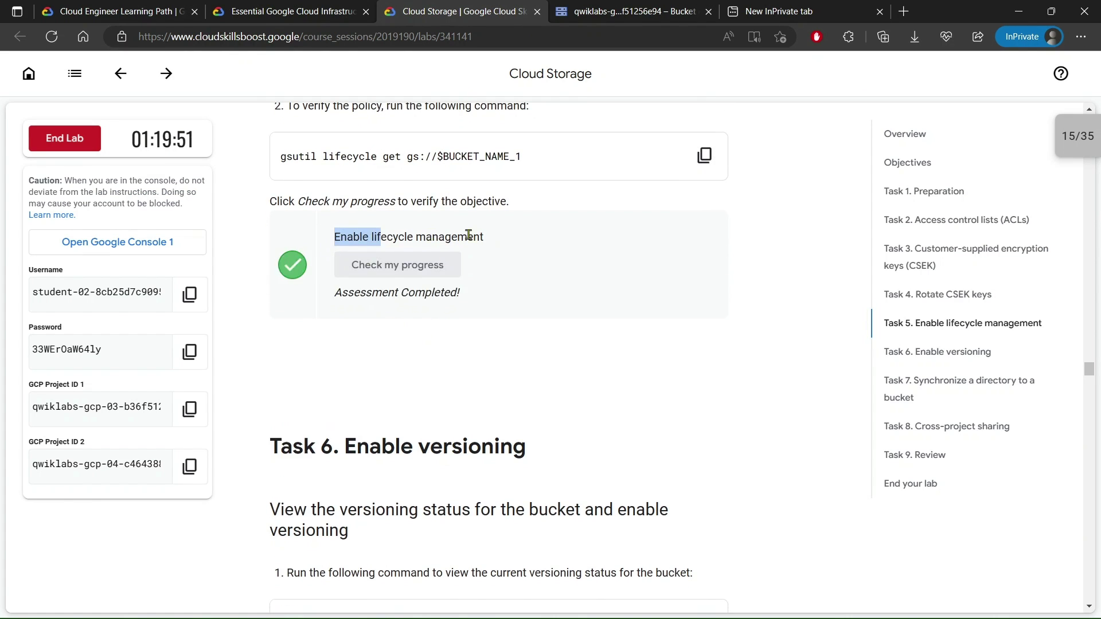
Step: Copy gsutil versioning get gs://$BUCKET_NAME_1 from Task 6 and run it in Cloud Shell to view the bucket's versioning status
scroll(381, 315, down, 3)
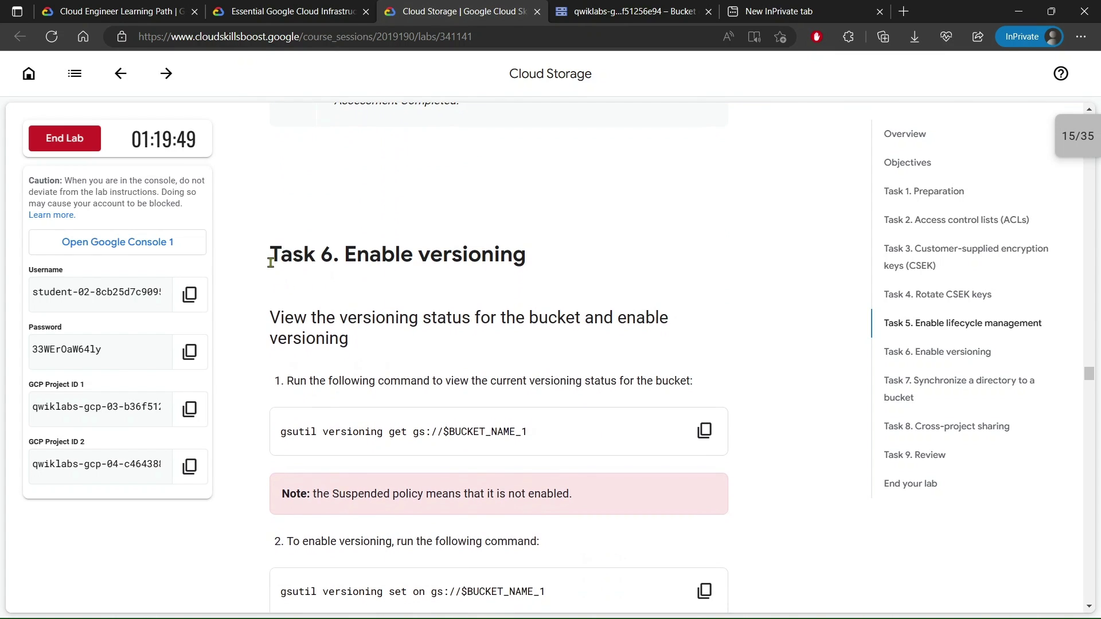
drag(270, 254, 556, 258)
click(705, 431)
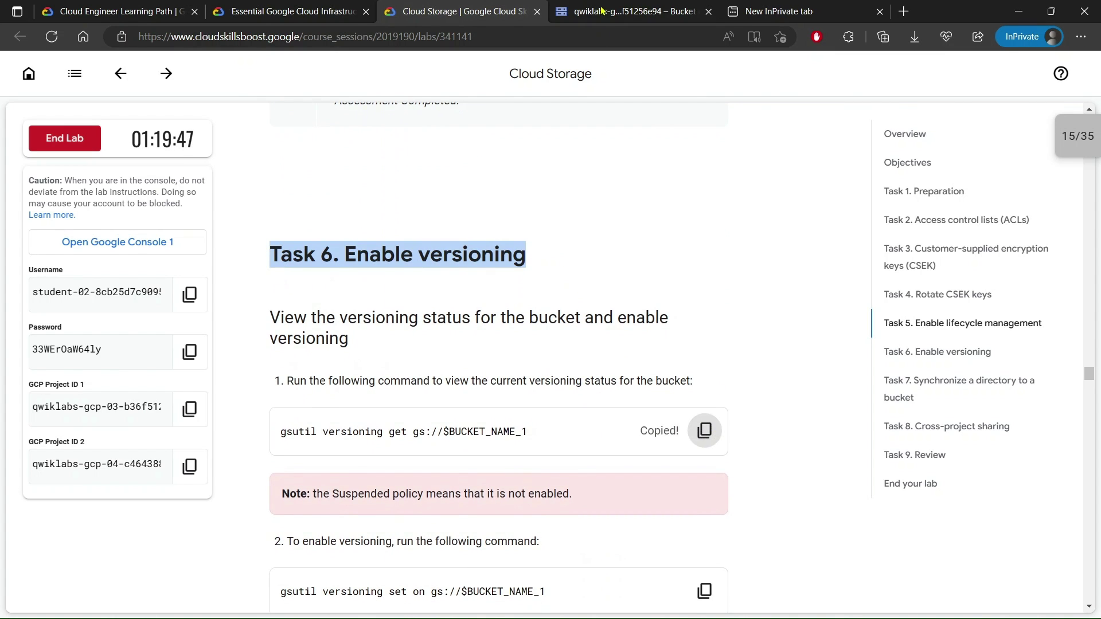
click(589, 7)
key(ctrl+v)
key(Return)
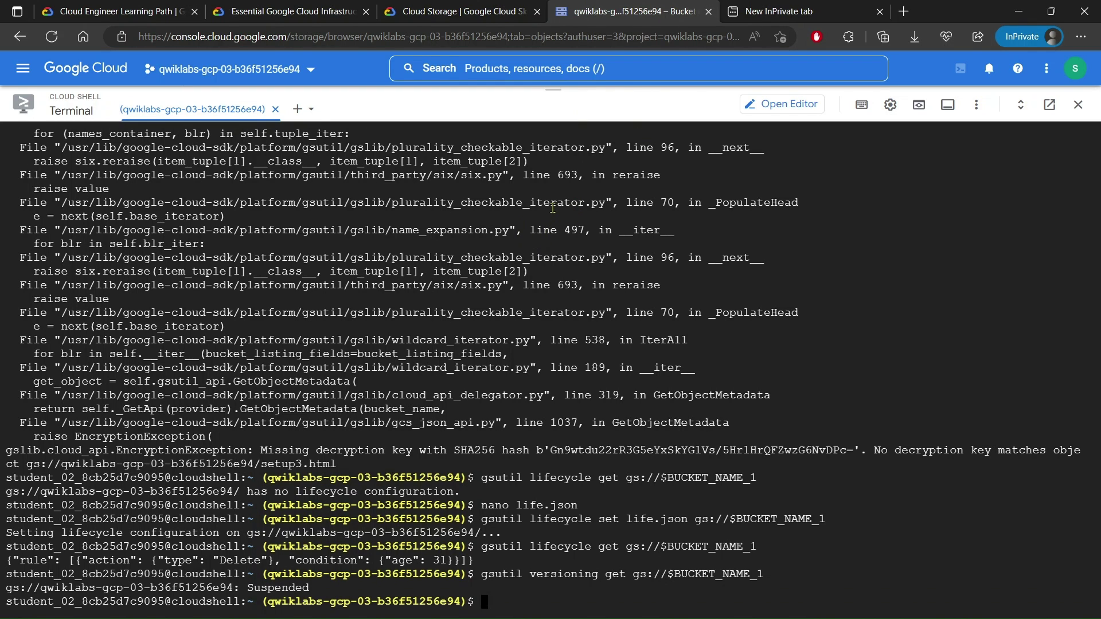
Step: Read the lab's note on the Suspended policy, then copy gsutil versioning set on gs://$BUCKET_NAME_1 and run it in Cloud Shell
click(491, 6)
scroll(491, 277, down, 2)
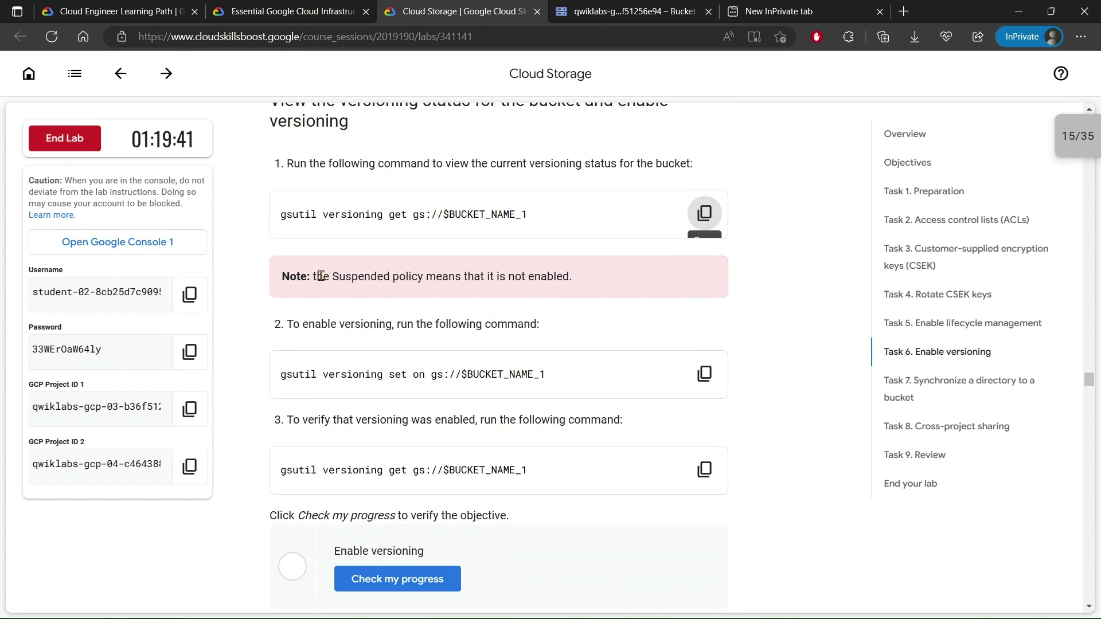
drag(315, 278, 528, 277)
click(704, 374)
click(641, 10)
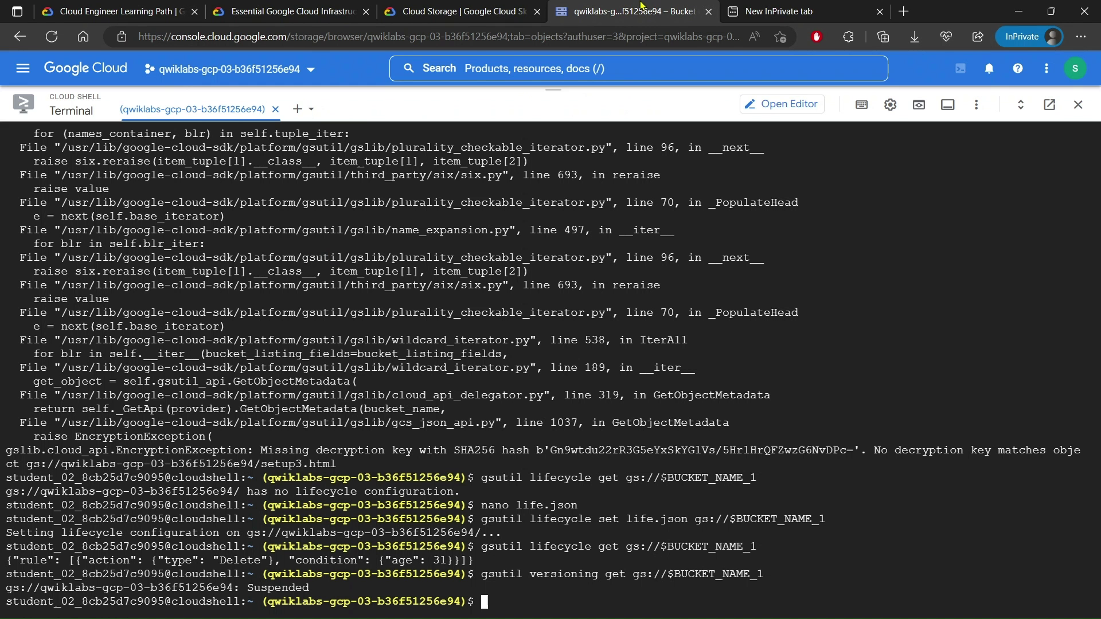
key(ctrl+v)
key(Return)
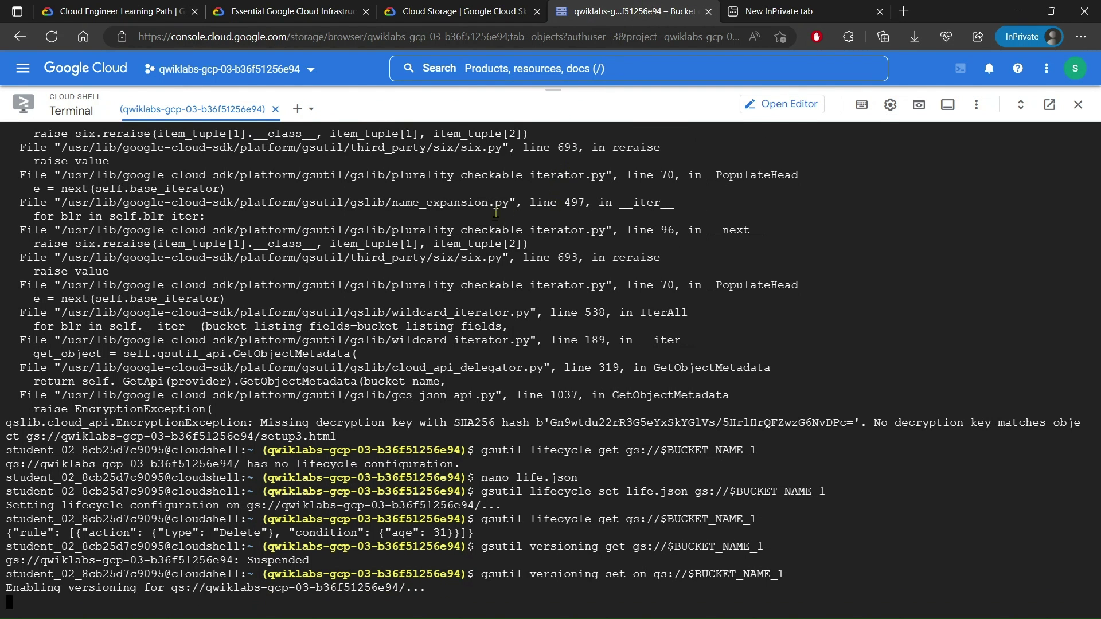
Step: Copy the lab's step 3 command gsutil versioning get gs://$BUCKET_NAME_1 and run it in Cloud Shell to verify versioning
click(458, 12)
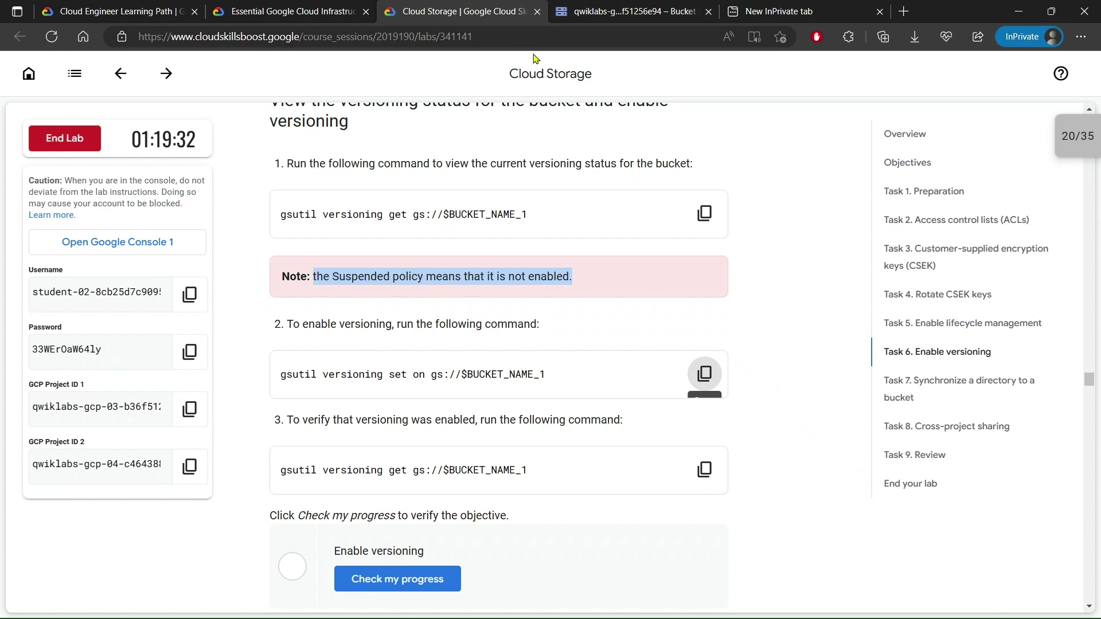
scroll(640, 287, down, 3)
click(704, 280)
click(659, 9)
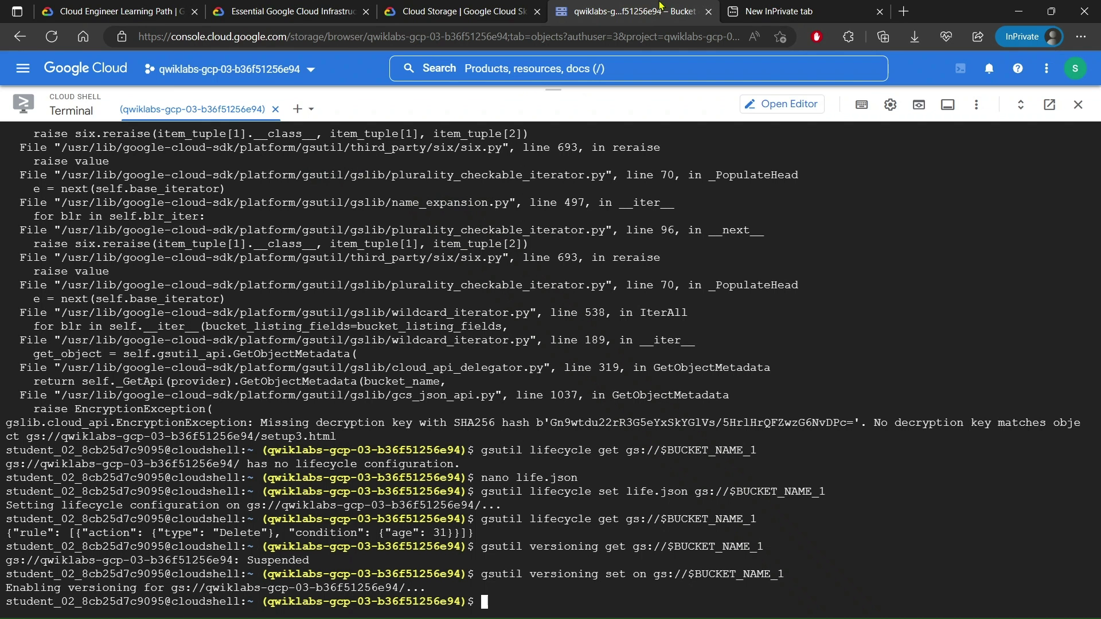
key(ctrl+v)
key(Return)
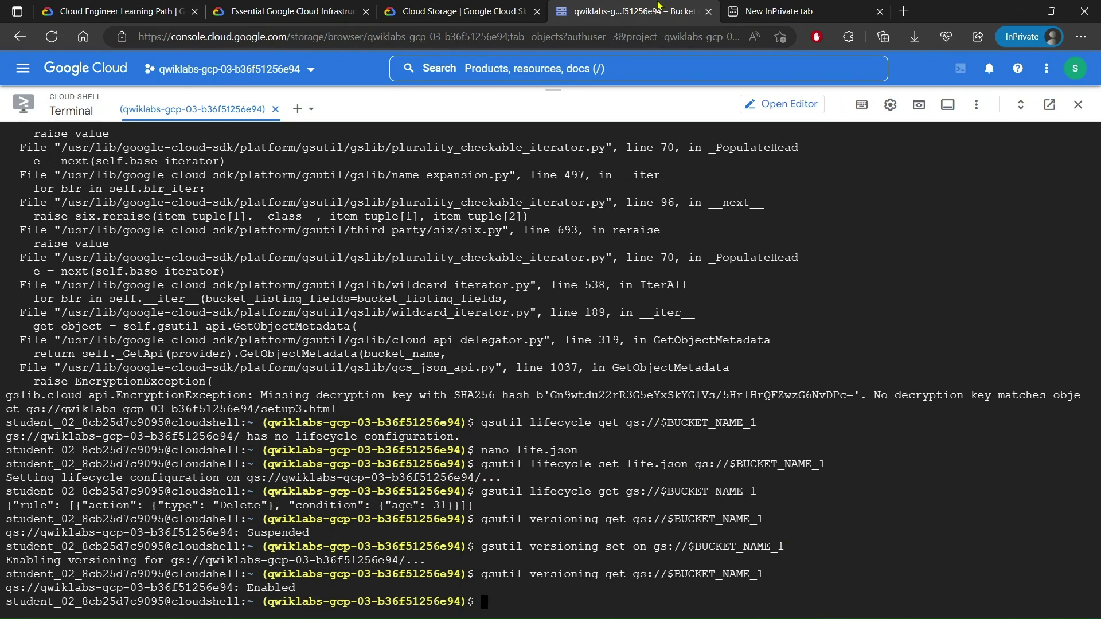
Step: Return to the lab page and check progress for the Enable versioning objective
click(459, 12)
scroll(402, 338, down, 1)
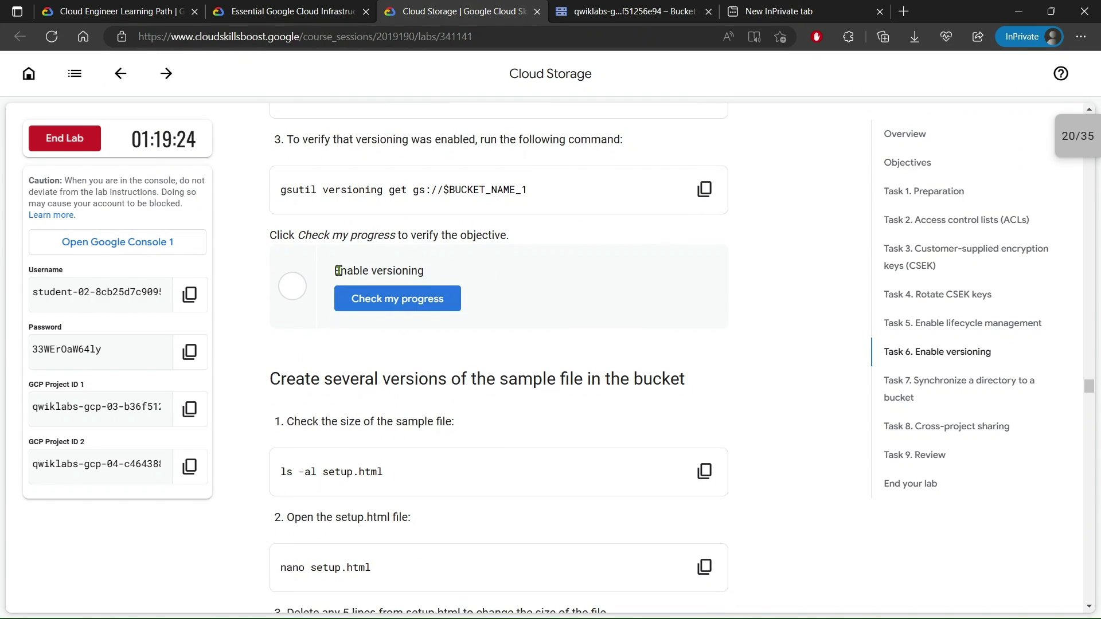
drag(335, 271, 425, 272)
click(397, 298)
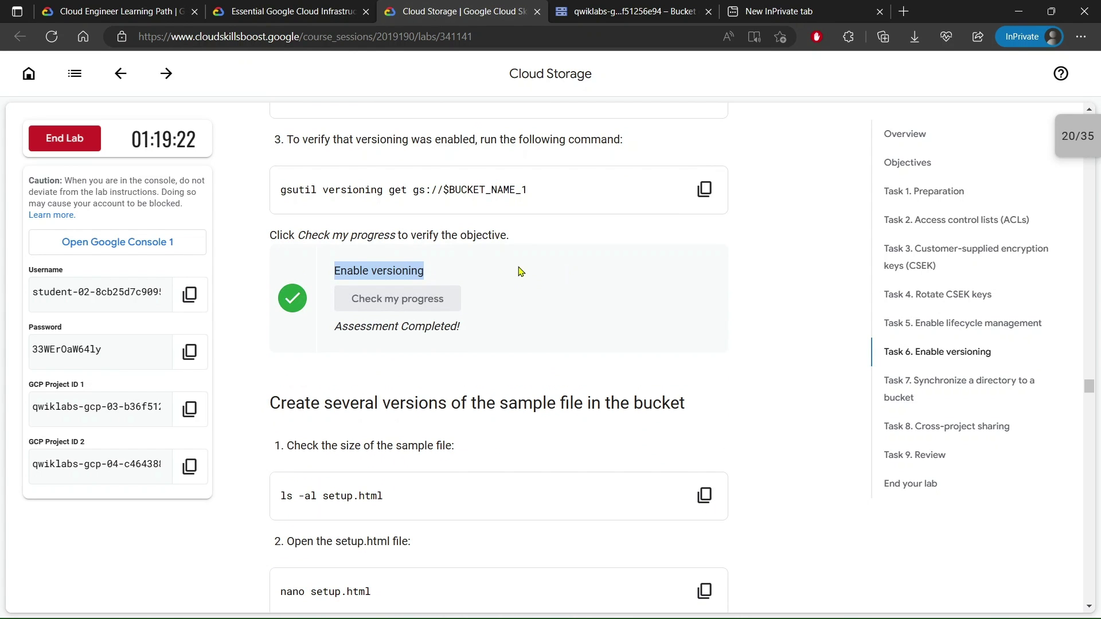
drag(520, 271, 470, 299)
click(484, 265)
Step: Copy ls -al setup.html from the lab and run it in Cloud Shell to check the sample file's size
scroll(412, 336, down, 5)
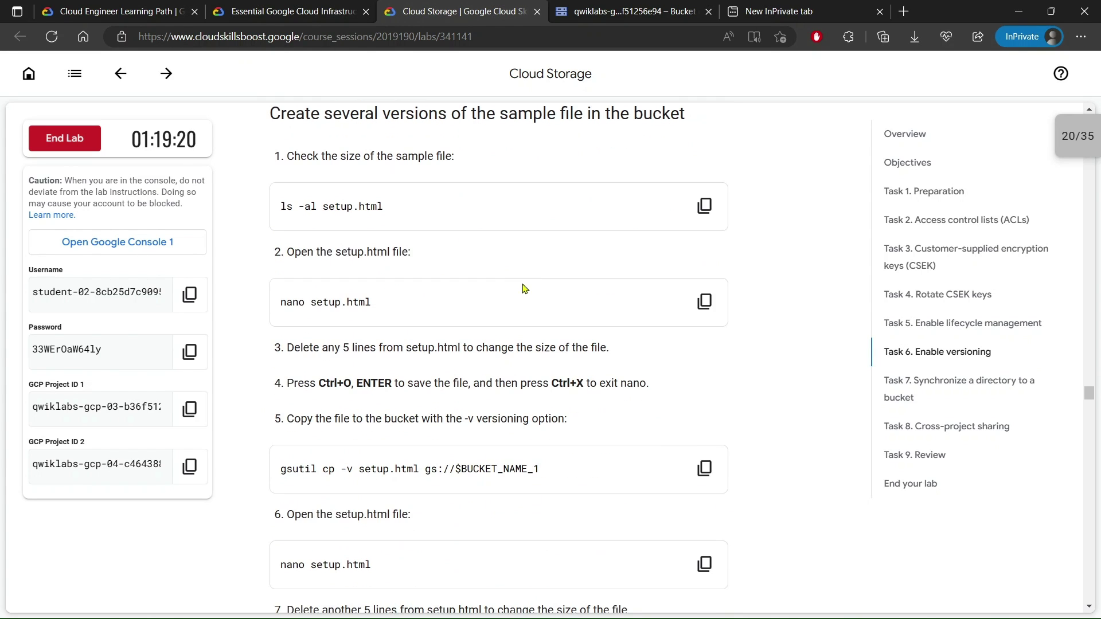
click(705, 200)
click(624, 14)
key(ctrl+v)
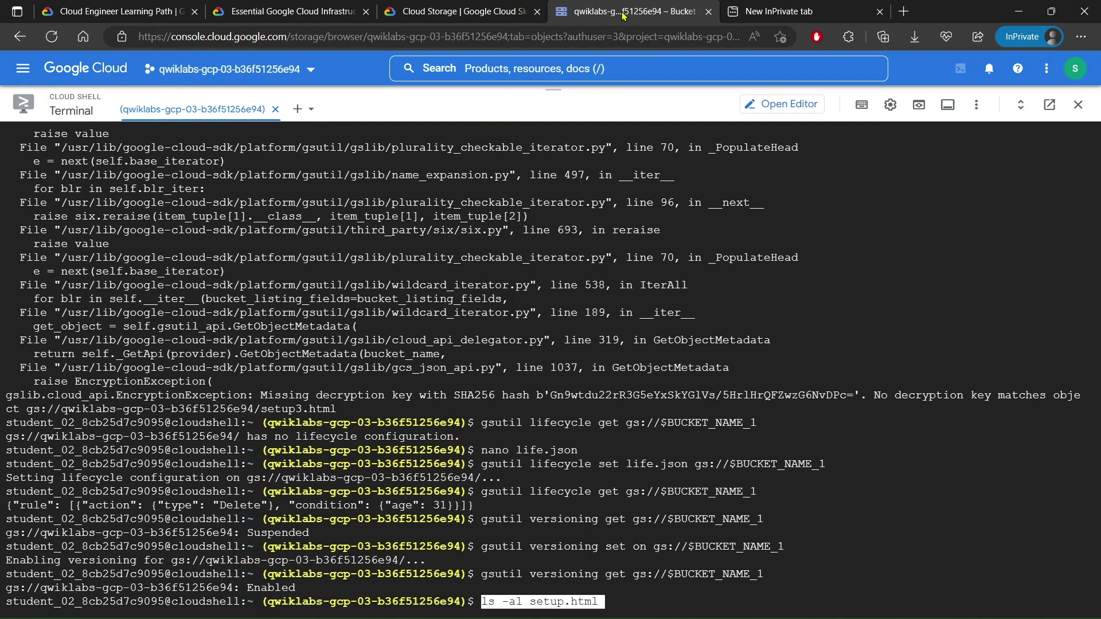
key(Return)
Step: Copy nano setup.html from the lab and run it in Cloud Shell to open the file for editing
click(519, 10)
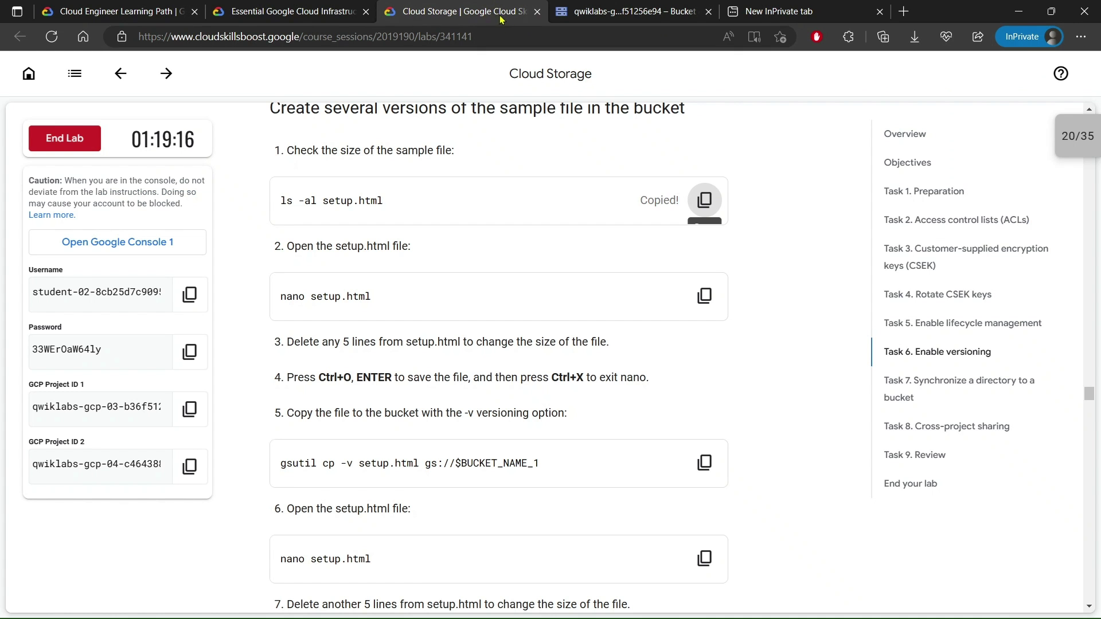
click(705, 295)
click(584, 5)
key(ctrl+v)
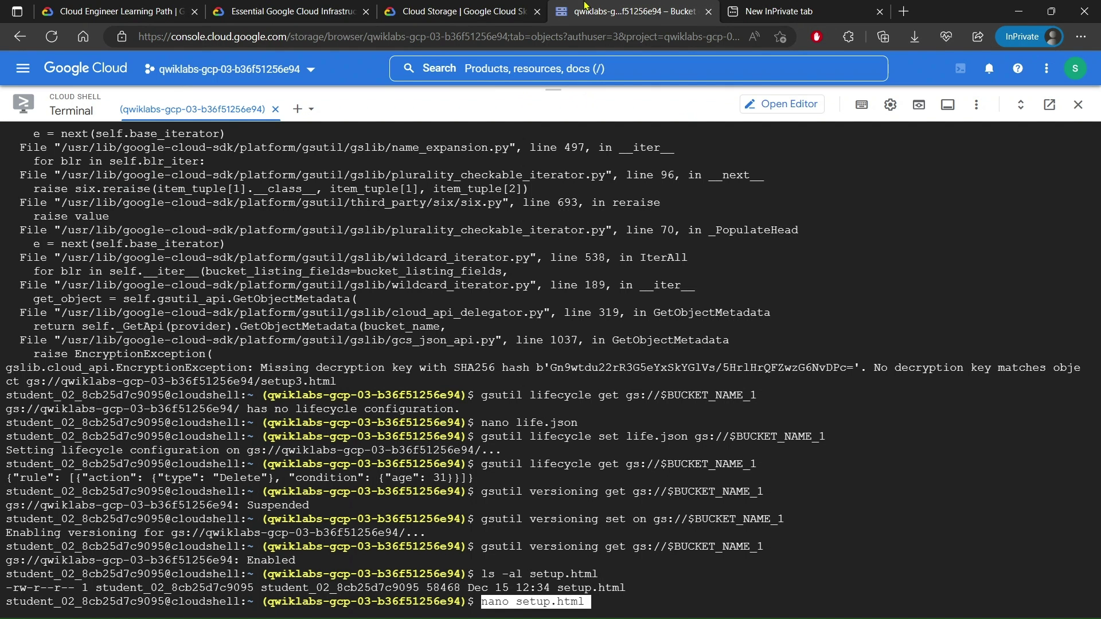
key(Return)
Step: Read the lab's file-editing instruction, then delete 5 lines from the beginning of setup.html in nano
click(459, 12)
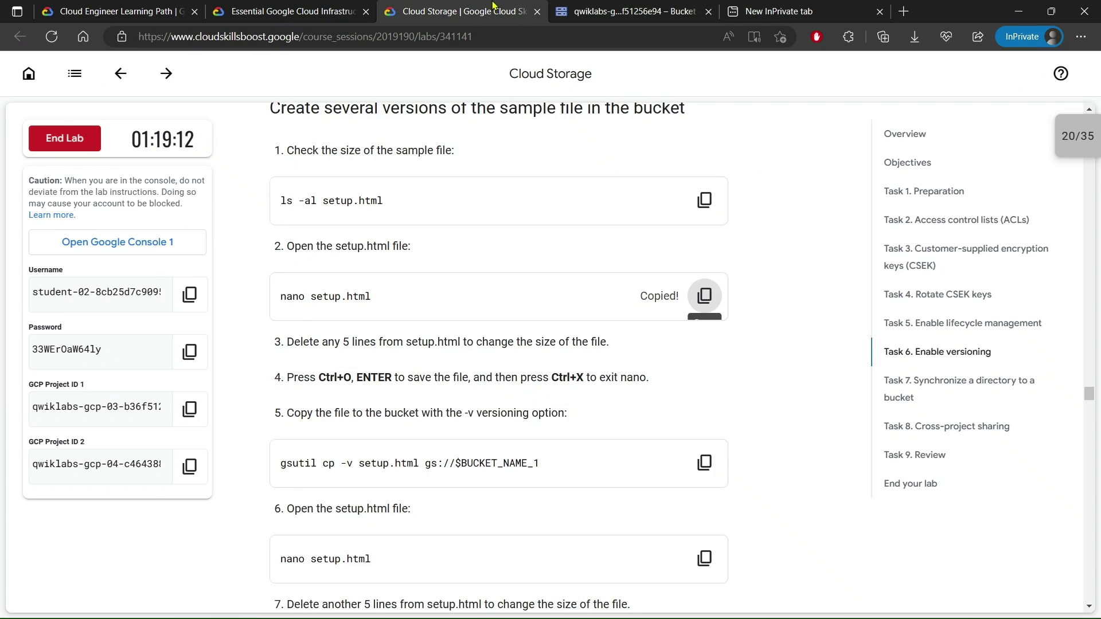
scroll(280, 273, down, 2)
drag(279, 274, 572, 267)
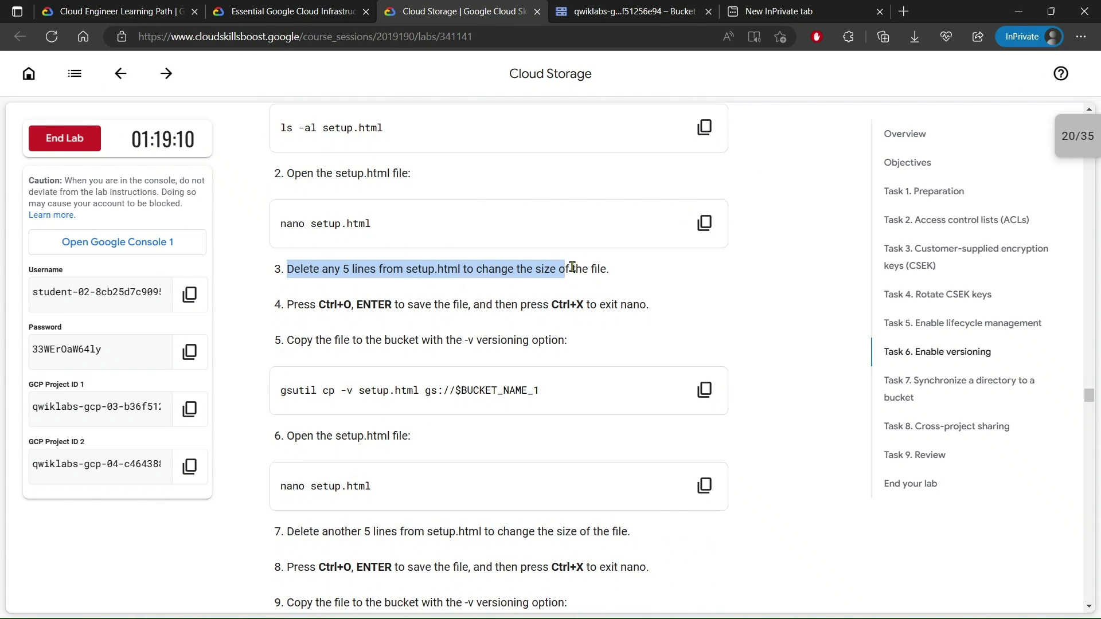
click(516, 326)
click(616, 6)
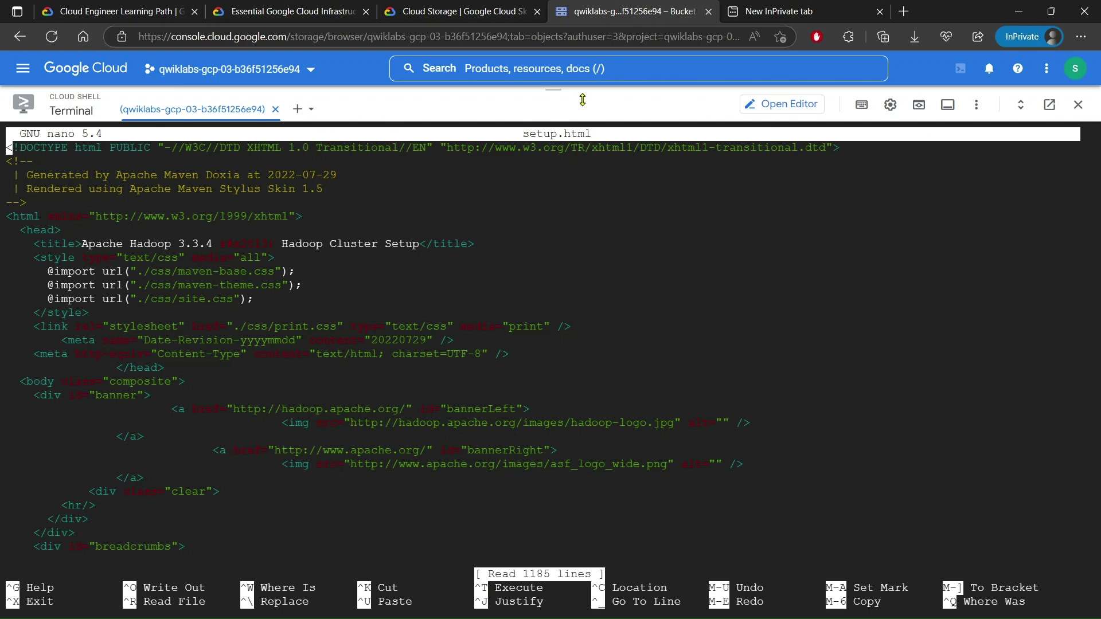
key(Delete)
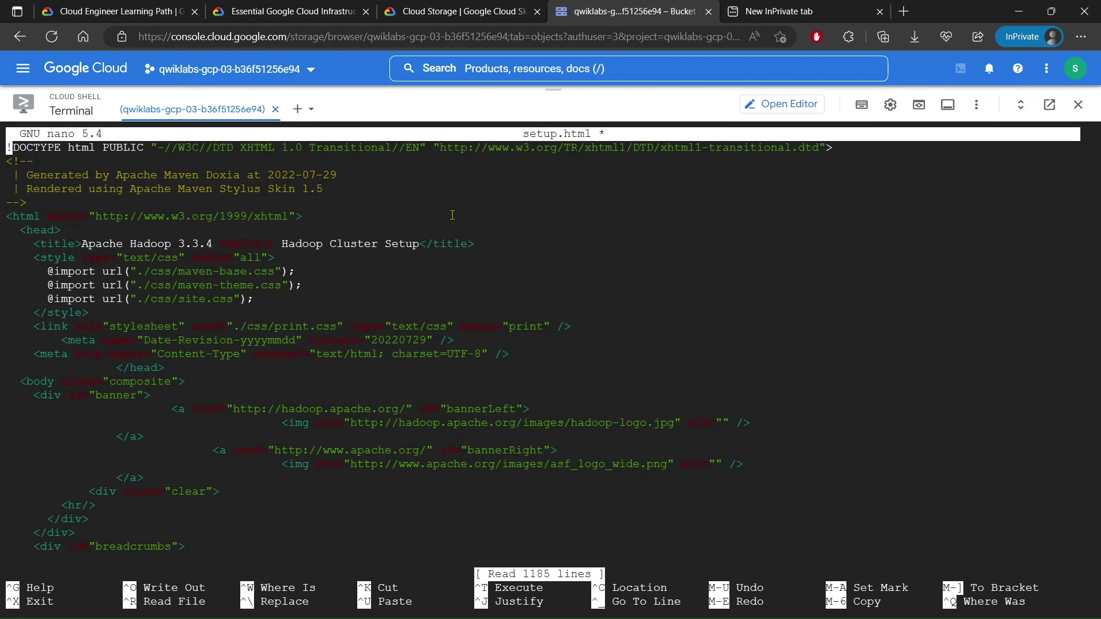
key(Delete)
key(Delete)
key(Delete)
key(Delete)
key(Delete)
key(Delete)
key(Delete)
key(Delete)
key(Delete)
key(Delete)
key(Delete)
key(Delete)
key(Delete)
key(Delete)
key(Delete)
key(Delete)
key(Delete)
key(Delete)
key(Delete)
key(Delete)
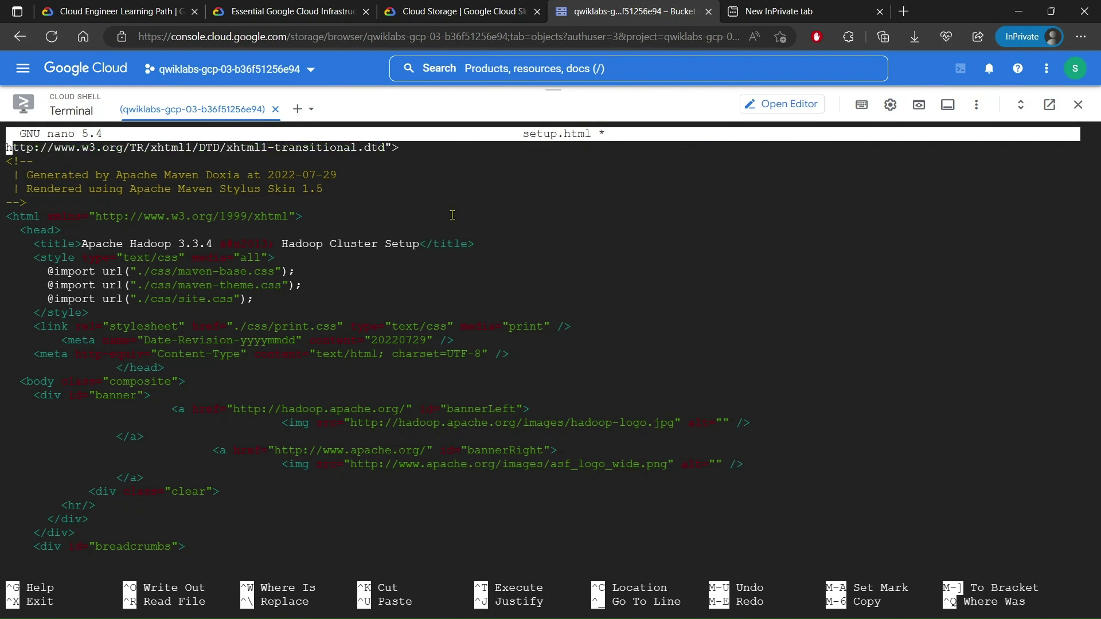
key(Delete)
key(Delete)
key(Delete)
key(Delete)
key(Delete)
key(Delete)
key(Delete)
key(Delete)
key(Delete)
key(Delete)
key(Delete)
key(Delete)
key(Delete)
key(Delete)
key(Delete)
key(Delete)
key(Delete)
key(Delete)
key(Delete)
key(Delete)
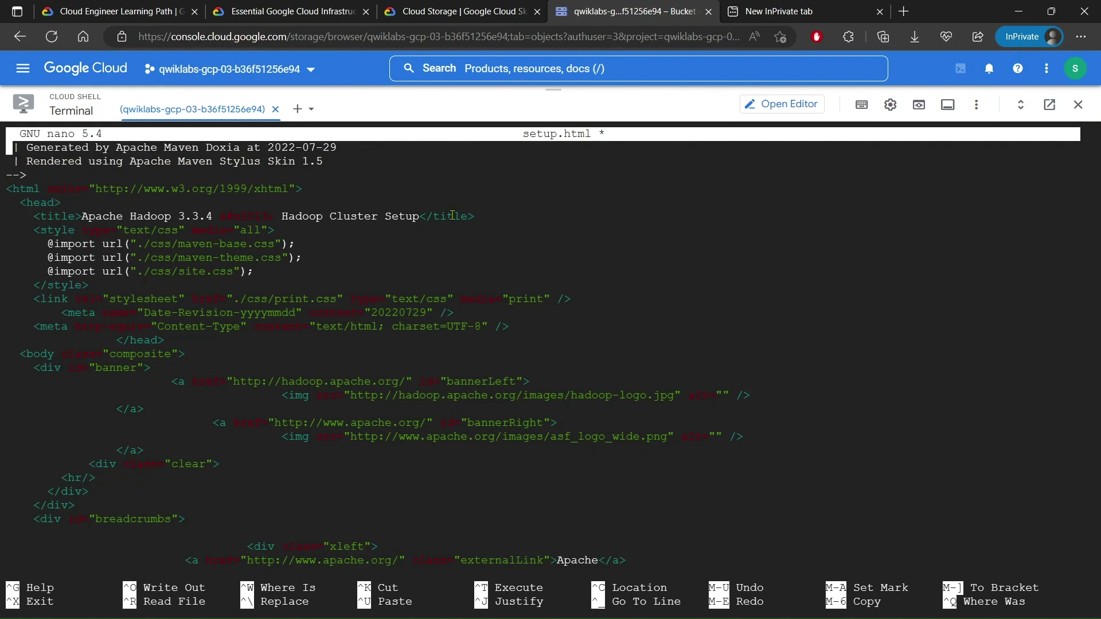
key(Delete)
key(Delete)
key(Delete)
key(Delete)
key(Delete)
key(Delete)
key(Delete)
key(Delete)
key(Delete)
key(Delete)
key(Delete)
key(Delete)
key(Delete)
key(Delete)
key(Delete)
key(Delete)
key(Delete)
key(Delete)
key(Delete)
key(Delete)
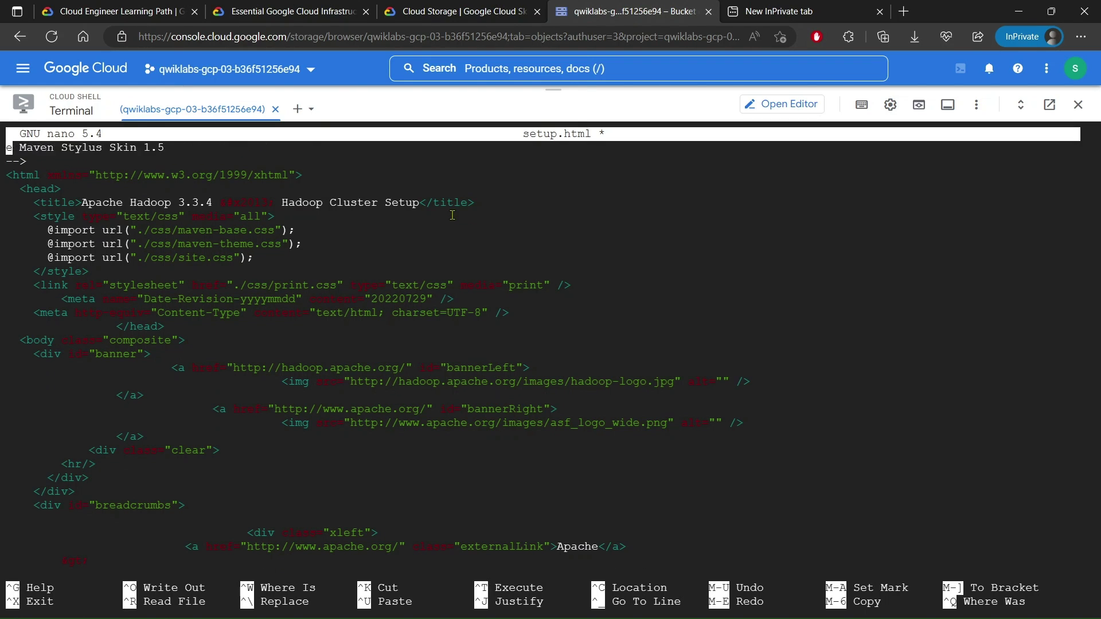
Step: Delete the opening lines of setup.html through the html tag's xmlns attribute name, leaving the namespace value preceded by s=
key(Delete)
key(Delete)
key(Delete)
key(Delete)
key(Delete)
key(Delete)
key(Delete)
key(Delete)
key(Delete)
key(Delete)
key(Delete)
key(Delete)
key(Delete)
key(Delete)
key(Delete)
key(Delete)
key(Delete)
key(Delete)
key(Delete)
key(Delete)
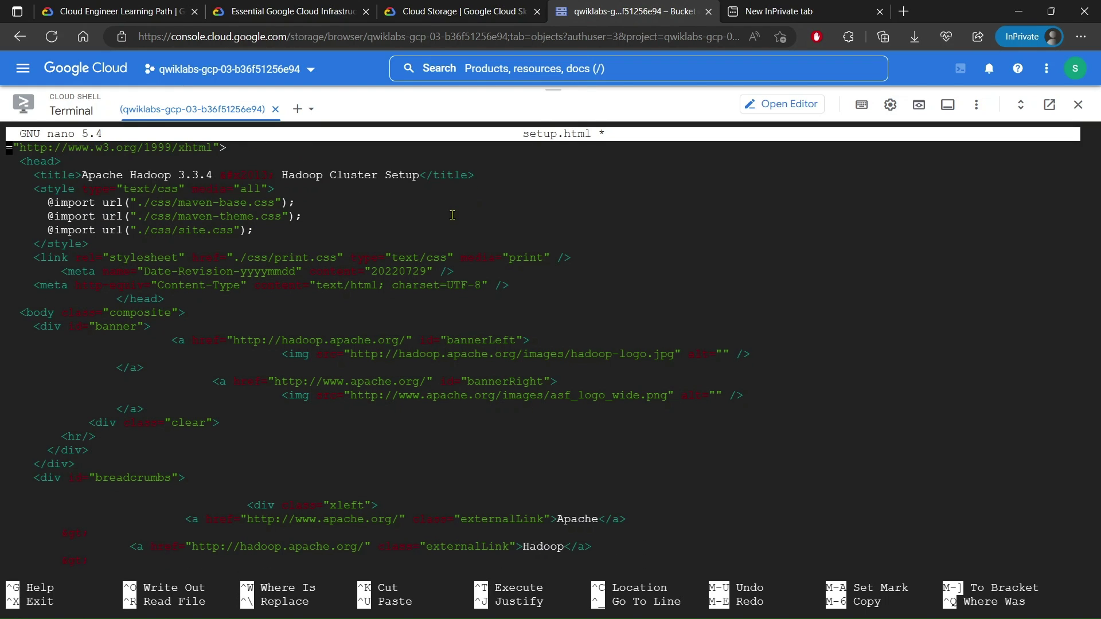
text(s)
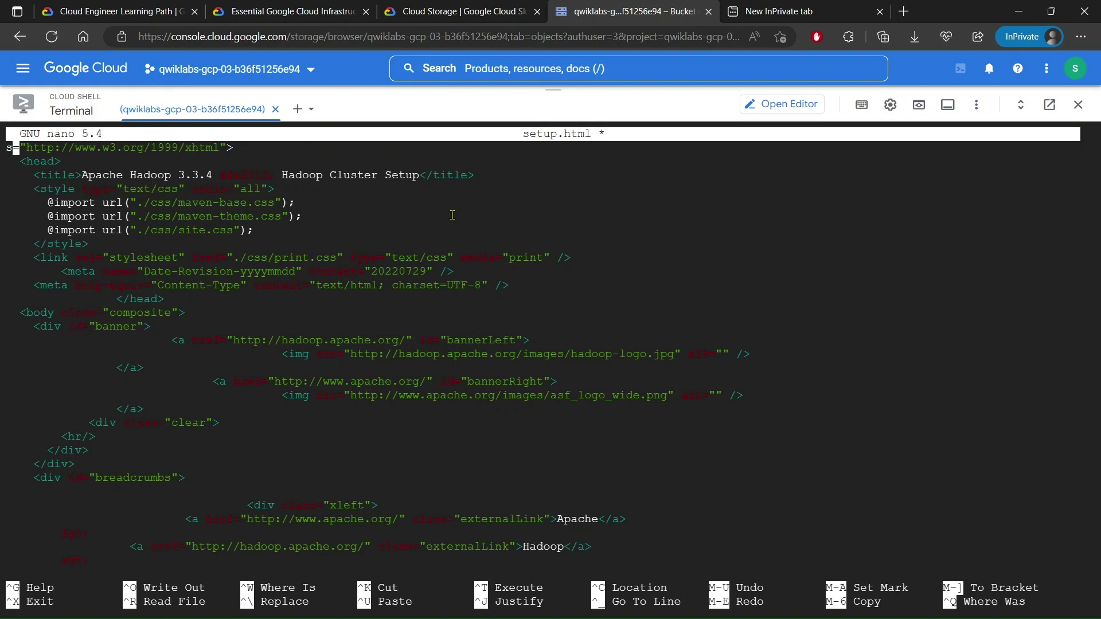
Step: Check the lab's save instructions, save the shortened setup.html under its existing name and exit nano
click(410, 7)
drag(285, 309, 642, 306)
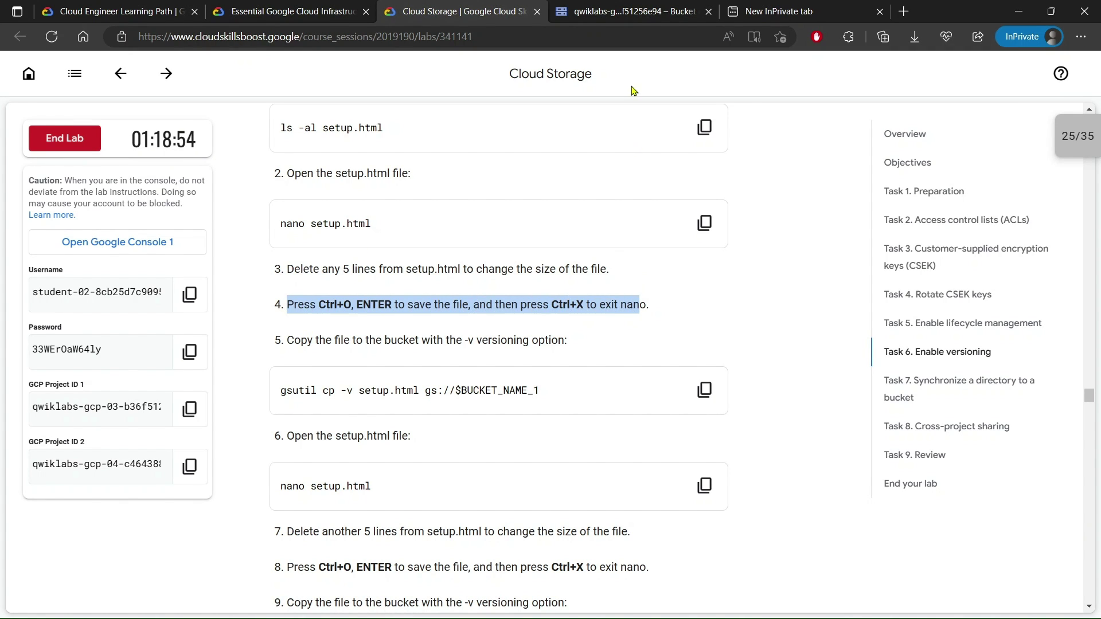
click(630, 11)
key(ctrl+o)
key(Return)
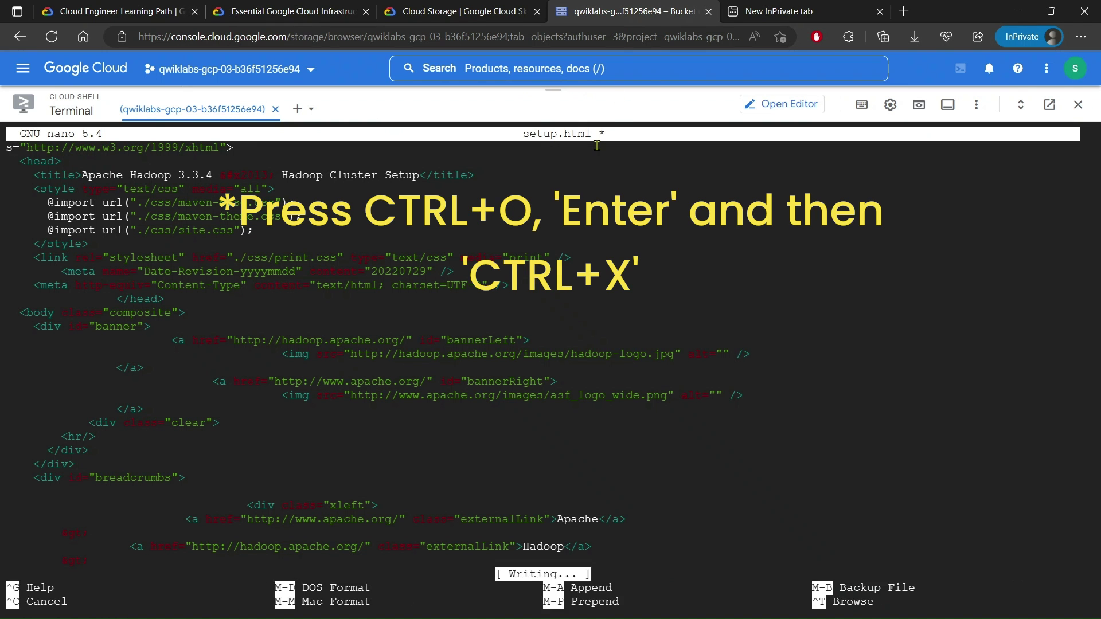
key(ctrl+x)
Step: Copy the edited setup.html to the bucket by running the lab command gsutil cp -v setup.html gs://$BUCKET_NAME_1
click(475, 12)
scroll(673, 287, down, 2)
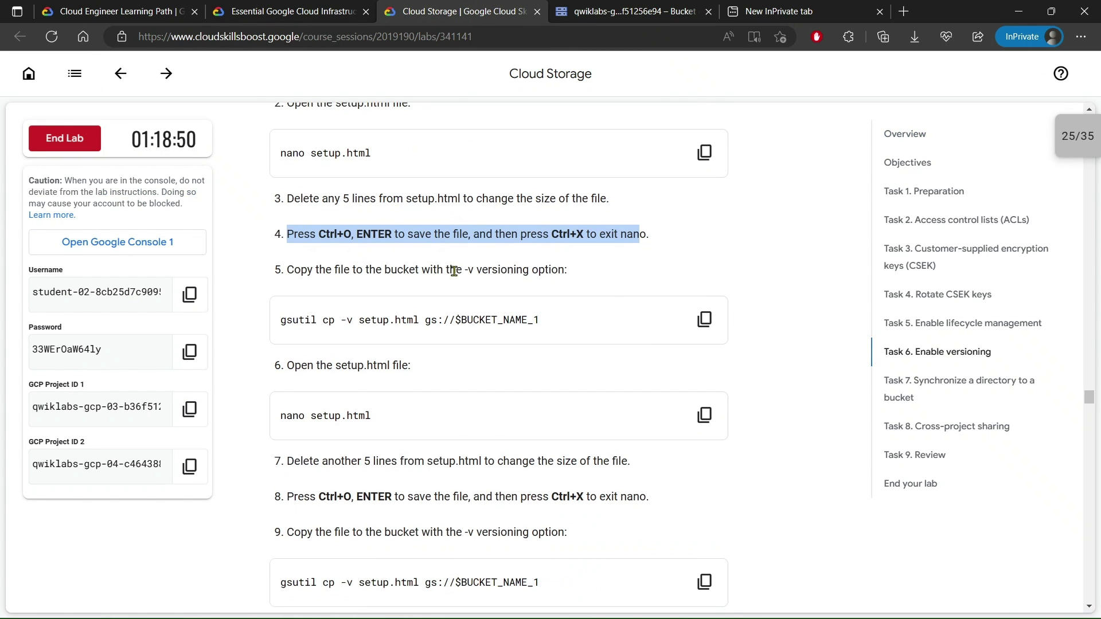
click(704, 278)
click(637, 7)
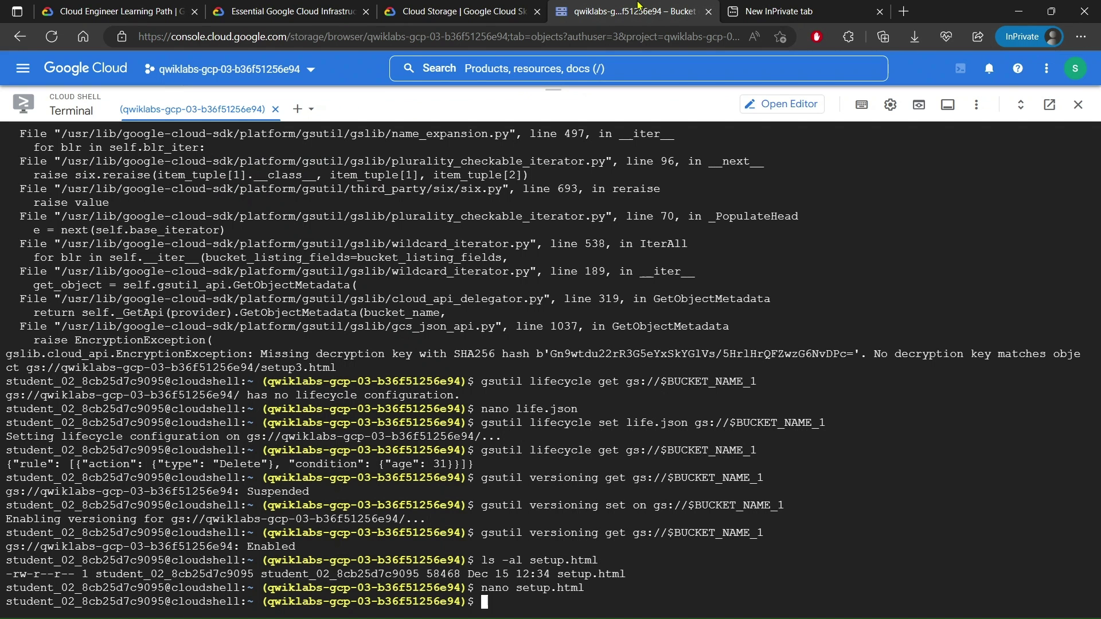
key(ctrl+v)
key(Return)
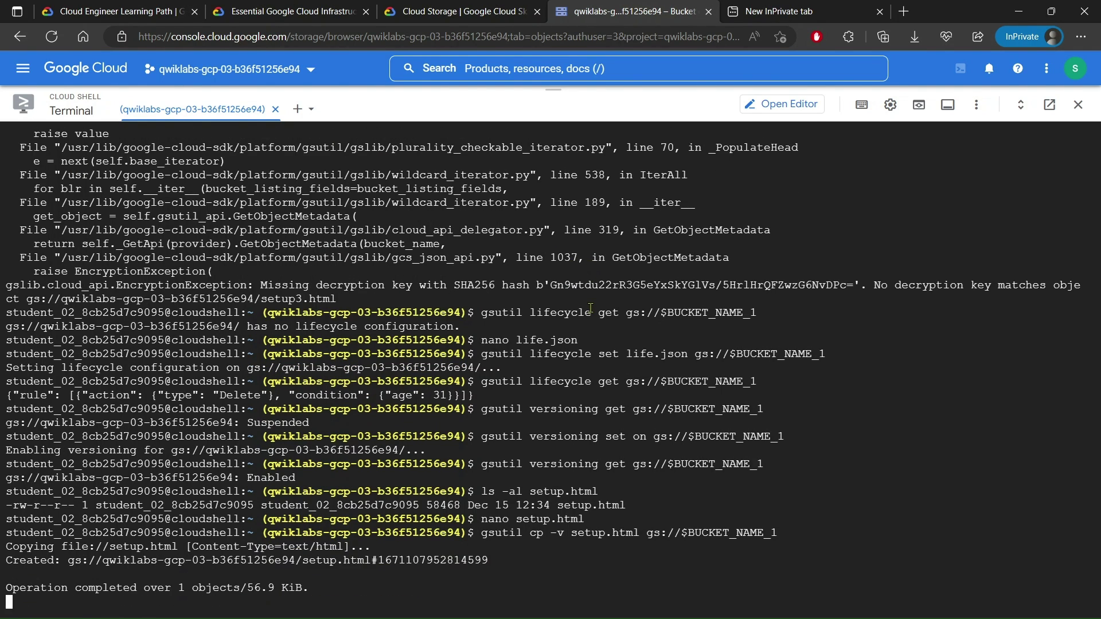
Step: Reopen setup.html for a second edit by running the lab command nano setup.html in Cloud Shell
click(514, 6)
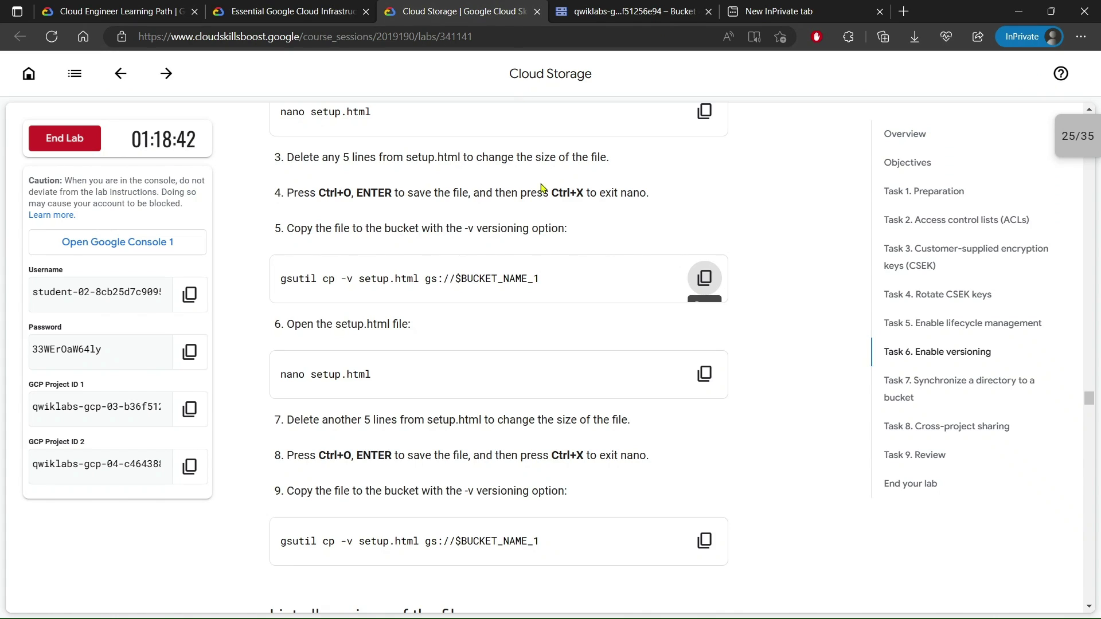
scroll(545, 184, down, 3)
click(703, 247)
click(623, 8)
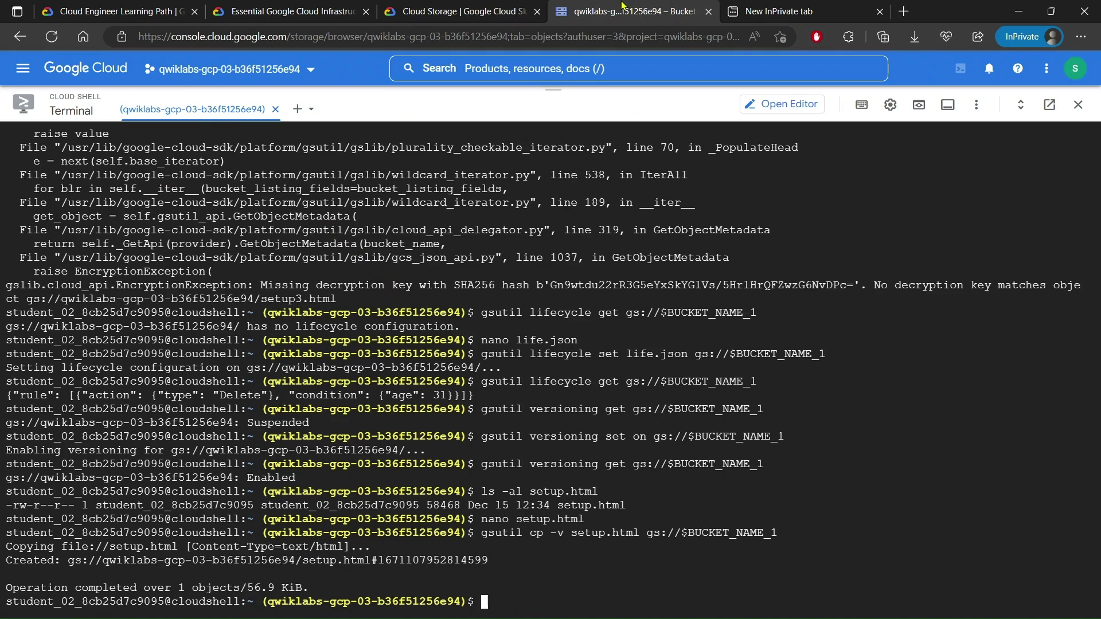
key(ctrl+v)
key(Return)
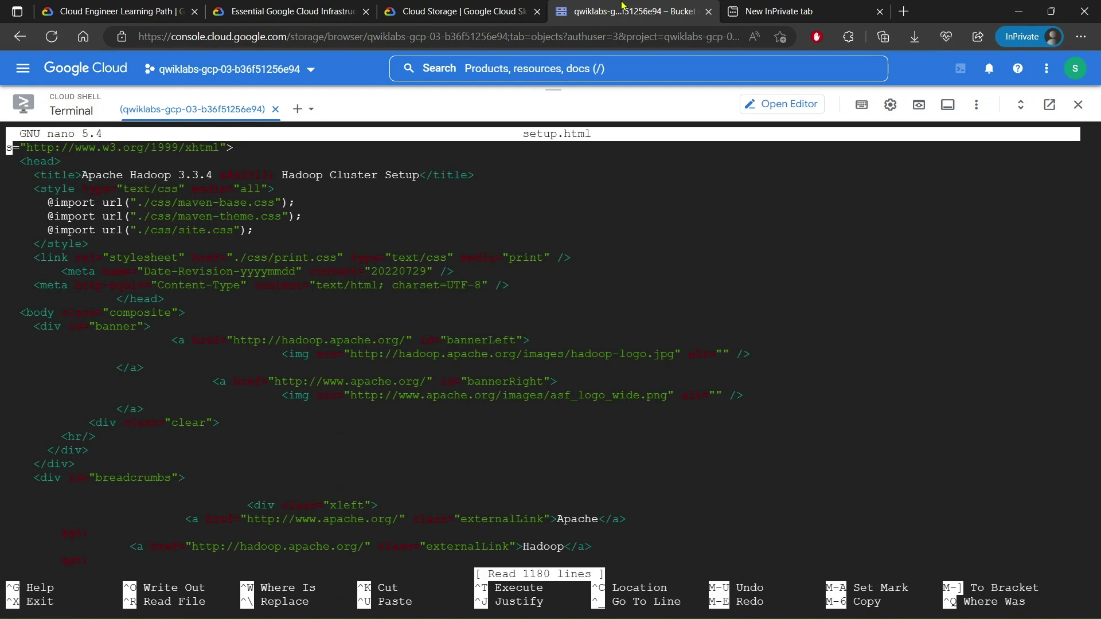
key(Delete)
key(Delete)
key(Delete)
key(Delete)
key(Delete)
key(Delete)
key(Delete)
key(Delete)
key(Delete)
key(Delete)
key(Delete)
key(Delete)
key(Delete)
key(Delete)
key(Delete)
key(Delete)
key(Delete)
key(Delete)
key(Delete)
key(Delete)
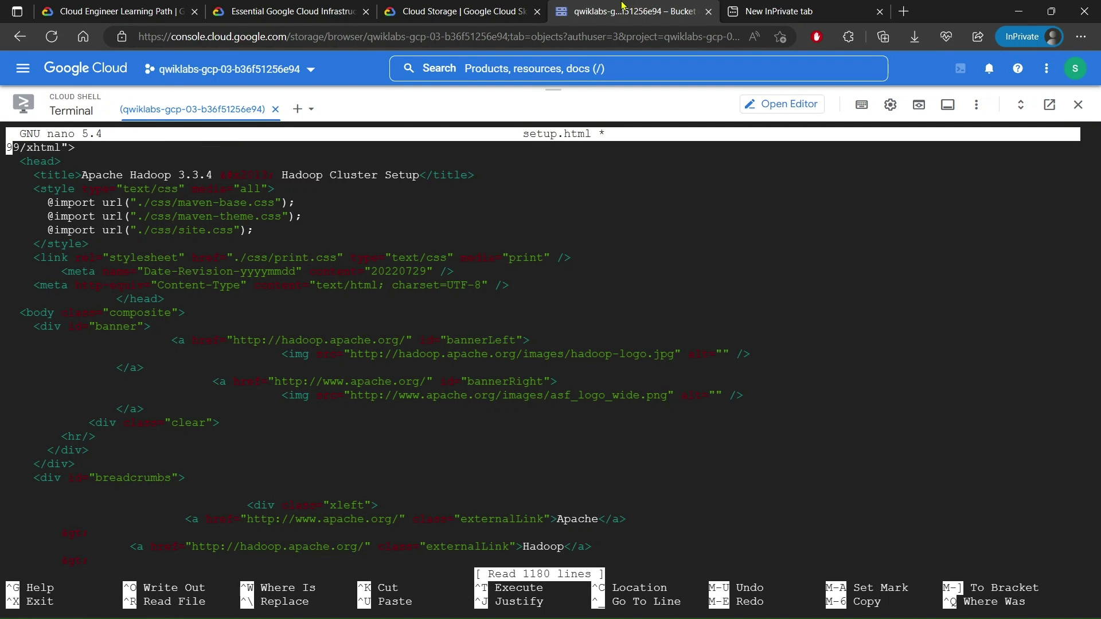
key(Delete)
key(Delete)
key(Delete)
key(Delete)
key(Delete)
key(Delete)
key(Delete)
key(Delete)
key(Delete)
key(Delete)
key(Delete)
key(Delete)
key(Delete)
key(Delete)
key(Delete)
key(Delete)
key(Delete)
key(Delete)
key(Delete)
key(Delete)
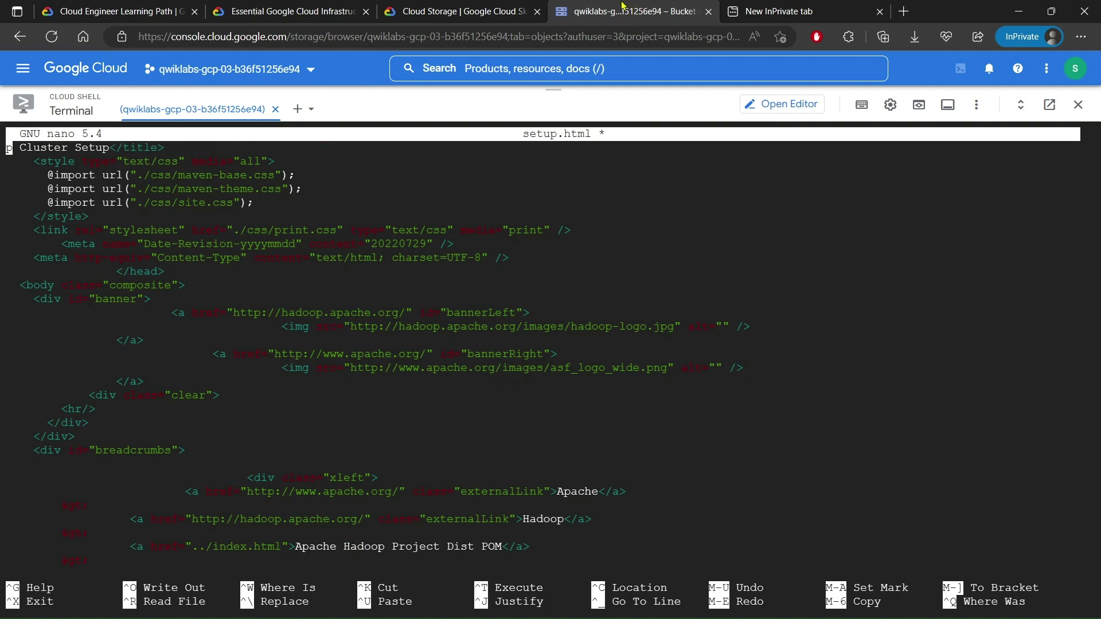
key(Delete)
key(Delete)
key(Delete)
key(Delete)
key(Delete)
key(Delete)
key(Delete)
key(Delete)
key(Delete)
key(Delete)
key(Delete)
key(Delete)
key(Delete)
key(Delete)
key(Delete)
key(Delete)
key(Delete)
key(Delete)
key(Delete)
key(Delete)
key(Delete)
key(Delete)
key(Delete)
key(Delete)
key(Delete)
key(Delete)
key(Delete)
key(Delete)
key(Delete)
key(Delete)
key(Delete)
key(Delete)
key(Delete)
key(Delete)
key(Delete)
key(Delete)
key(Delete)
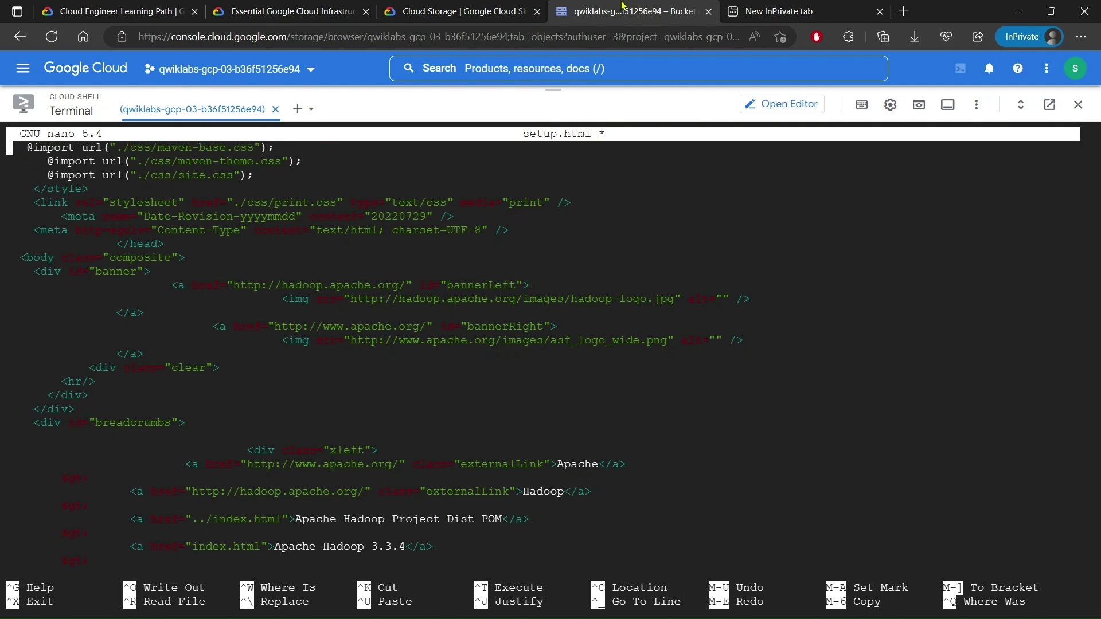
key(Delete)
key(Delete)
key(Delete)
key(Delete)
key(Delete)
key(Delete)
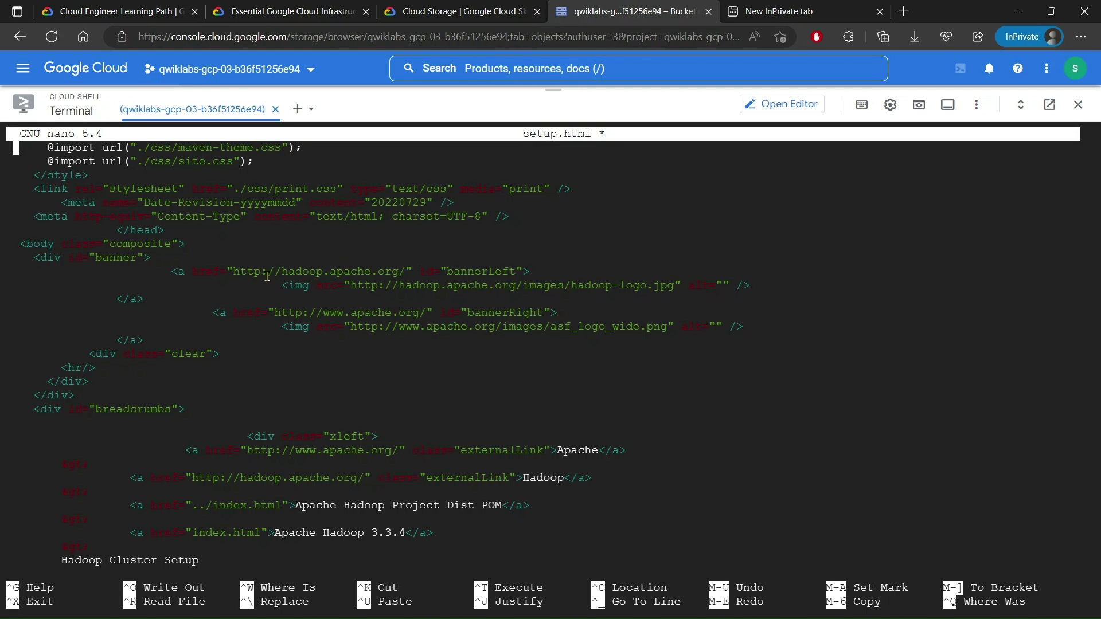
Step: Review lab item 8, save the second round of setup.html deletions under the same name and leave nano
click(446, 7)
drag(286, 329, 651, 312)
click(632, 302)
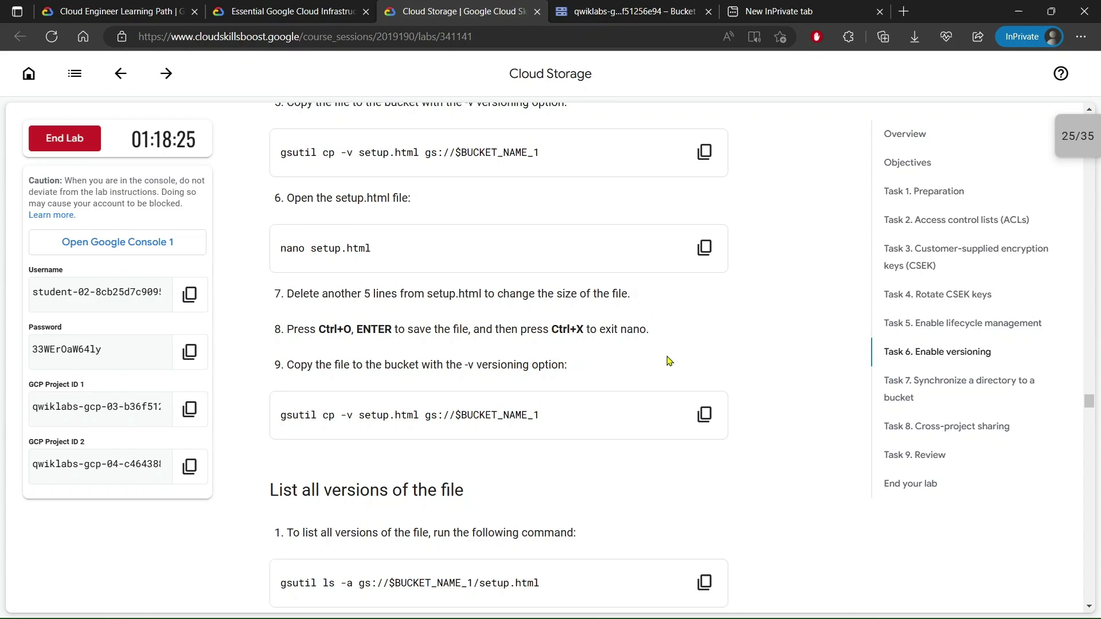
click(591, 7)
key(ctrl+o)
key(Return)
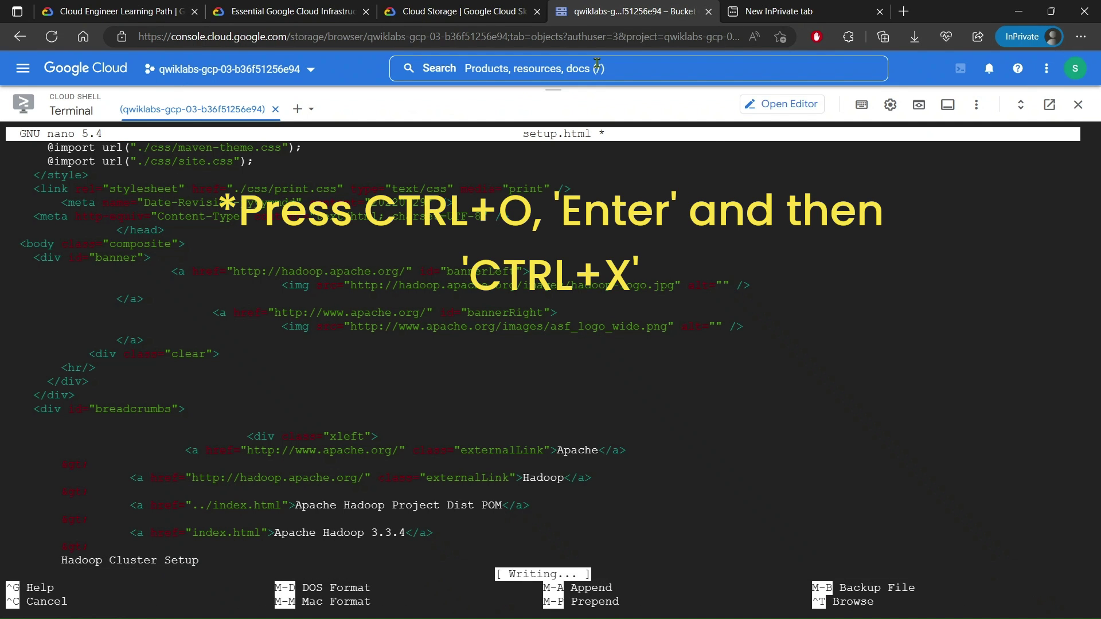
key(ctrl+x)
Step: Upload the second edit of setup.html to gs://$BUCKET_NAME_1 using gsutil cp with the -v option
click(453, 11)
scroll(612, 239, down, 1)
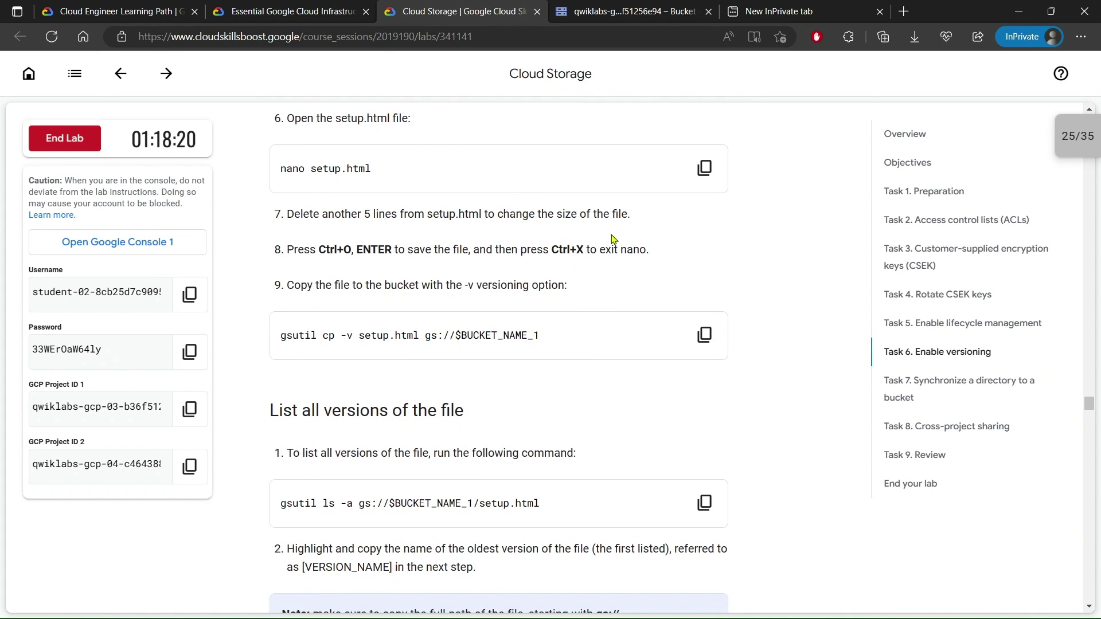
scroll(709, 287, down, 1)
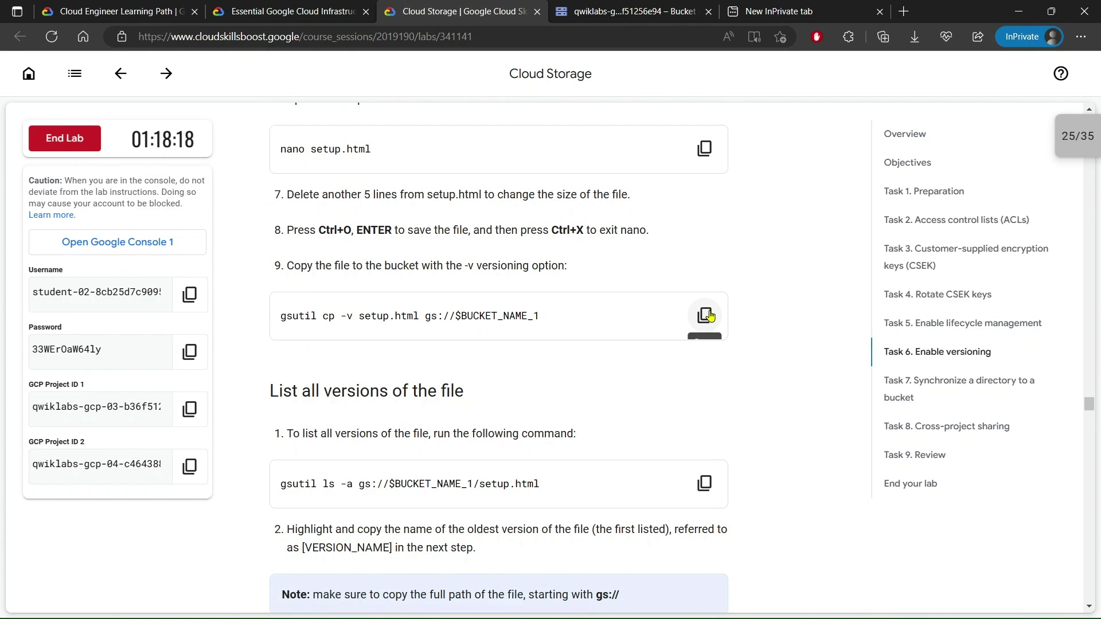
click(705, 316)
key(Up)
key(Up)
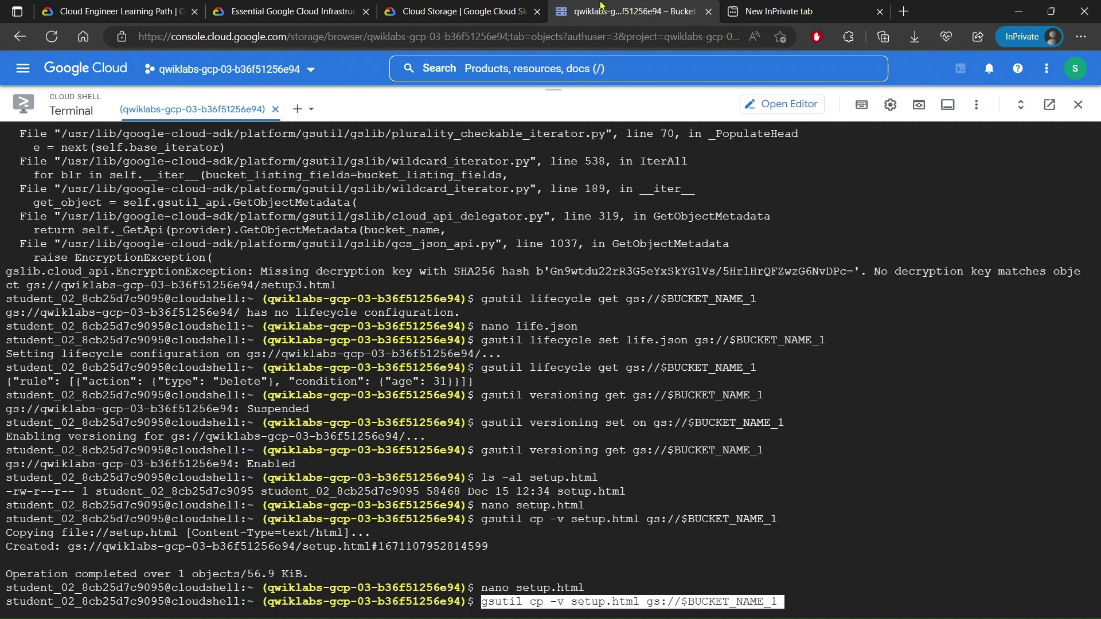
key(Return)
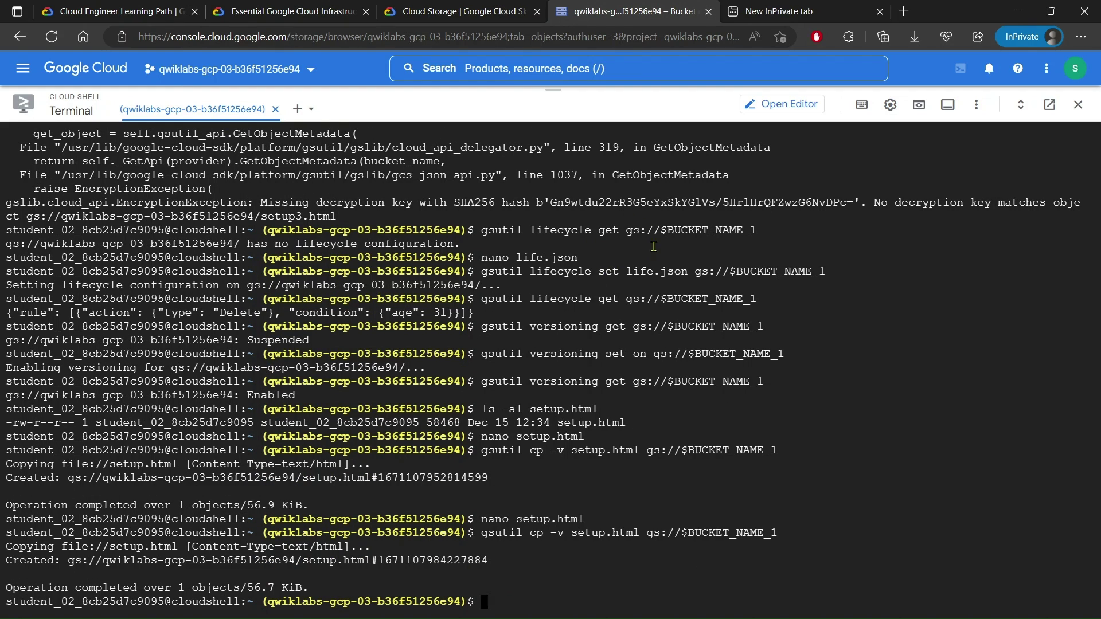
Step: List all versions of the file in the bucket with gsutil ls -a gs://$BUCKET_NAME_1/setup.html
click(521, 7)
scroll(659, 313, down, 4)
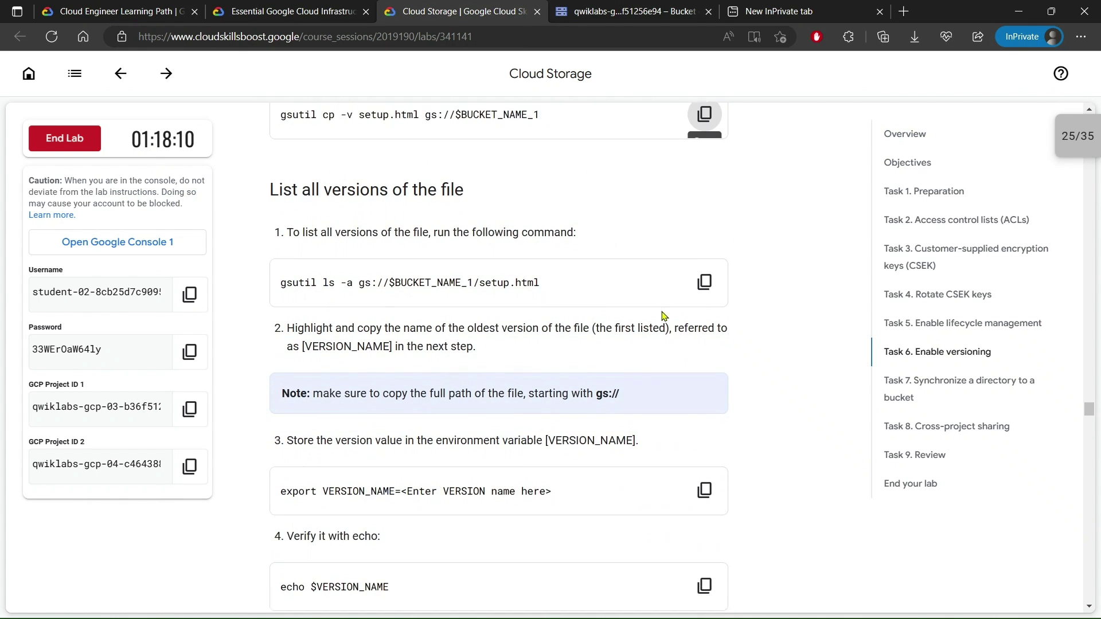
click(707, 266)
click(654, 6)
key(ctrl+v)
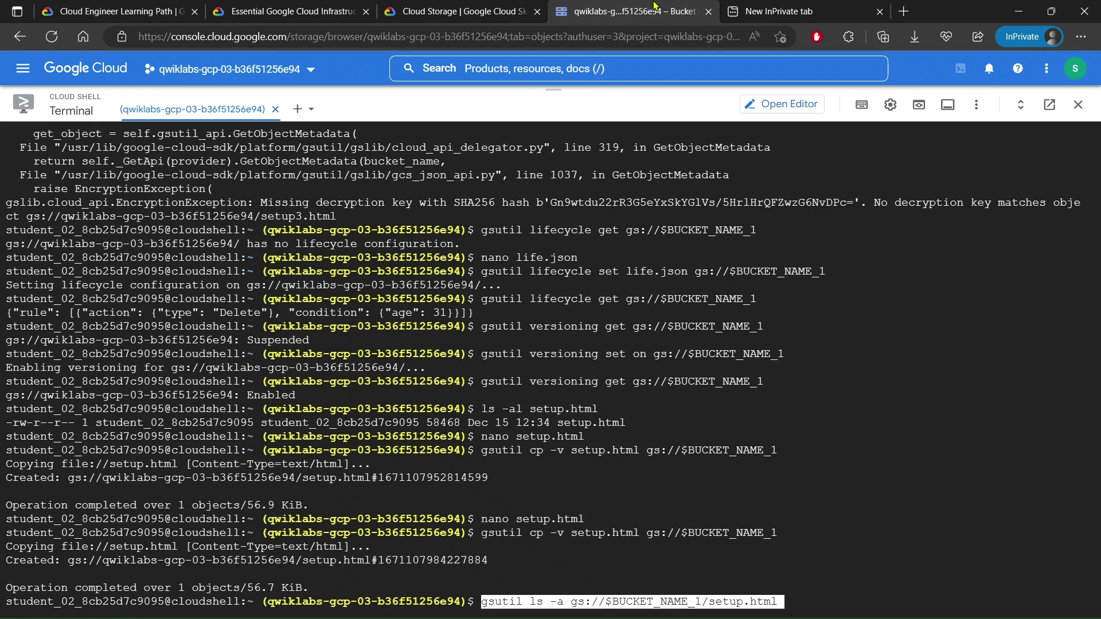
key(Return)
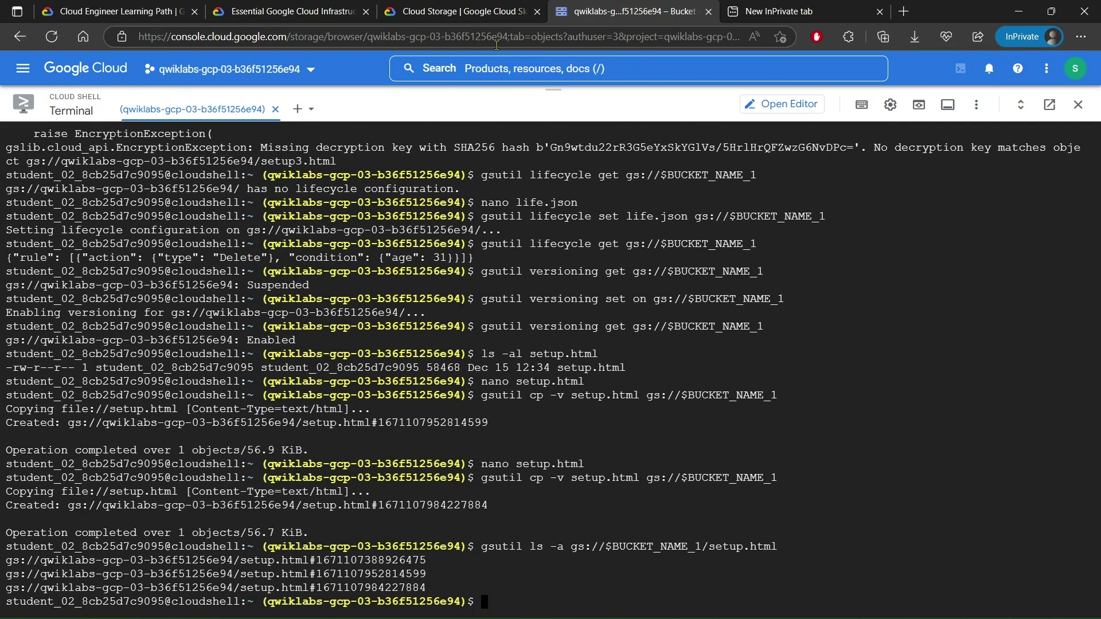
Step: Read the lab's version-name instructions and place the export VERSION_NAME= command on the Cloud Shell command line
click(474, 10)
scroll(516, 235, down, 2)
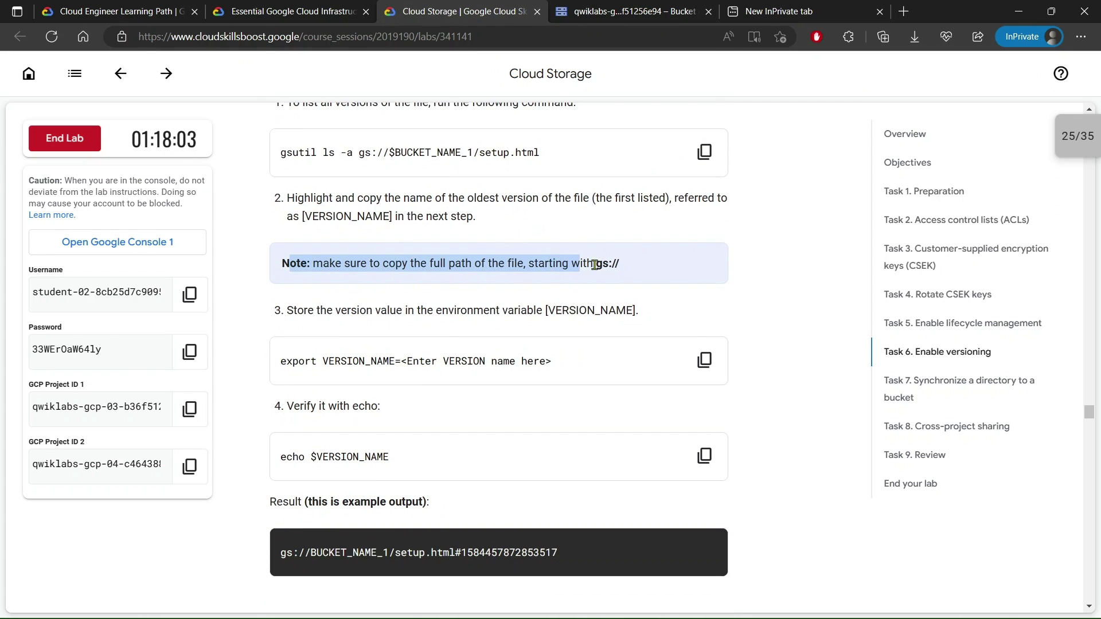
scroll(633, 262, down, 2)
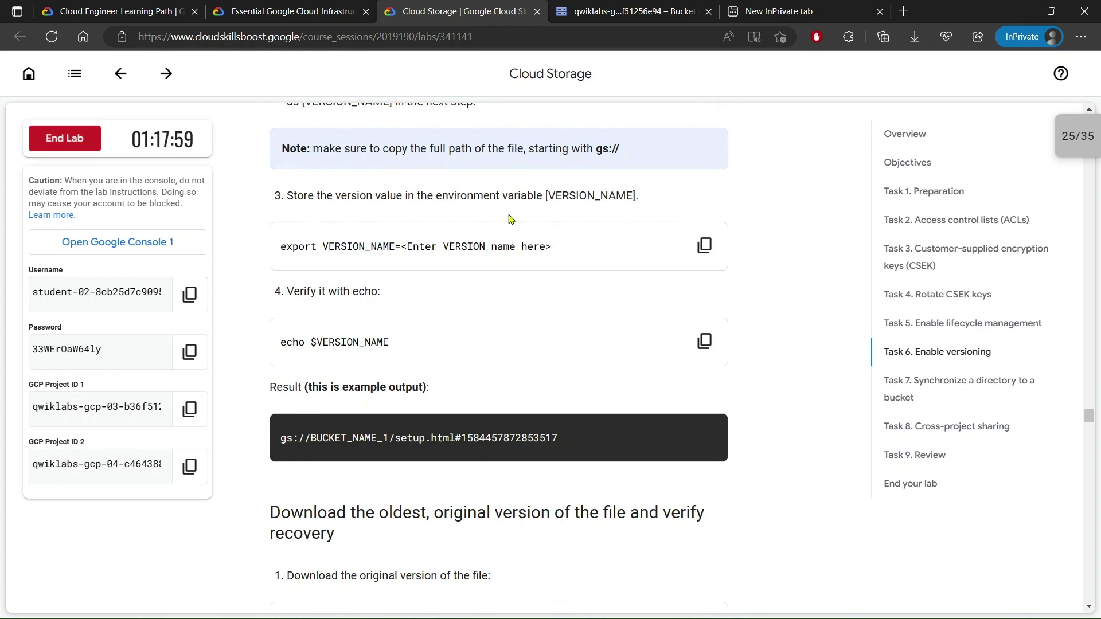
scroll(339, 216, up, 1)
drag(335, 217, 573, 218)
click(618, 222)
scroll(681, 242, down, 1)
click(704, 241)
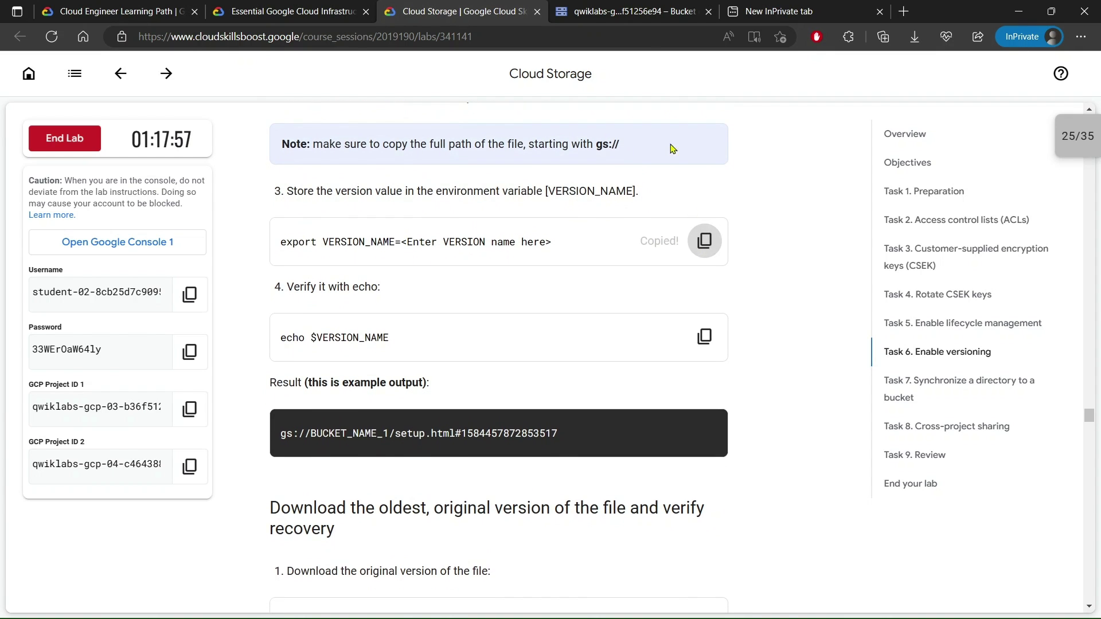
key(ctrl+Tab)
key(ctrl+v)
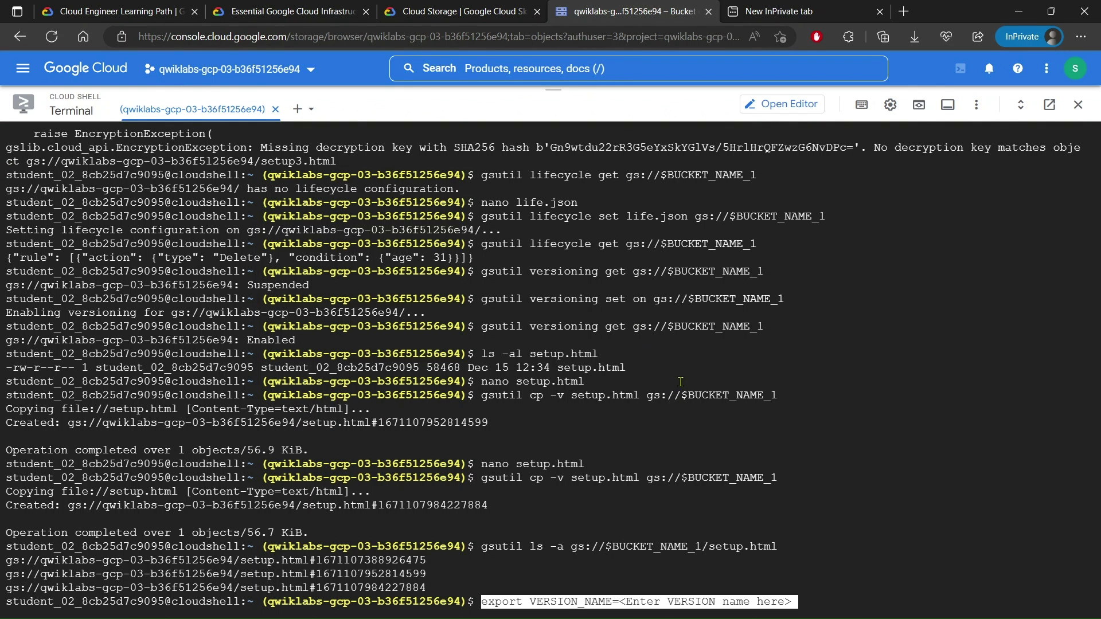
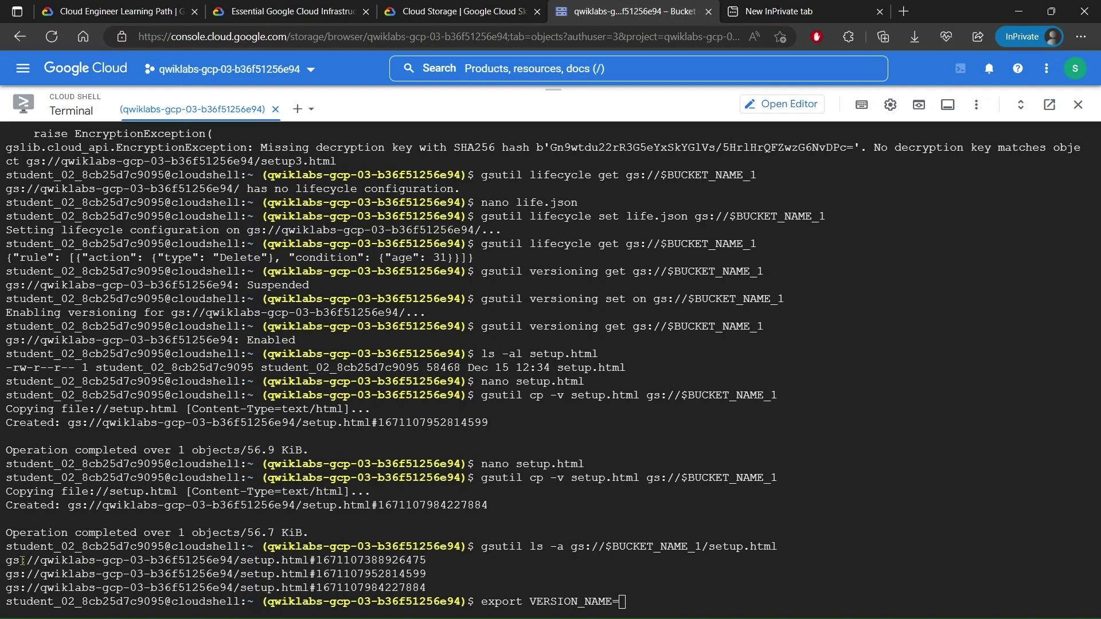
drag(84, 560, 290, 561)
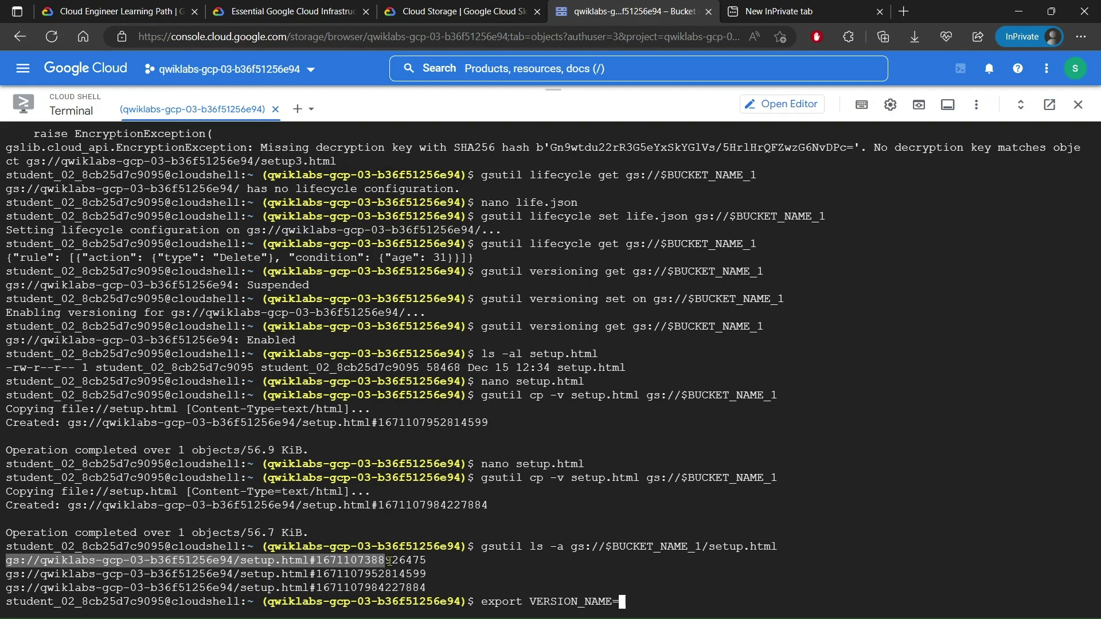
drag(426, 560, 426, 560)
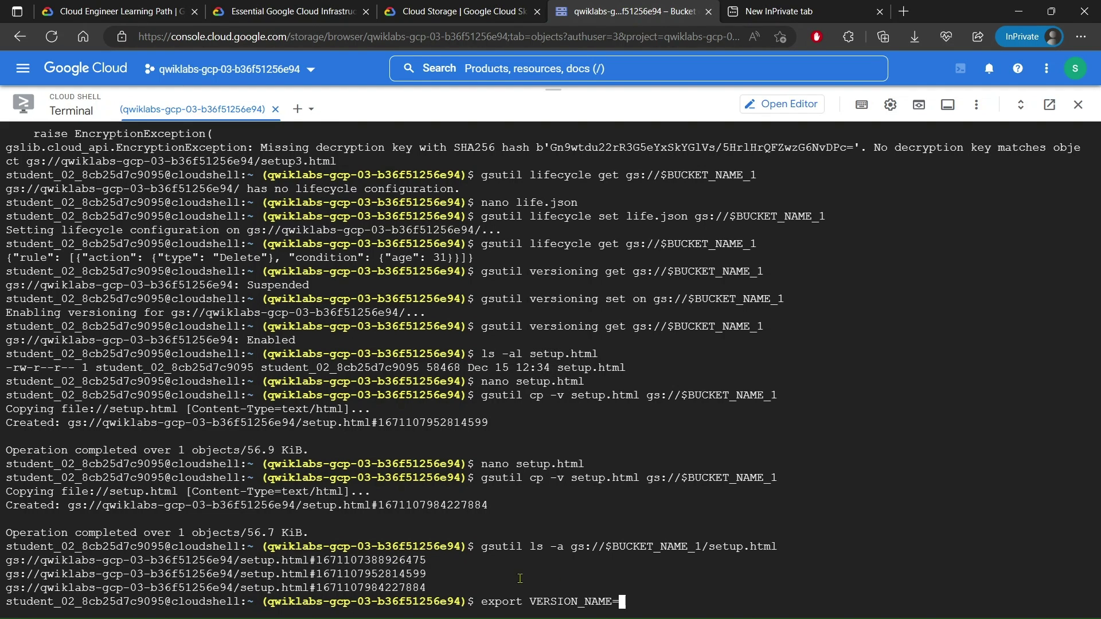
key(ctrl+v)
key(Return)
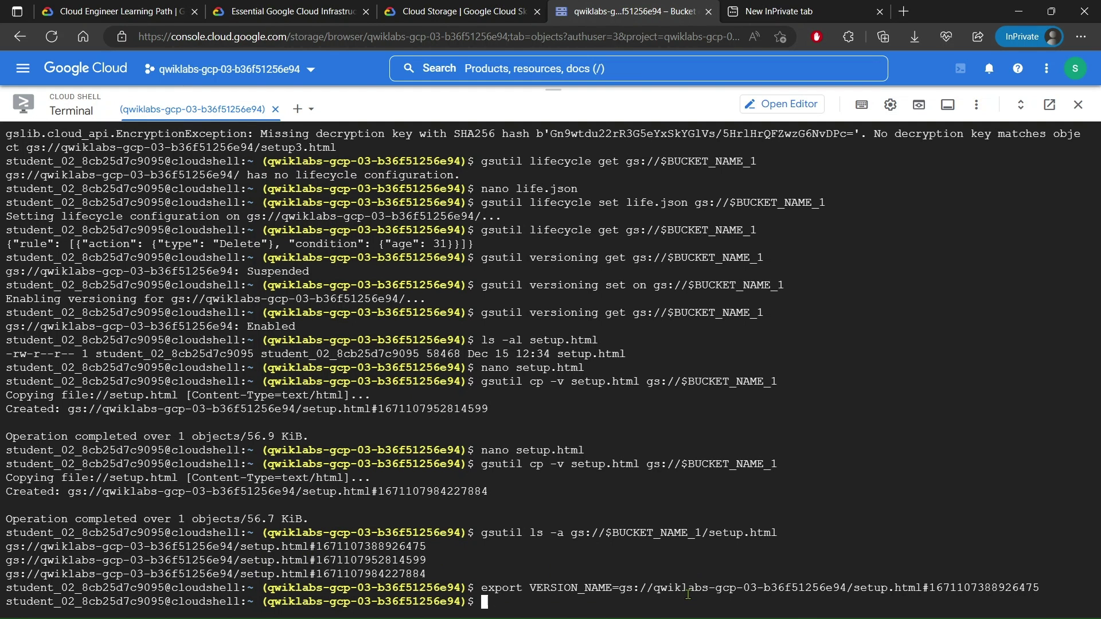
Step: Verify the stored version path in Cloud Shell by running the lab's echo $VERSION_NAME command
click(492, 11)
scroll(731, 263, down, 1)
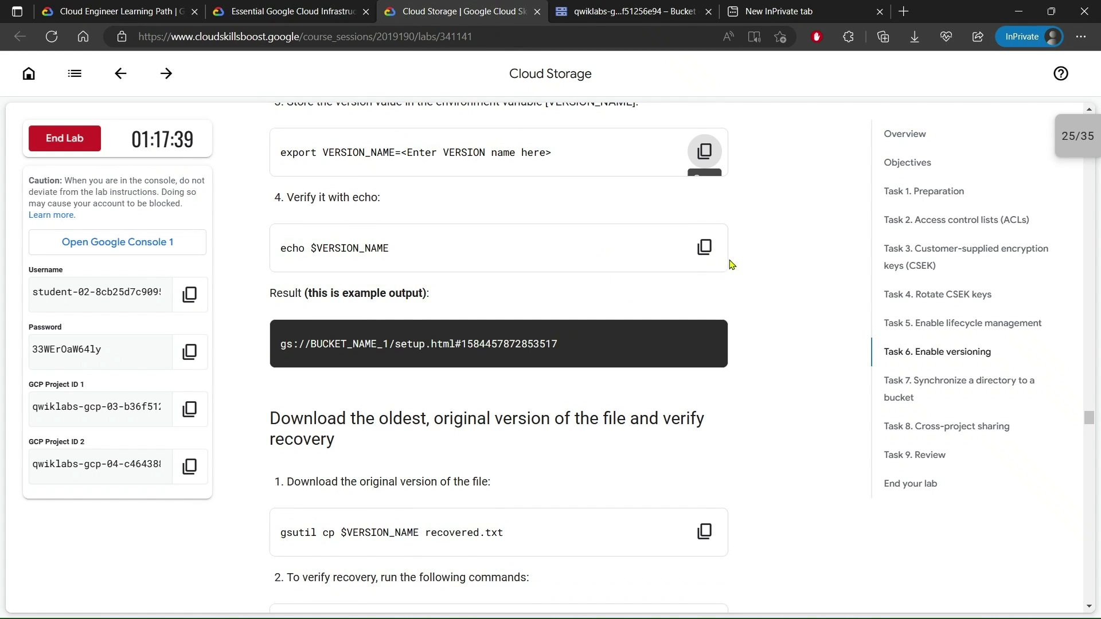
click(708, 249)
click(627, 8)
text(echo $VERSION_NAME)
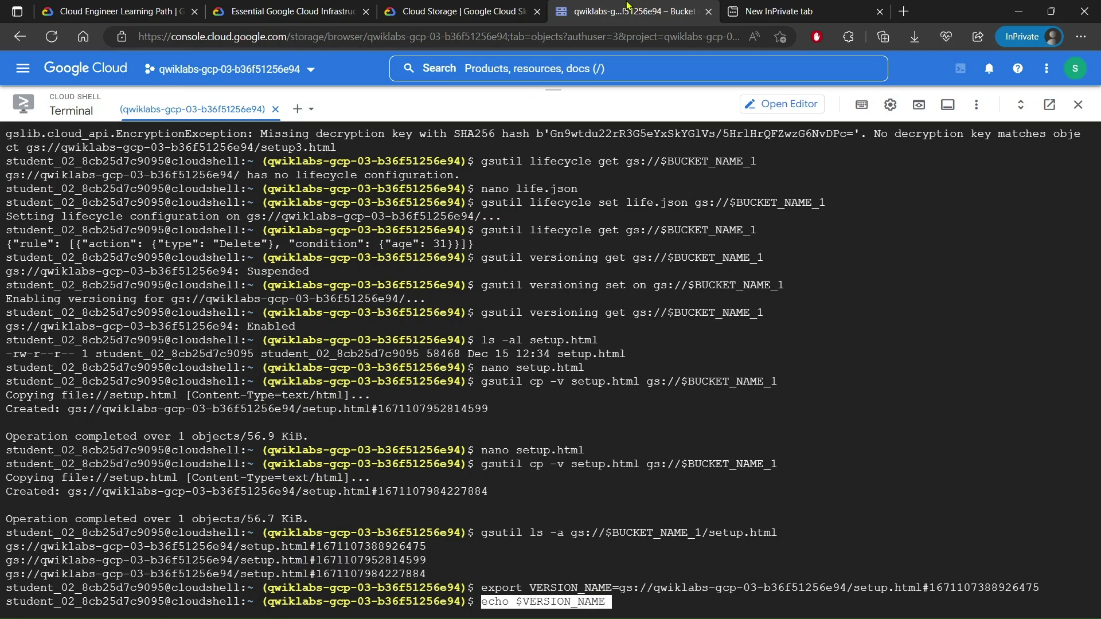
key(Return)
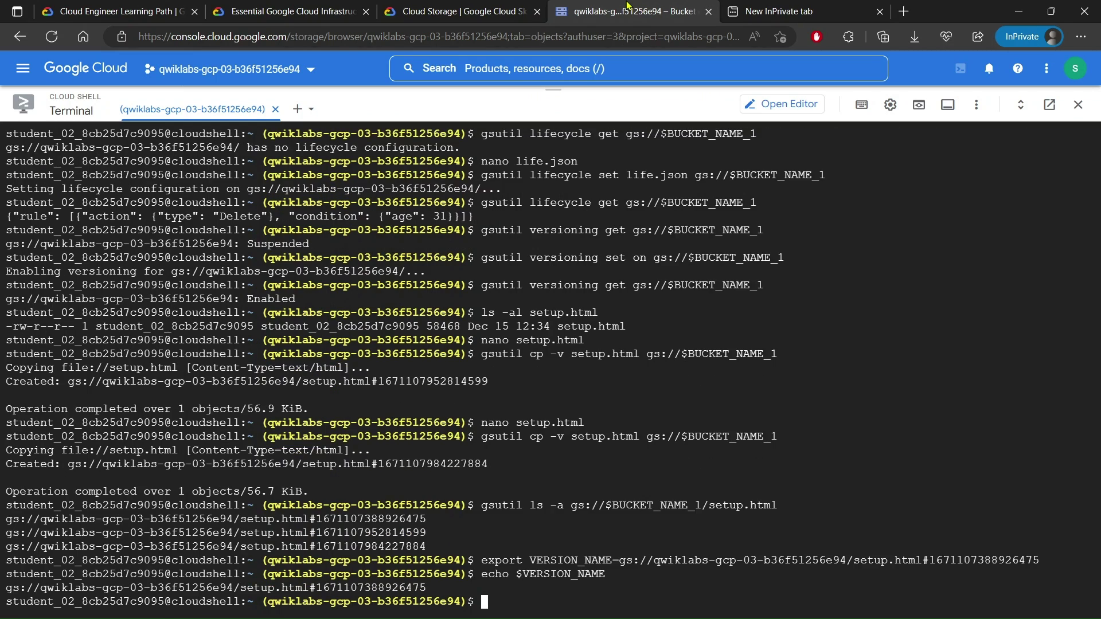
Step: Download the original version of the file as recovered.txt by running gsutil cp $VERSION_NAME recovered.txt
click(542, 6)
scroll(685, 355, down, 4)
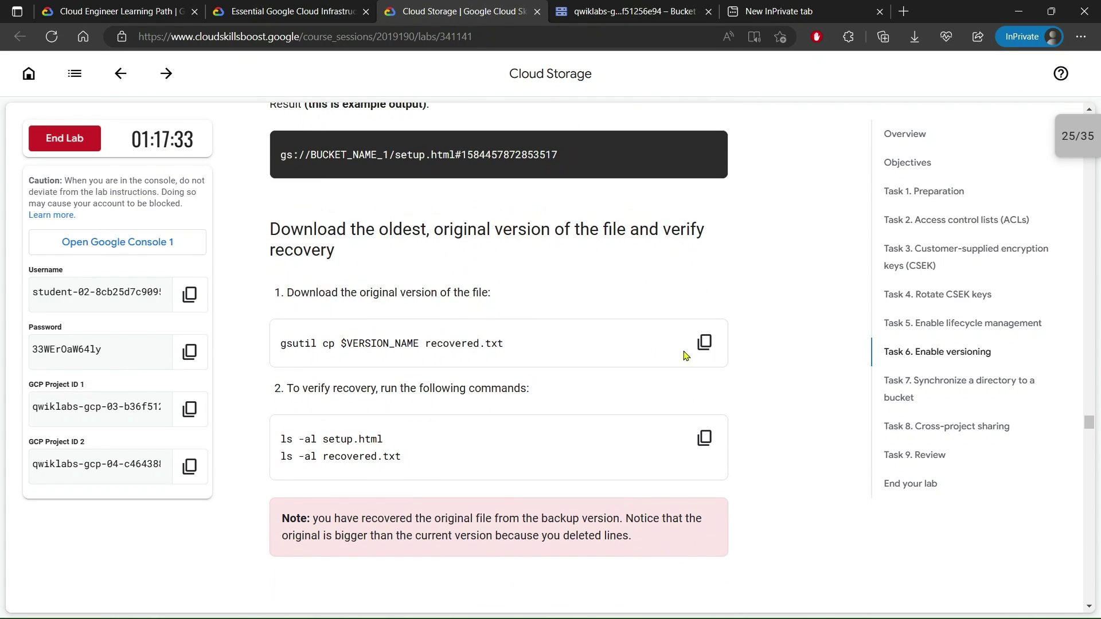
click(704, 343)
click(635, 7)
key(ctrl+v)
key(Return)
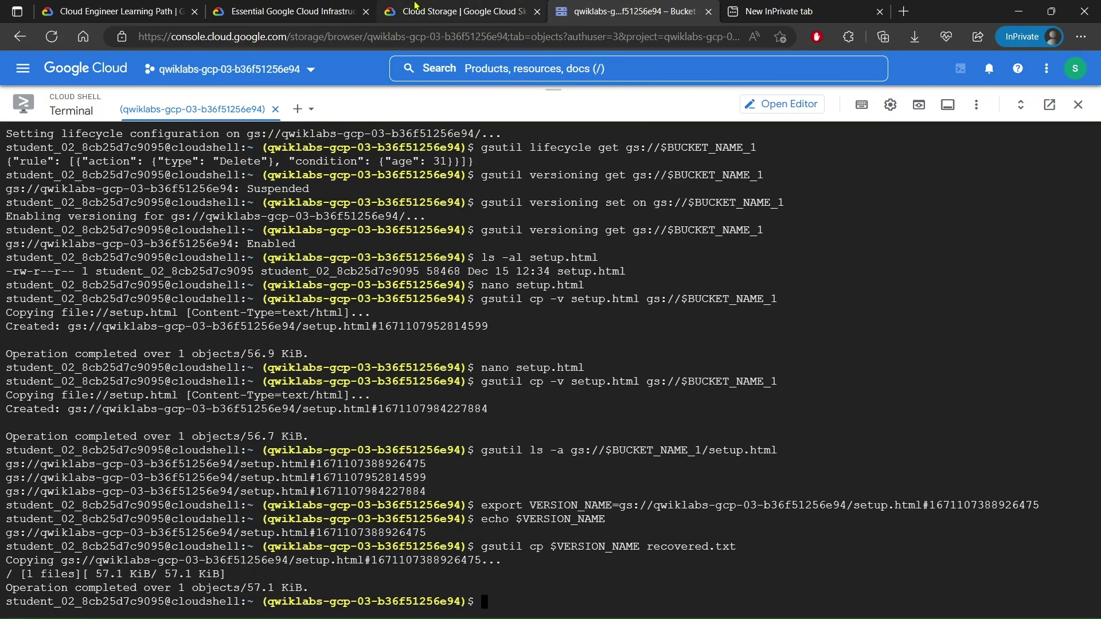
Step: Run ls -al setup.html and ls -al recovered.txt to compare the current file with the recovered one
click(447, 11)
scroll(631, 293, down, 4)
click(705, 340)
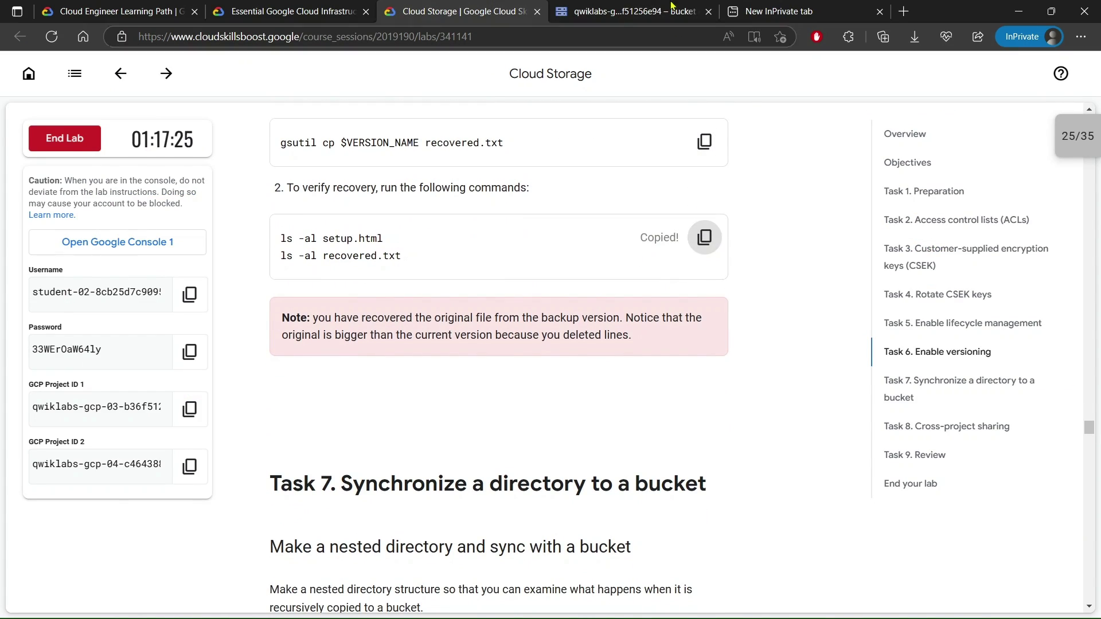
click(651, 7)
key(ctrl+v)
key(Return)
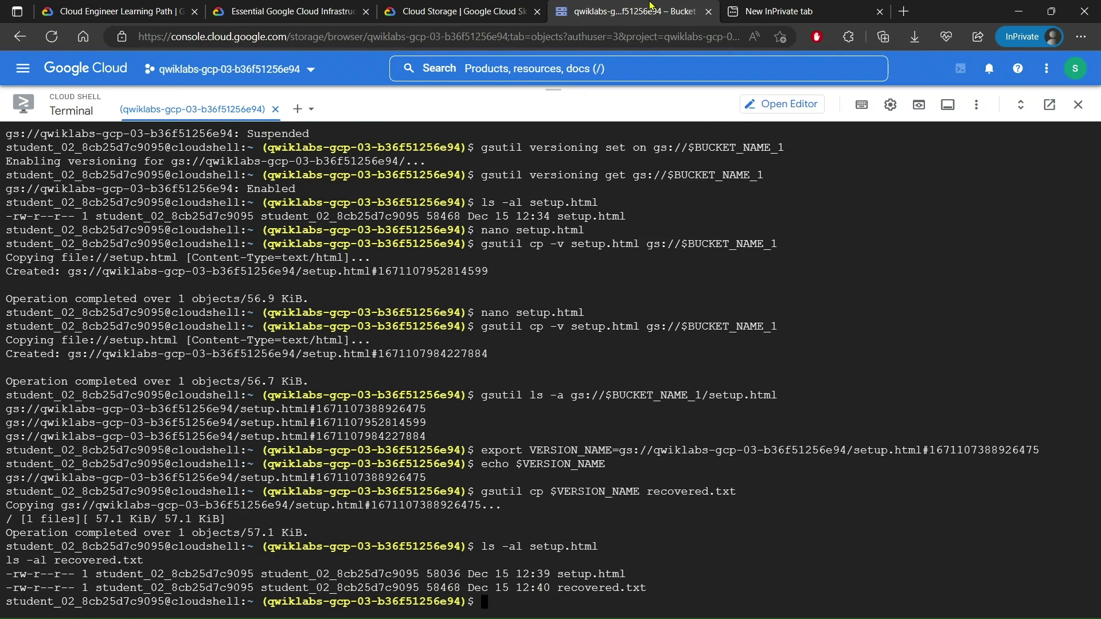
Step: Enter the Task 7 commands that create firstlevel and ./firstlevel/secondlevel and copy setup.html into both directories
click(527, 6)
scroll(705, 241, down, 3)
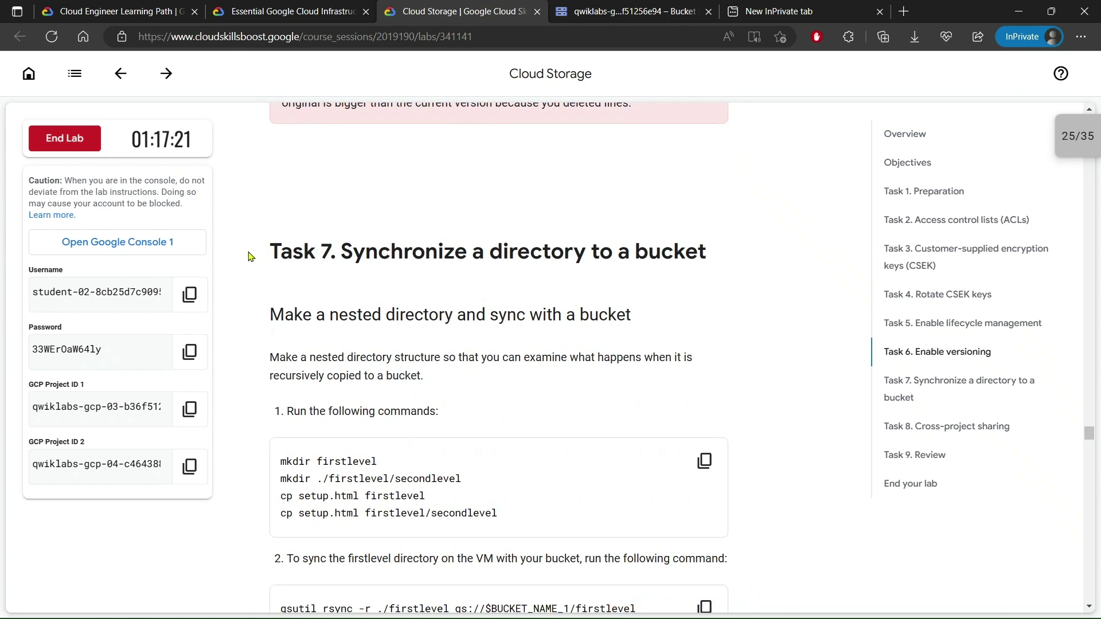
drag(251, 256, 717, 247)
click(721, 246)
scroll(726, 254, down, 3)
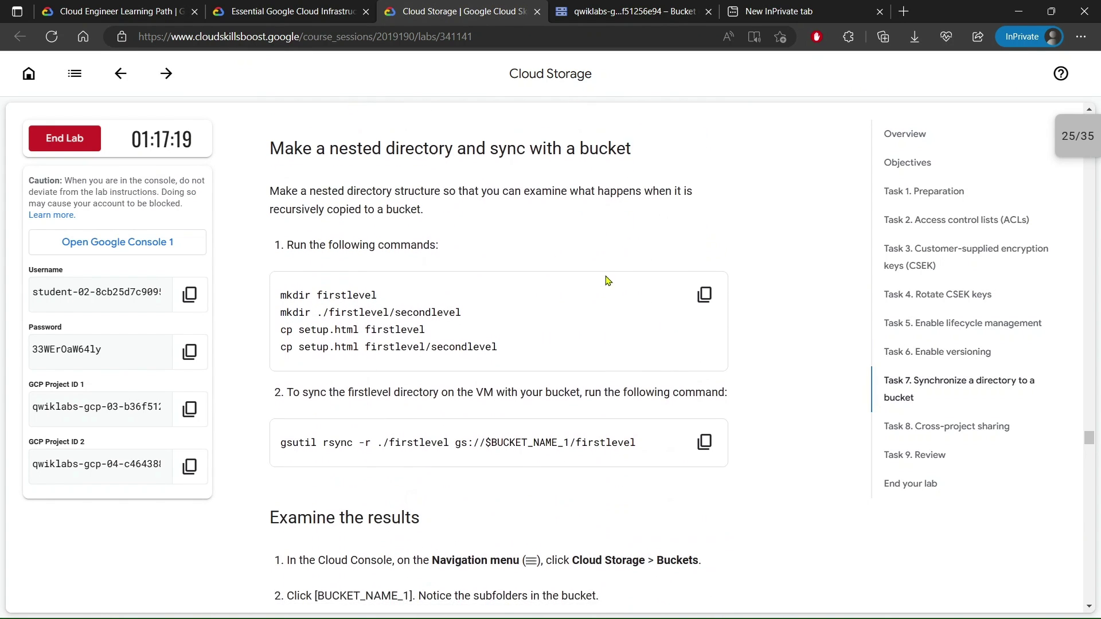
click(703, 301)
click(641, 7)
key(ctrl+v)
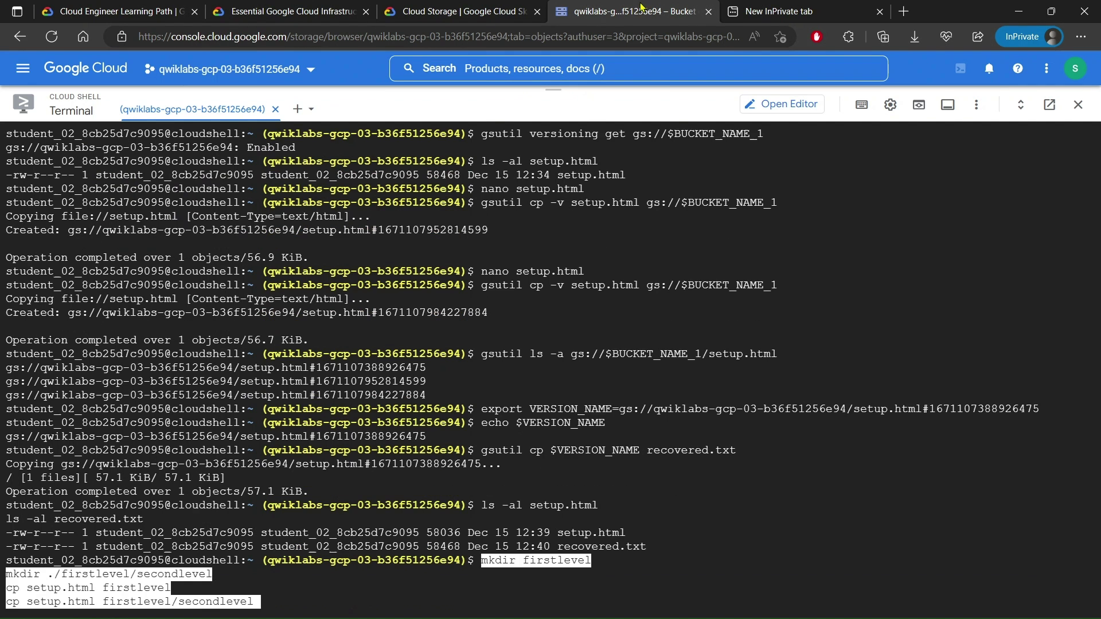
Step: Sync the firstlevel directory with the bucket by running gsutil rsync -r ./firstlevel gs://$BUCKET_NAME_1/firstlevel
click(533, 6)
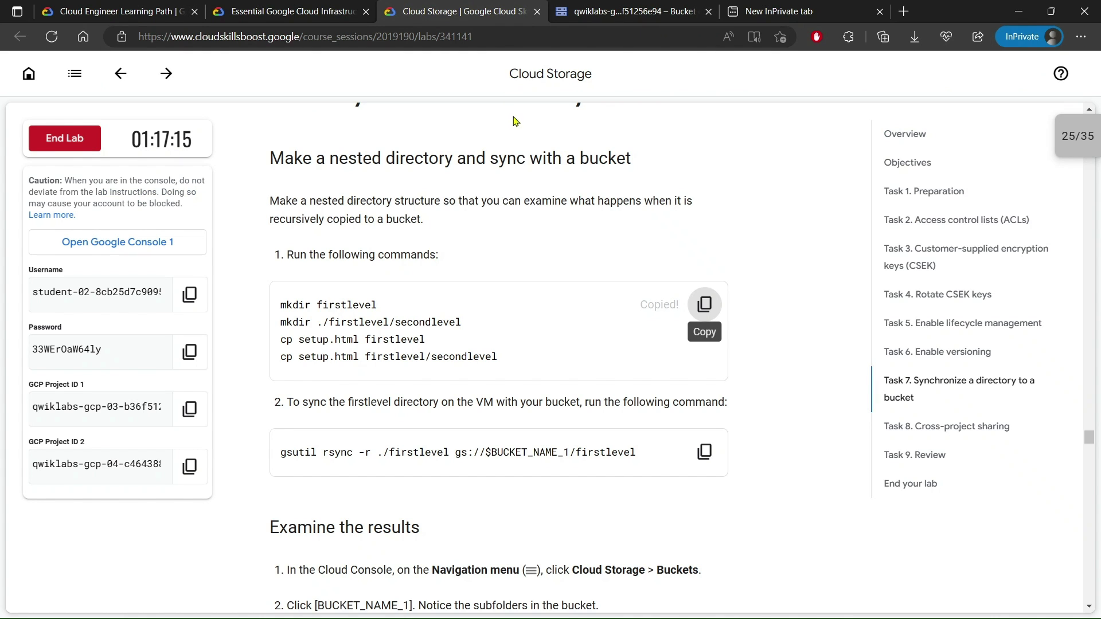
scroll(594, 348, down, 3)
click(704, 276)
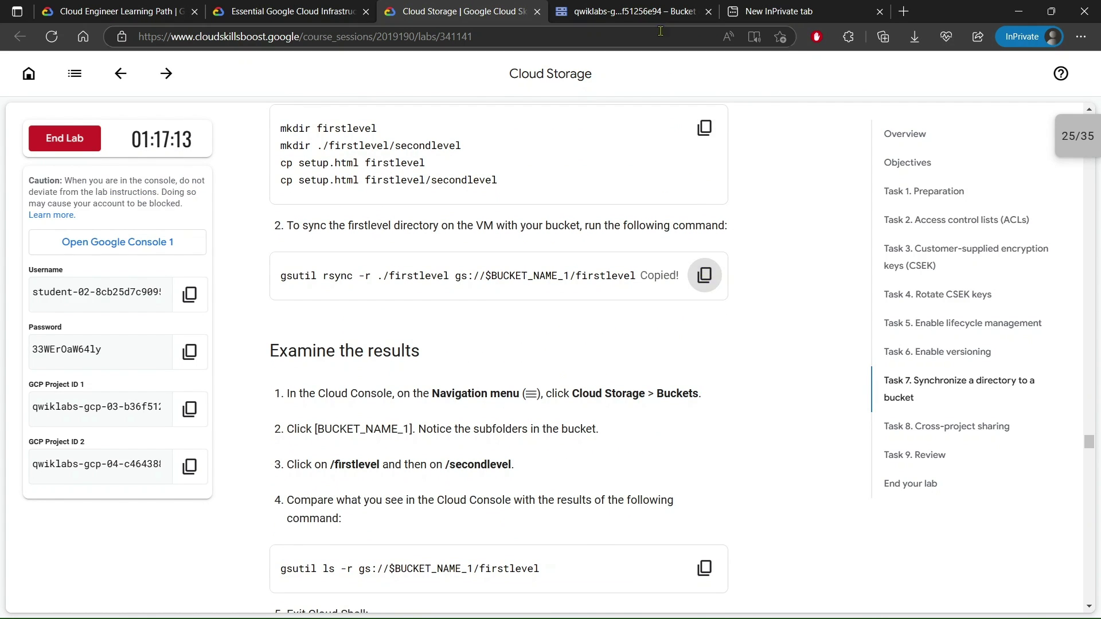
click(658, 16)
key(ctrl+v)
key(Return)
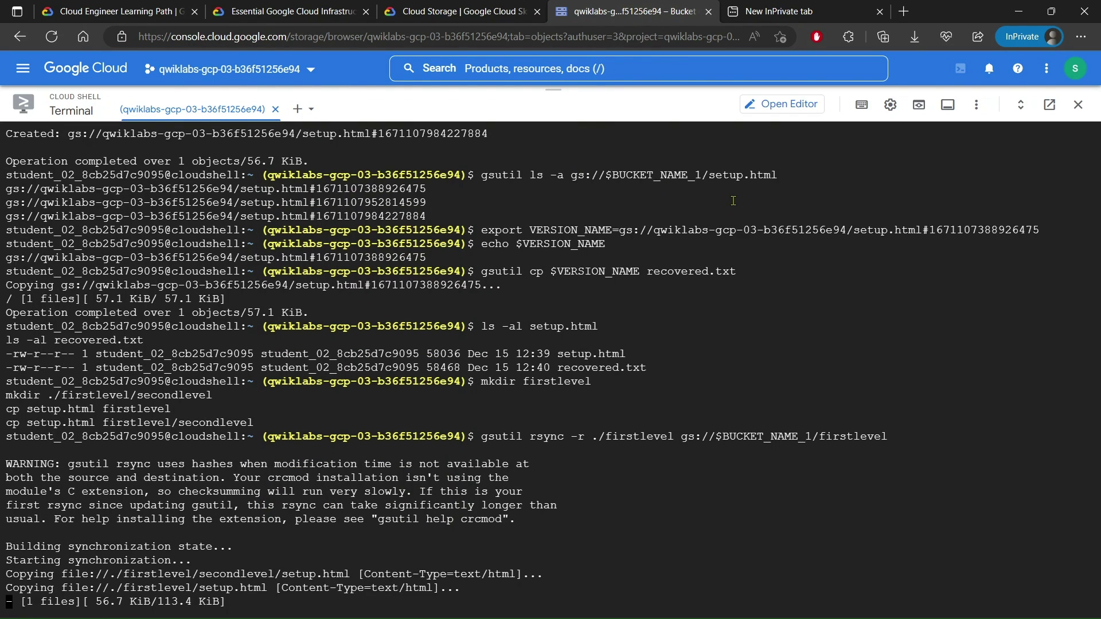
Step: List the synced folders recursively with gsutil ls -r gs://$BUCKET_NAME_1/firstlevel
click(465, 11)
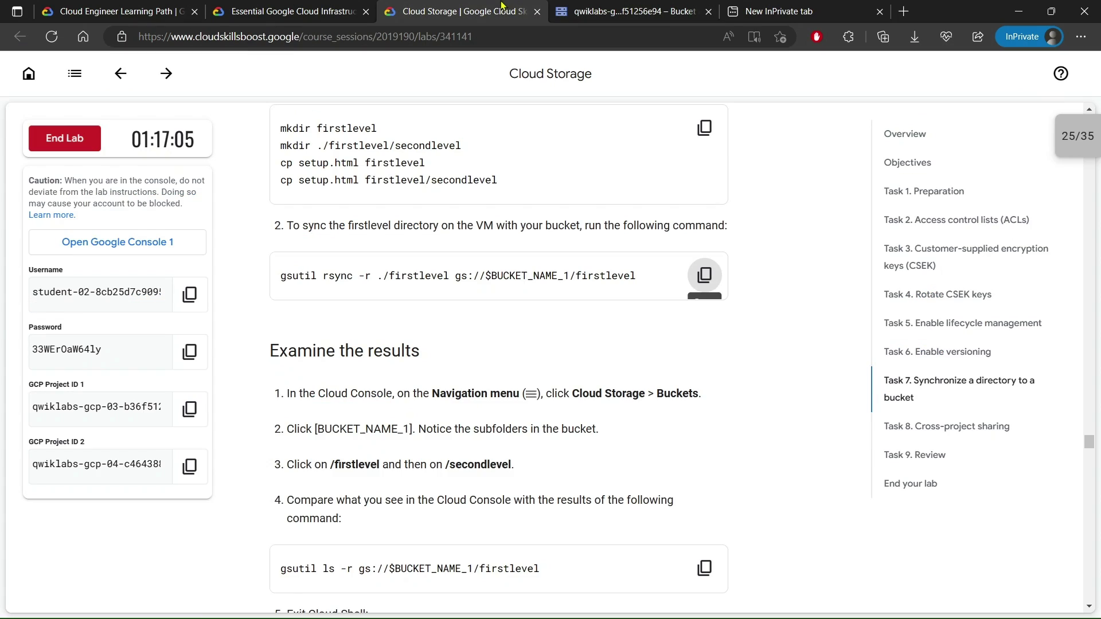
scroll(542, 229, down, 4)
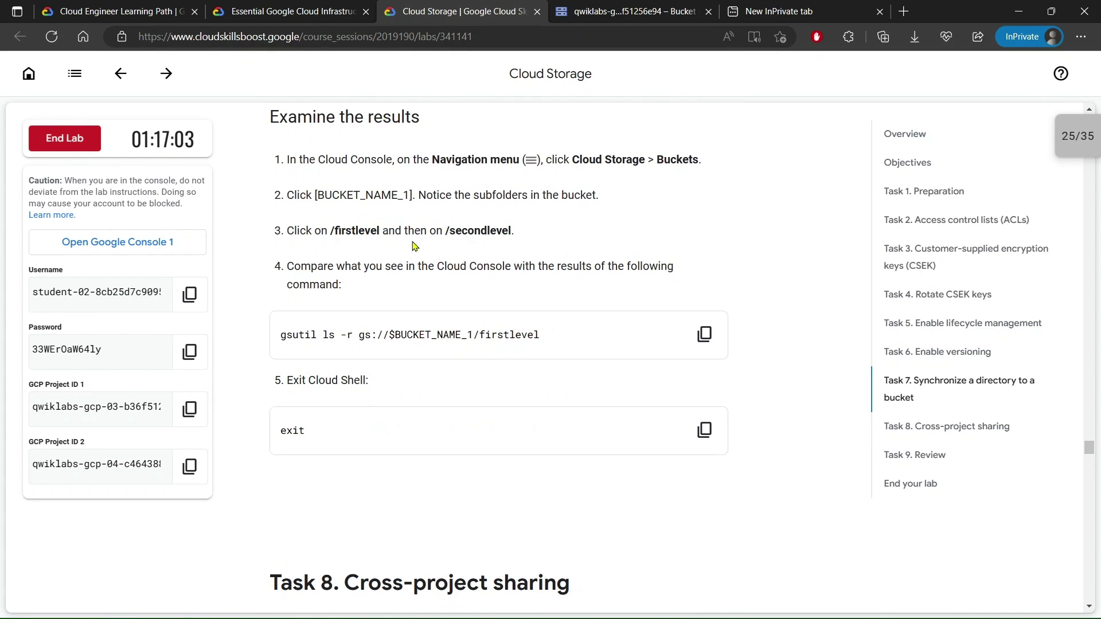
drag(295, 253, 658, 241)
scroll(658, 241, down, 1)
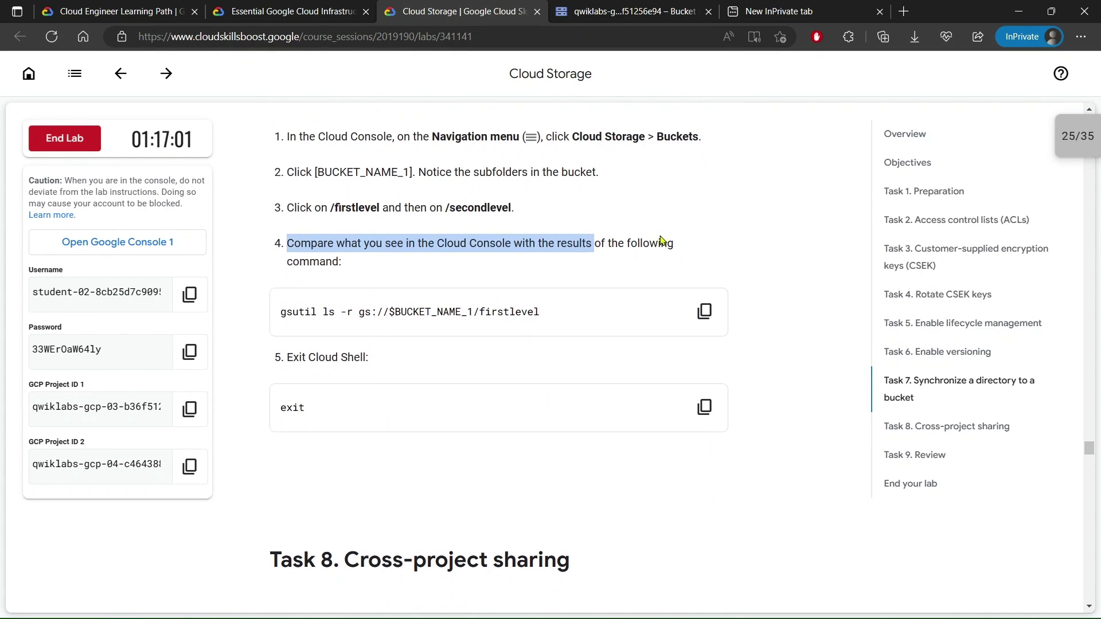
click(696, 277)
click(704, 290)
click(630, 11)
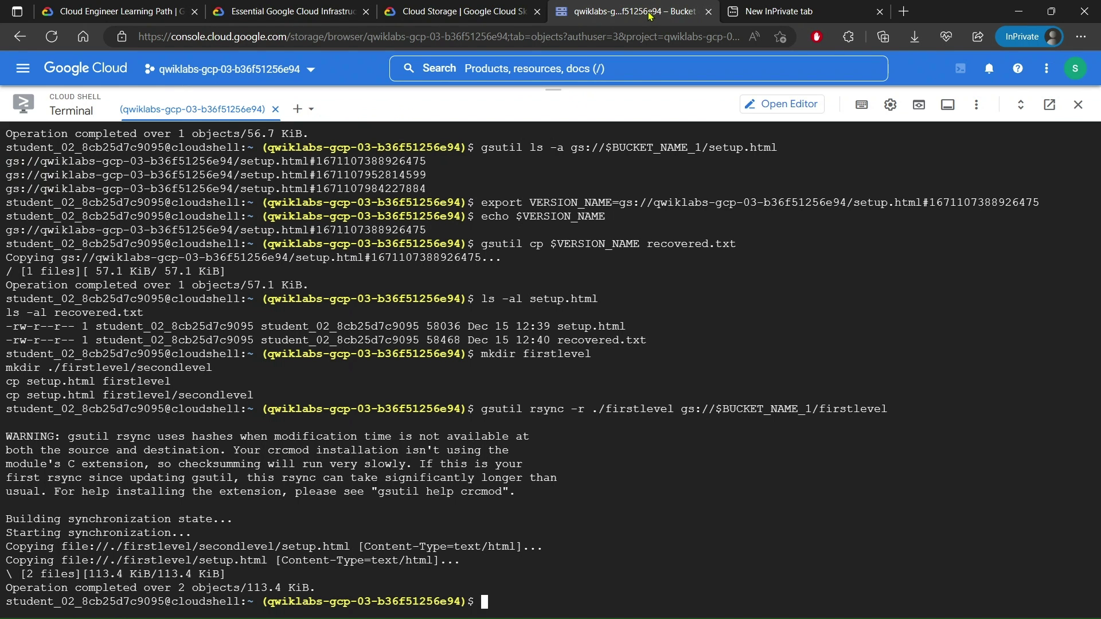
key(ctrl+v)
key(Return)
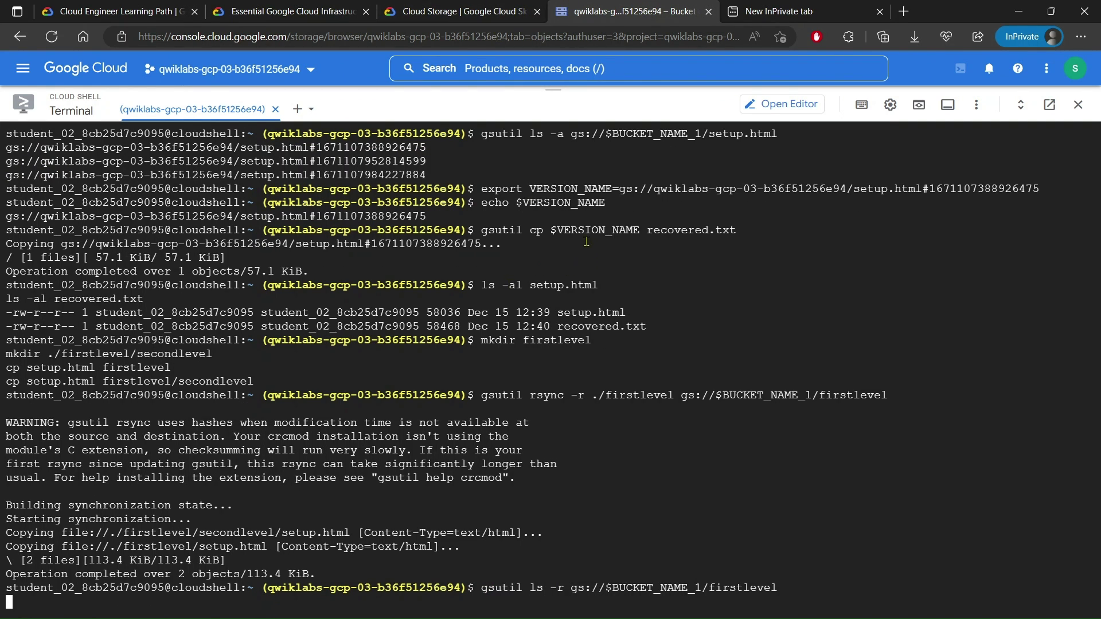
Step: Read the Task 8 instructions on switching to the second project and preparing its bucket
click(530, 10)
scroll(651, 295, down, 8)
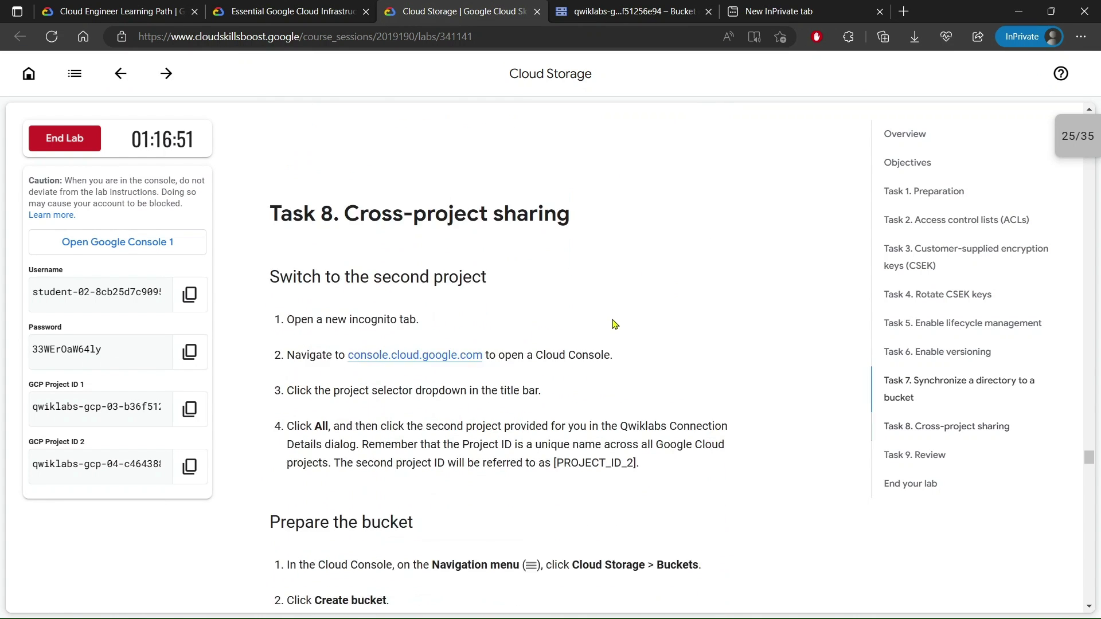
drag(313, 259, 603, 281)
click(451, 282)
drag(313, 260, 625, 261)
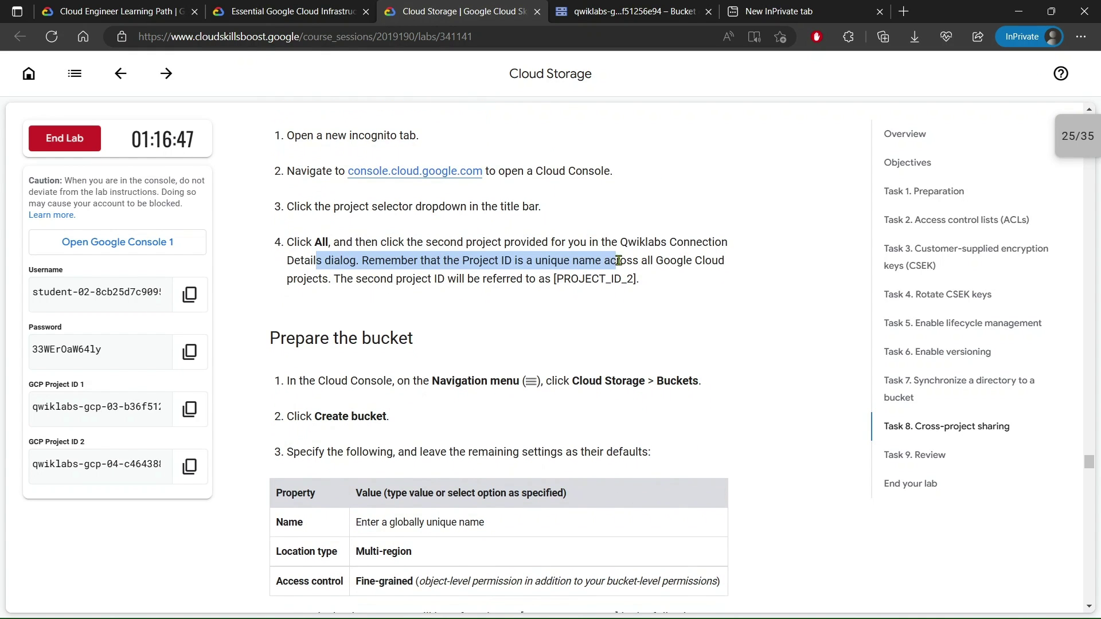
scroll(486, 299, down, 4)
drag(320, 162, 547, 161)
click(582, 156)
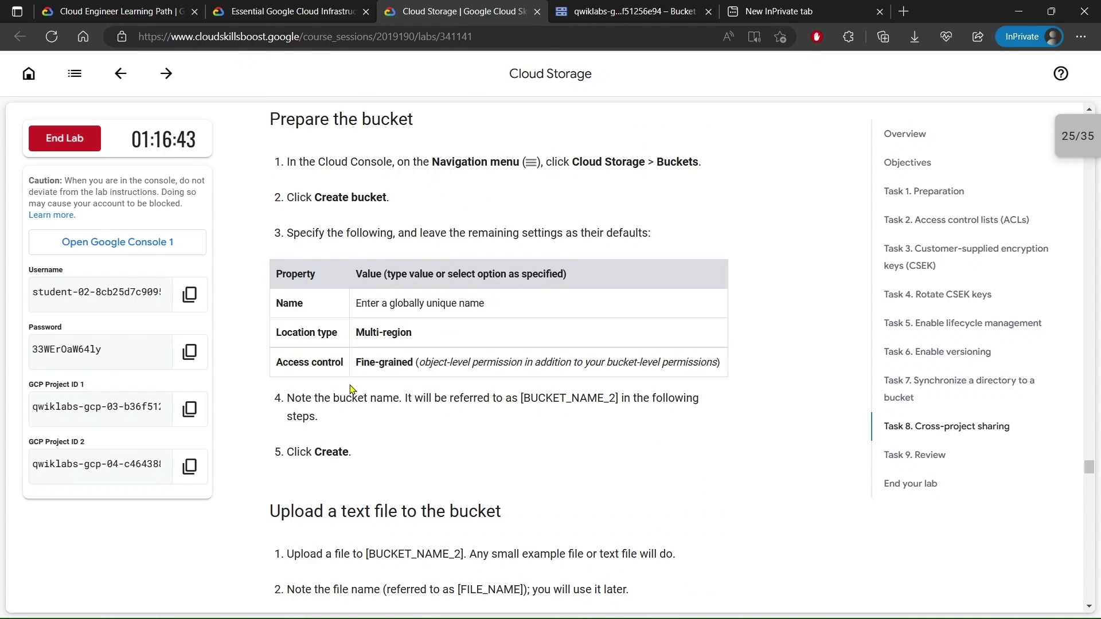
Step: End the Cloud Shell session with the exit command and leave the bucket's details page
click(602, 11)
text(exi)
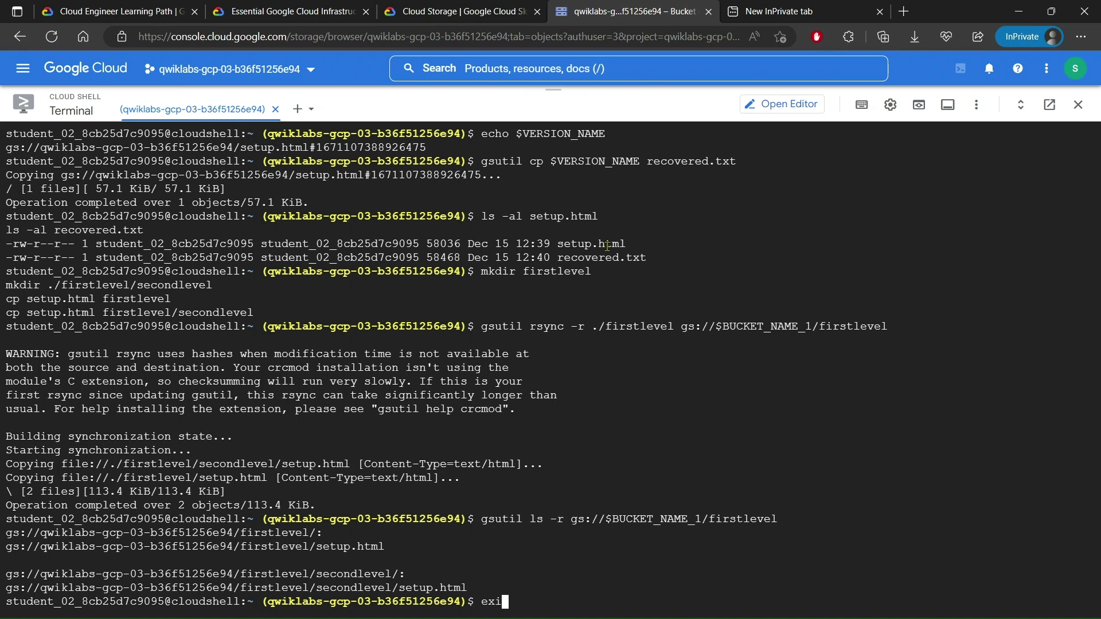
text(t)
key(Return)
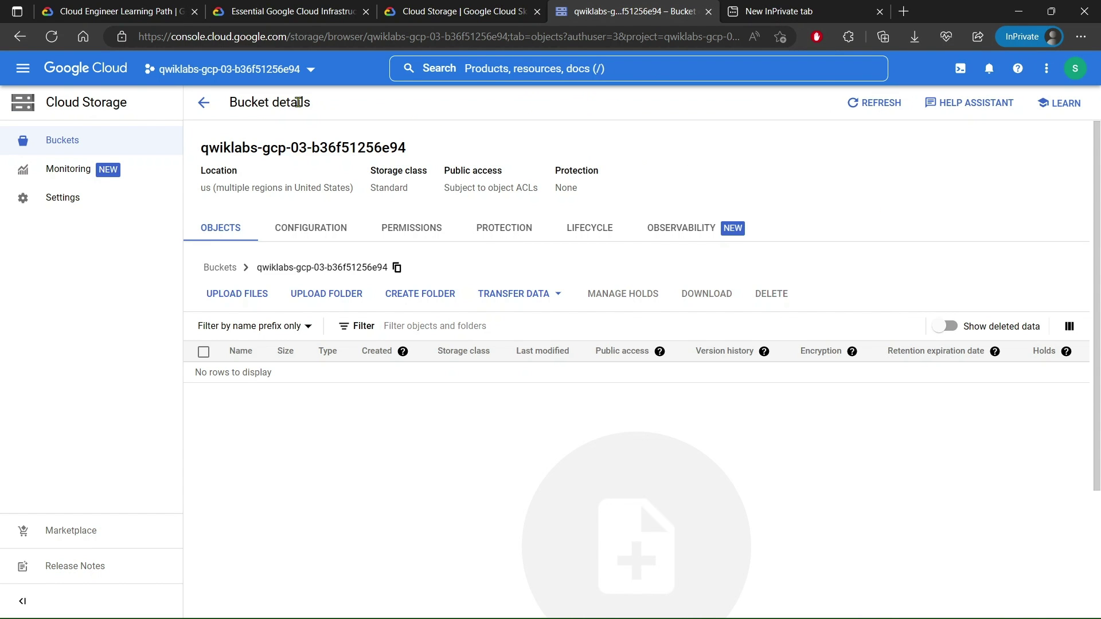
click(204, 103)
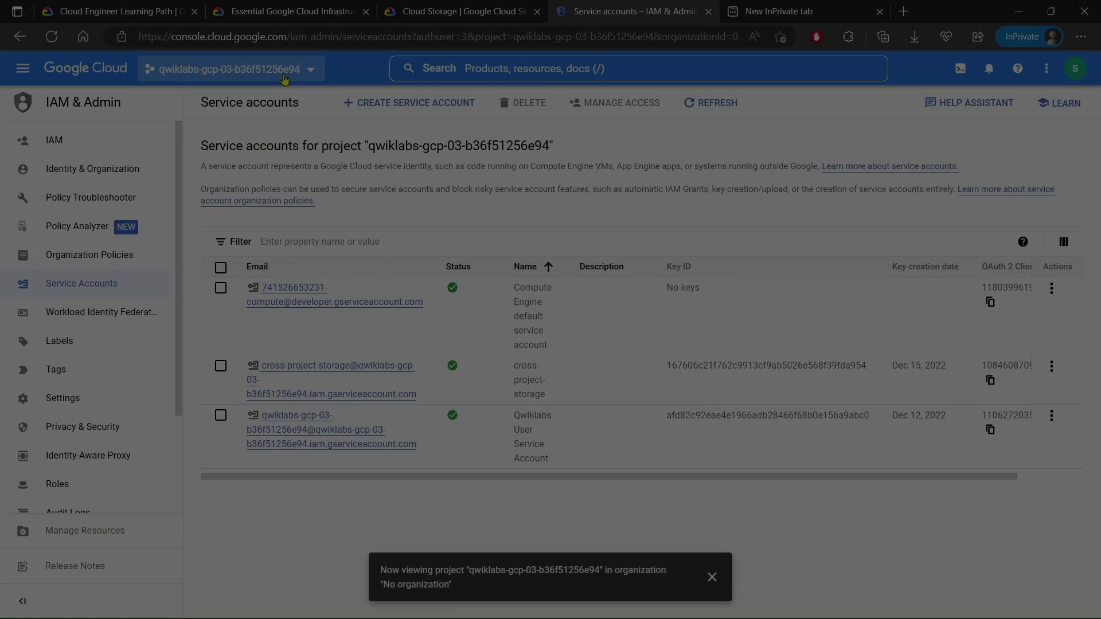
Step: Switch the console to the lab's second project, qwiklabs-gcp-04-c4643885a166, checking its ID against the lab's GCP Project ID 2
click(284, 77)
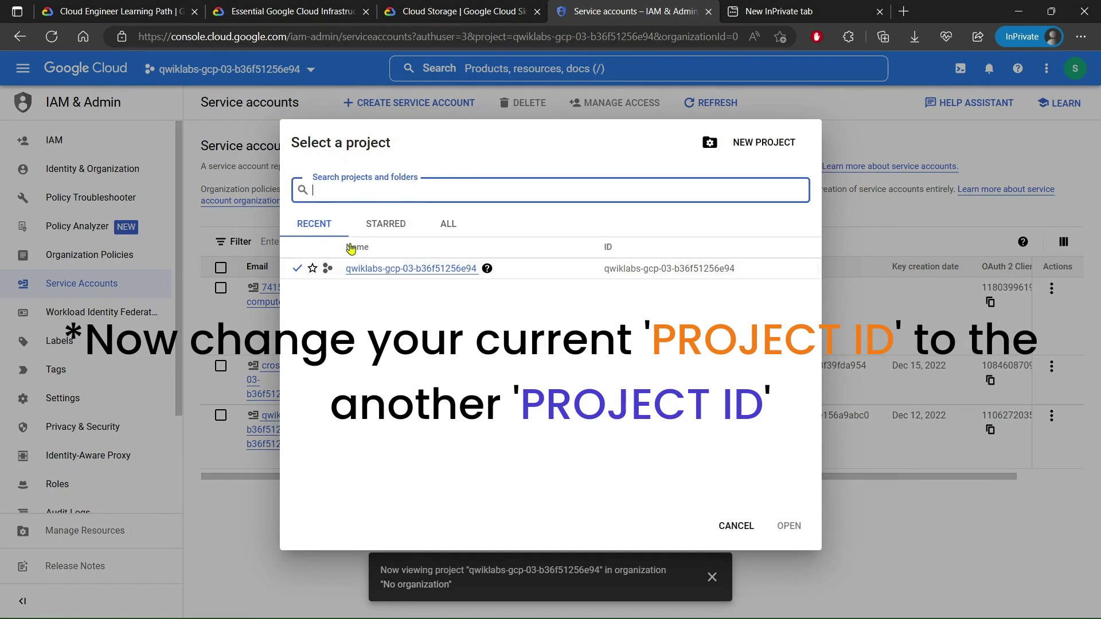
click(382, 224)
click(447, 225)
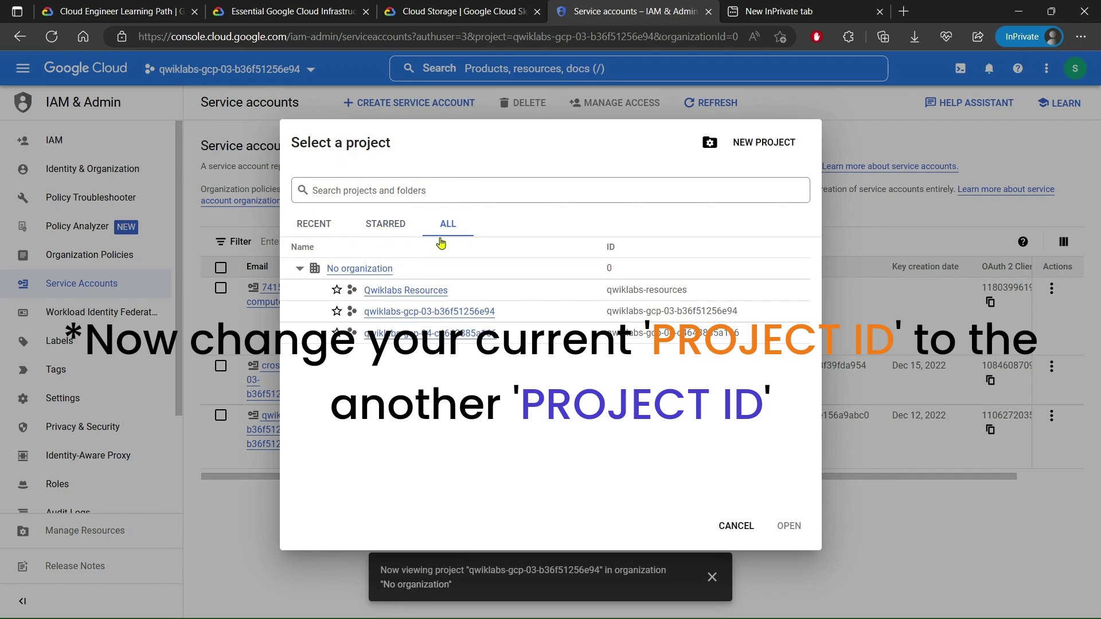
click(458, 12)
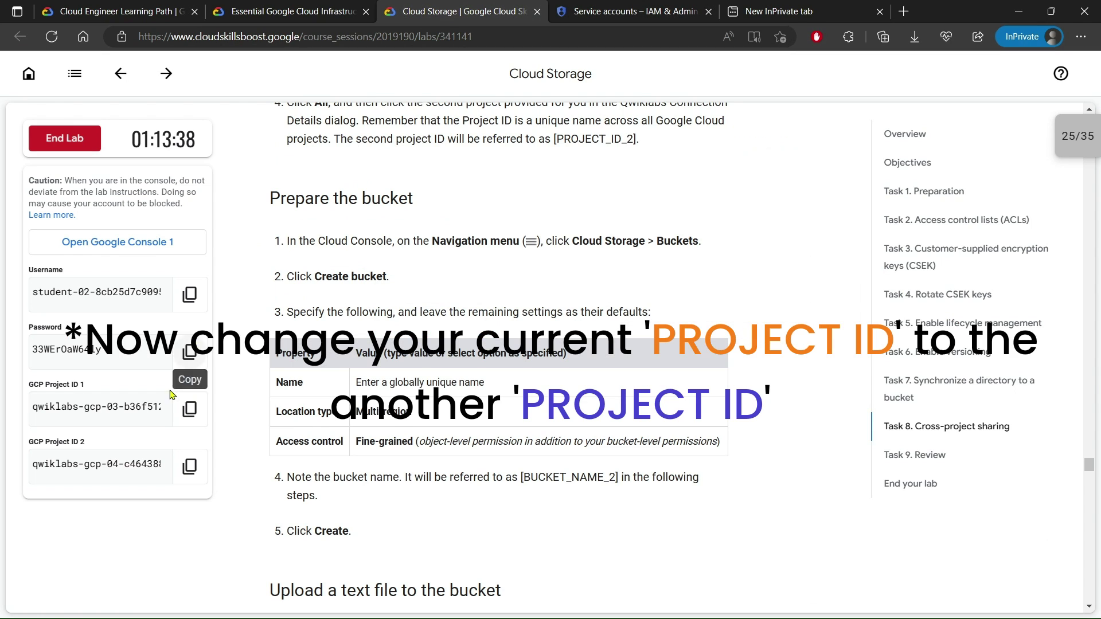
click(155, 470)
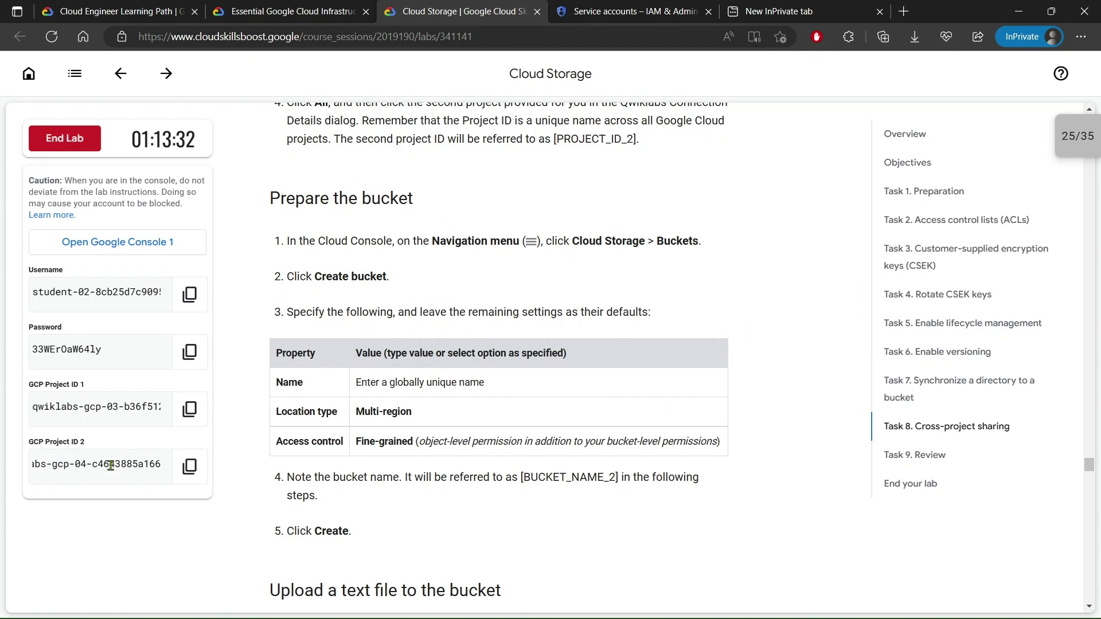
click(190, 466)
click(577, 8)
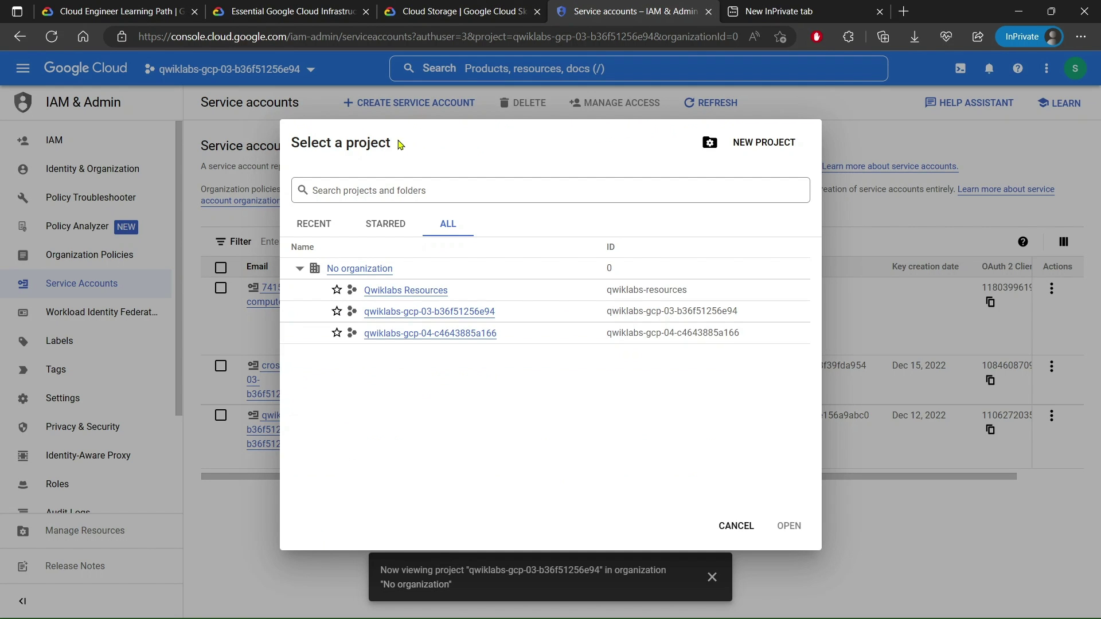
click(480, 334)
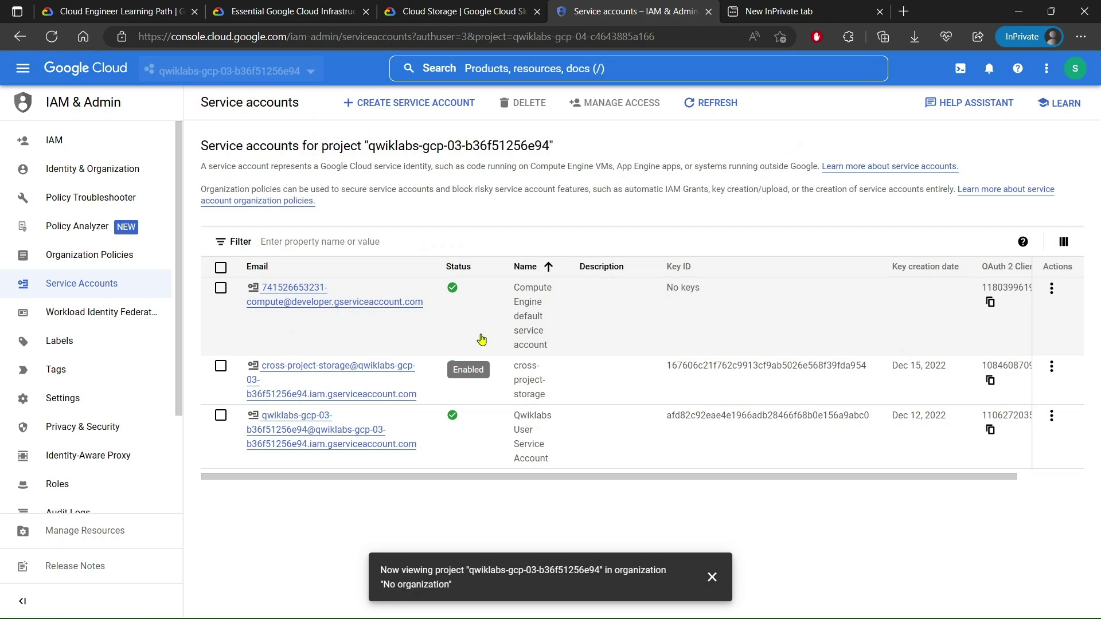
click(712, 577)
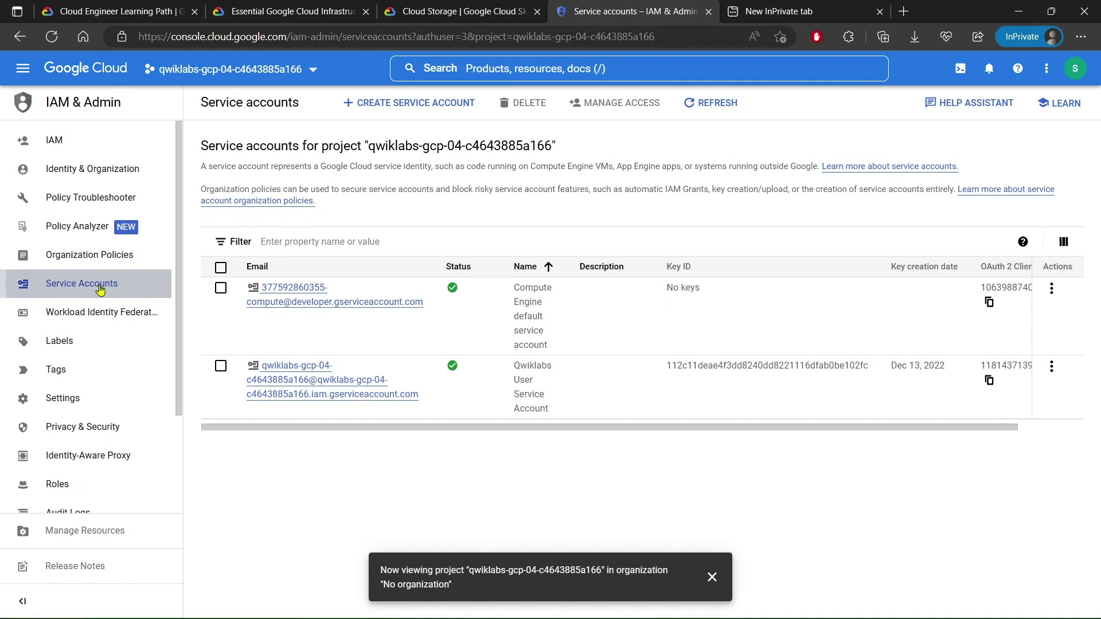
Step: Check the lab's bucket preparation instructions and open the Cloud Storage Buckets page of the second project
click(435, 10)
scroll(463, 236, down, 2)
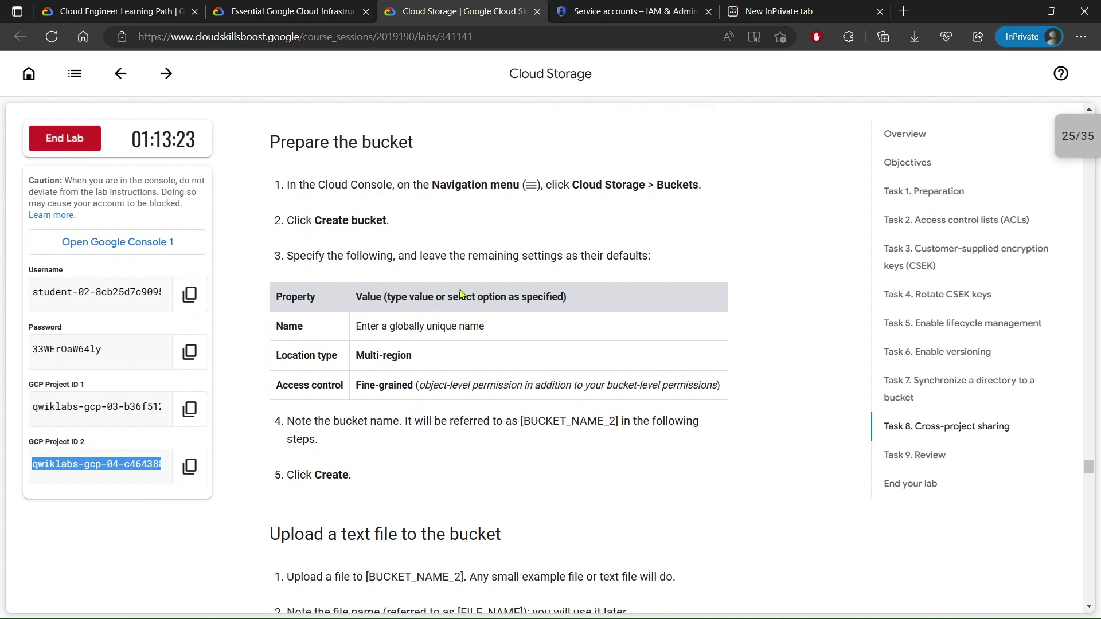
click(583, 8)
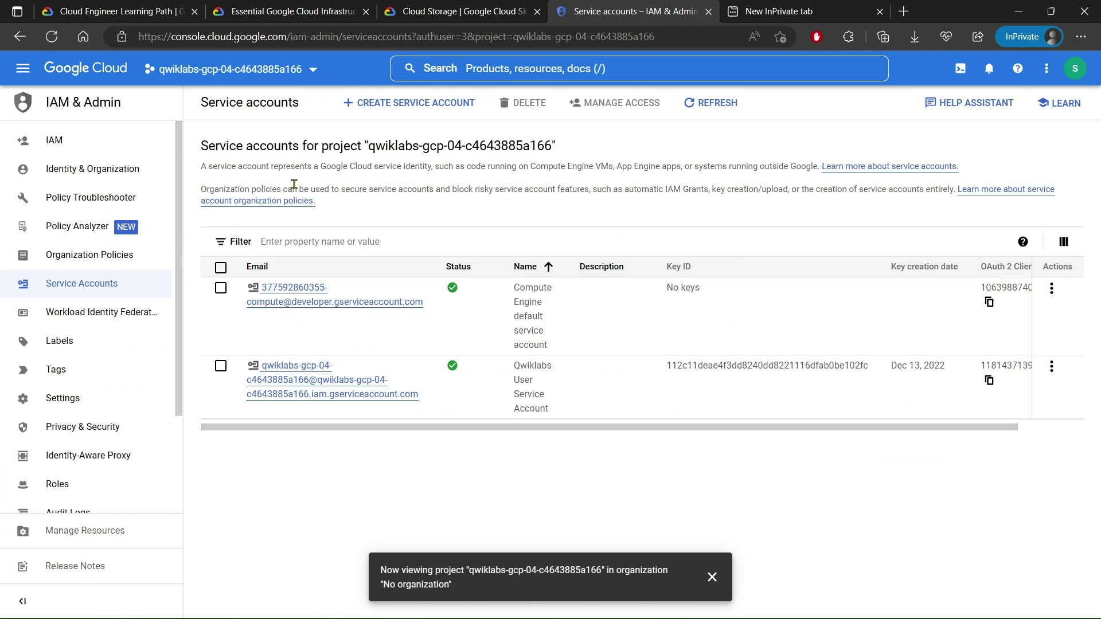
click(23, 68)
mouse_move(69, 439)
mouse_move(79, 408)
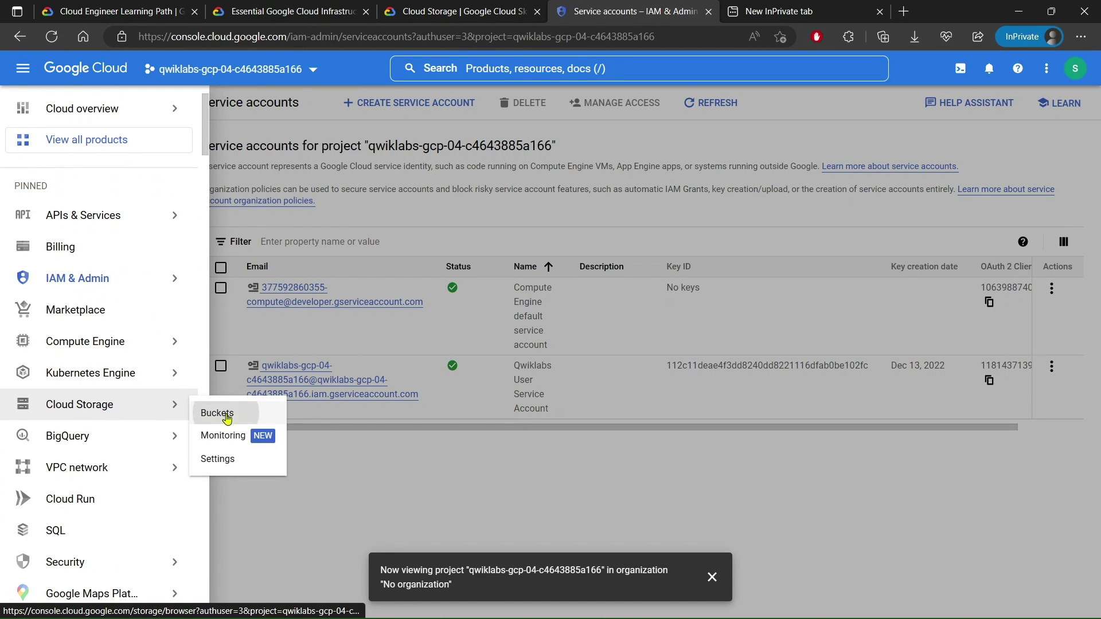
click(207, 413)
click(711, 576)
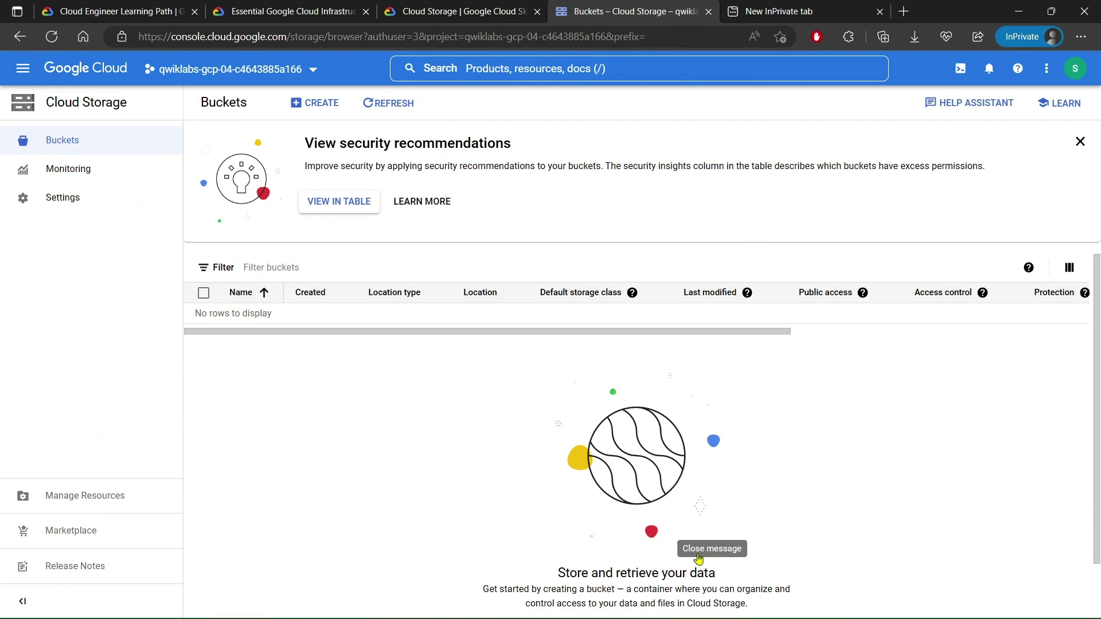
Step: Copy the lab's GCP Project ID 2 and start a new bucket named qwiklabs-gcp-04-c4643885a166
click(1070, 148)
click(493, 10)
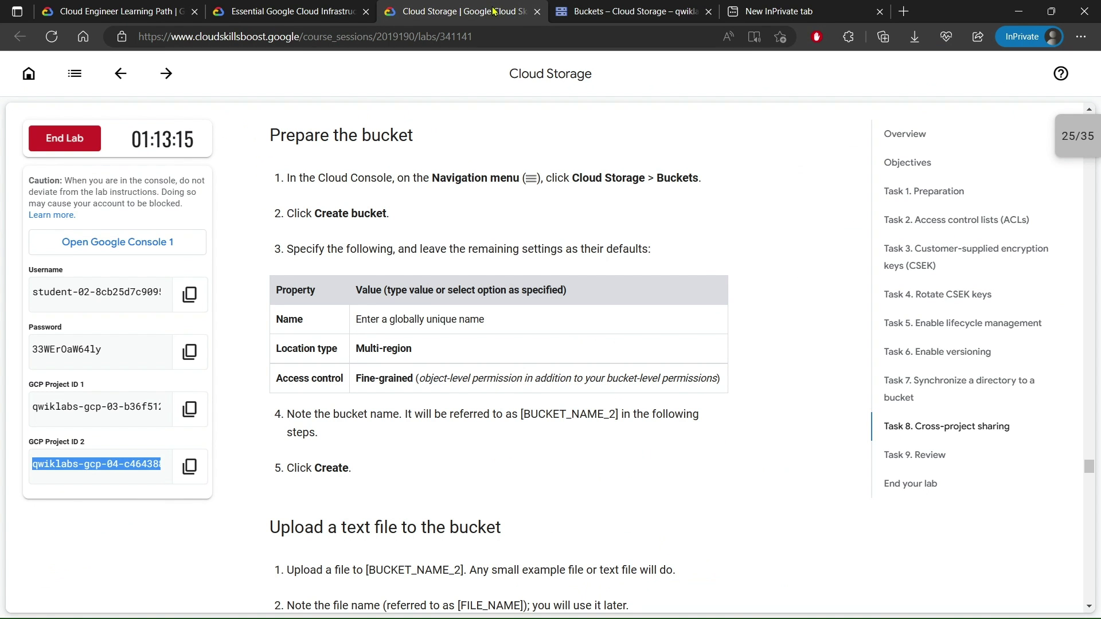
click(183, 467)
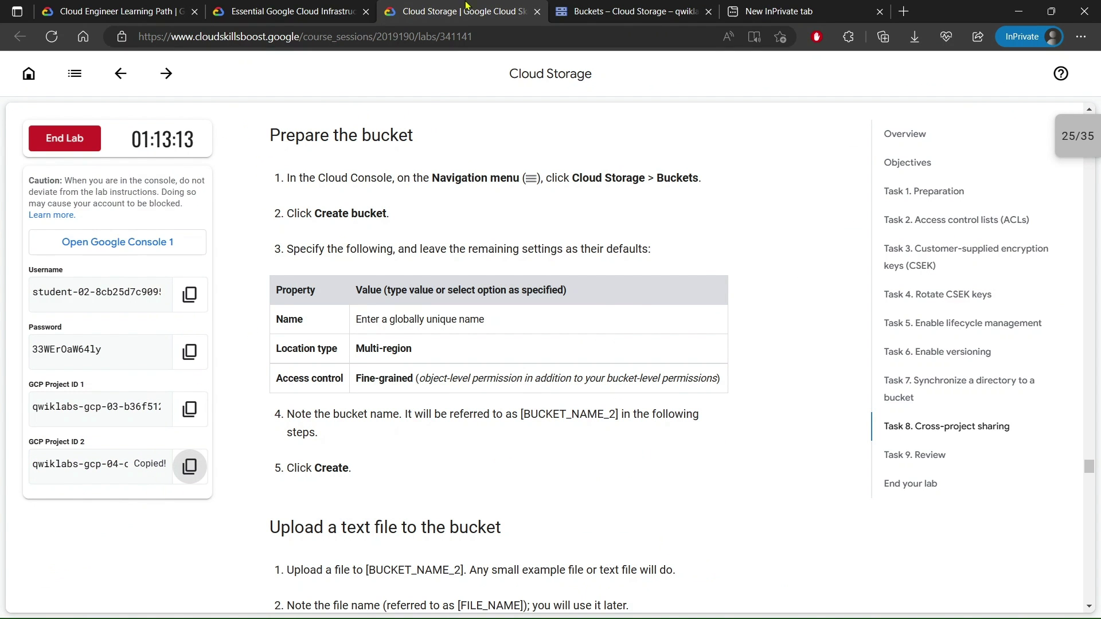
click(591, 7)
click(305, 108)
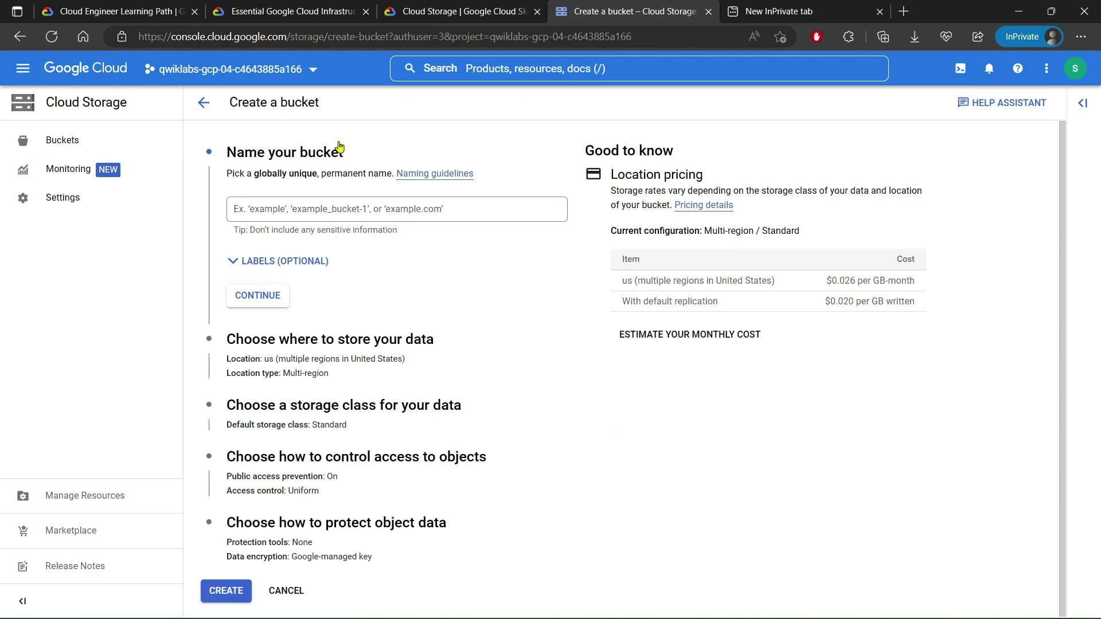
click(339, 207)
key(ctrl+v)
click(273, 294)
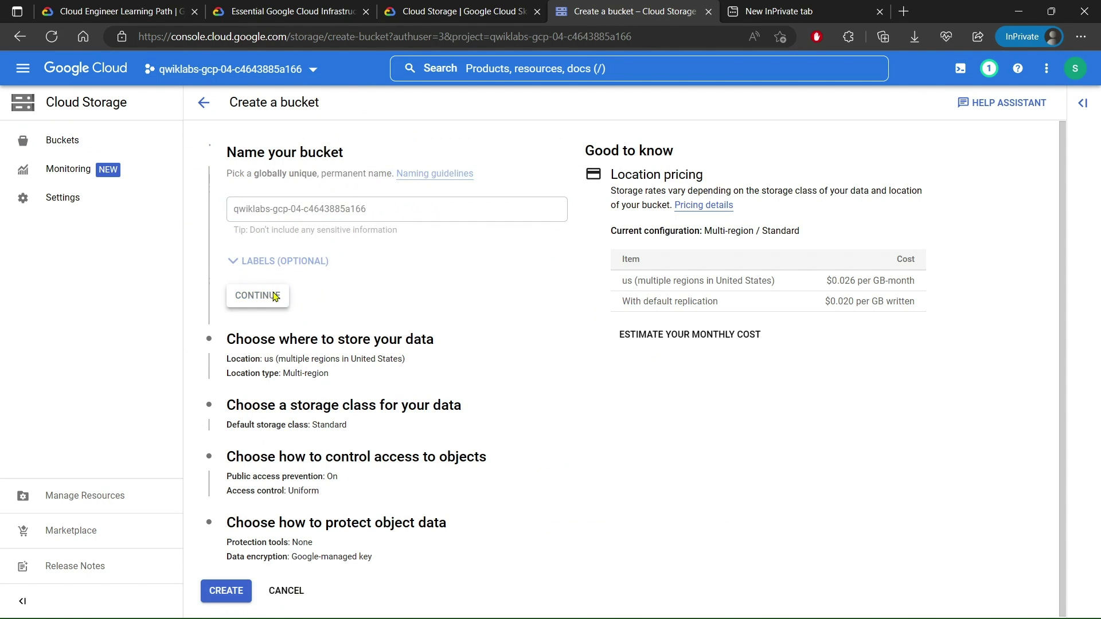
Step: Create the bucket with Multi-region location, Standard class and Fine-grained access control, keeping public access prevention enforced
scroll(393, 322, down, 2)
click(255, 371)
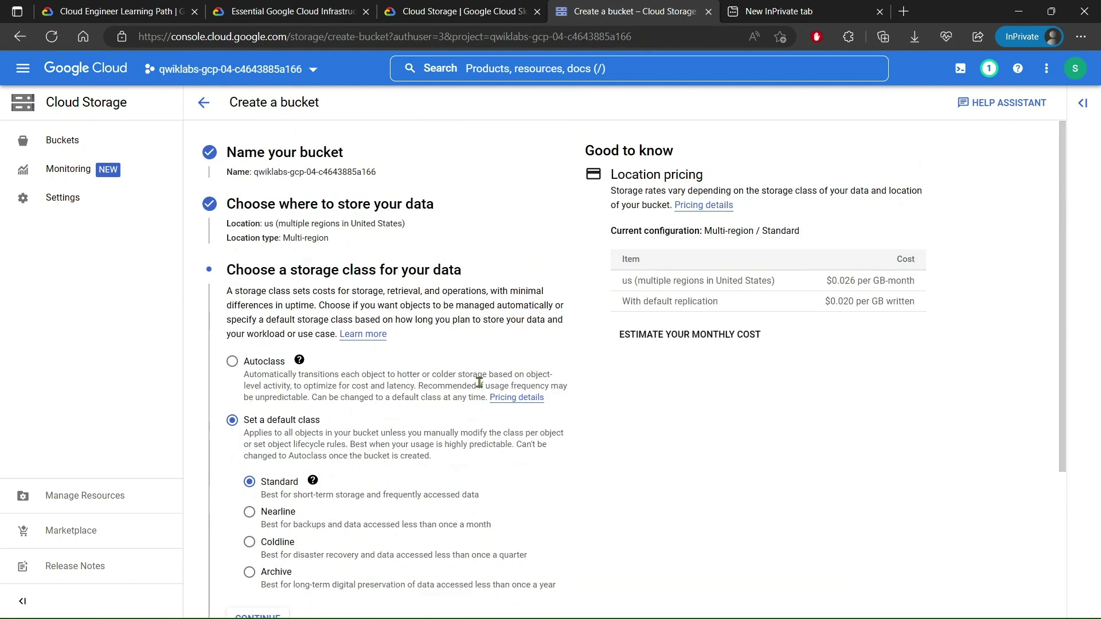
scroll(479, 383, down, 3)
click(257, 412)
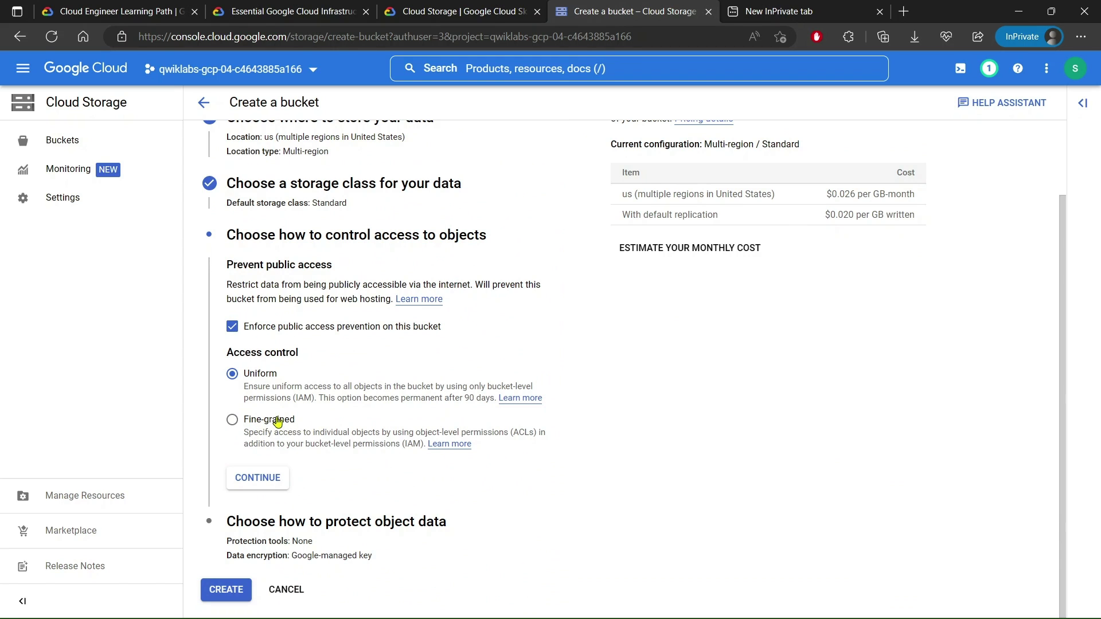
click(259, 474)
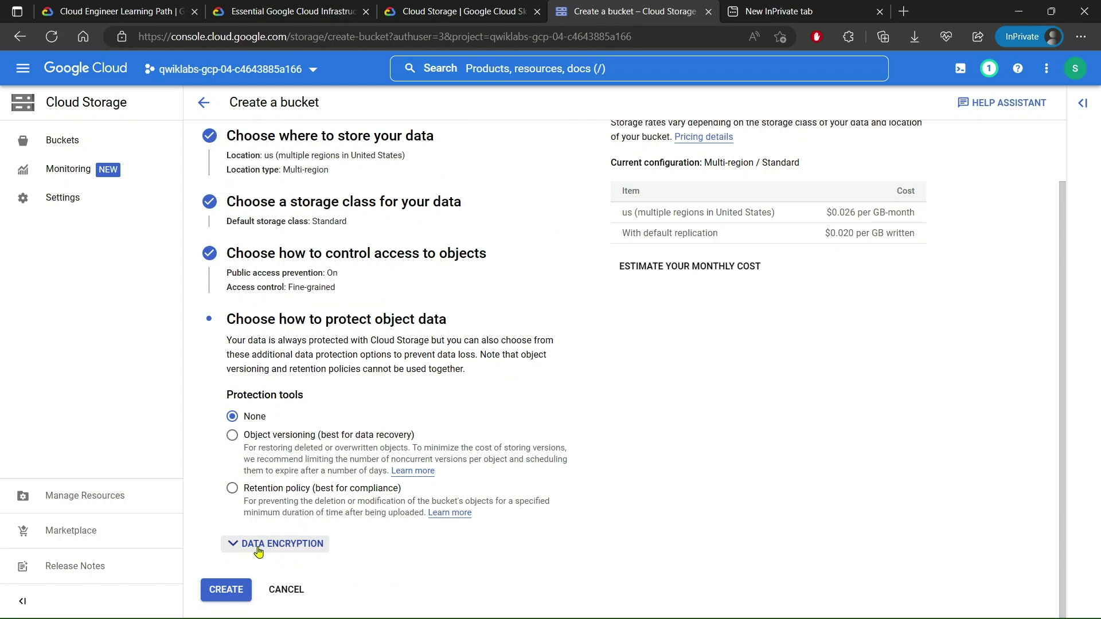
click(225, 590)
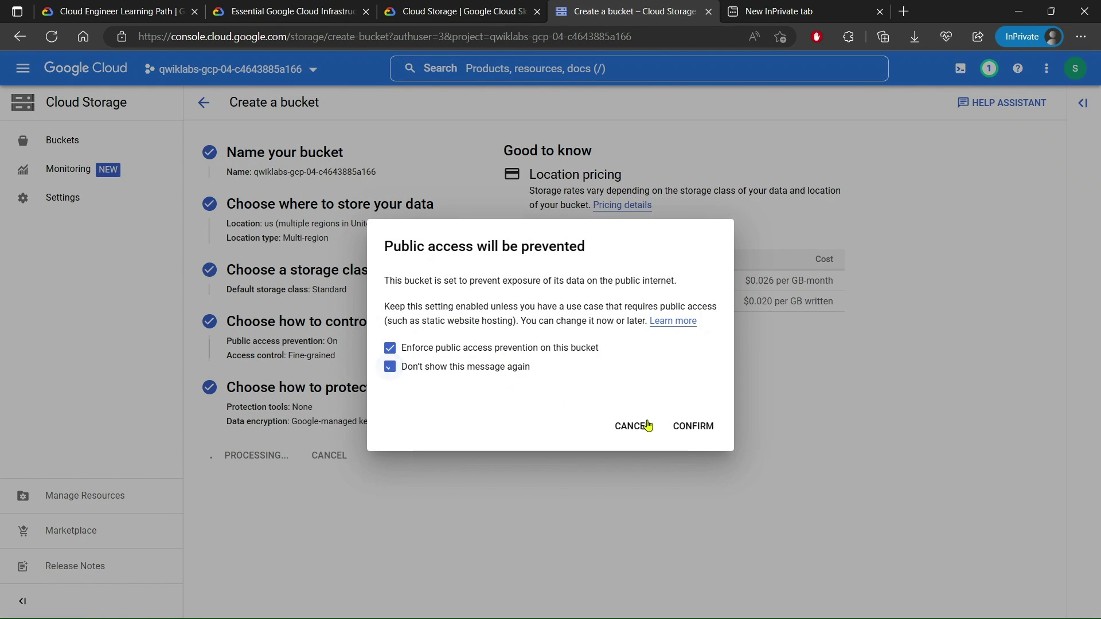
click(698, 425)
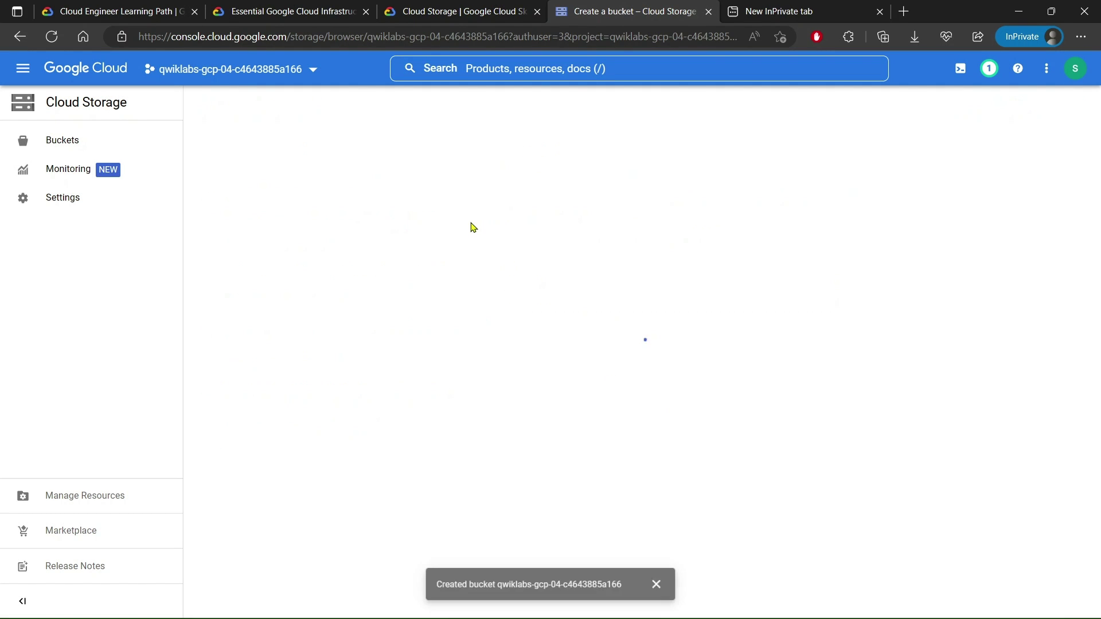
click(662, 584)
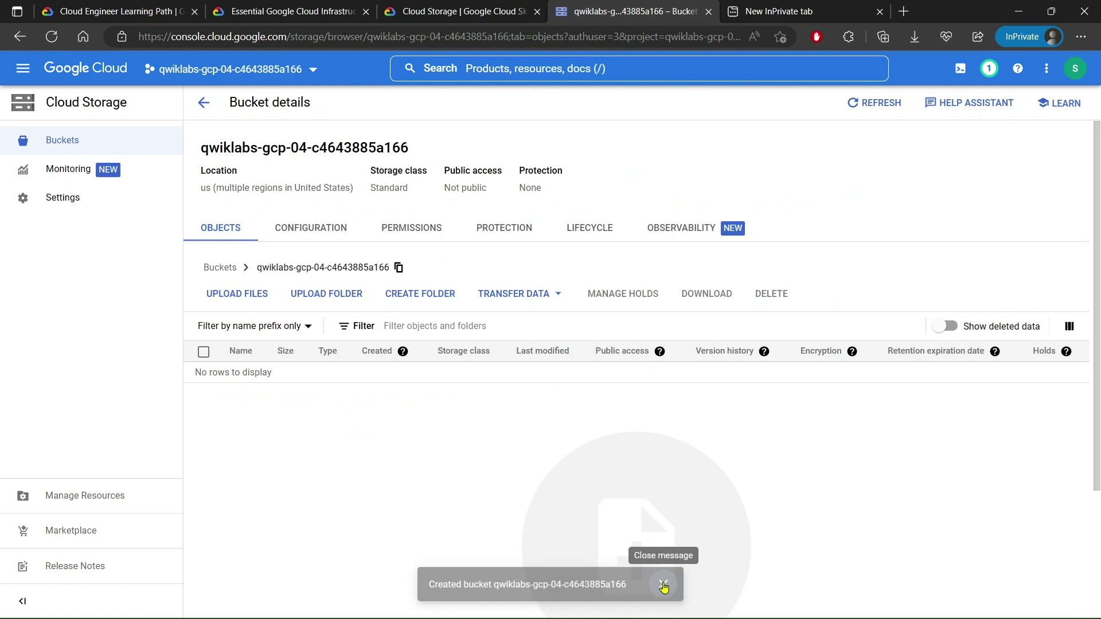
Step: Check the lab's upload instruction and upload sample.txt from the FILES folder to the bucket qwiklabs-gcp-04-c4643885a166
click(459, 11)
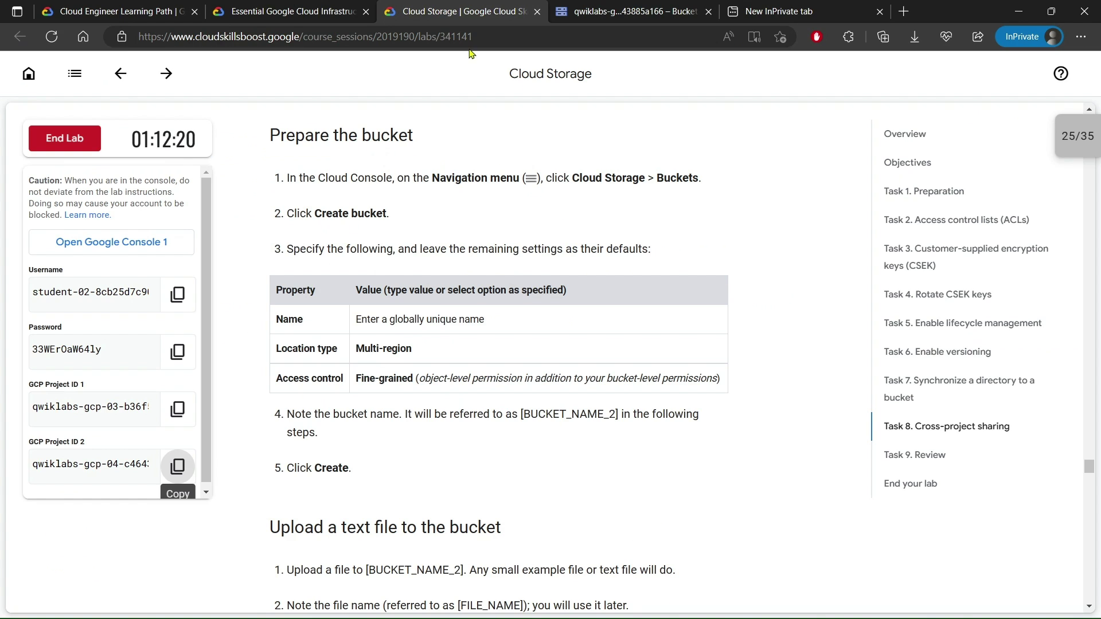
scroll(443, 244, down, 3)
scroll(444, 244, down, 2)
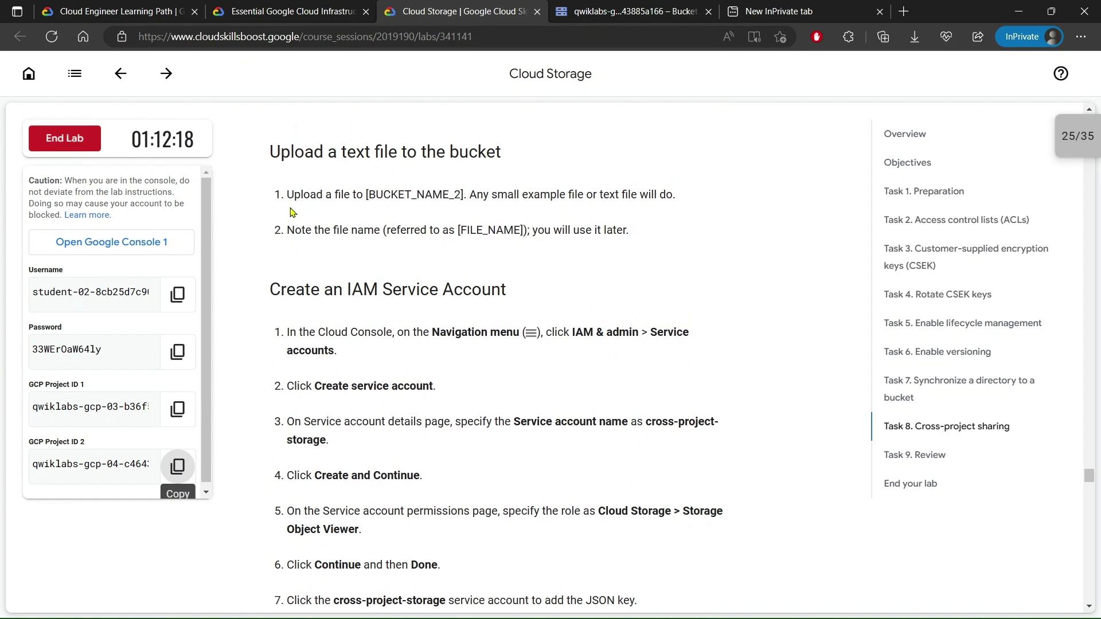
drag(286, 195, 656, 192)
click(673, 190)
click(619, 16)
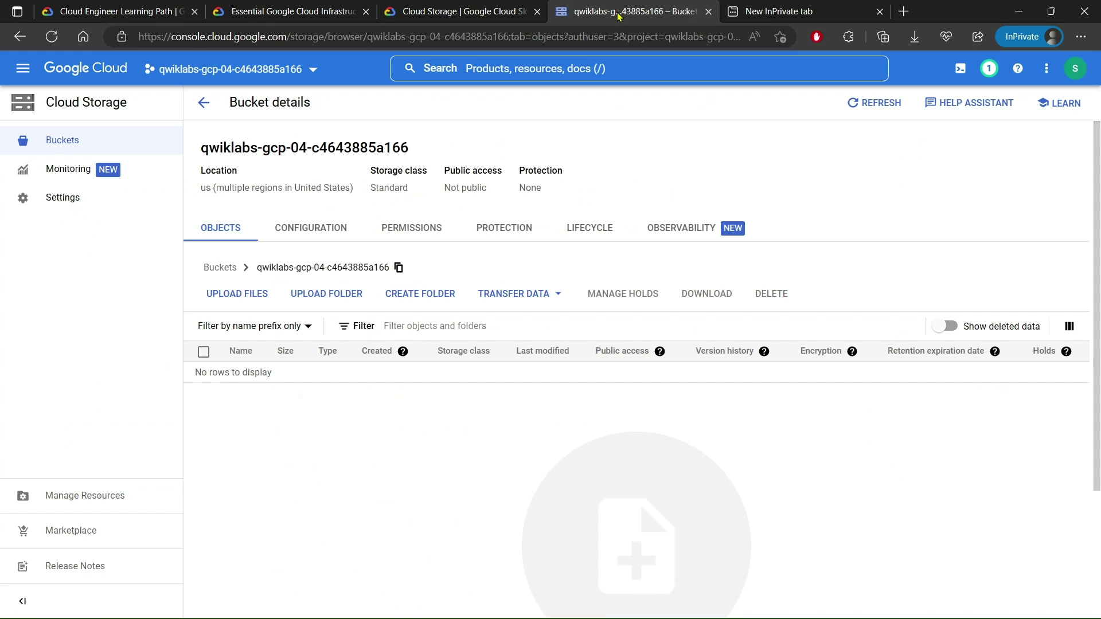
click(238, 296)
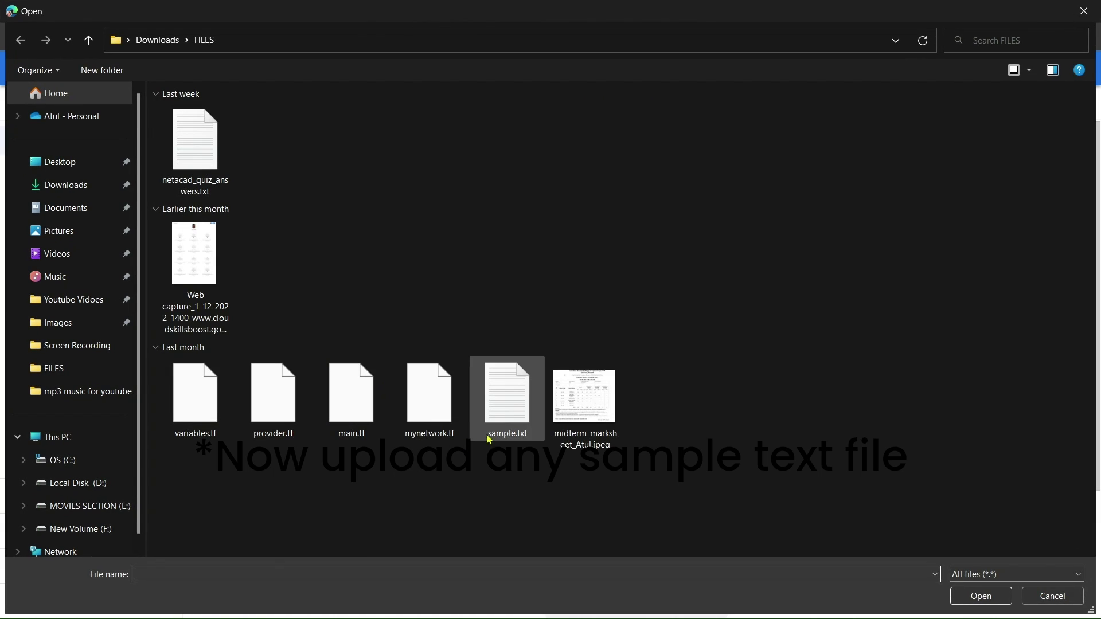
click(508, 414)
click(979, 594)
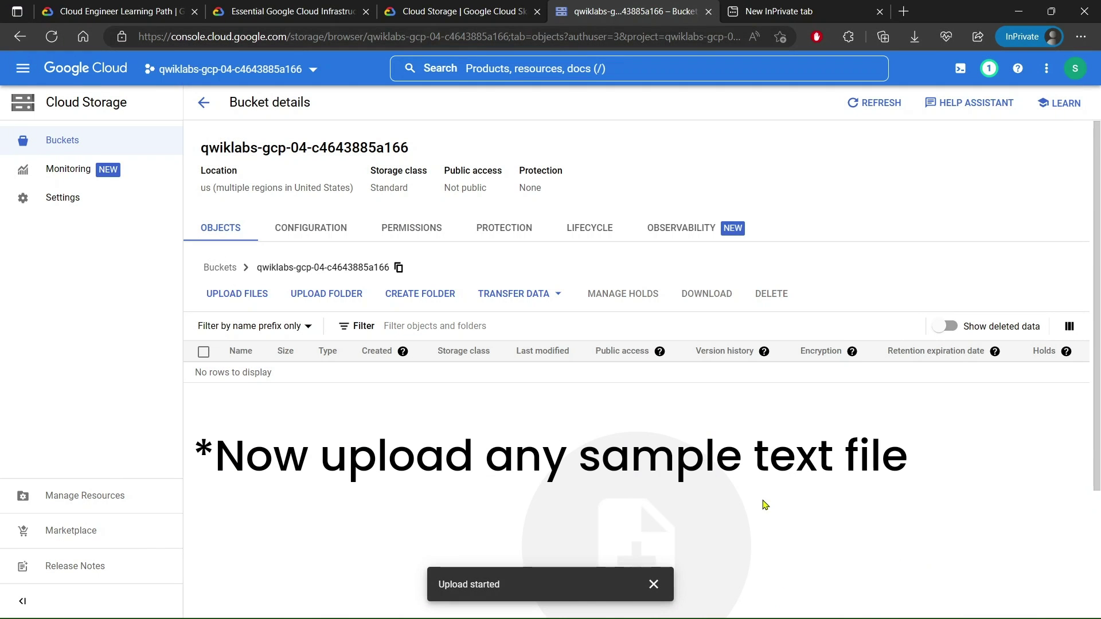
click(653, 584)
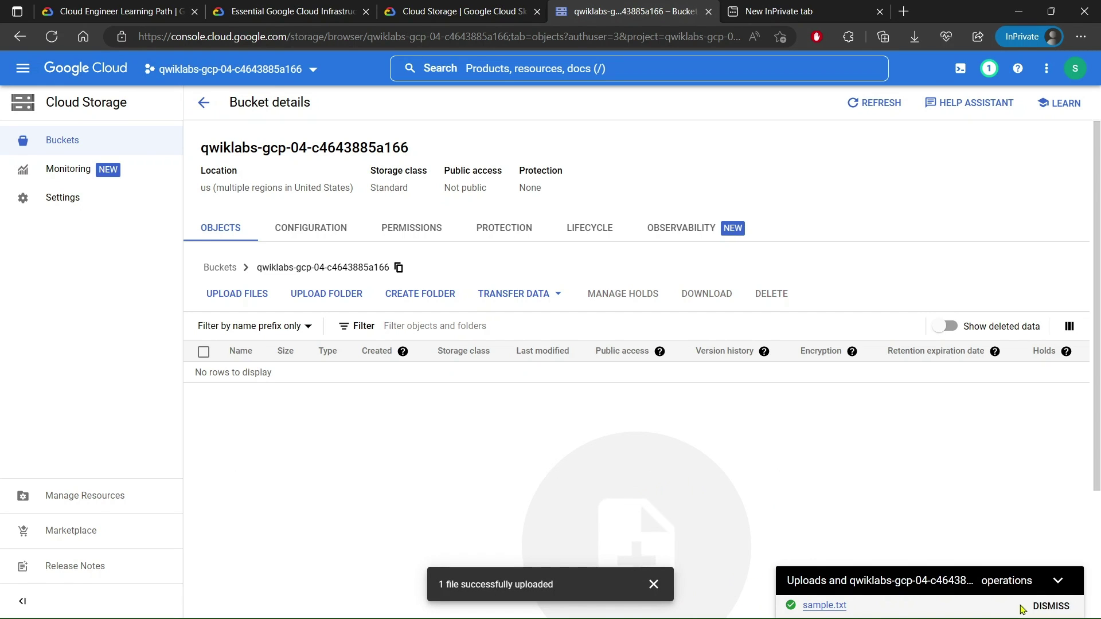
Step: Read the lab's IAM service account instructions and copy the service account name cross-project-storage
click(465, 8)
scroll(355, 321, down, 2)
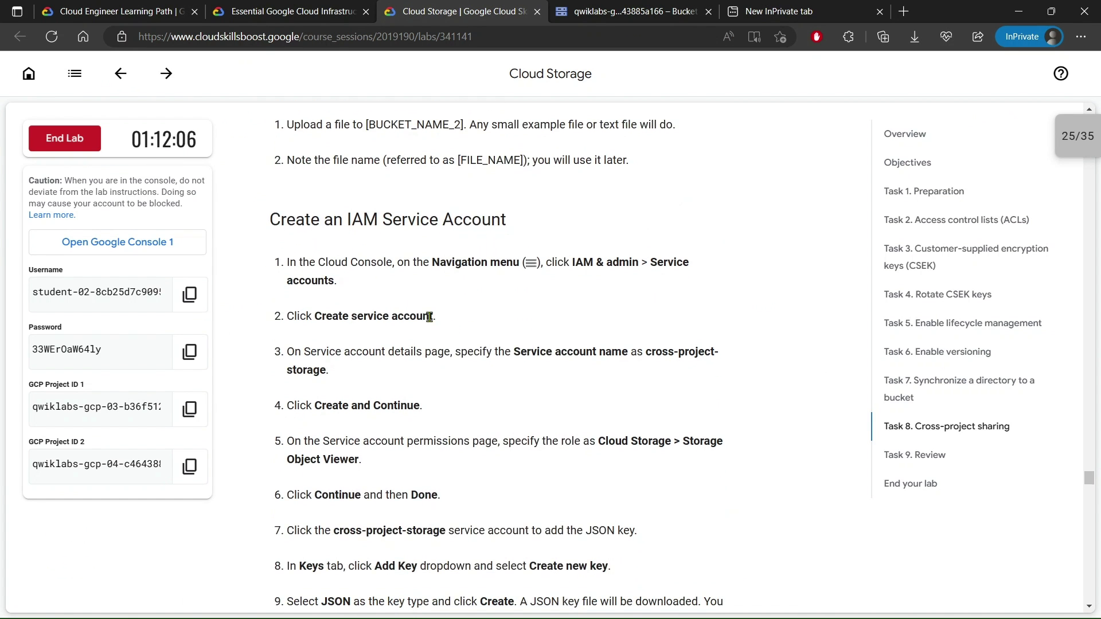
drag(342, 275, 431, 275)
click(663, 259)
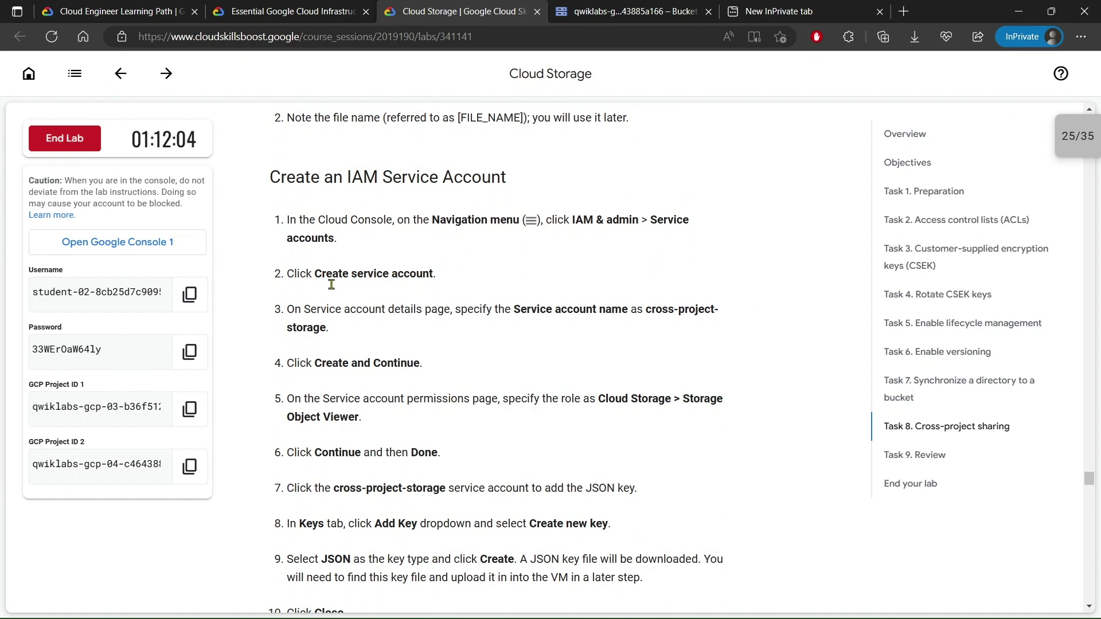
scroll(663, 259, down, 3)
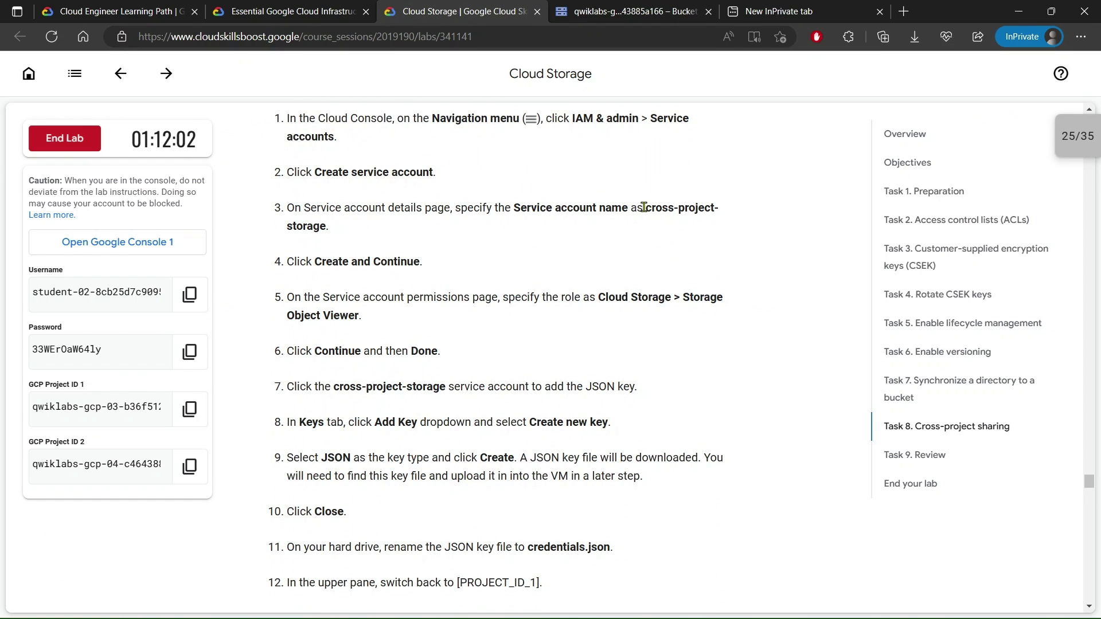
drag(644, 207, 657, 223)
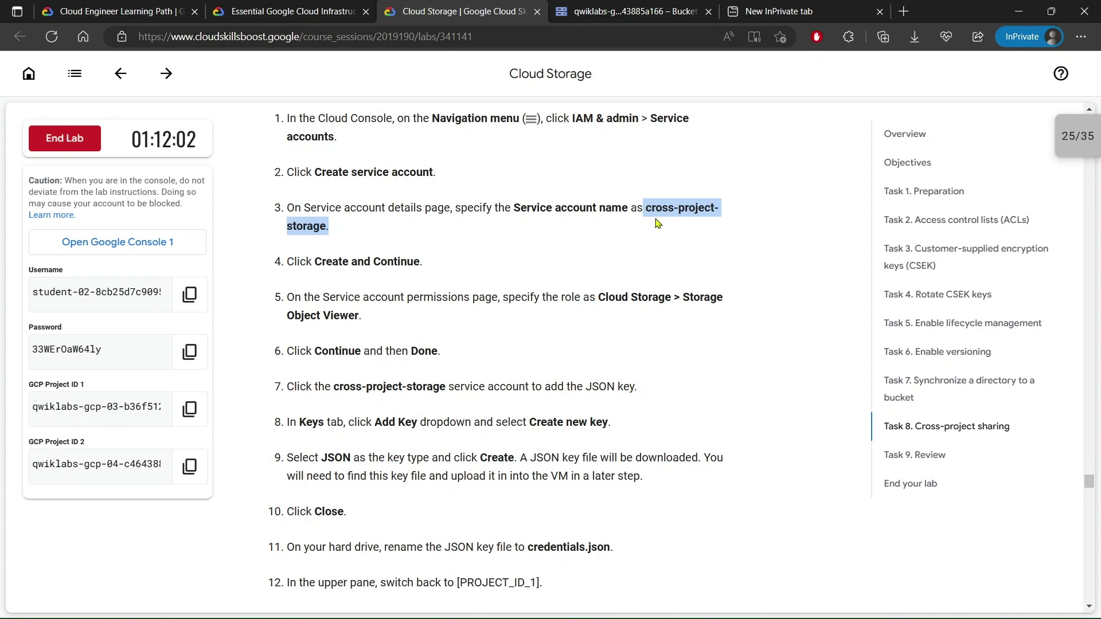
right_click(313, 225)
click(344, 235)
Step: Create a service account named cross-project-storage in the second project
click(597, 9)
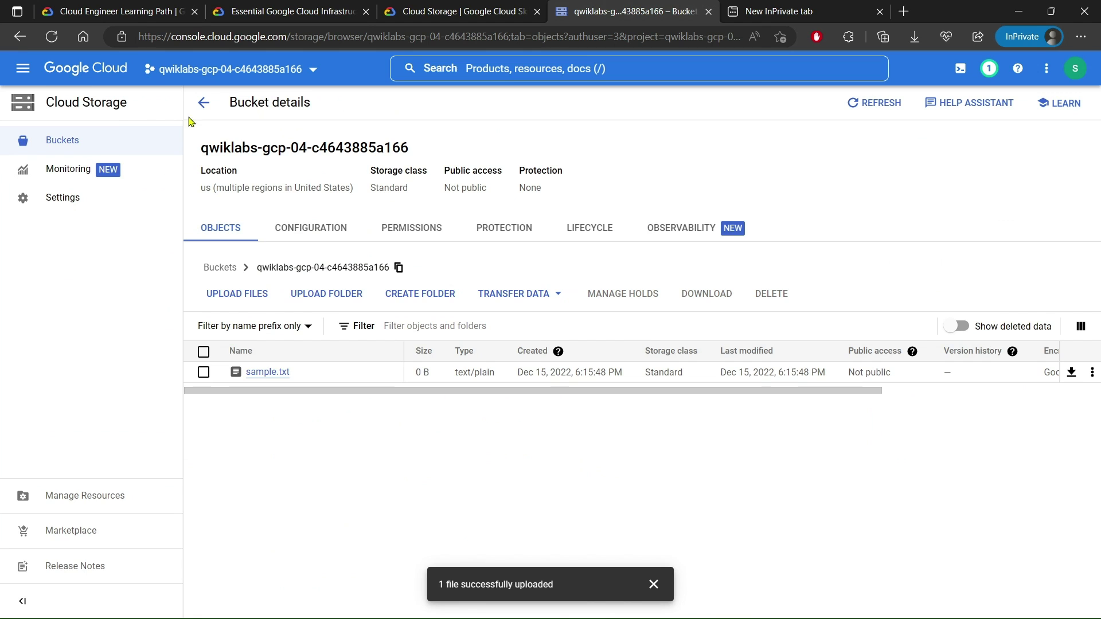
click(19, 77)
mouse_move(129, 280)
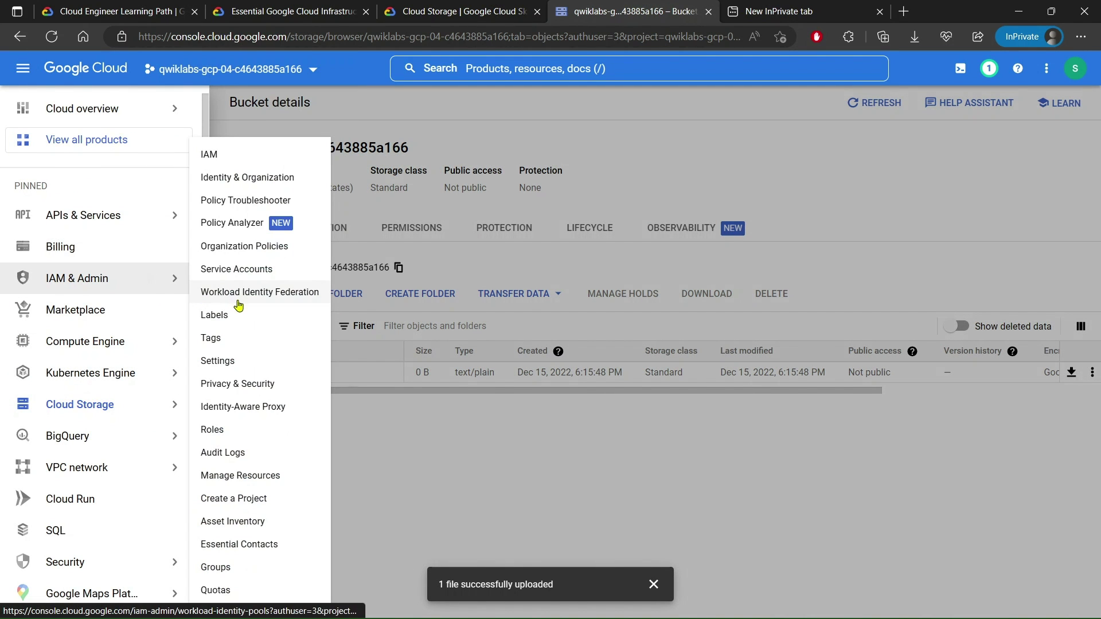
click(239, 269)
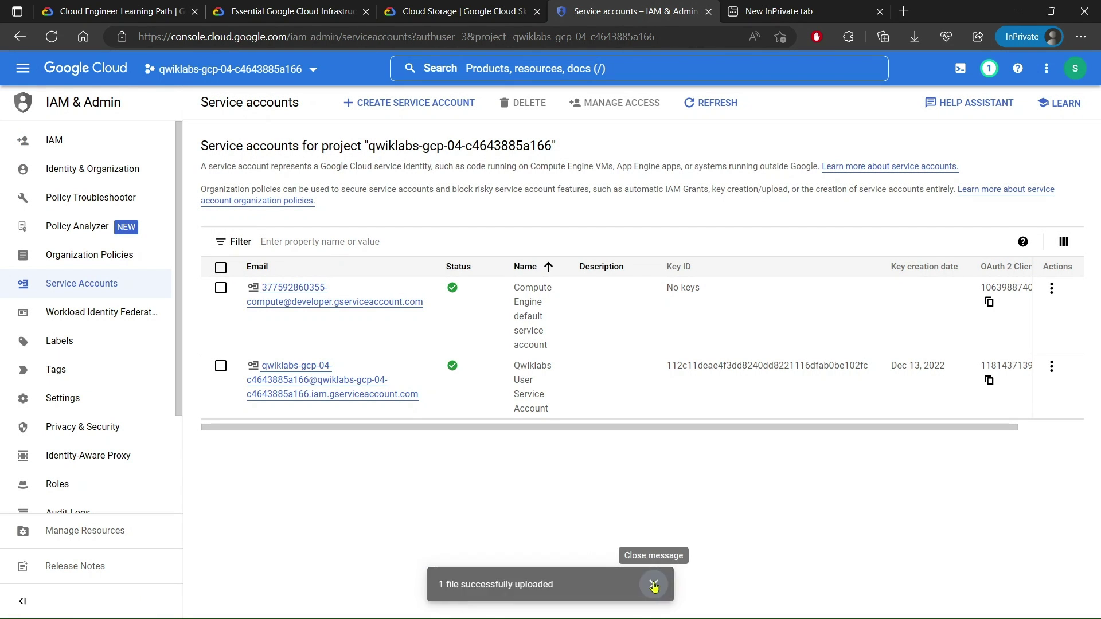
click(654, 585)
click(382, 107)
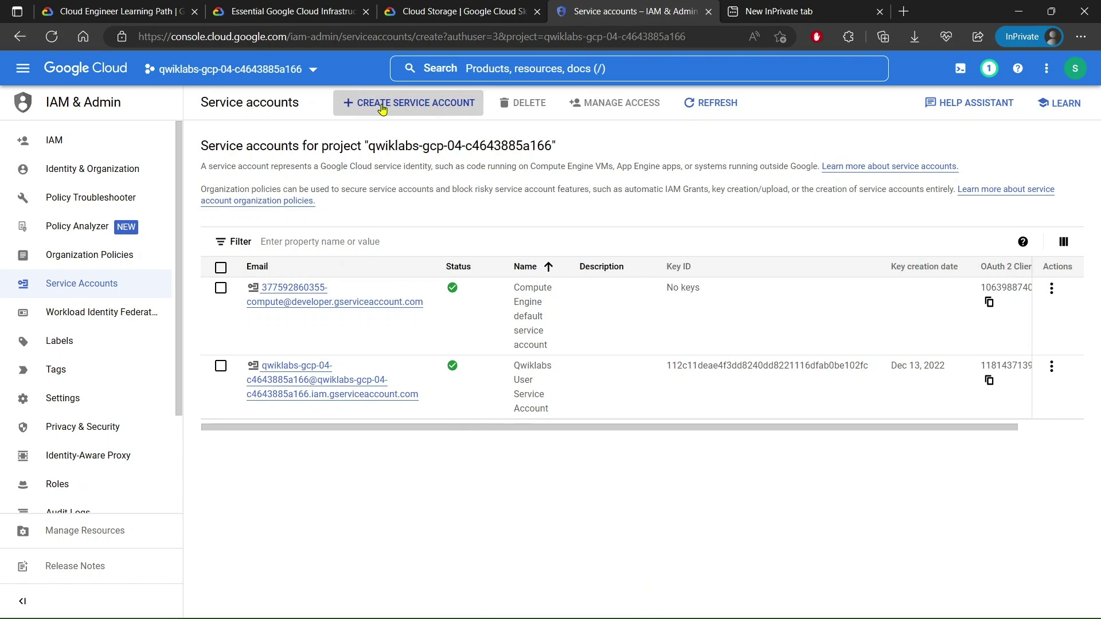
click(357, 182)
key(ctrl+v)
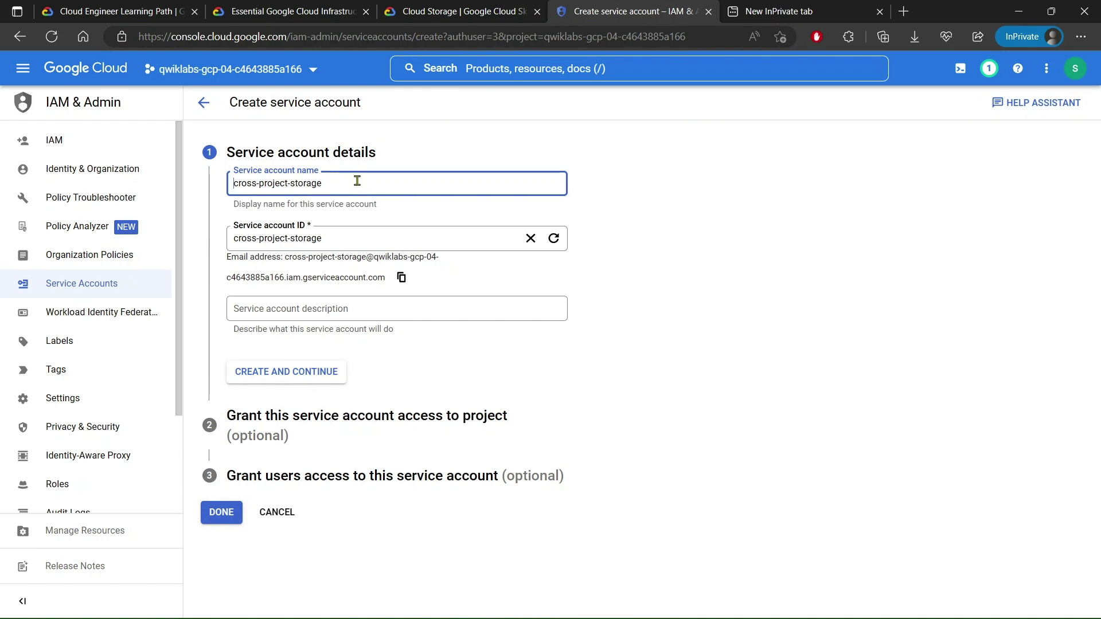
click(301, 374)
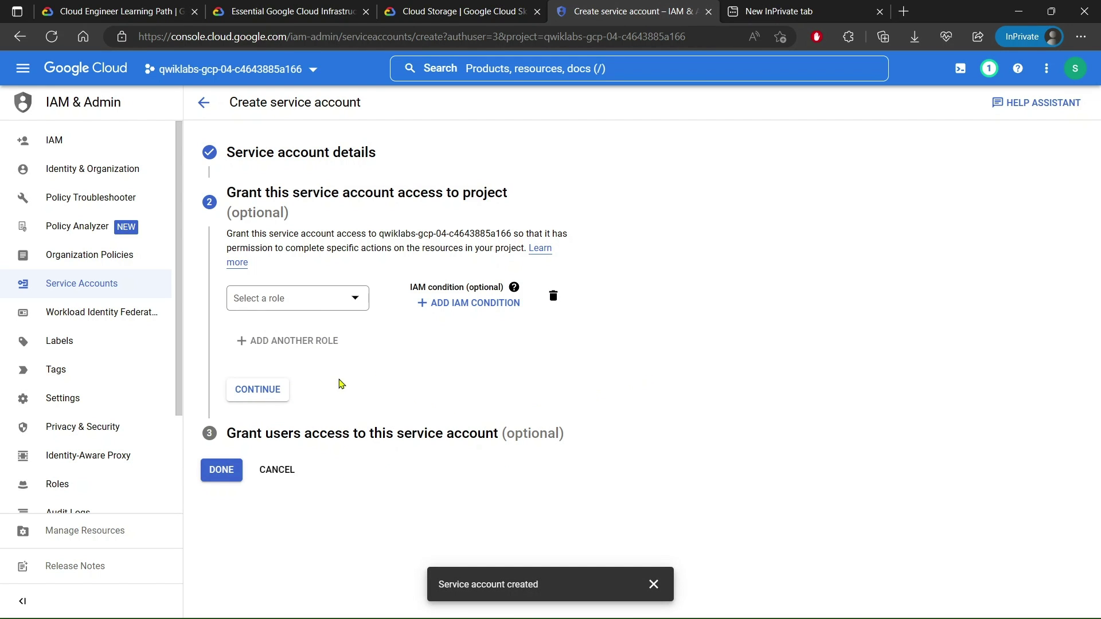
Step: Grant the new service account the Storage Object Viewer role given in the lab and complete its setup
click(307, 301)
click(463, 11)
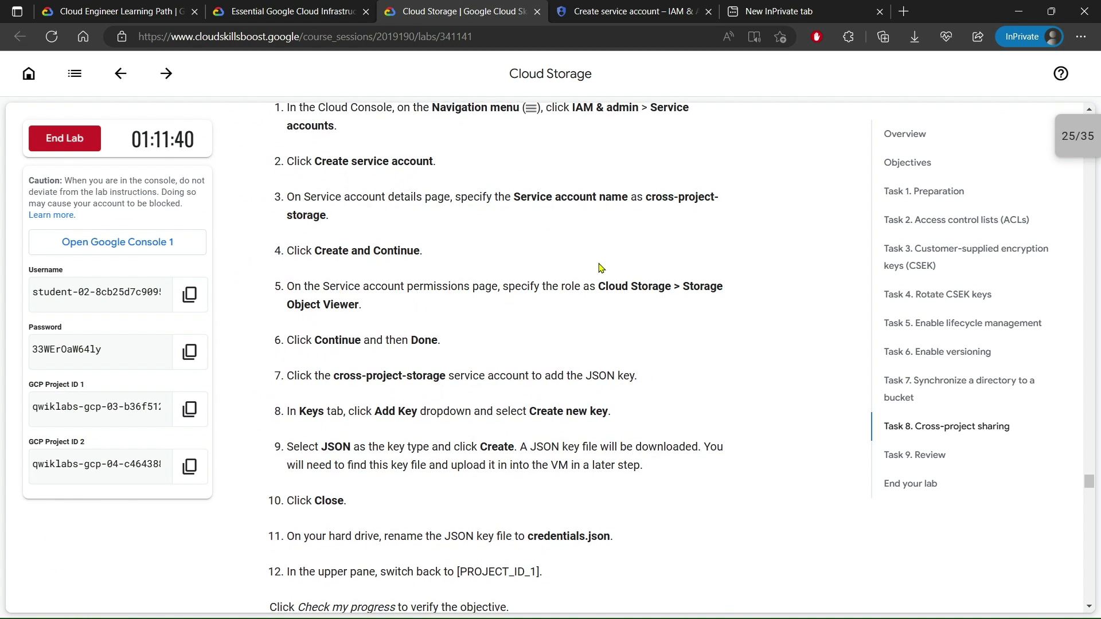
scroll(600, 267, down, 1)
drag(689, 279, 324, 315)
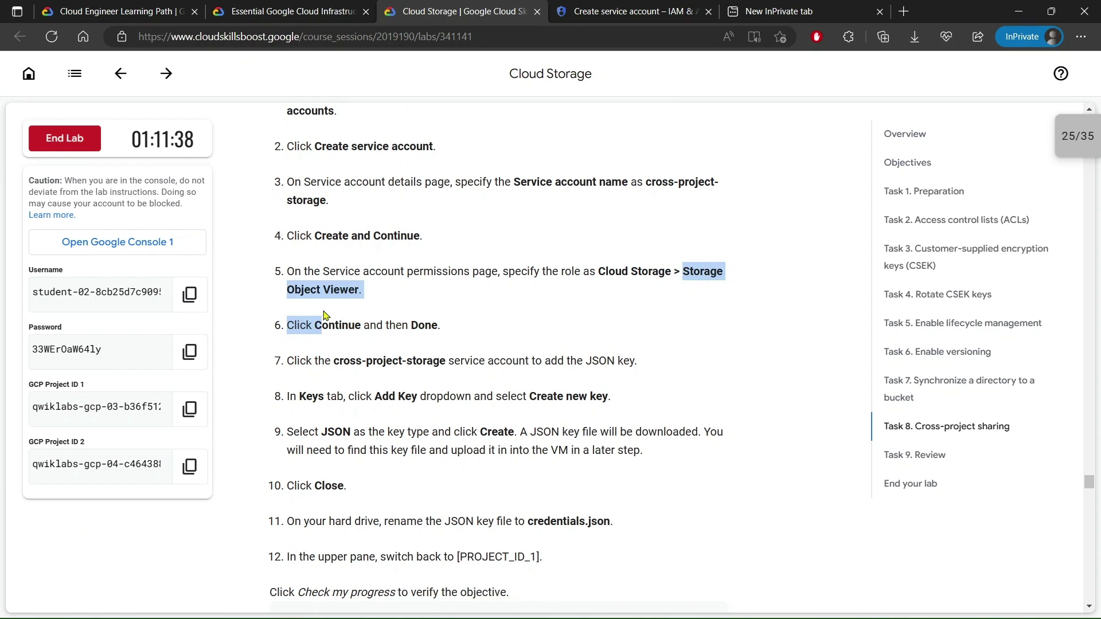
right_click(351, 289)
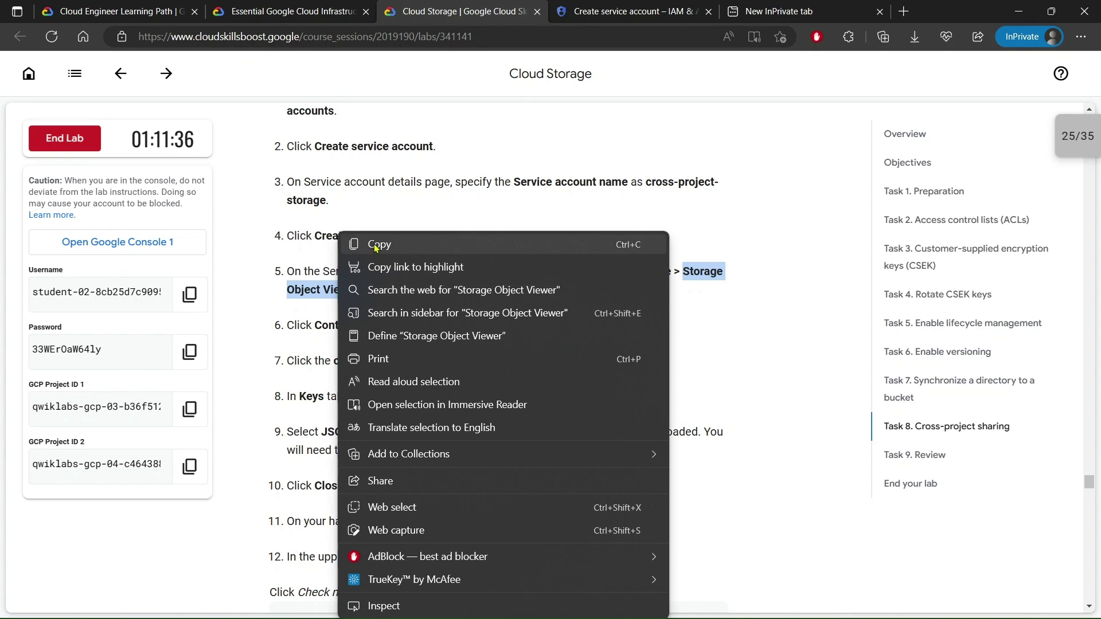
click(423, 251)
key(ctrl+Tab)
key(ctrl+v)
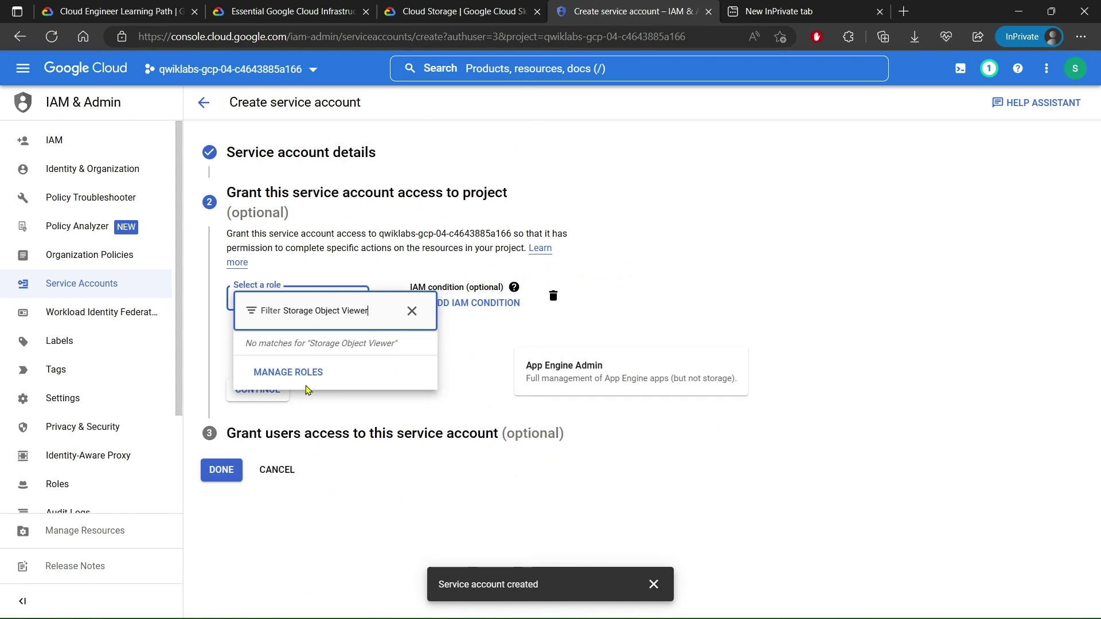
click(271, 411)
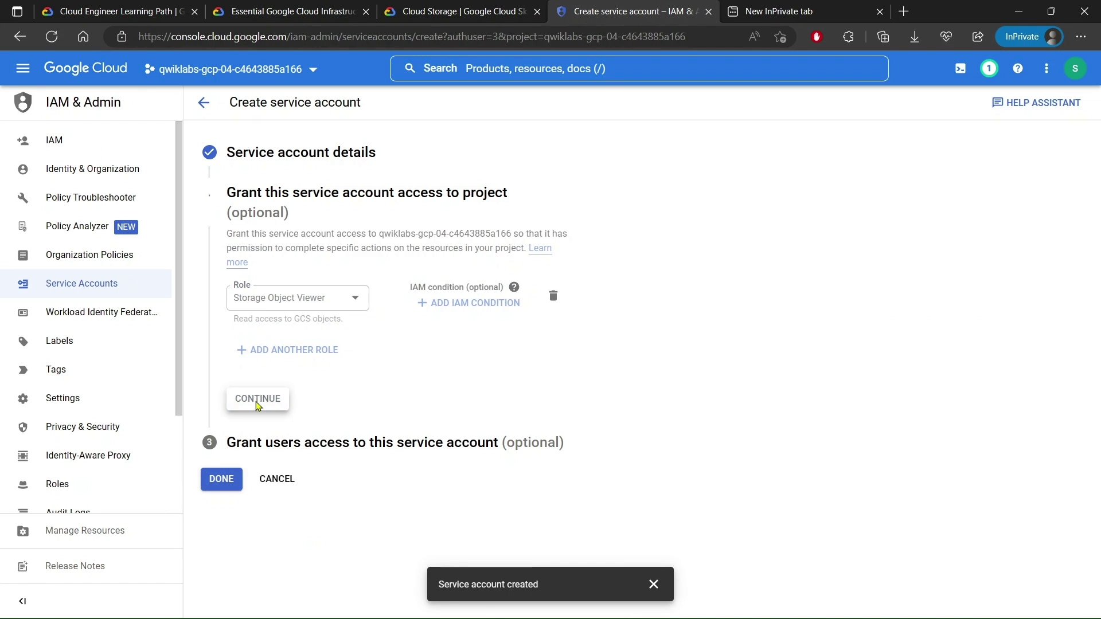
click(257, 398)
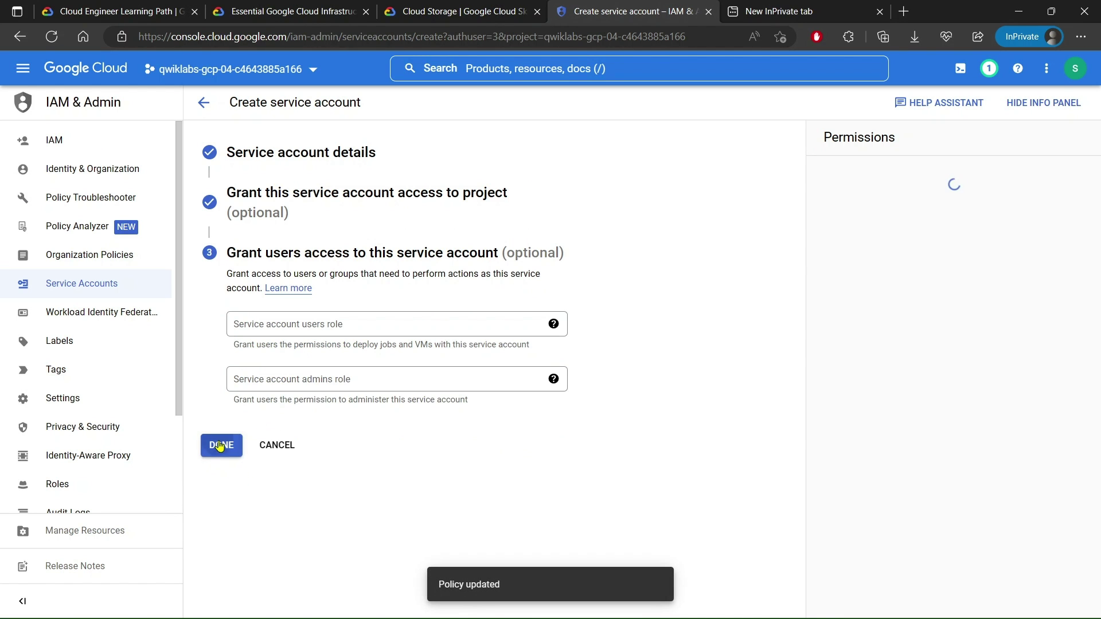
click(221, 446)
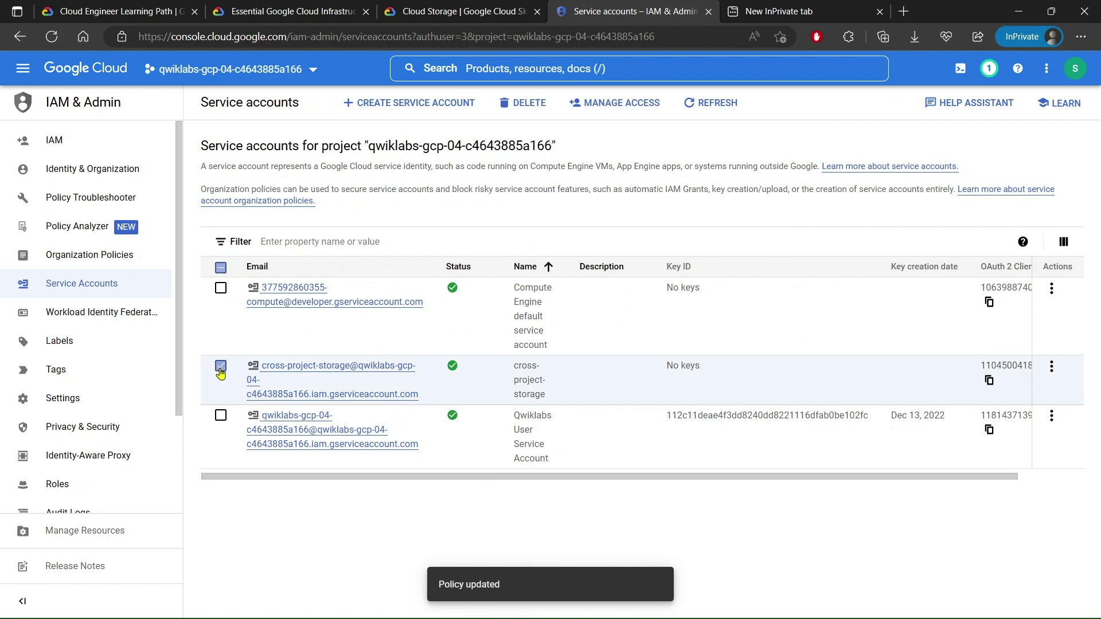
Step: Create a new JSON private key for the cross-project-storage service account and dismiss the saved-key notice
click(1047, 371)
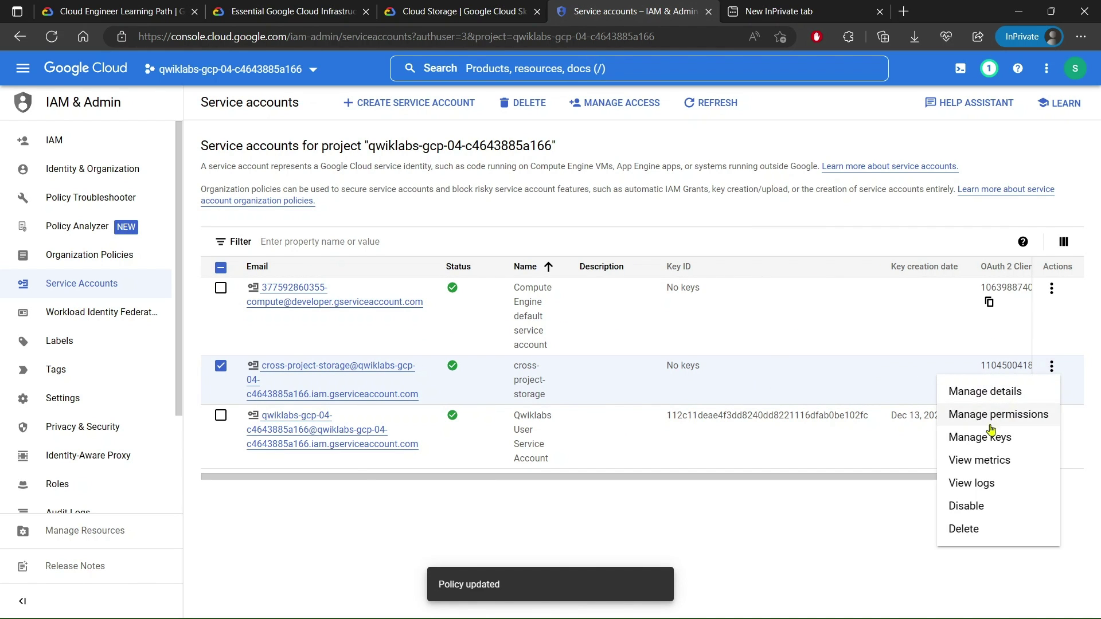
click(969, 437)
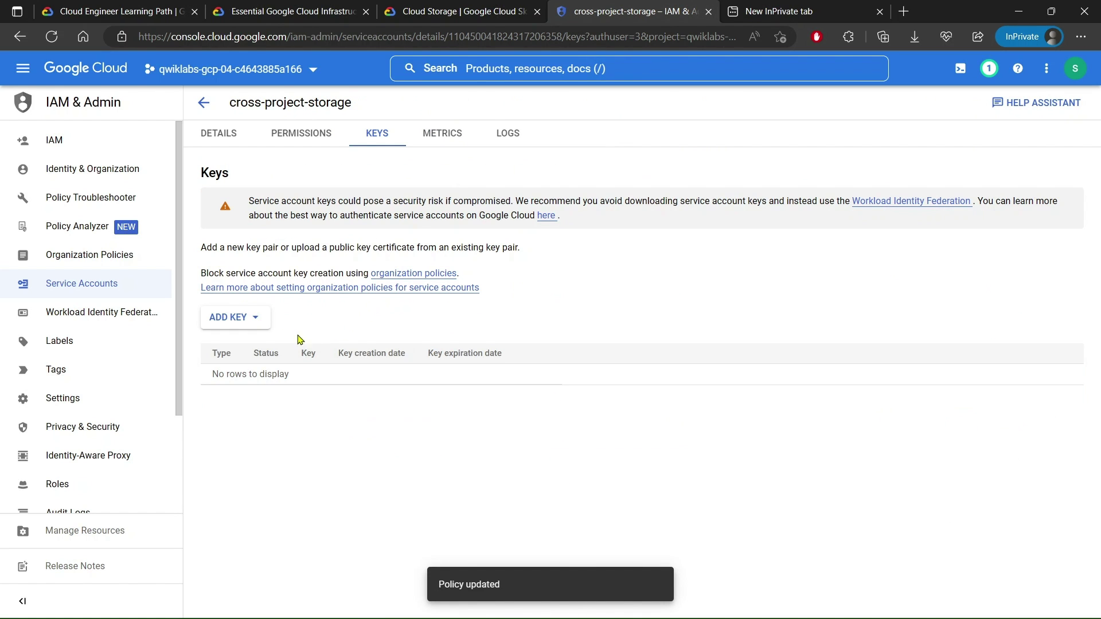
click(258, 321)
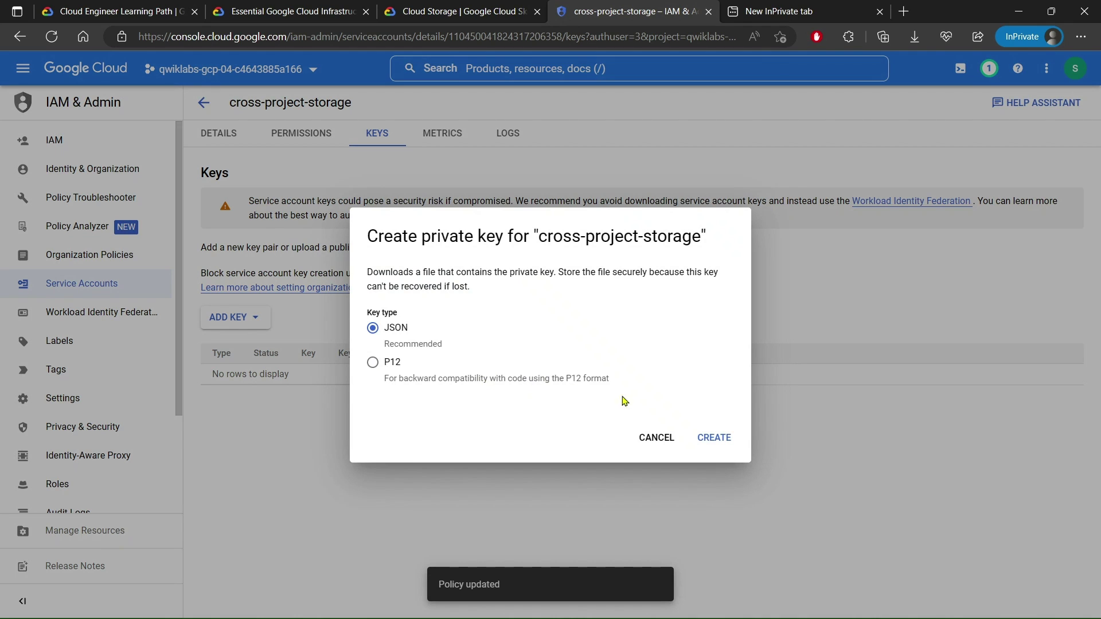
click(714, 438)
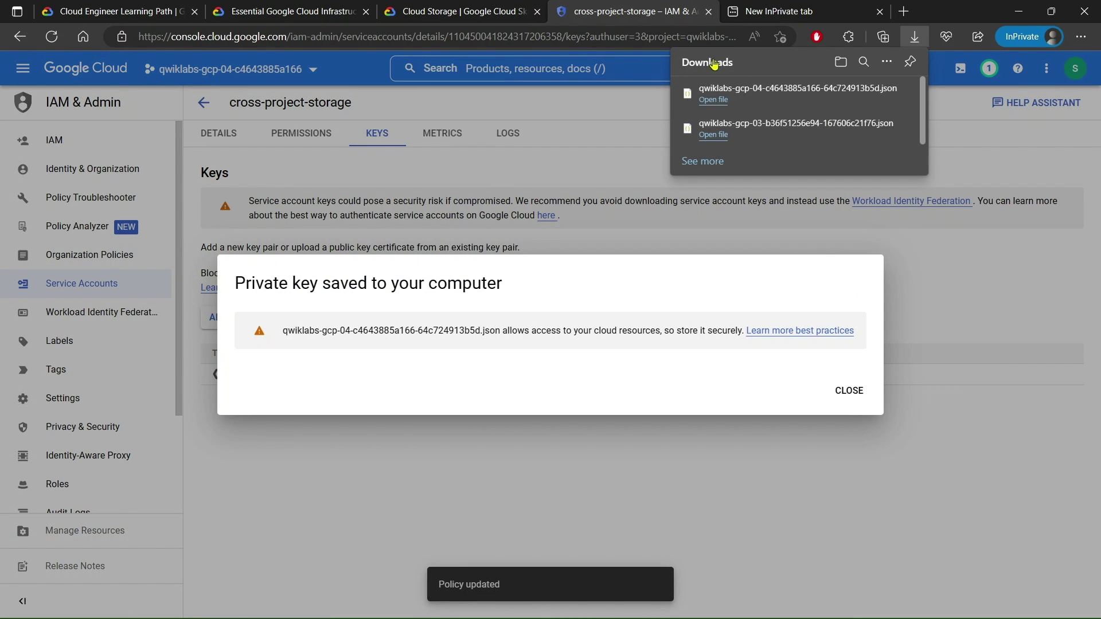
click(848, 392)
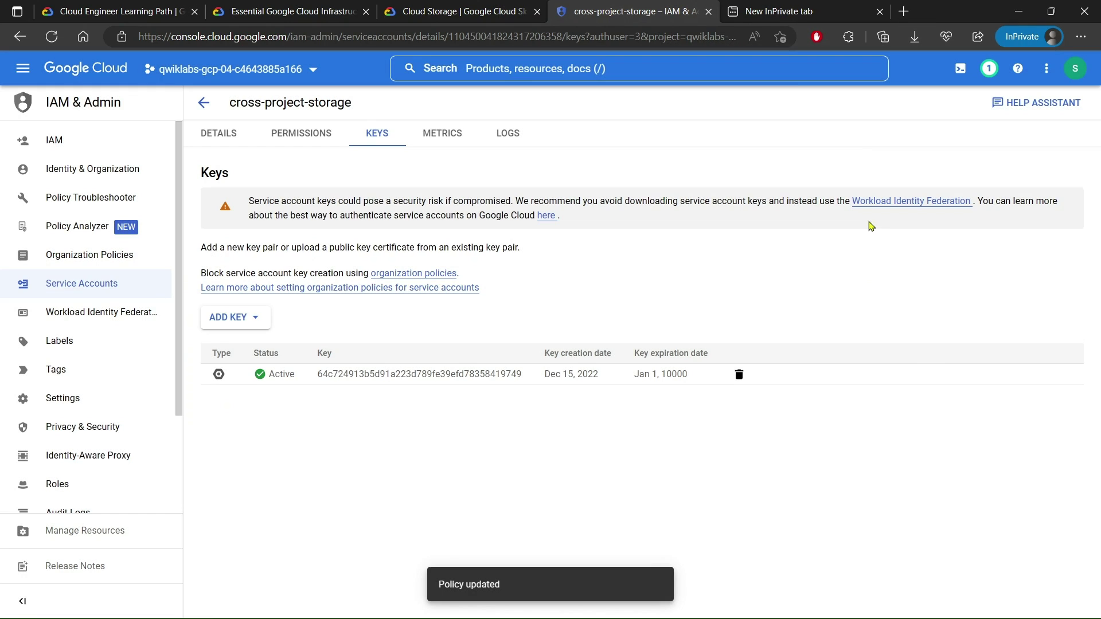
Step: Find the key file naming instruction in the lab's Task 8 and copy the file name credentials.json
click(458, 11)
scroll(433, 321, down, 2)
scroll(489, 342, down, 1)
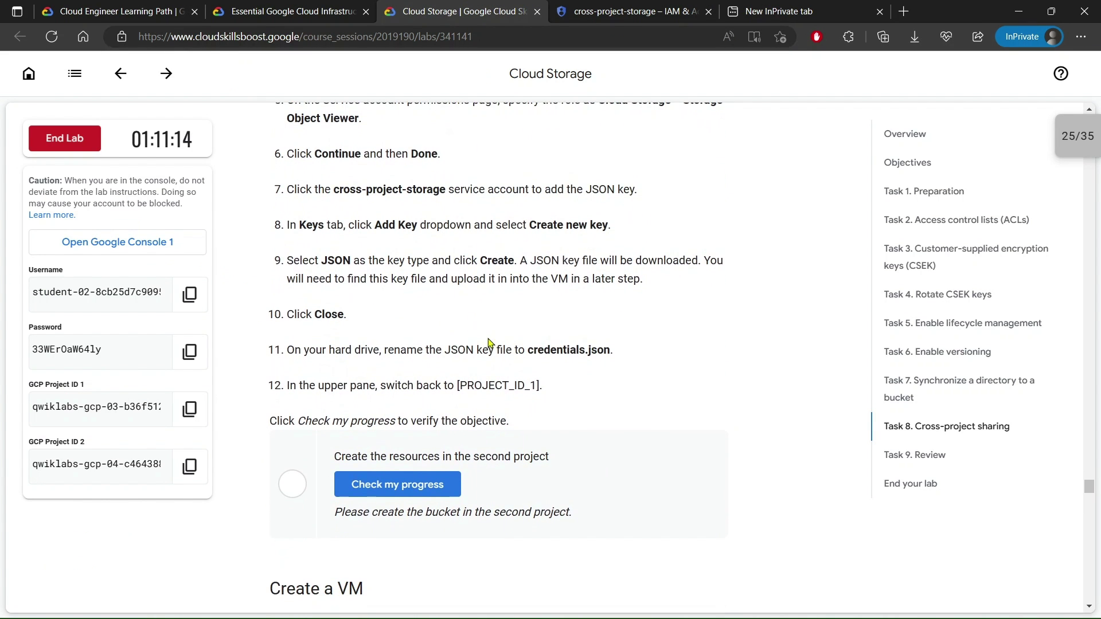
drag(529, 350, 609, 350)
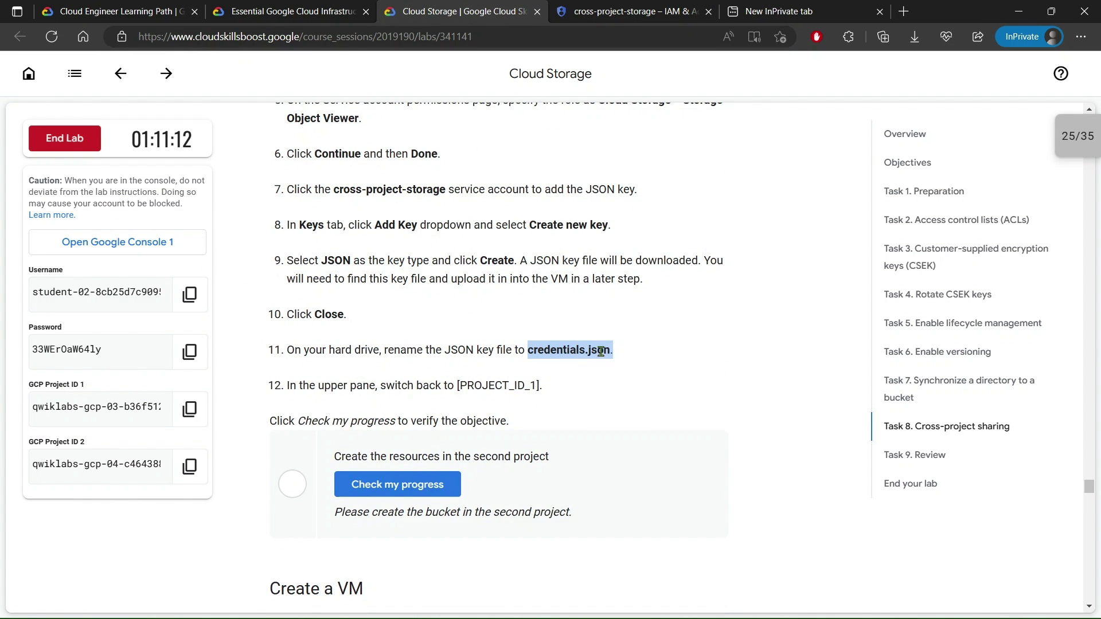
click(590, 351)
right_click(601, 351)
click(619, 243)
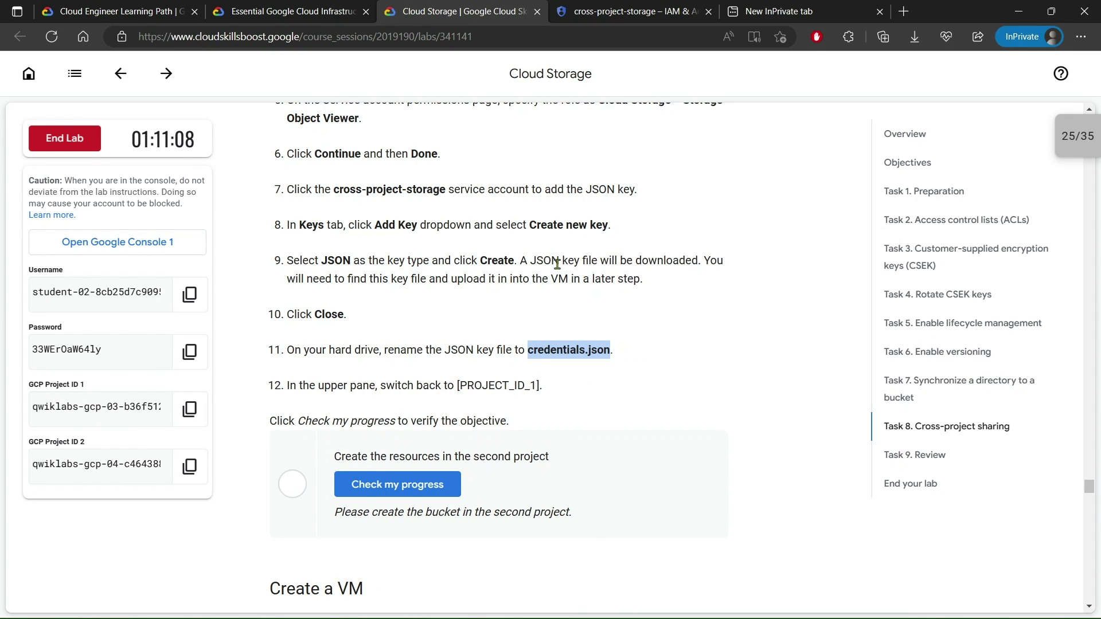
Step: Switch to File Explorer's Downloads folder and rename the newly downloaded qwiklabs-gcp-04 key file to credentials.json
click(530, 275)
click(449, 606)
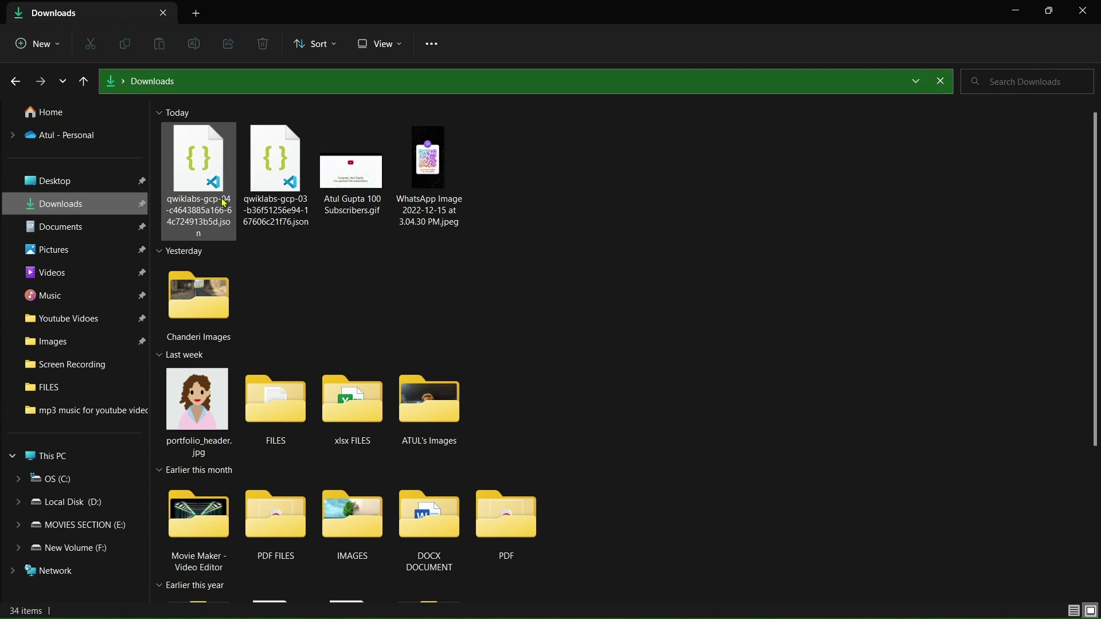
click(198, 167)
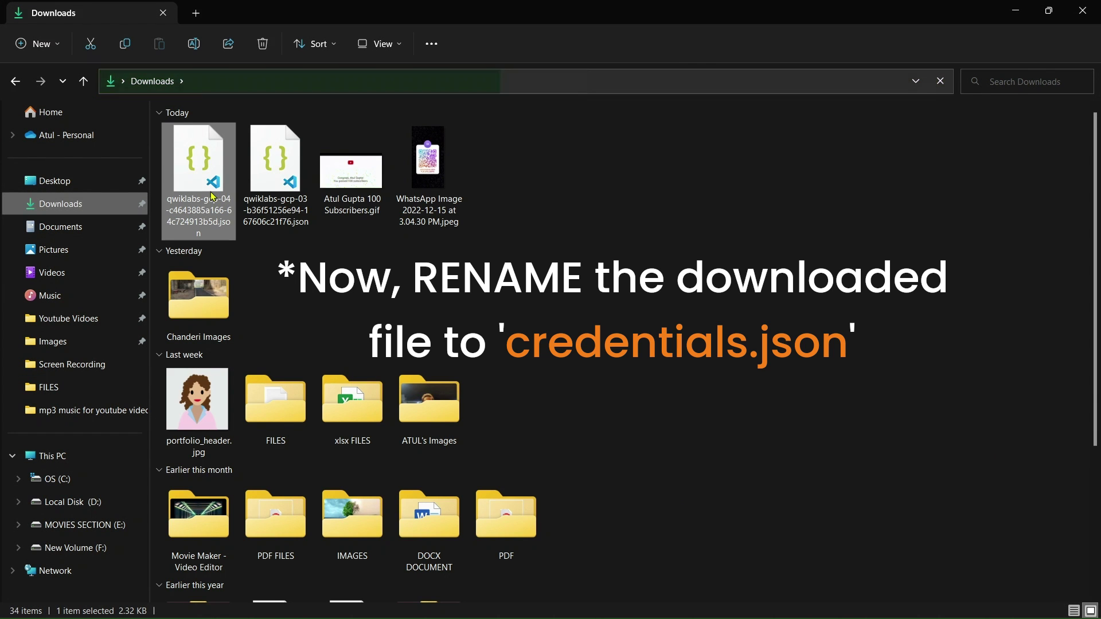
key(F2)
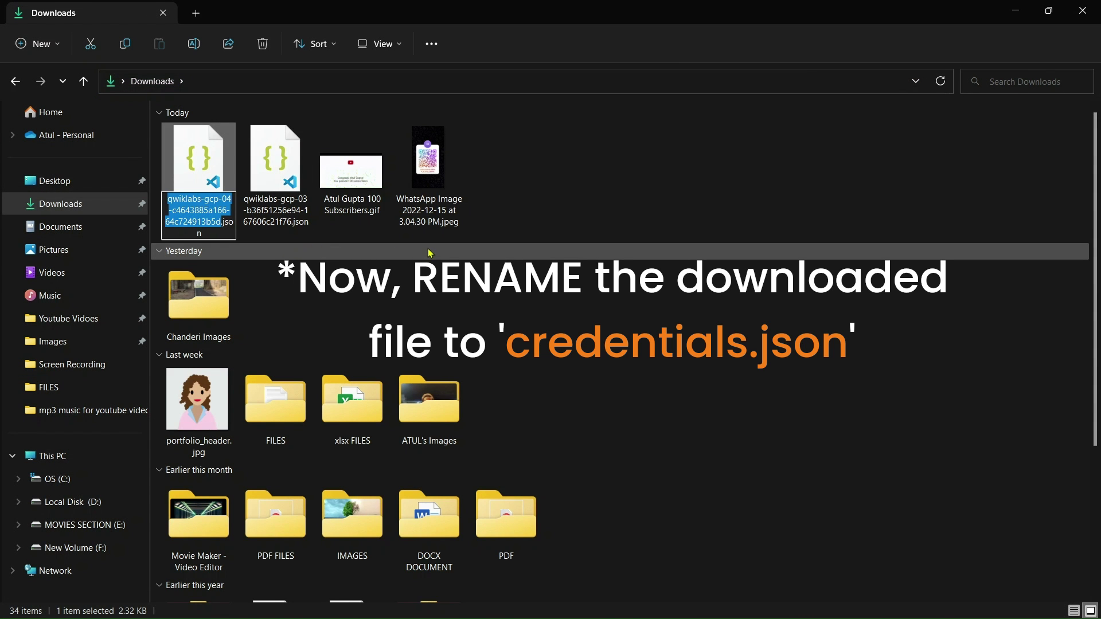
key(ctrl+v)
key(Delete)
key(Delete)
key(Delete)
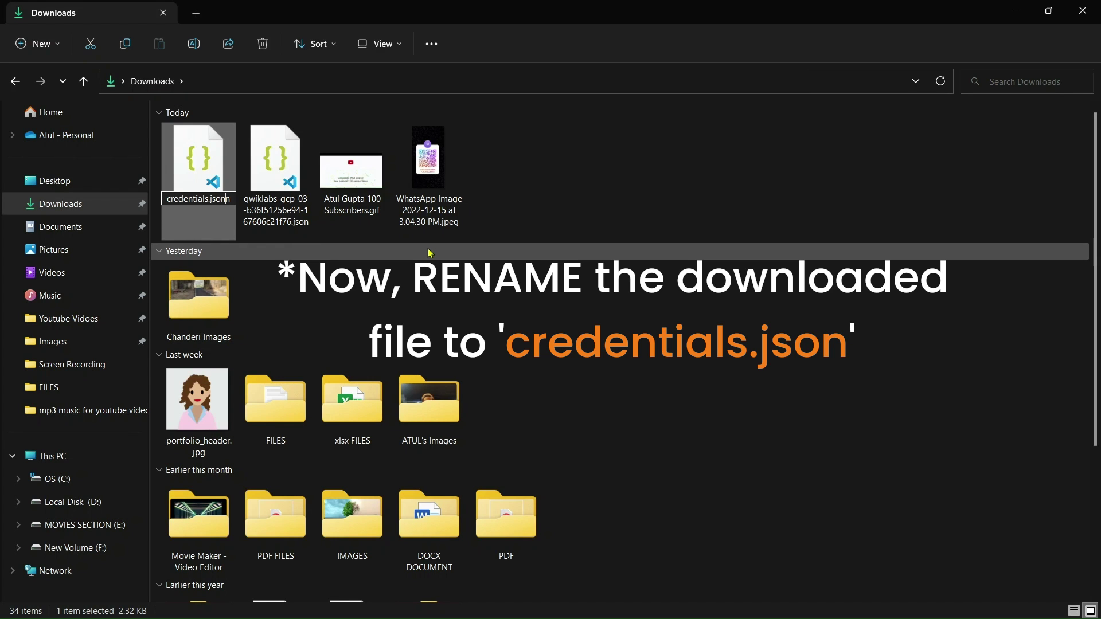
key(Return)
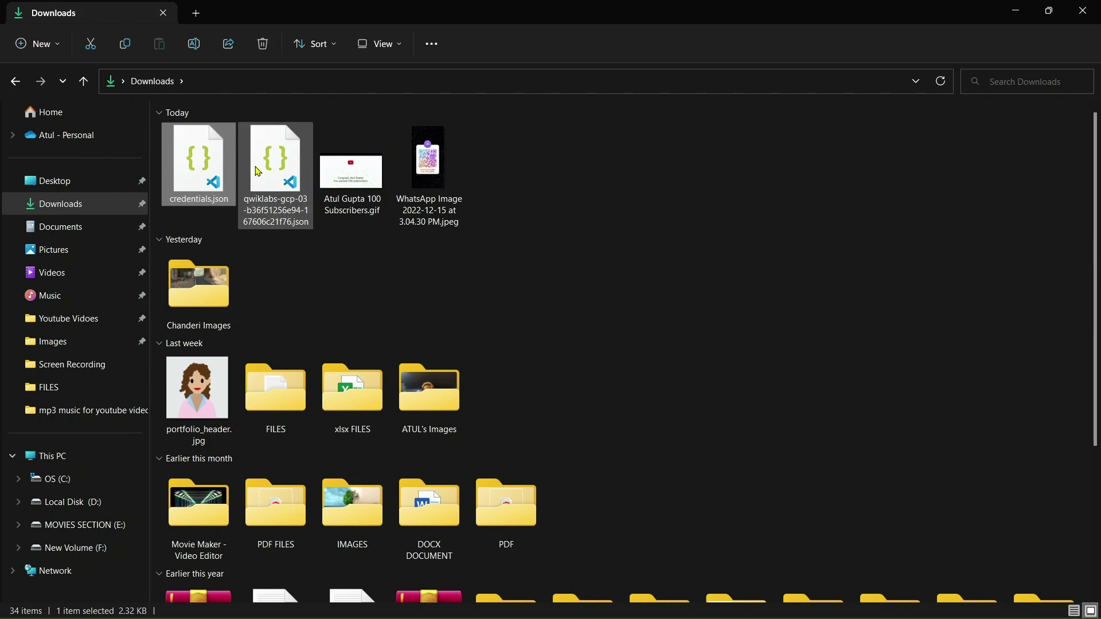
click(1014, 7)
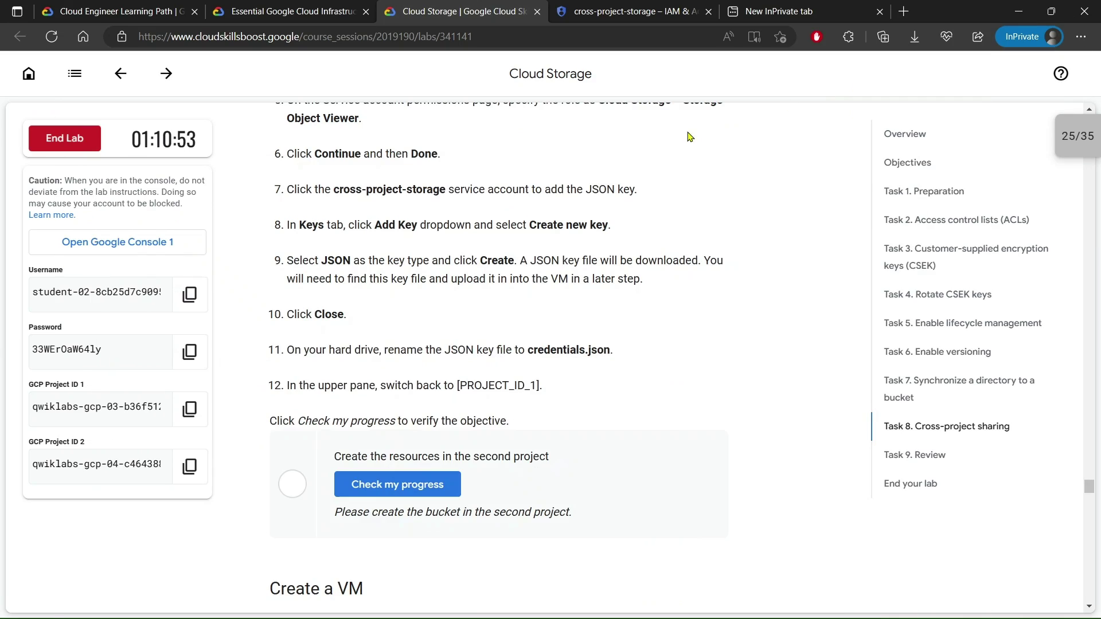
Step: Review the lab's key file instructions and check the progress of "Create the resources in the second project"
scroll(516, 261, down, 1)
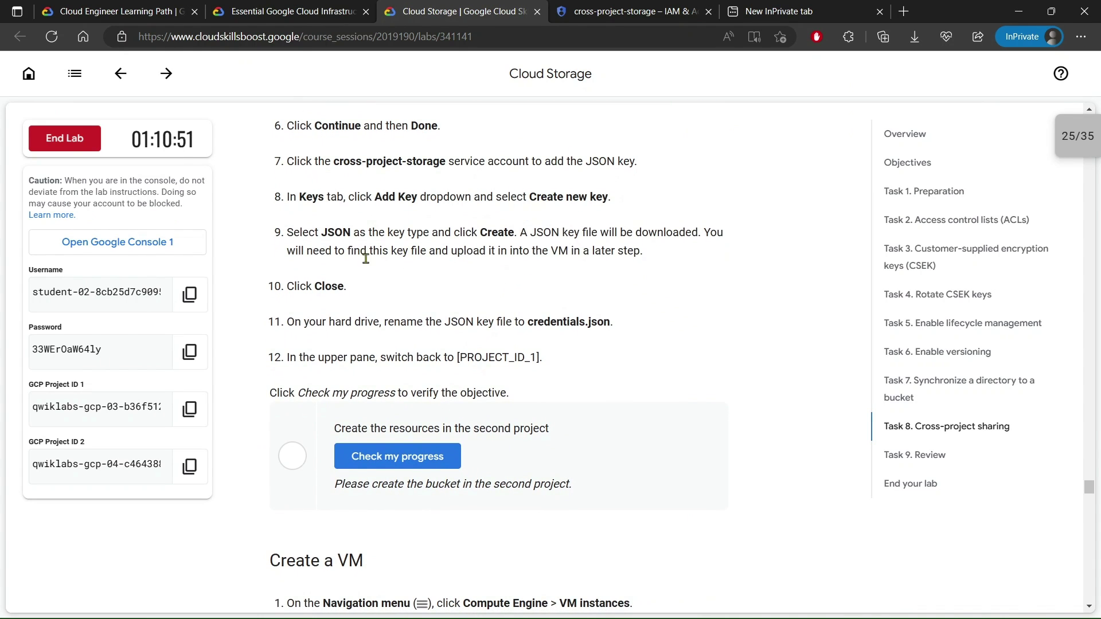
drag(306, 234, 620, 235)
click(623, 235)
scroll(597, 249, down, 4)
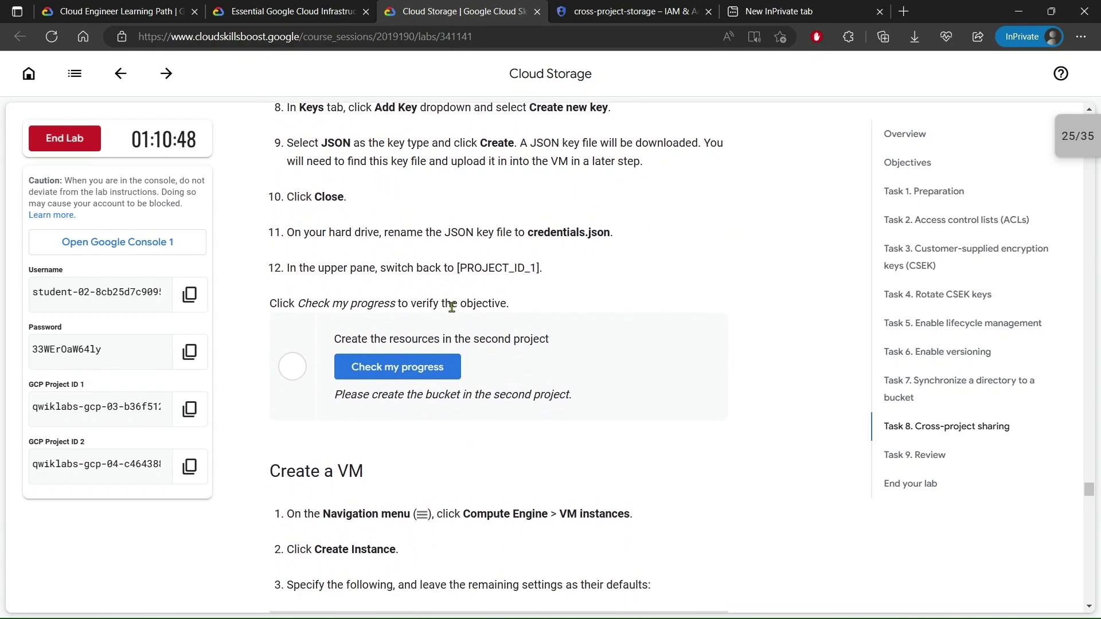
scroll(515, 306, down, 1)
click(457, 312)
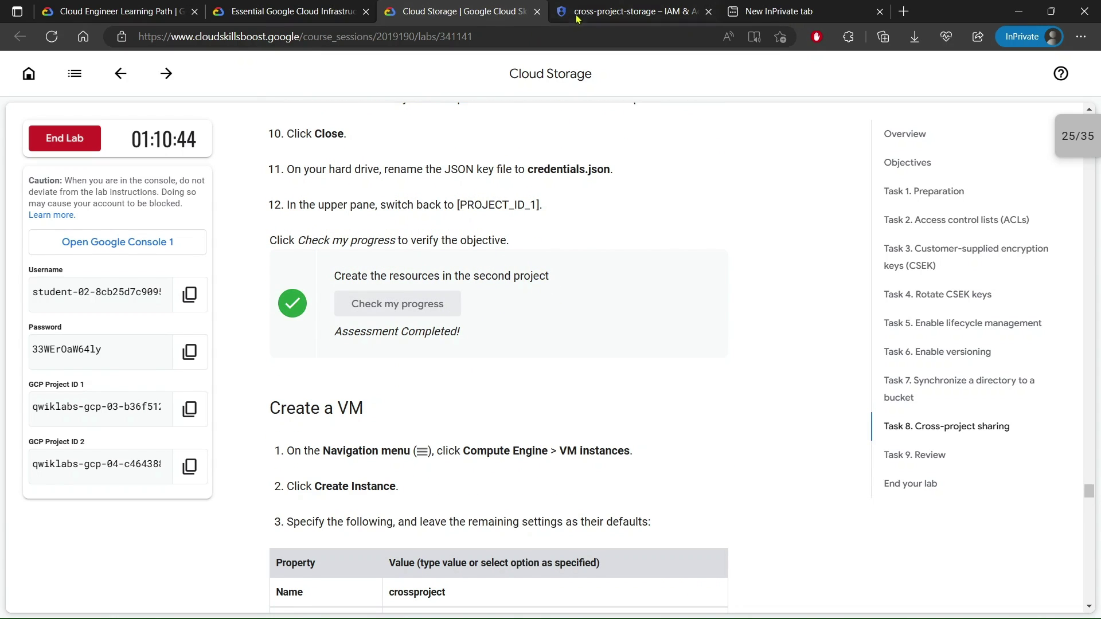
Step: Read the lab's project switch instruction and switch the Google Cloud console to project qwiklabs-gcp-03-b36f51256e94
drag(289, 204, 521, 184)
click(509, 224)
click(631, 11)
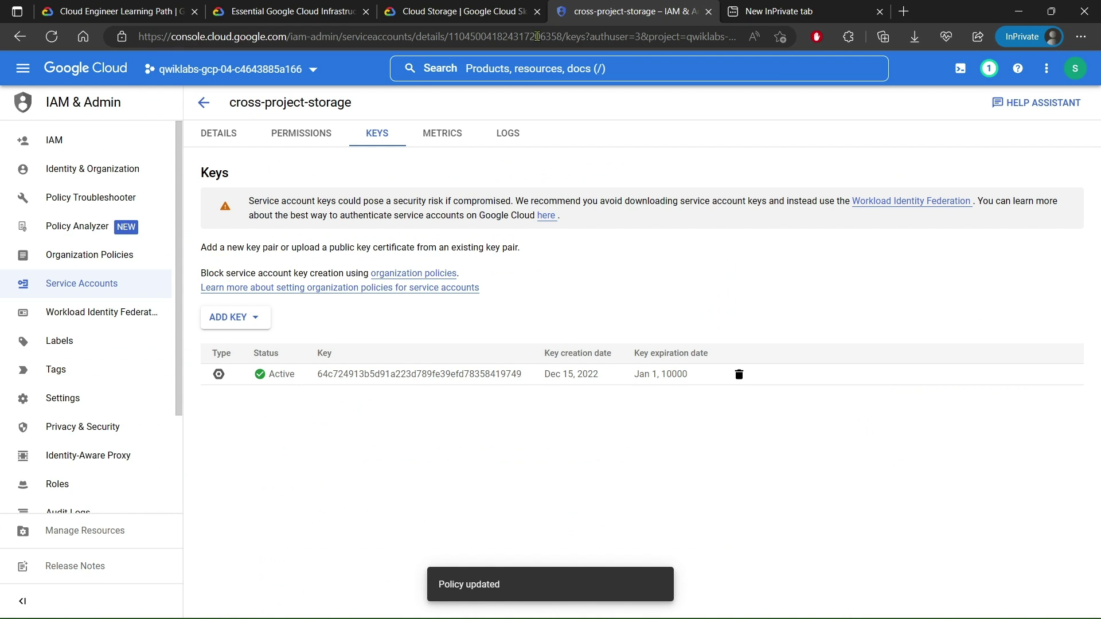
click(259, 84)
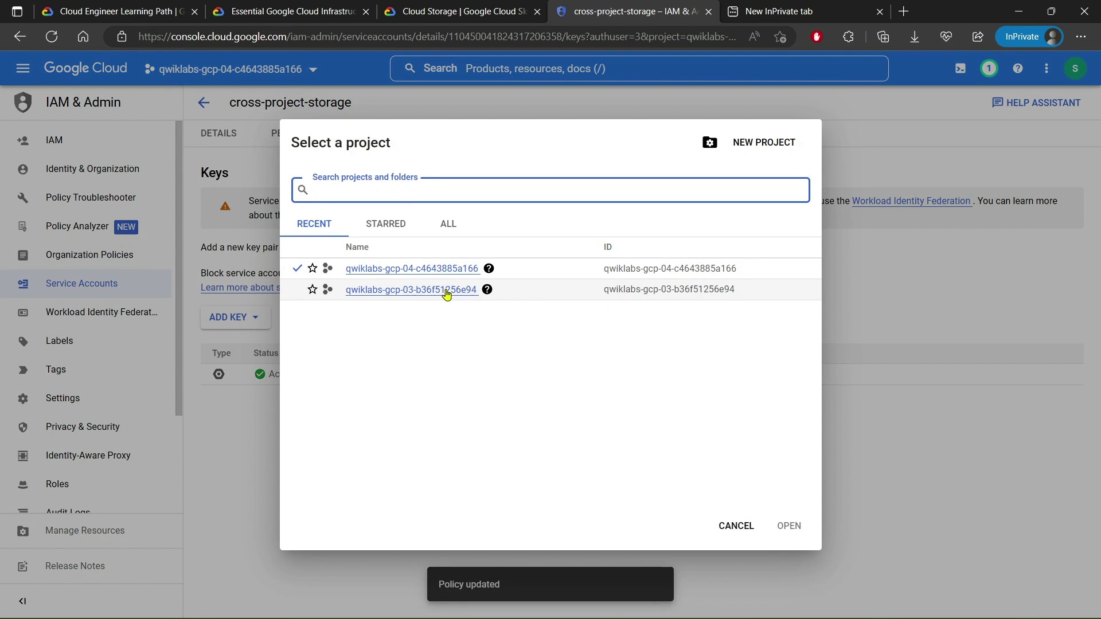
click(447, 291)
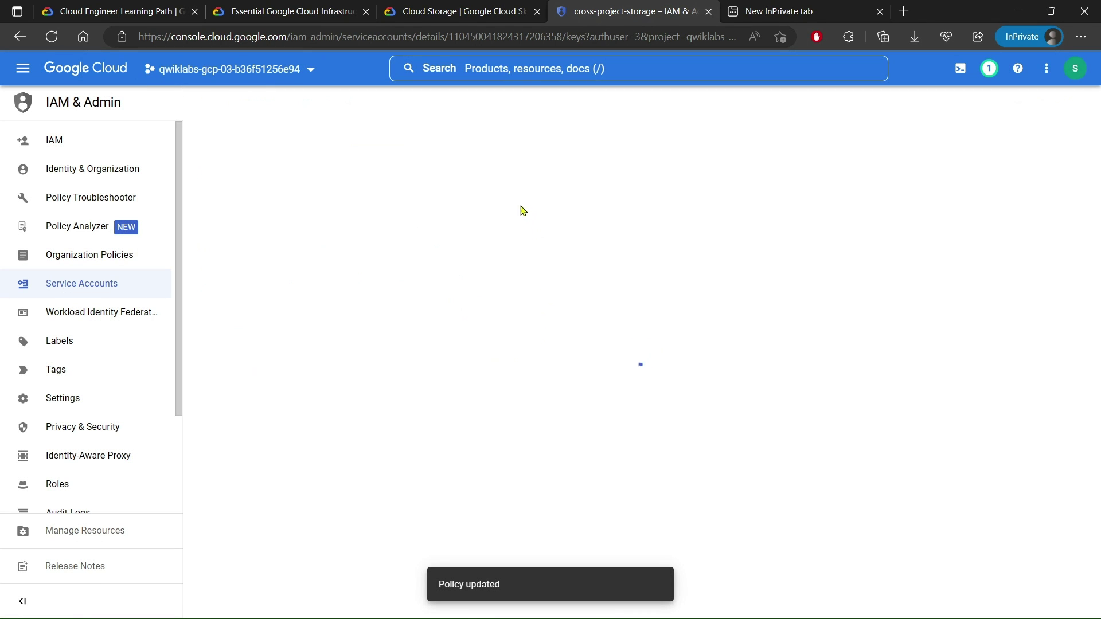
Step: Copy the instance name crossproject from the property table in the lab's Create a VM section
key(ctrl+shift+Tab)
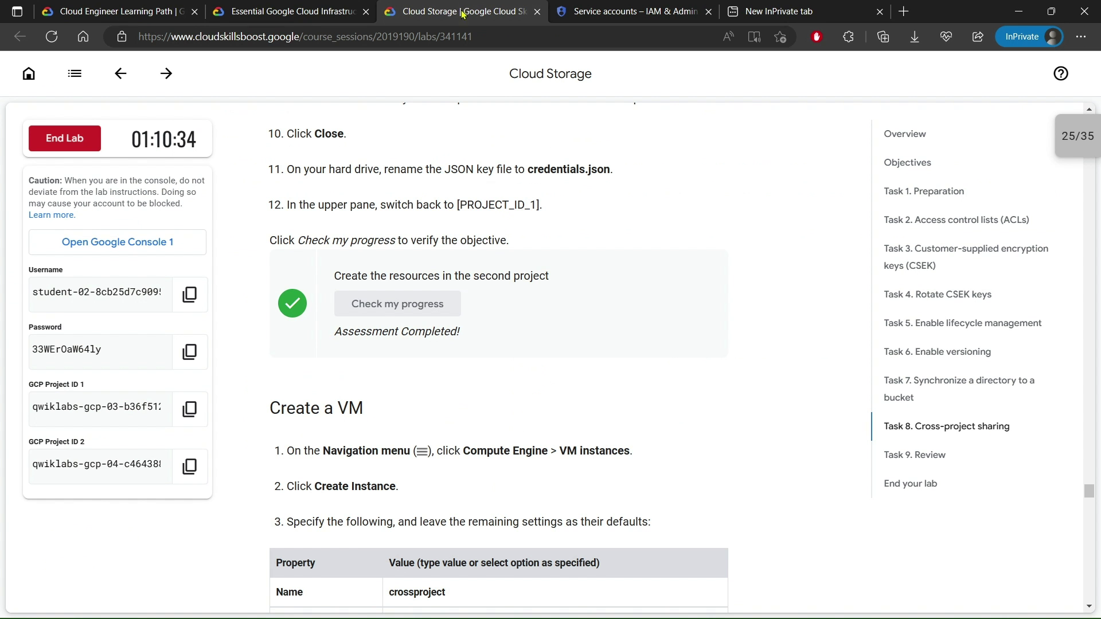
scroll(501, 221, down, 4)
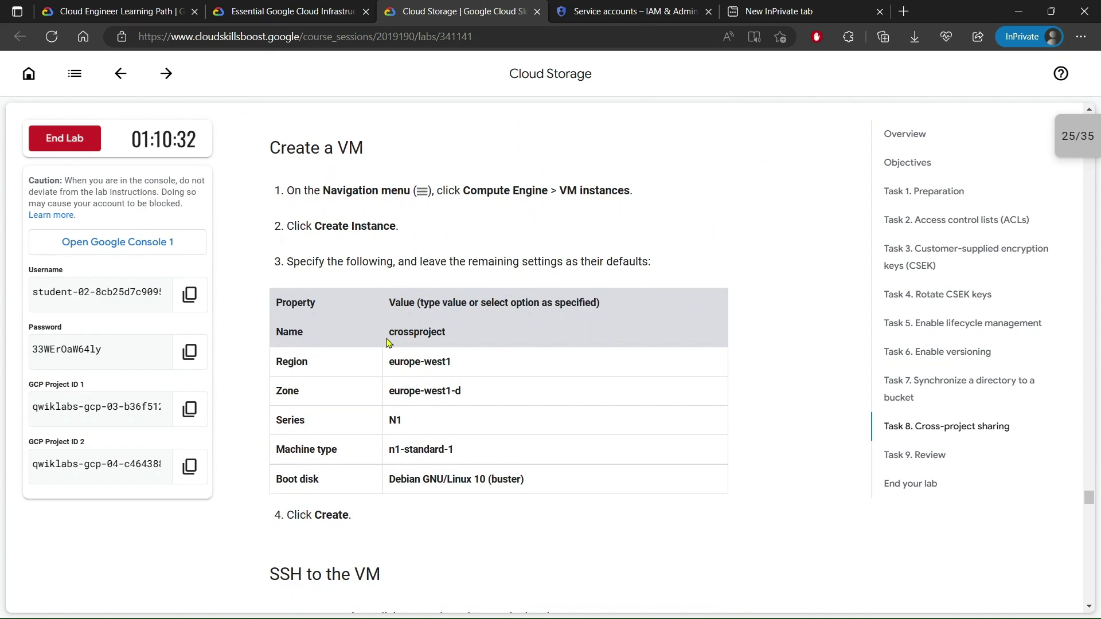
right_click(413, 335)
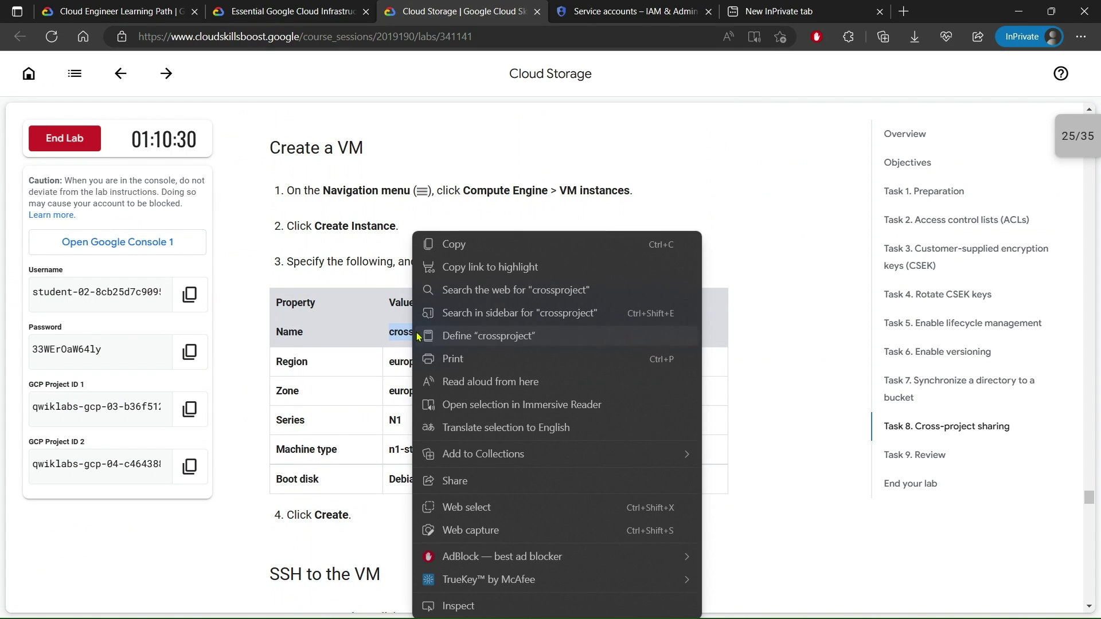
click(453, 245)
Step: Start creating a new Compute Engine VM instance in the first project and name it crossproject
click(595, 7)
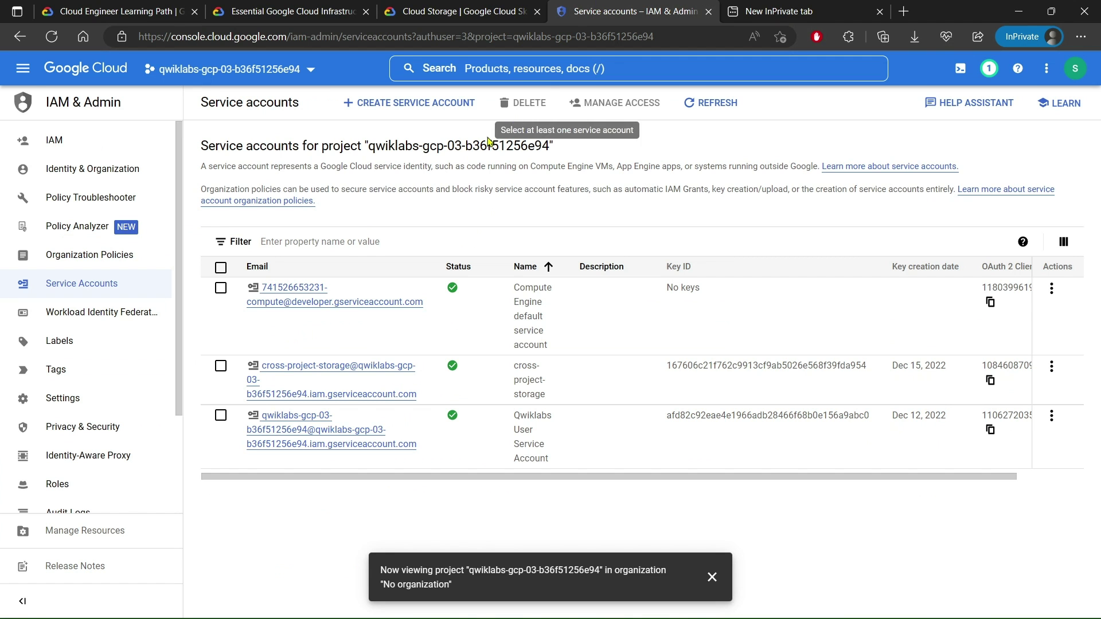
click(23, 68)
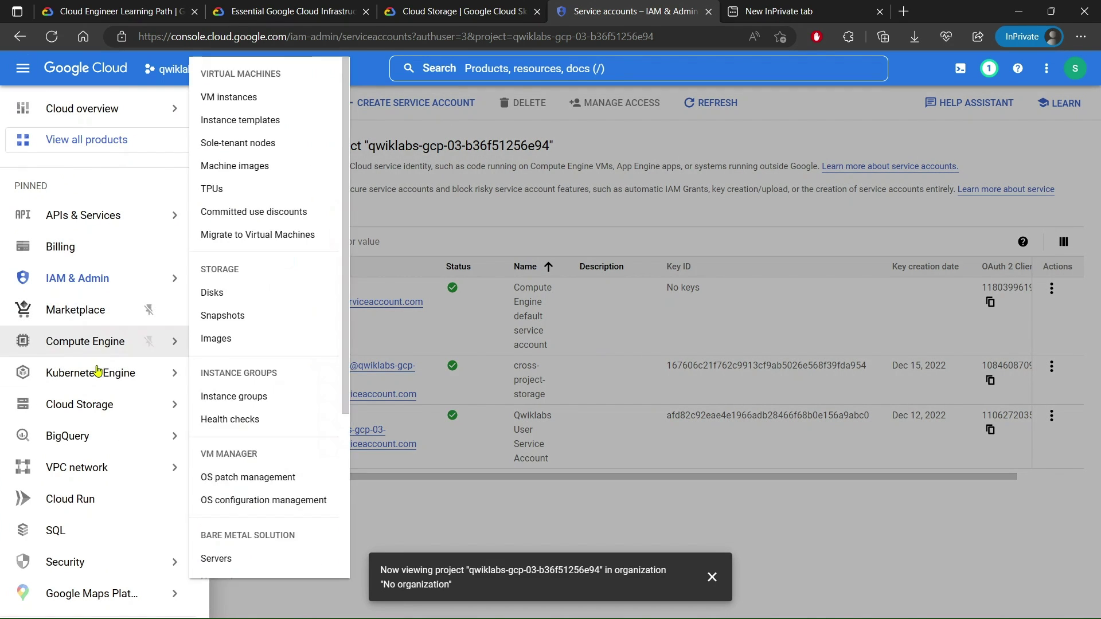
click(138, 341)
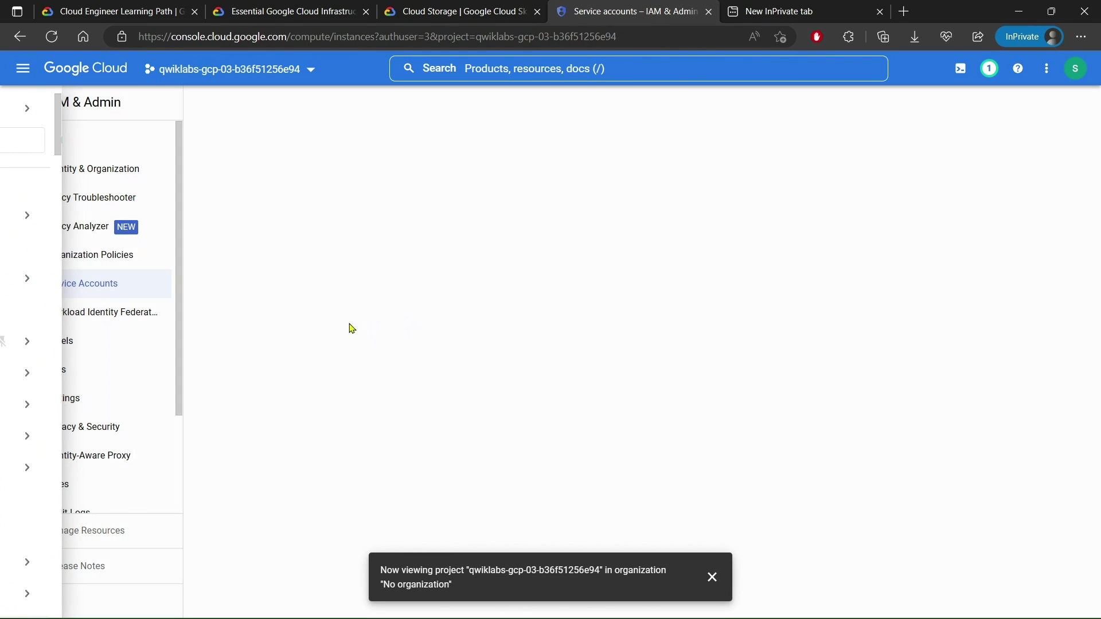
click(711, 578)
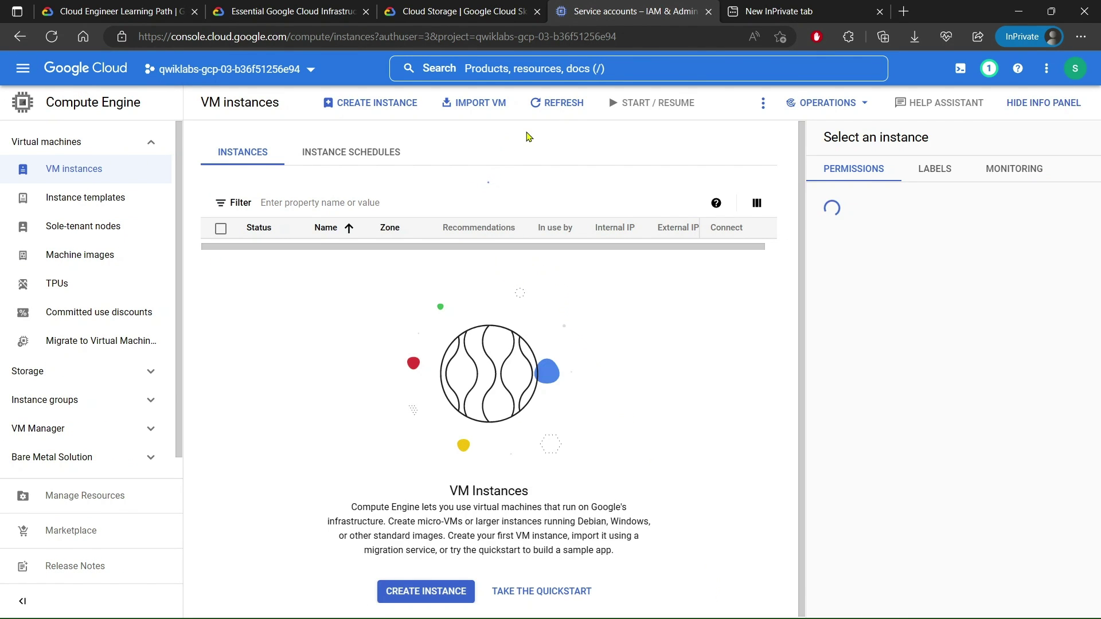
click(1043, 103)
click(379, 108)
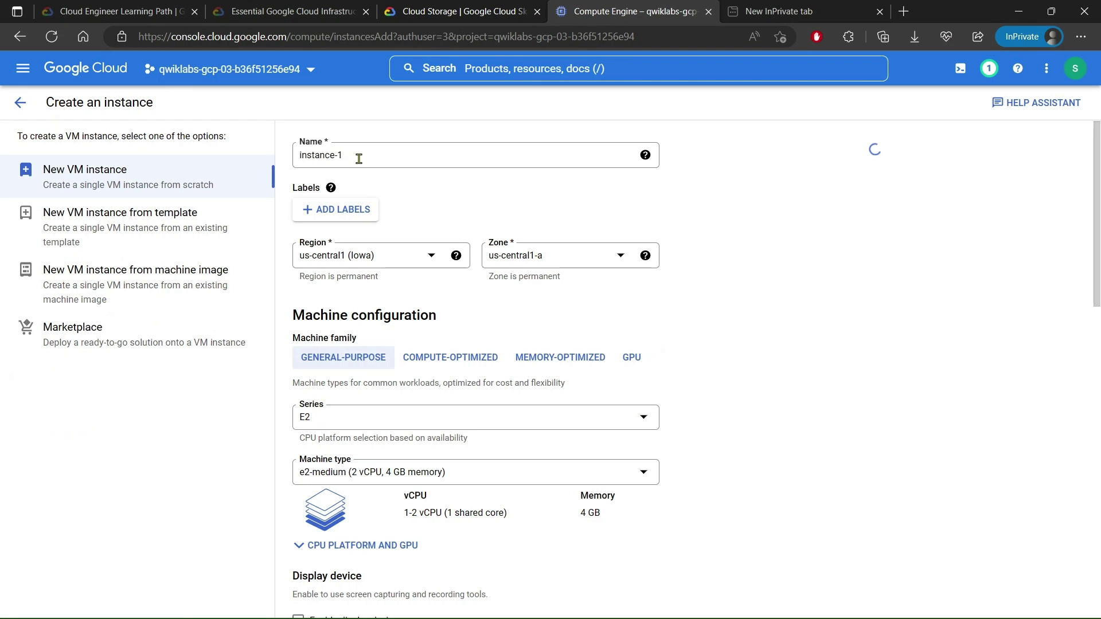
click(358, 152)
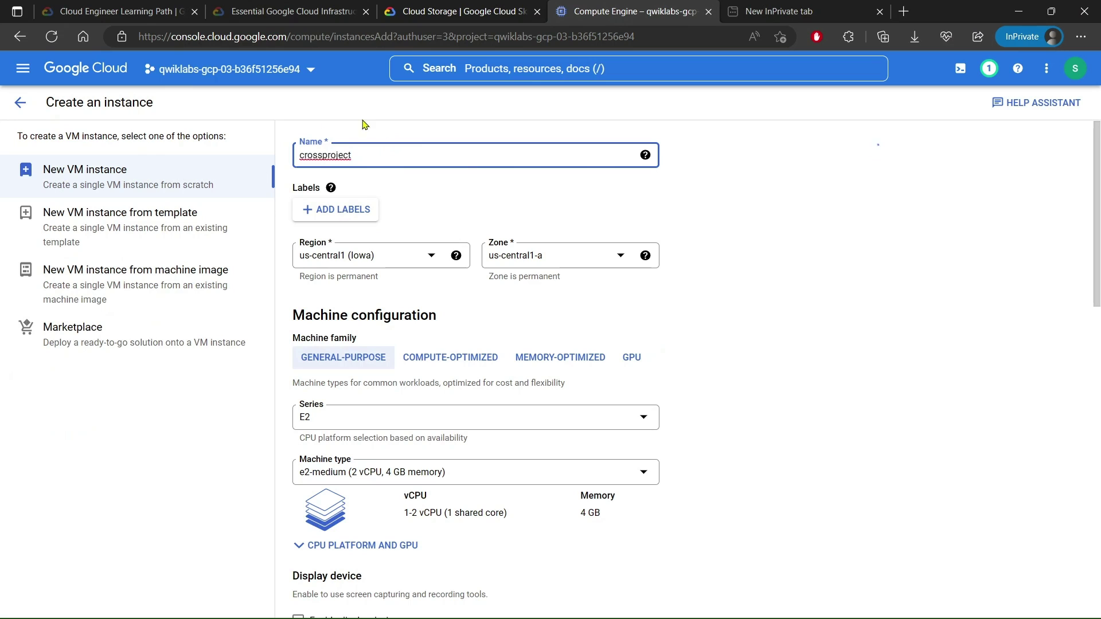
Step: Look up the region in the lab's VM table and set the instance's region to europe-west1 (Belgium)
click(473, 6)
scroll(474, 334, down, 2)
click(386, 277)
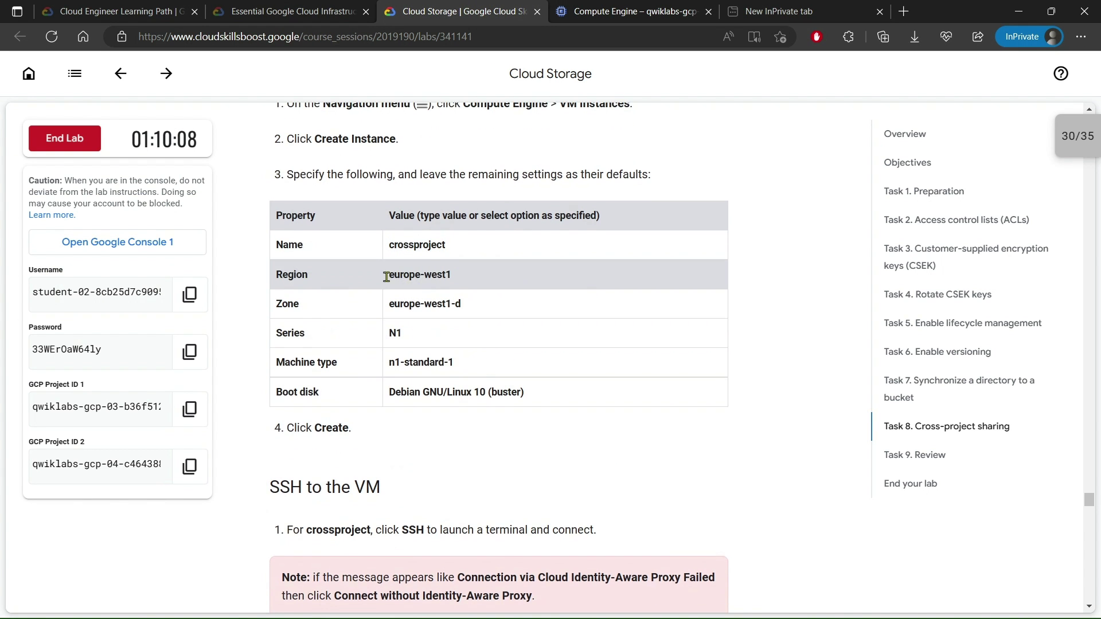
click(630, 12)
click(386, 254)
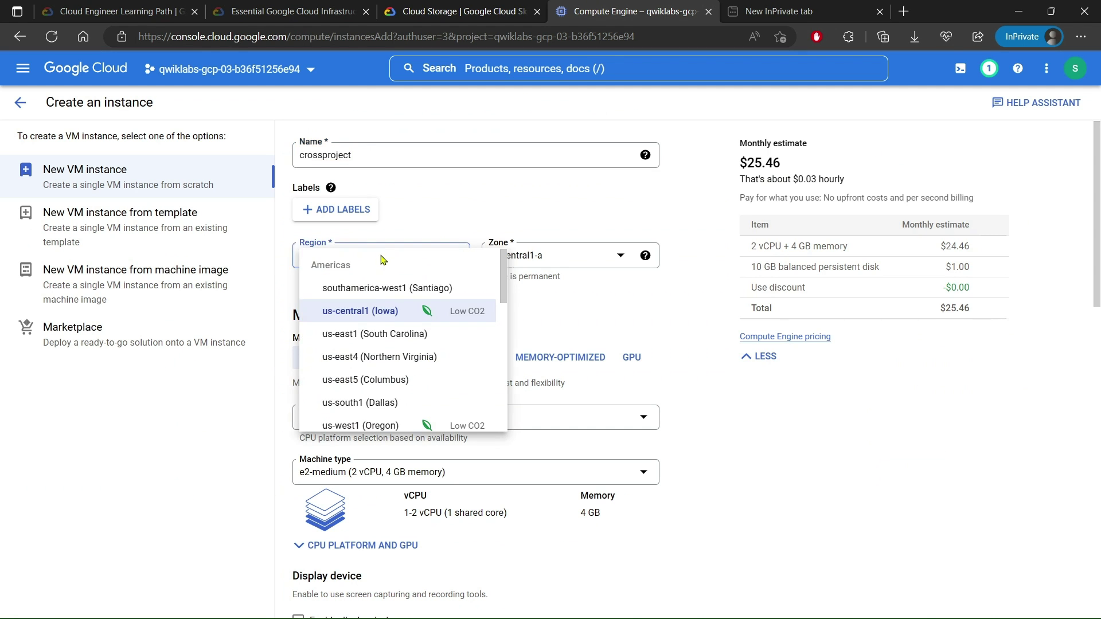
scroll(362, 393, down, 10)
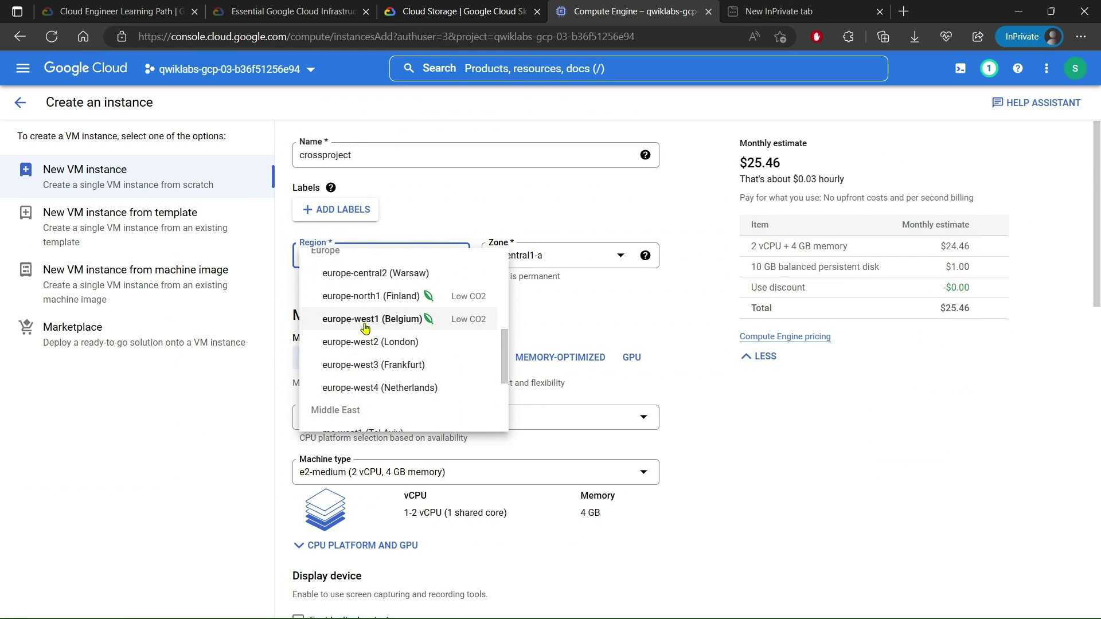
click(363, 320)
Step: Look up the zone in the lab's VM table, set the instance's zone to europe-west1-d and return to the table
click(458, 12)
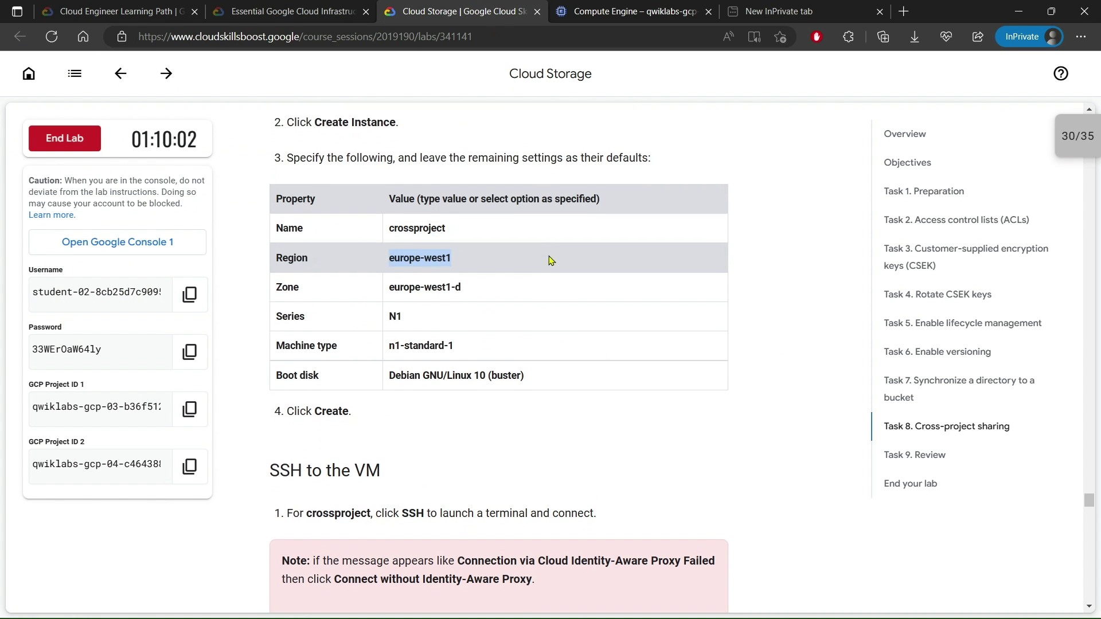
click(591, 7)
click(549, 256)
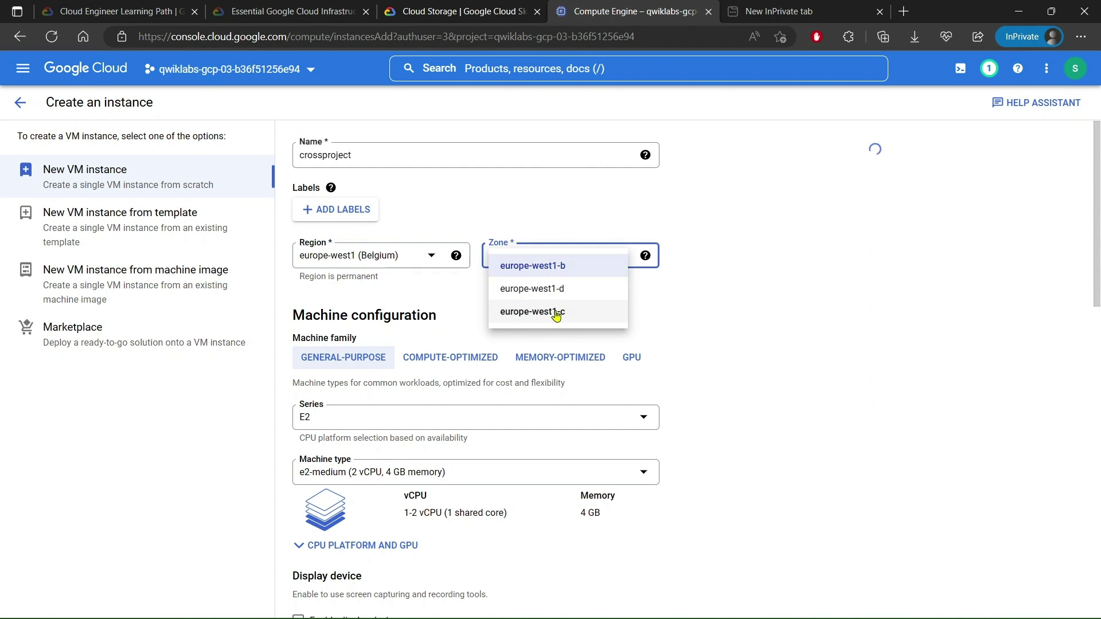
click(540, 290)
scroll(676, 270, down, 2)
click(459, 11)
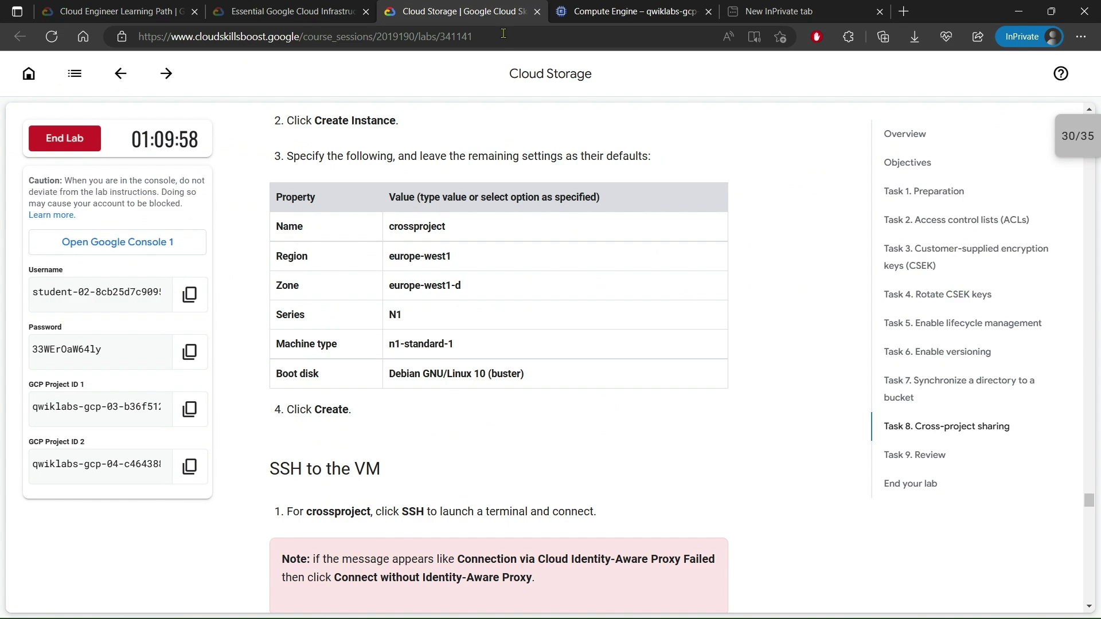
Step: Look up the series and machine type in the lab's VM table and set the instance's series to N1 with machine type n1-standard-1
scroll(514, 308, up, 1)
scroll(515, 308, down, 1)
drag(388, 280, 456, 282)
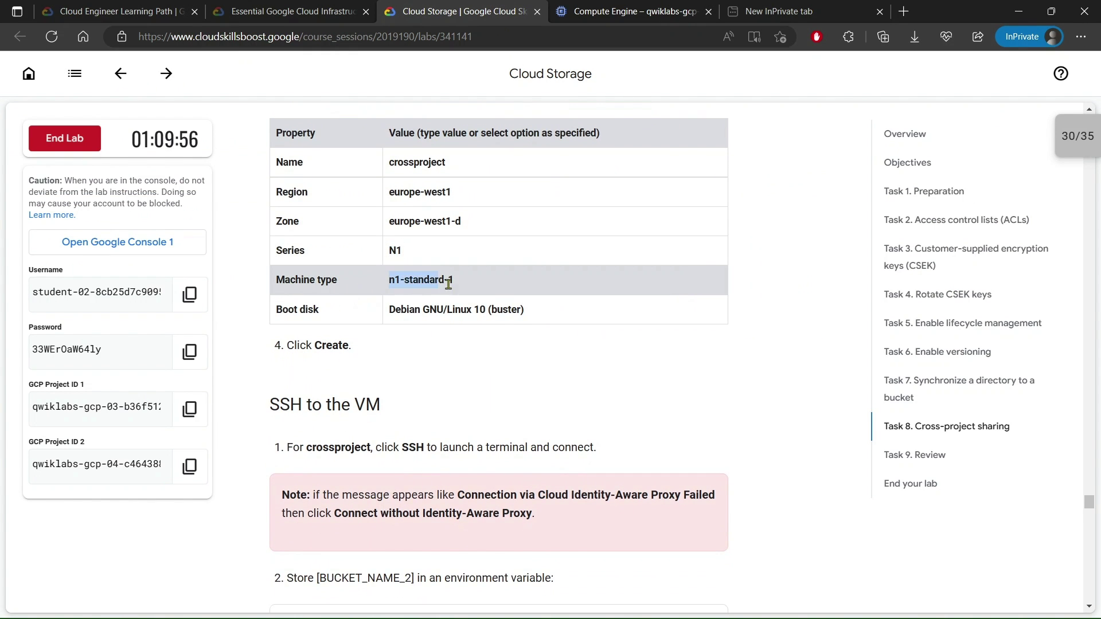
click(625, 11)
click(404, 330)
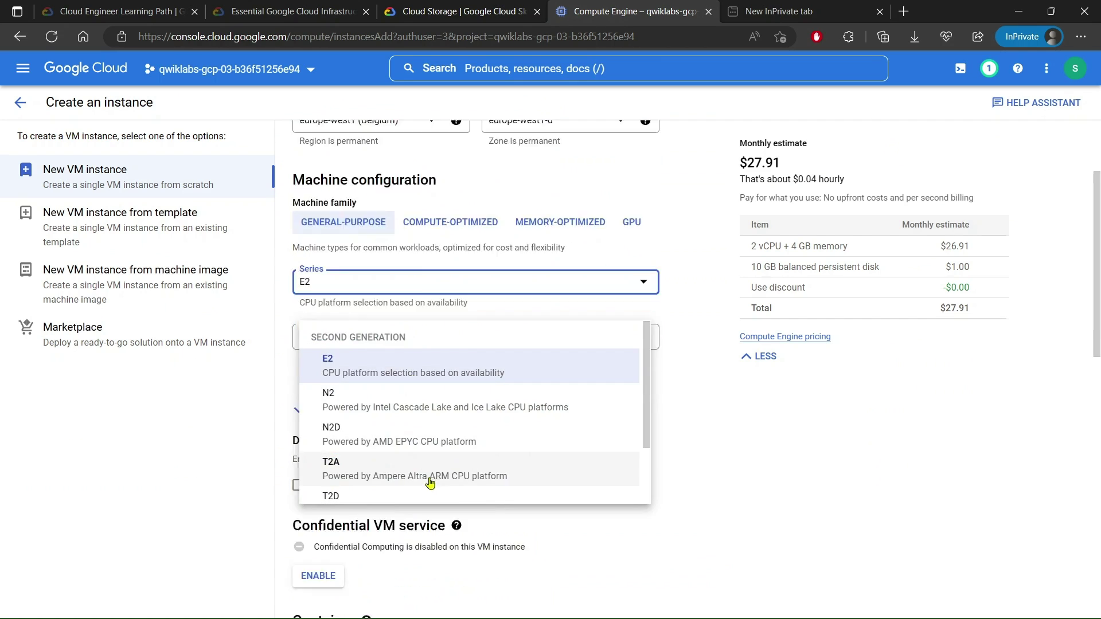
scroll(435, 453, down, 3)
scroll(352, 487, down, 2)
click(356, 481)
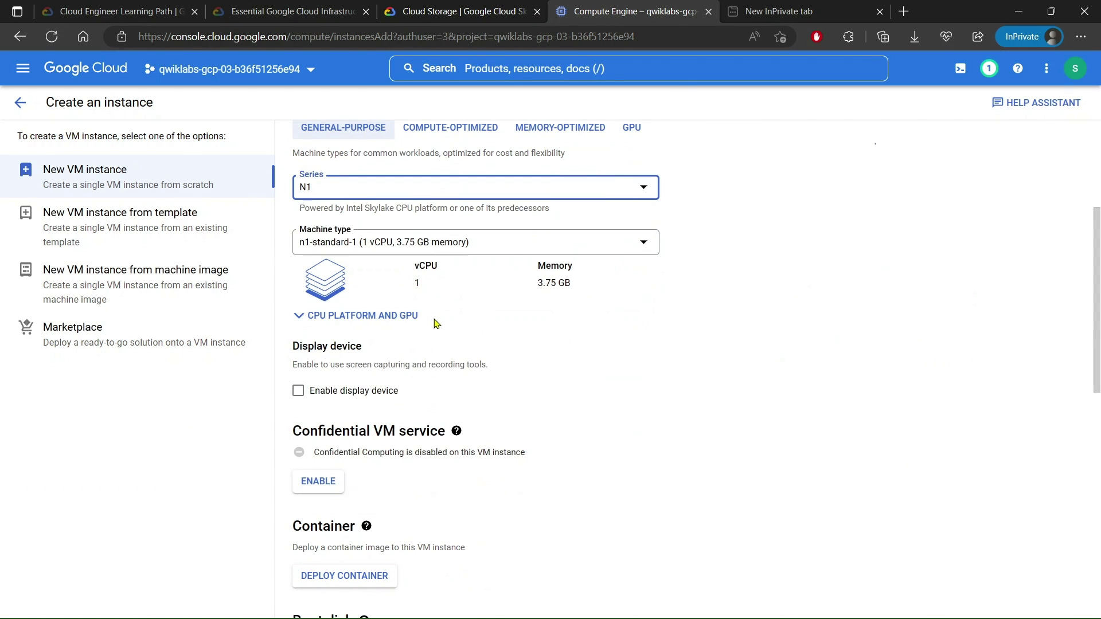
Step: Change the instance's boot disk image to Debian GNU/Linux 10 (buster)
scroll(435, 367, down, 6)
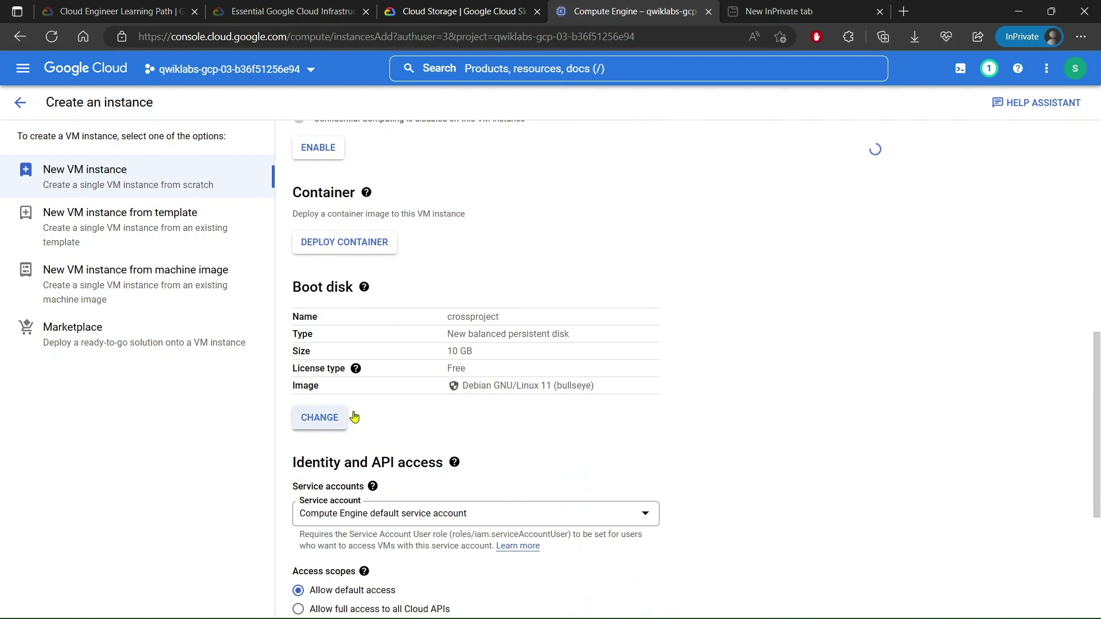
click(338, 418)
click(468, 252)
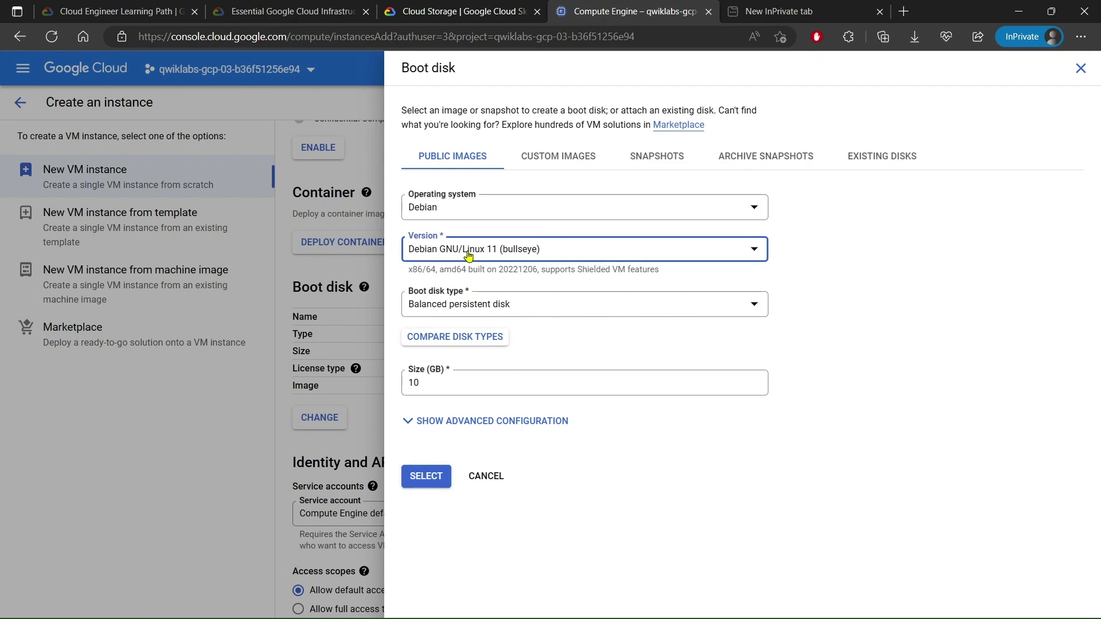
click(467, 301)
click(427, 477)
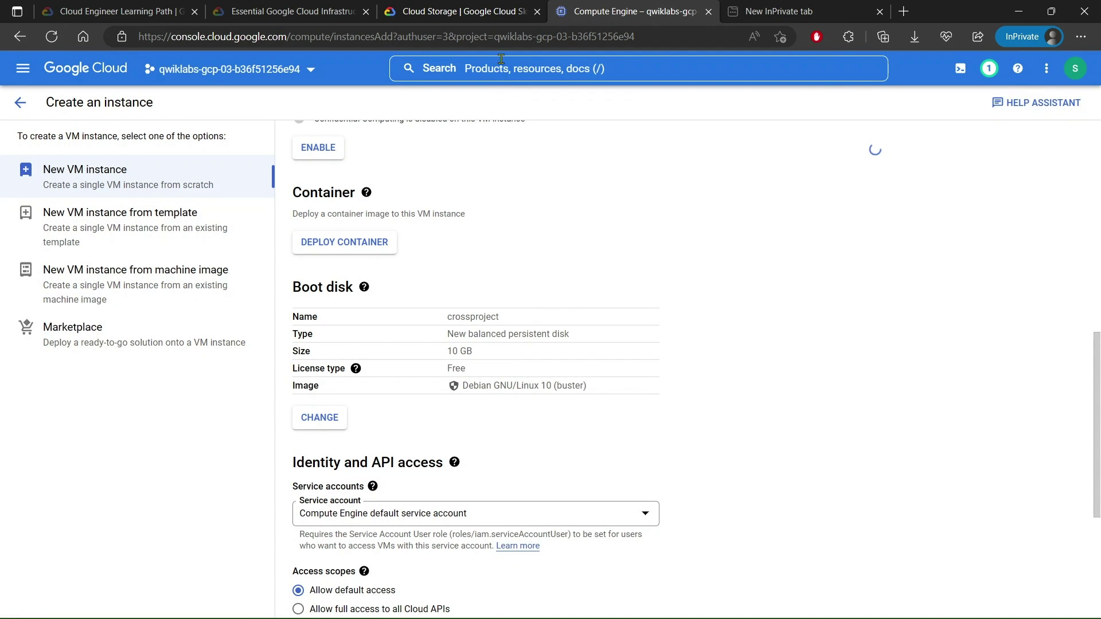
Step: Check the lab's SSH to the VM instructions and create the configured crossproject instance
click(459, 11)
scroll(509, 202, down, 4)
scroll(509, 202, down, 1)
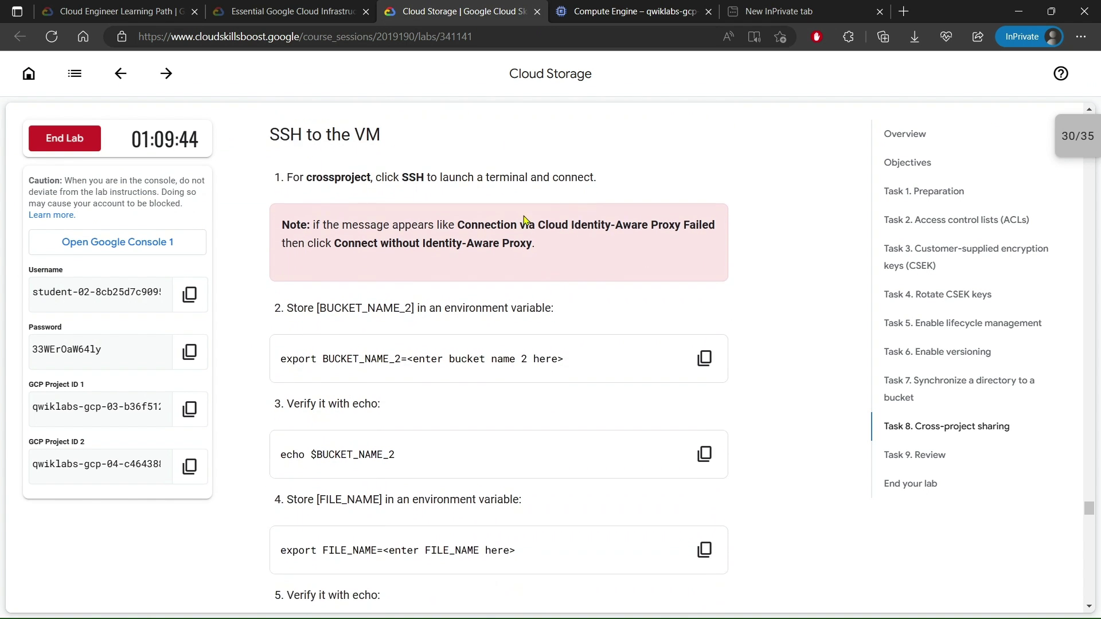
click(704, 357)
click(590, 6)
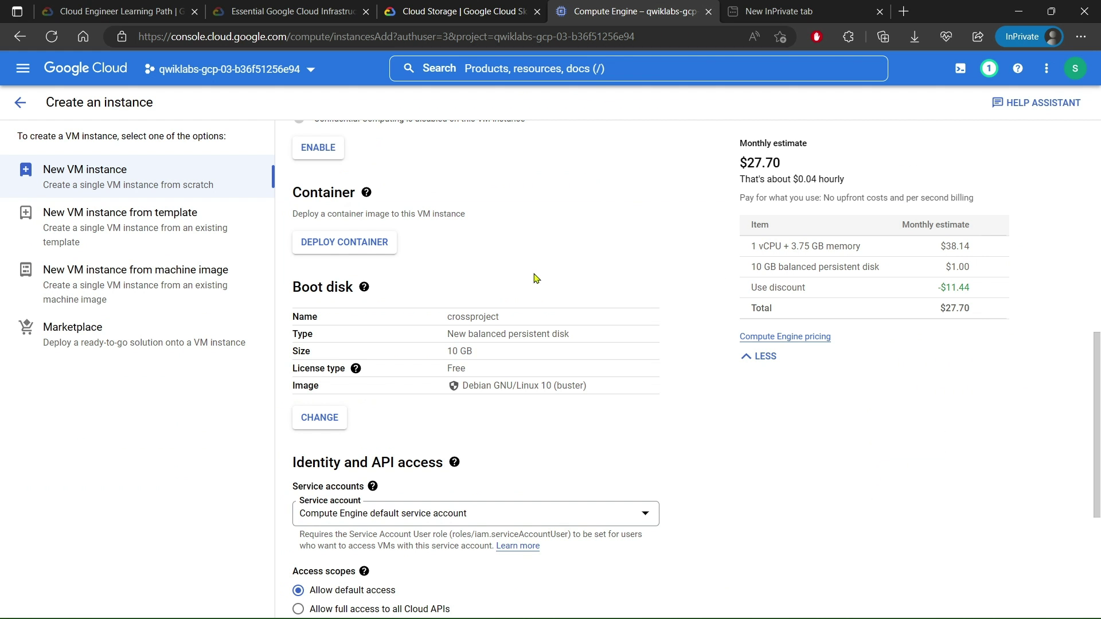
scroll(470, 344, down, 5)
click(335, 581)
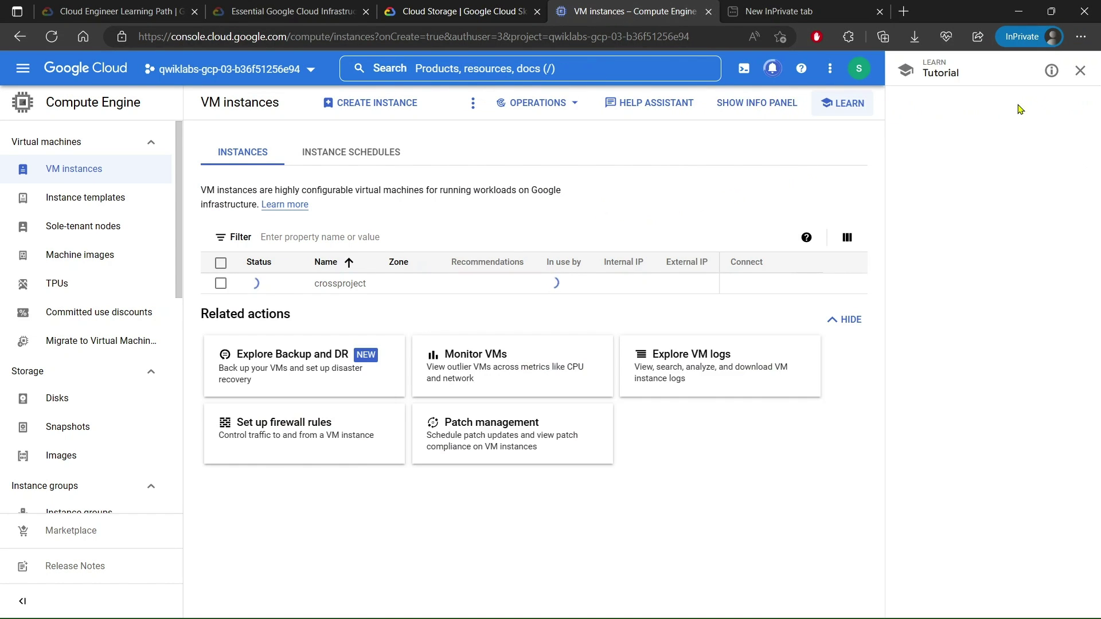
Step: Dismiss the tutorial panel, open a maximized SSH session to the crossproject VM and return to the main browser window
click(1070, 76)
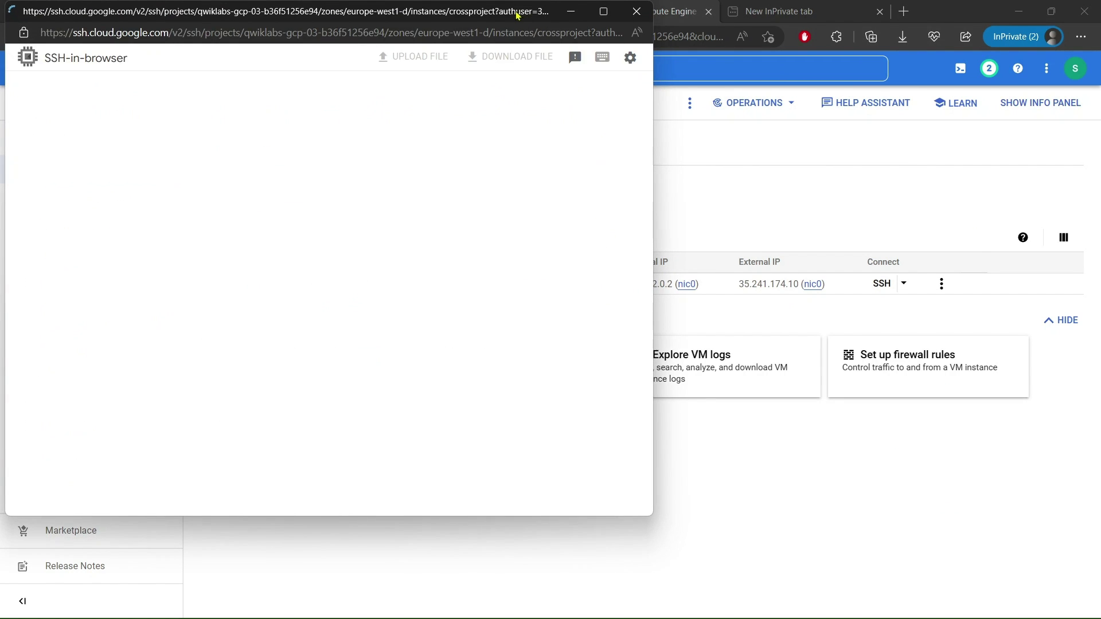
drag(511, 7, 615, 7)
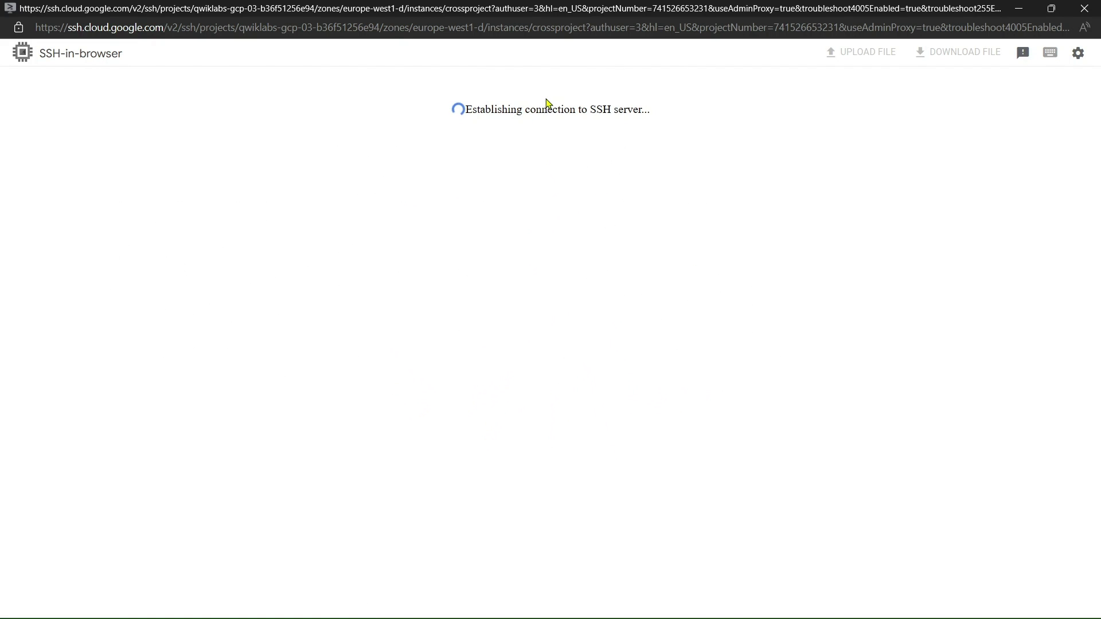
key(alt+Tab)
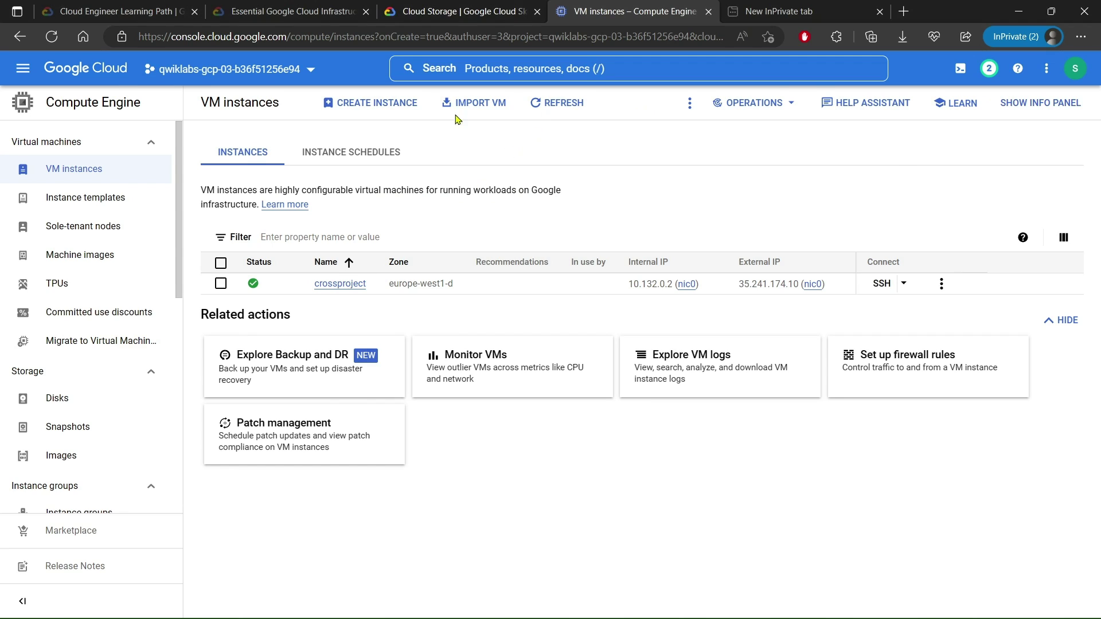
Step: Copy the BUCKET_NAME_2 export command from the lab's SSH to the VM section into the VM's terminal, enlarging the terminal text
click(417, 5)
scroll(473, 203, down, 2)
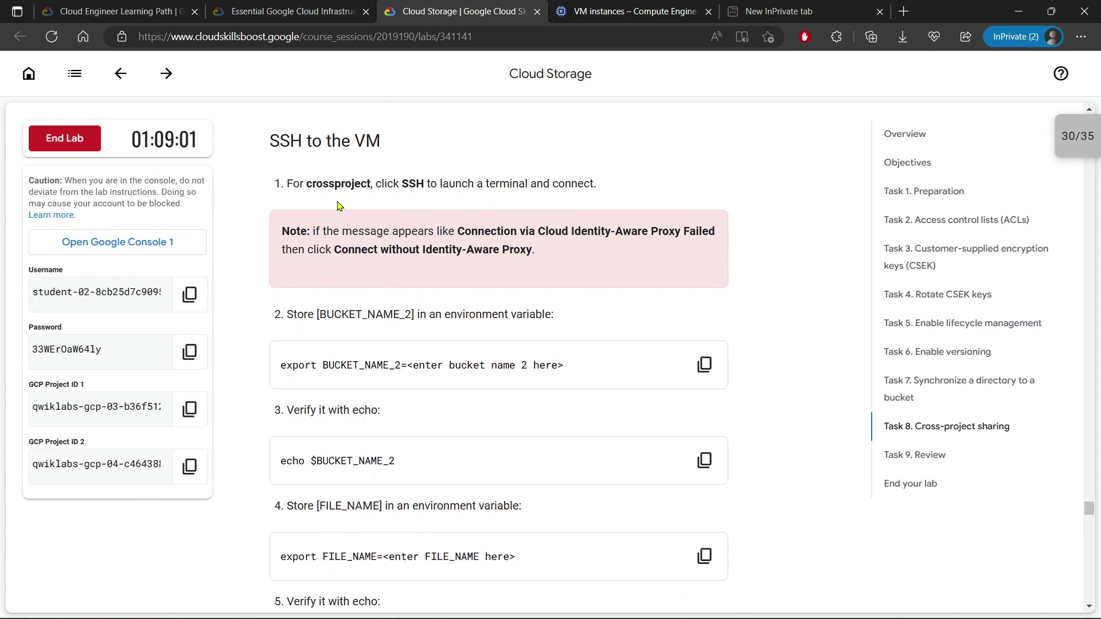
drag(280, 230, 505, 245)
click(504, 245)
scroll(498, 304, down, 1)
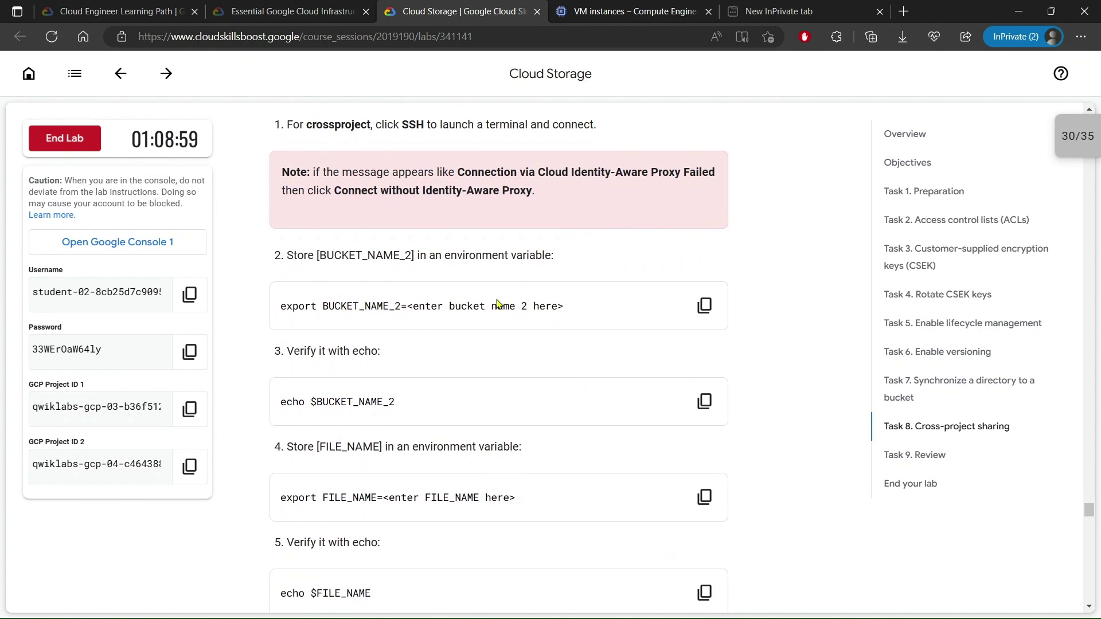
drag(279, 311, 590, 305)
click(704, 305)
key(alt+Tab)
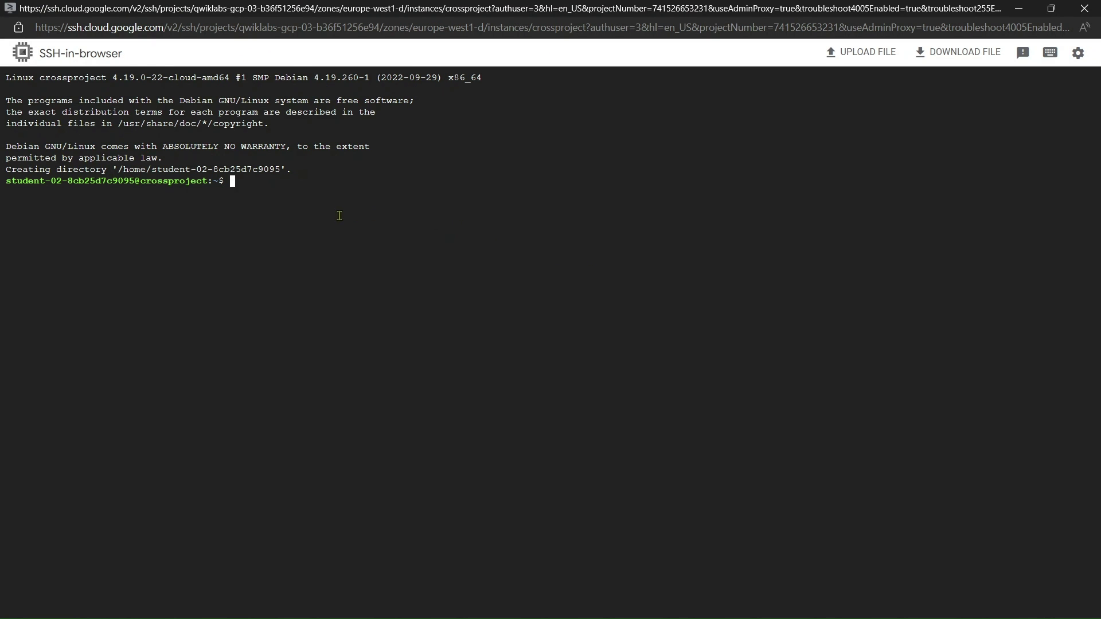
key(ctrl+plus)
key(ctrl+minus)
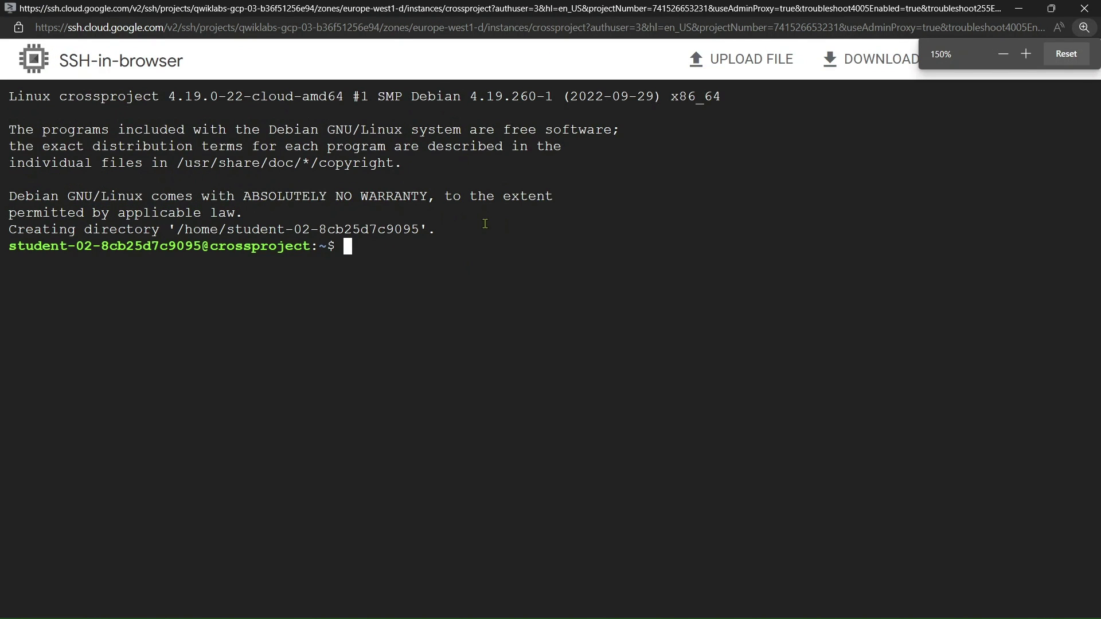
key(ctrl+v)
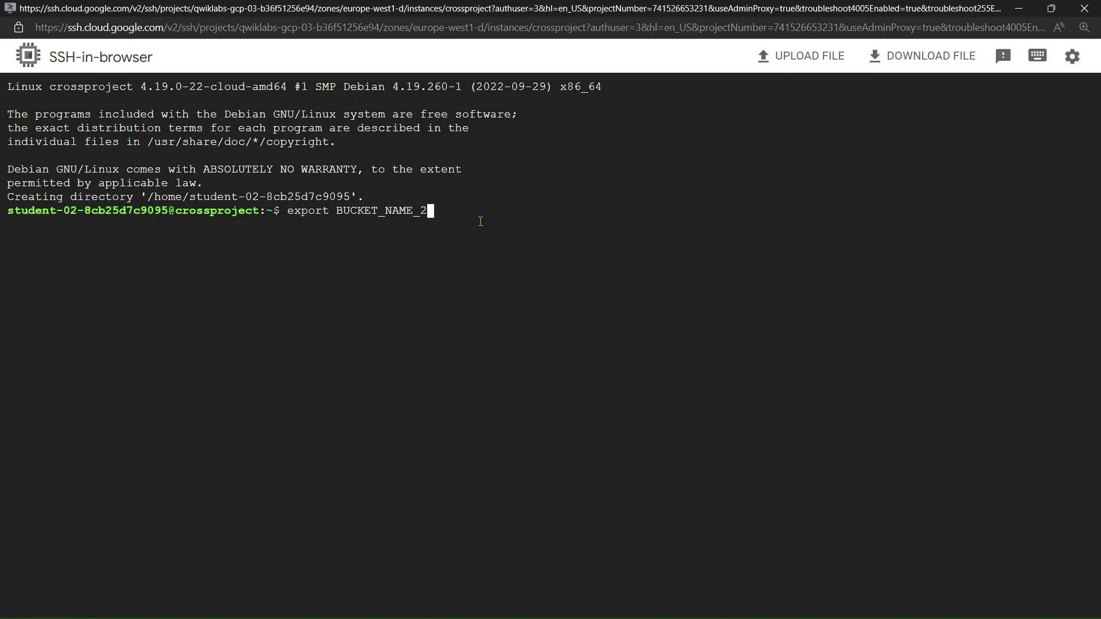
Step: Complete the export command with the lab's GCP Project ID 2 as the value of BUCKET_NAME_2 and run it
key(alt+Tab)
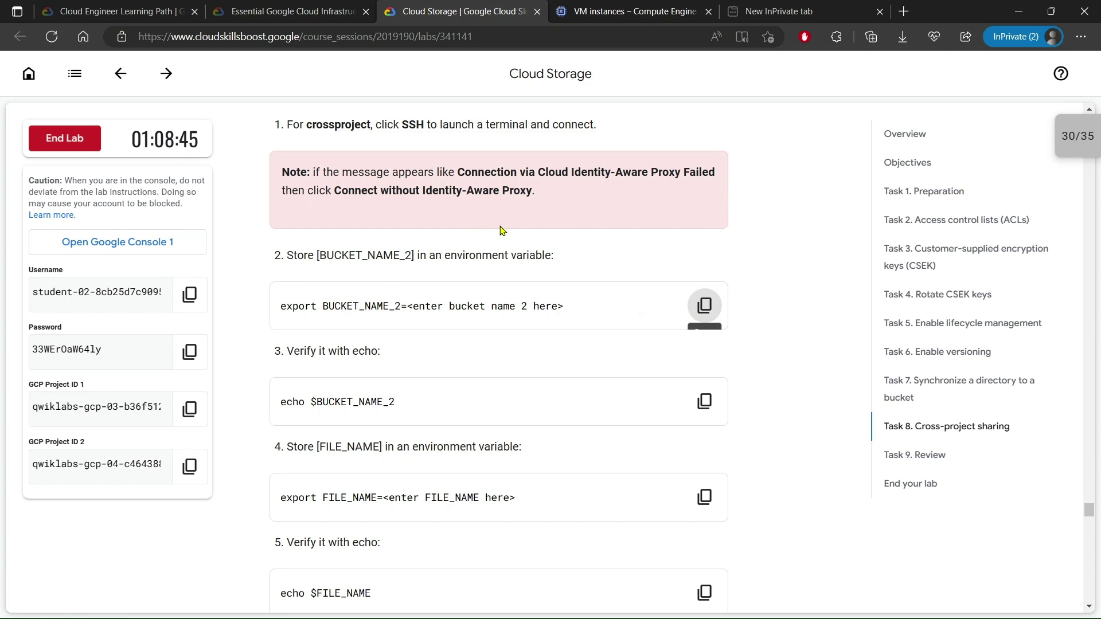
click(179, 464)
key(alt+Tab)
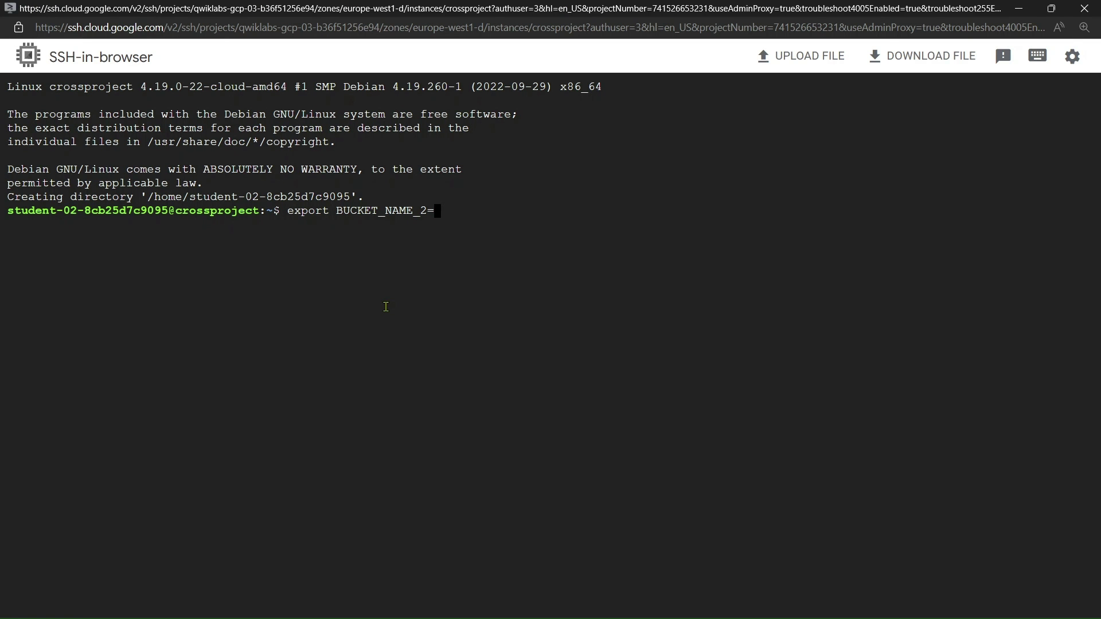
key(ctrl+v)
key(Return)
Step: Copy the lab's echo $BUCKET_NAME_2 command and run it in the VM's terminal to verify the bucket variable
key(alt+Tab)
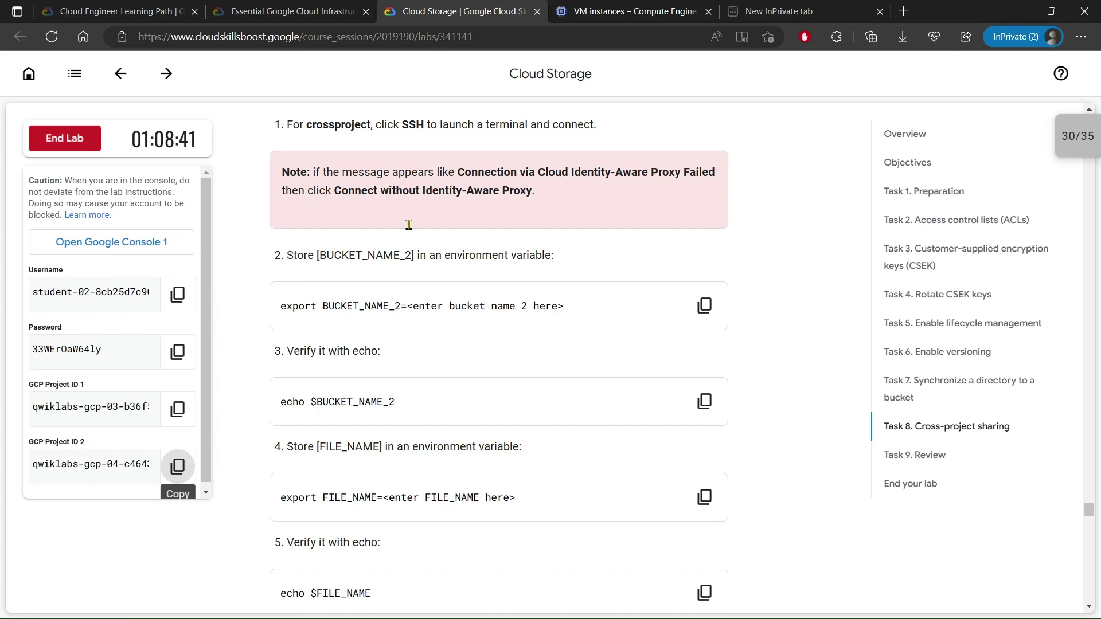
scroll(596, 270, down, 2)
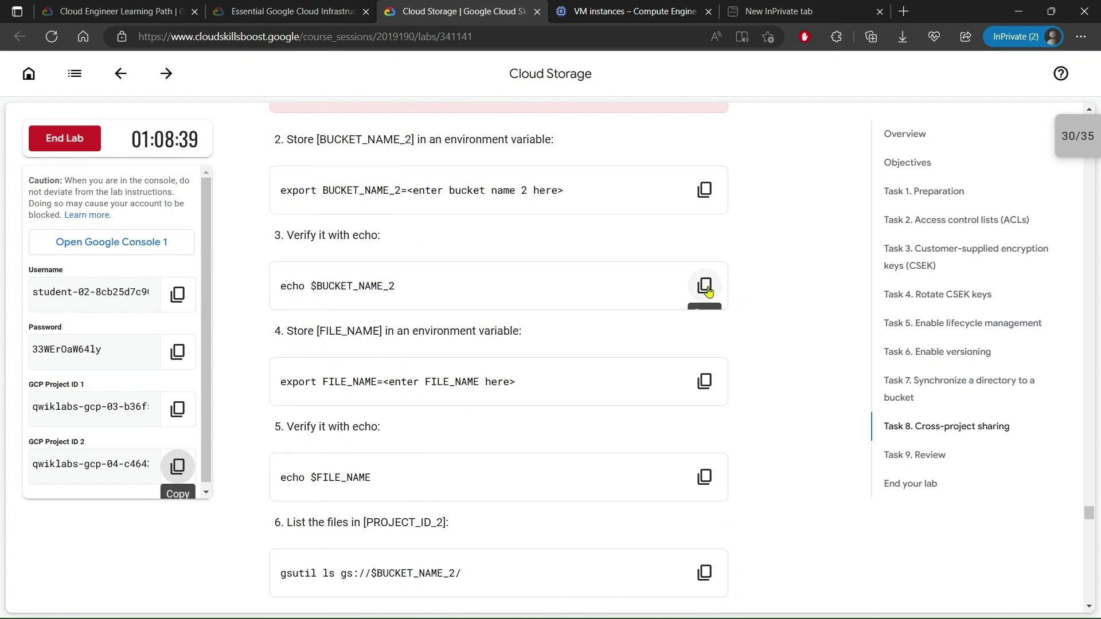
click(705, 287)
key(alt+Tab)
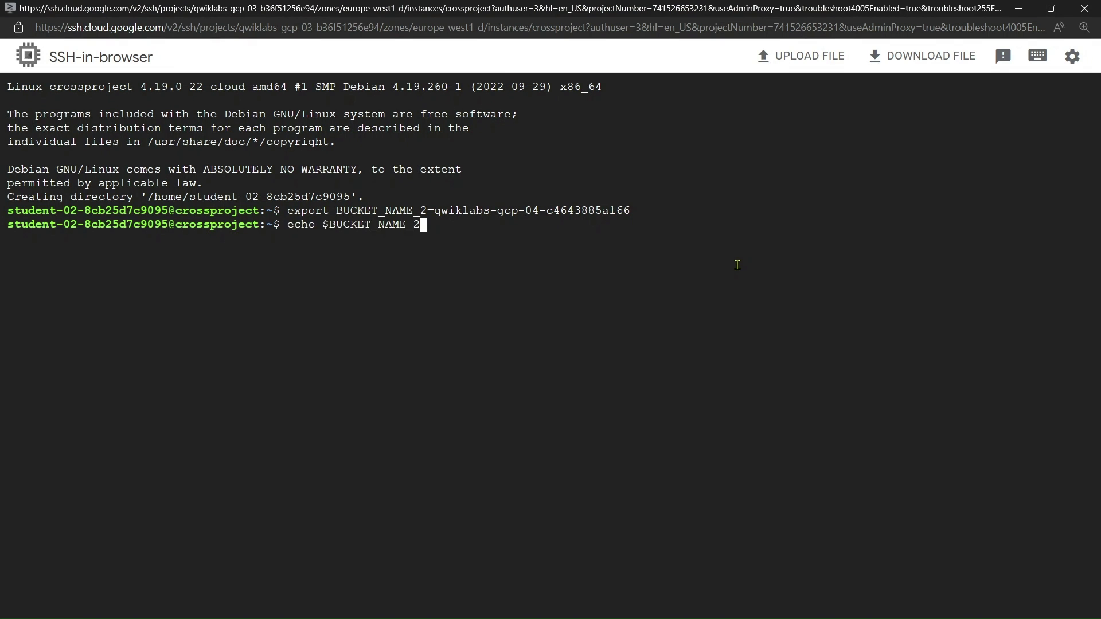
key(Return)
Step: Copy the lab's FILE_NAME export command into the VM's terminal and run it as export FILE_NAME=sample.txt
key(alt+Tab)
click(705, 381)
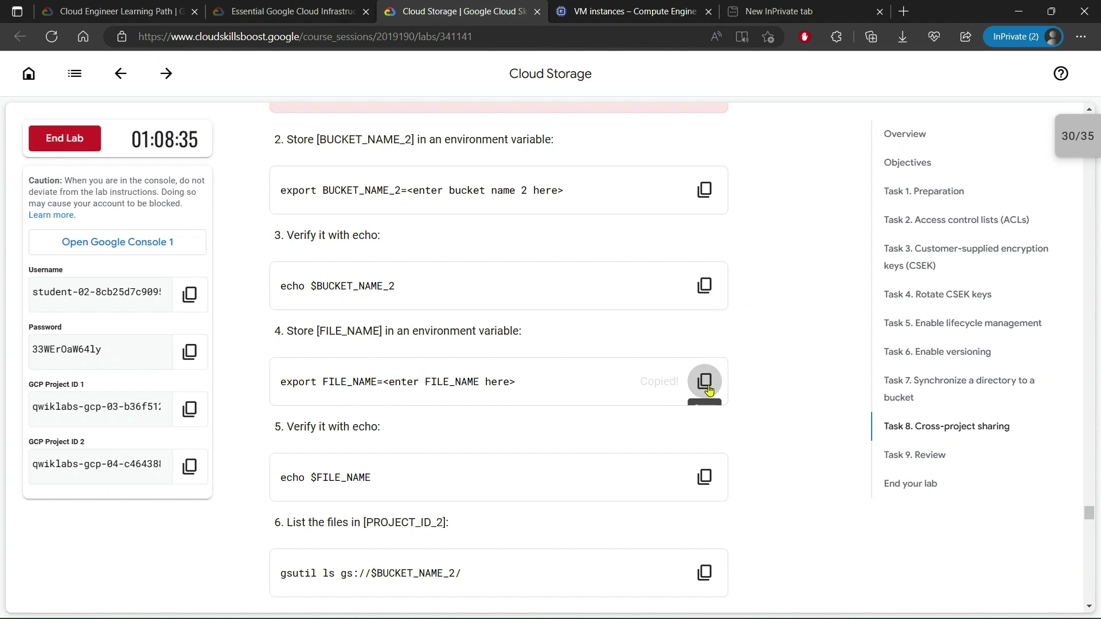
key(alt+Tab)
key(ctrl+v)
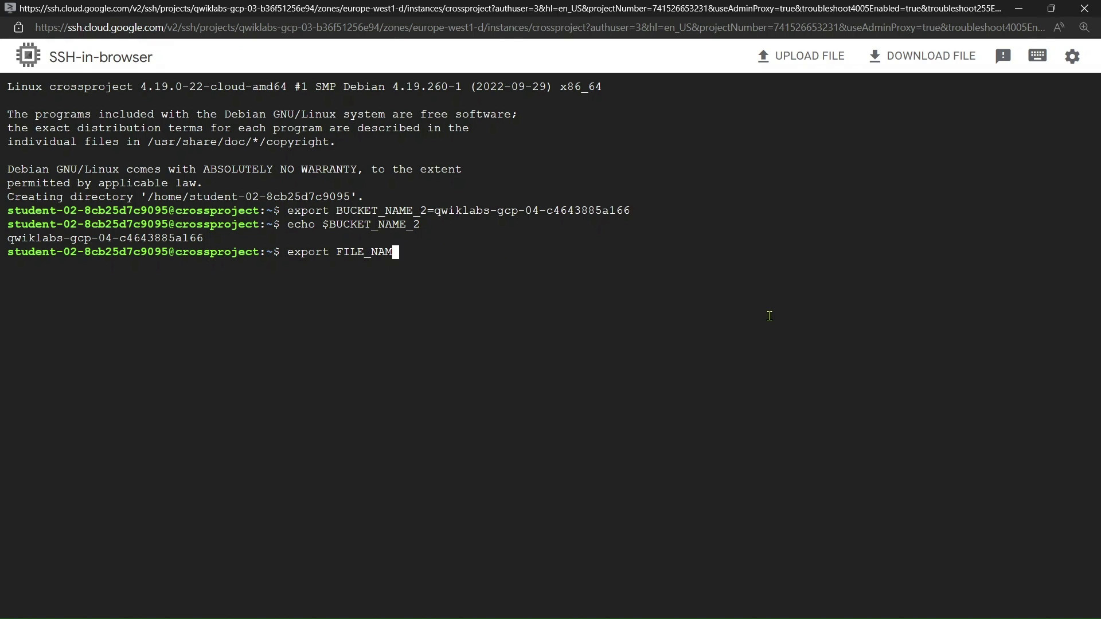
text(=sample.t)
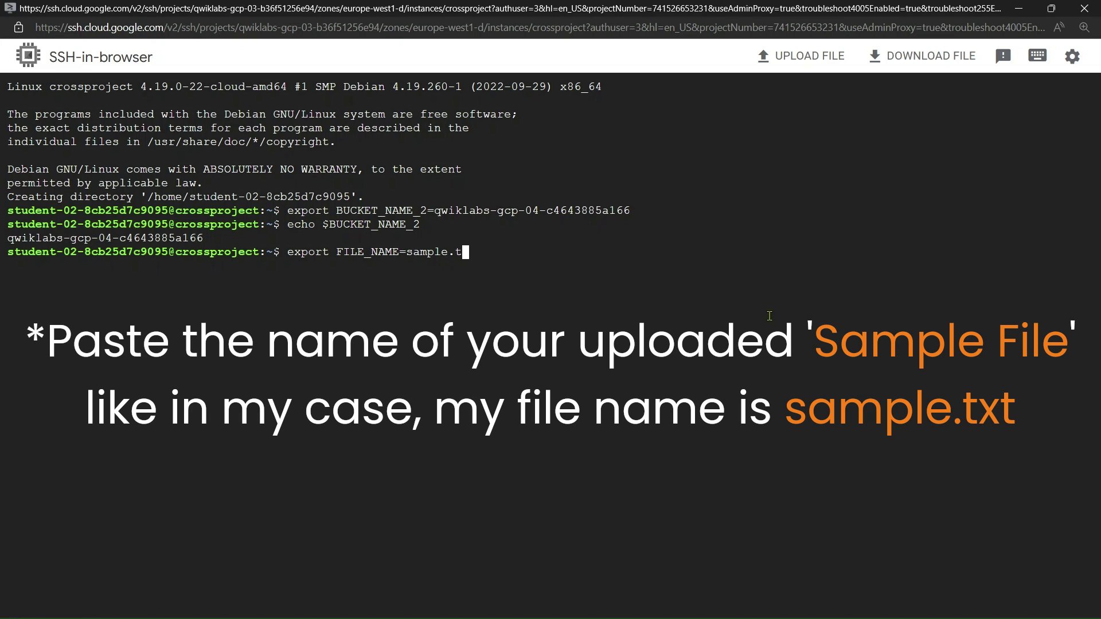
text(xt)
key(Return)
Step: Copy the lab's echo $FILE_NAME command and run it in the VM's terminal to verify the file variable
key(alt+Tab)
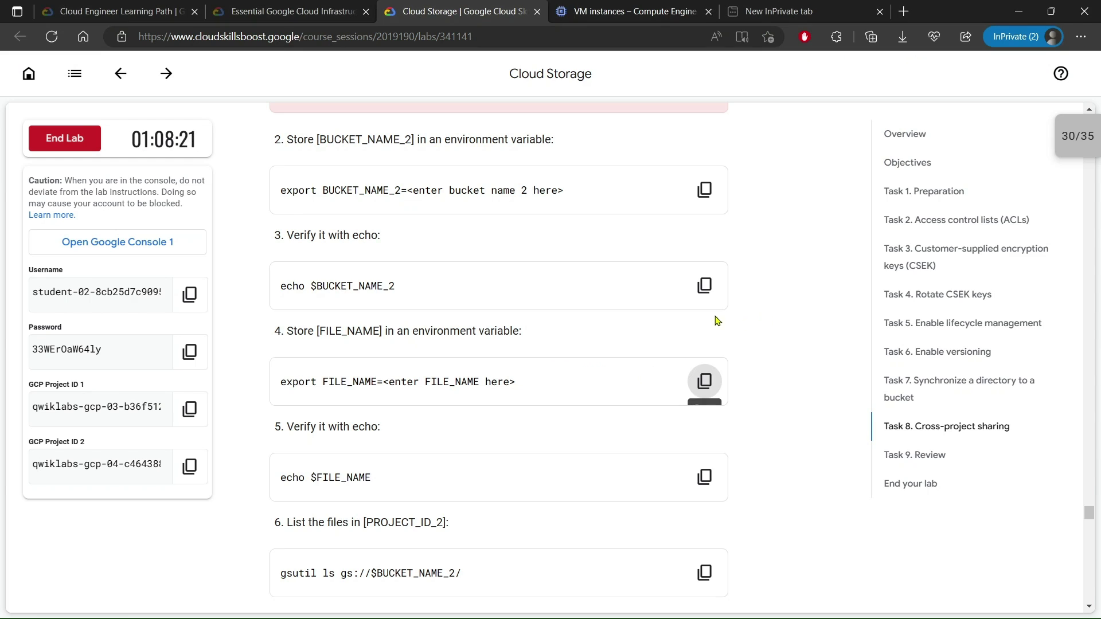
click(704, 477)
key(alt+Tab)
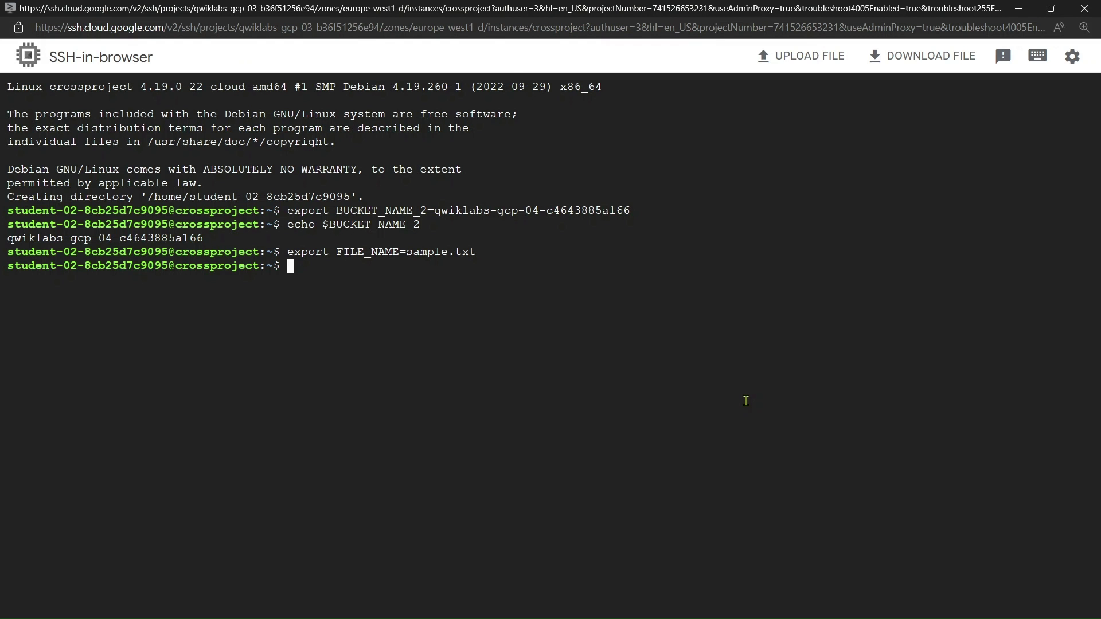
key(Return)
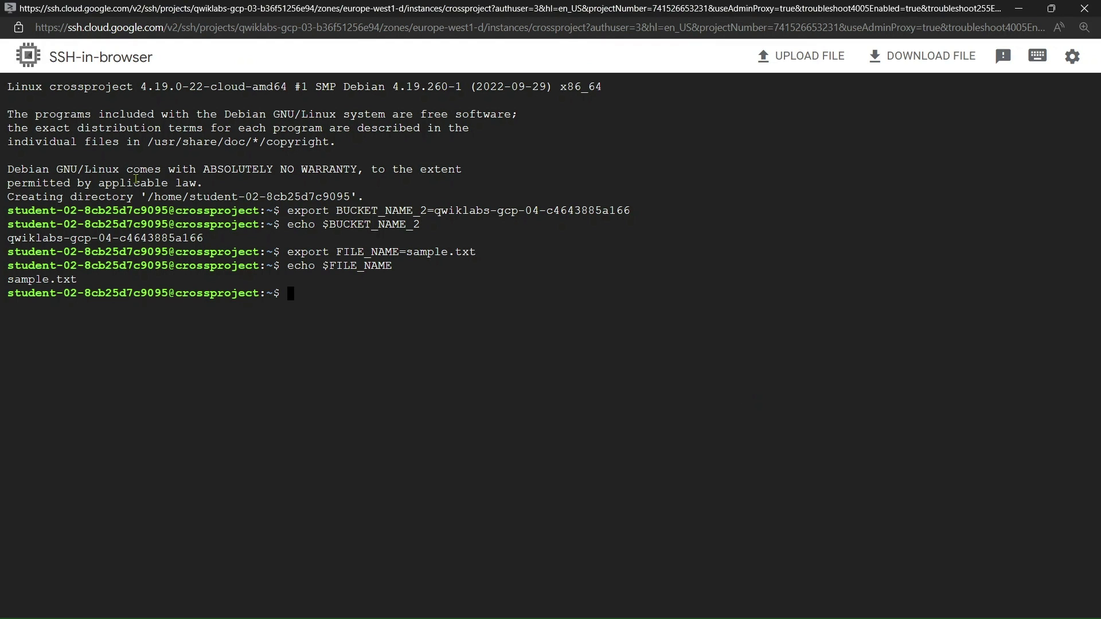
Step: List the files in the second project's bucket from the VM by running gsutil ls gs://$BUCKET_NAME_2/
key(alt+Tab)
scroll(533, 361, down, 3)
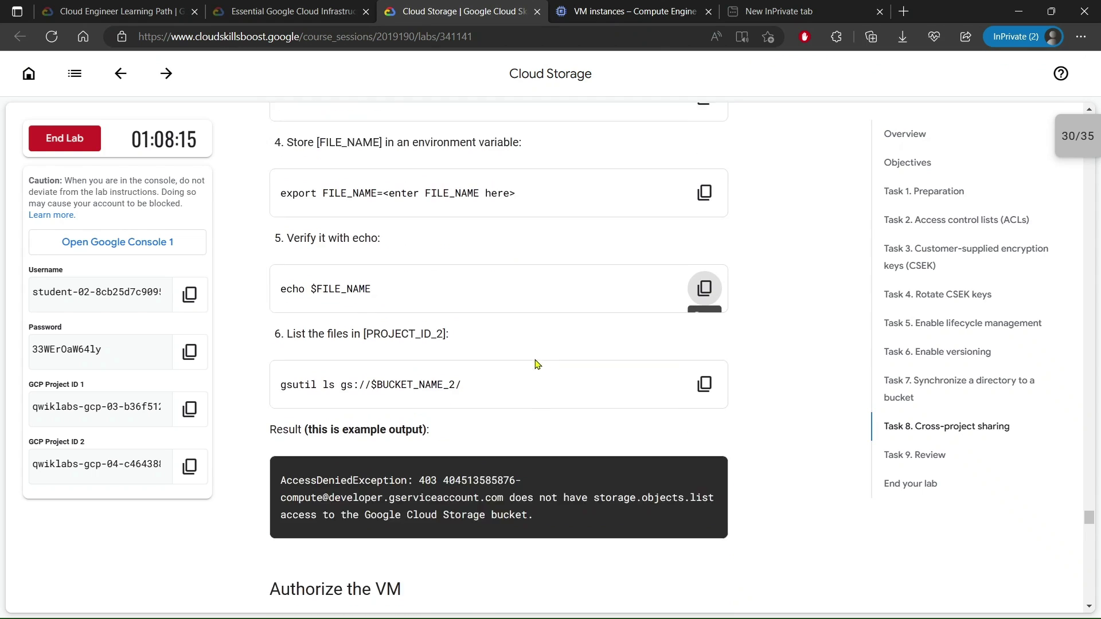
click(704, 296)
key(alt+Tab)
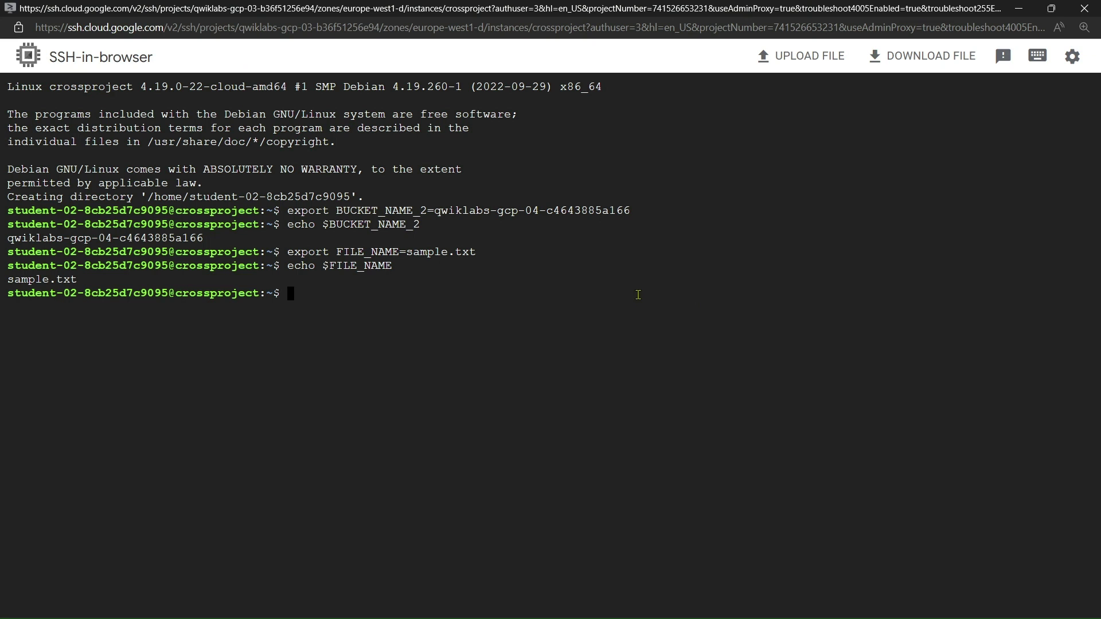
key(ctrl+v)
key(Return)
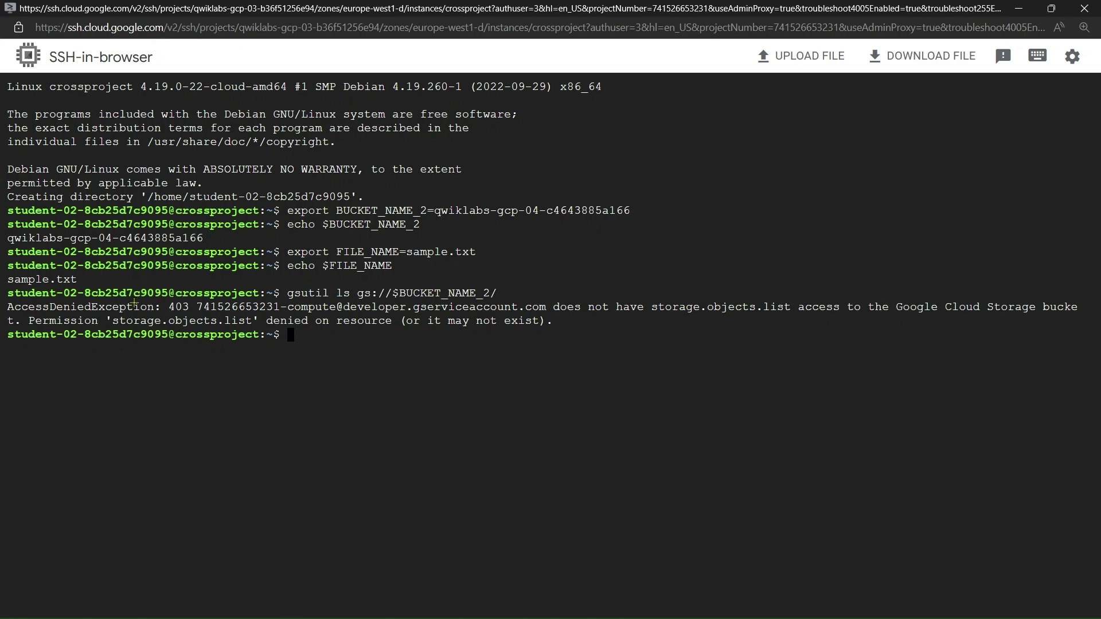
Step: Compare the listing output with the lab's example, read the credentials.json upload instructions under Authorize the VM, and return to the SSH terminal
key(alt+Tab)
scroll(348, 355, down, 1)
drag(269, 370, 502, 417)
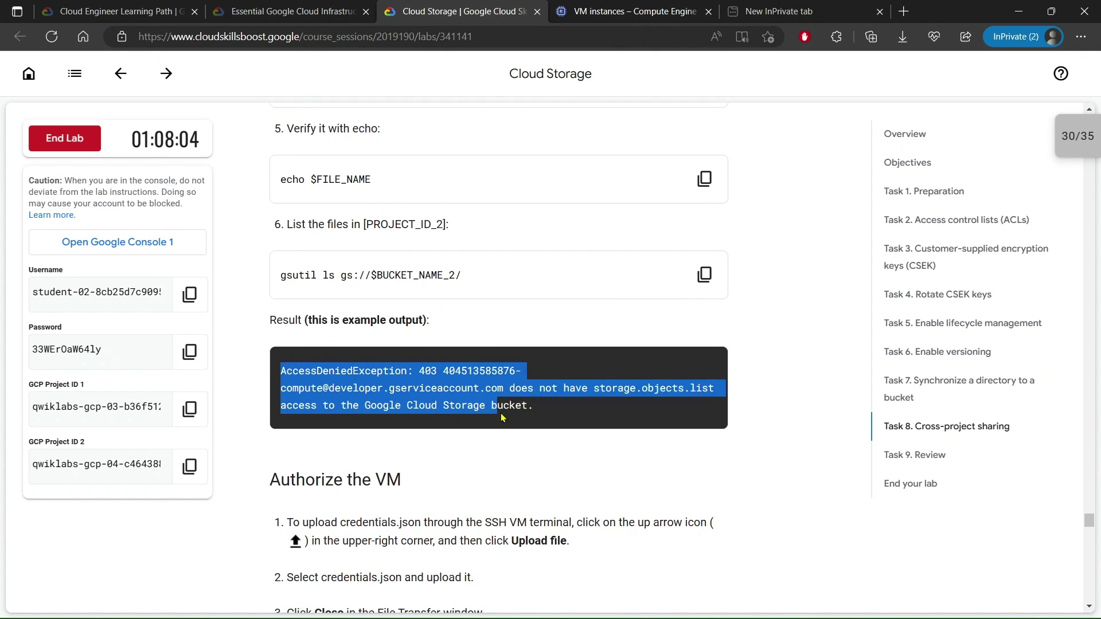
click(543, 417)
scroll(467, 322, down, 6)
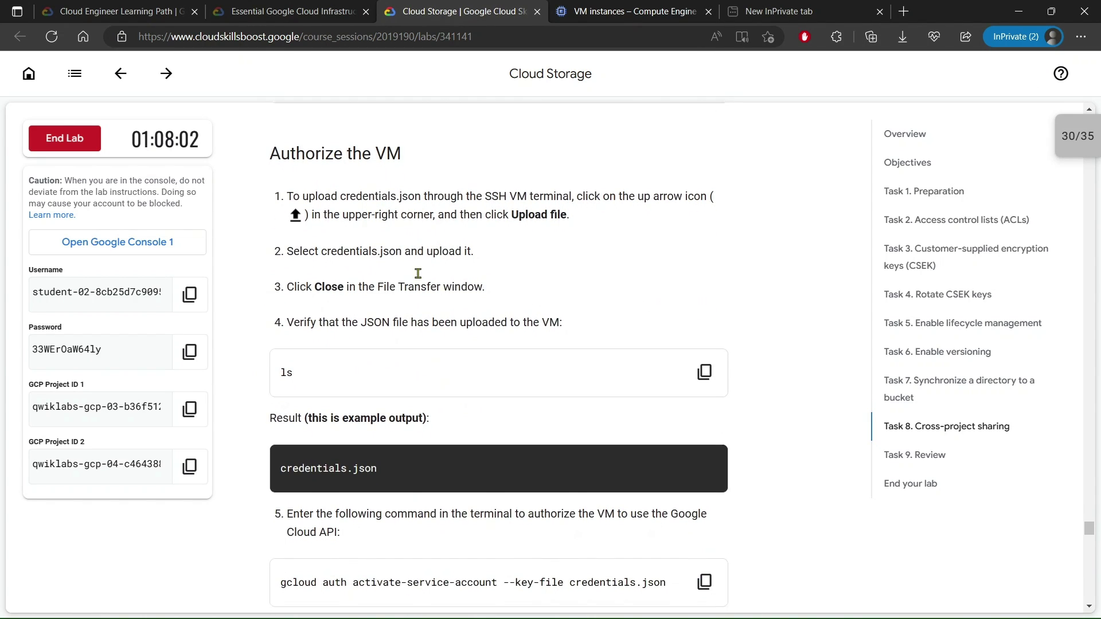
drag(282, 185, 702, 181)
click(701, 182)
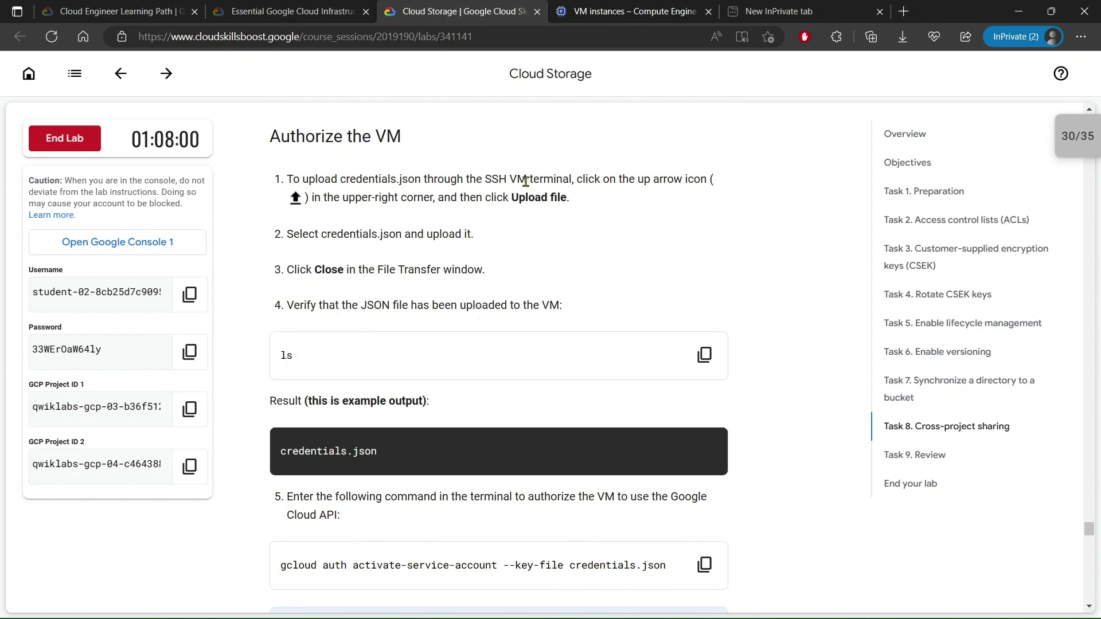
key(alt+Tab)
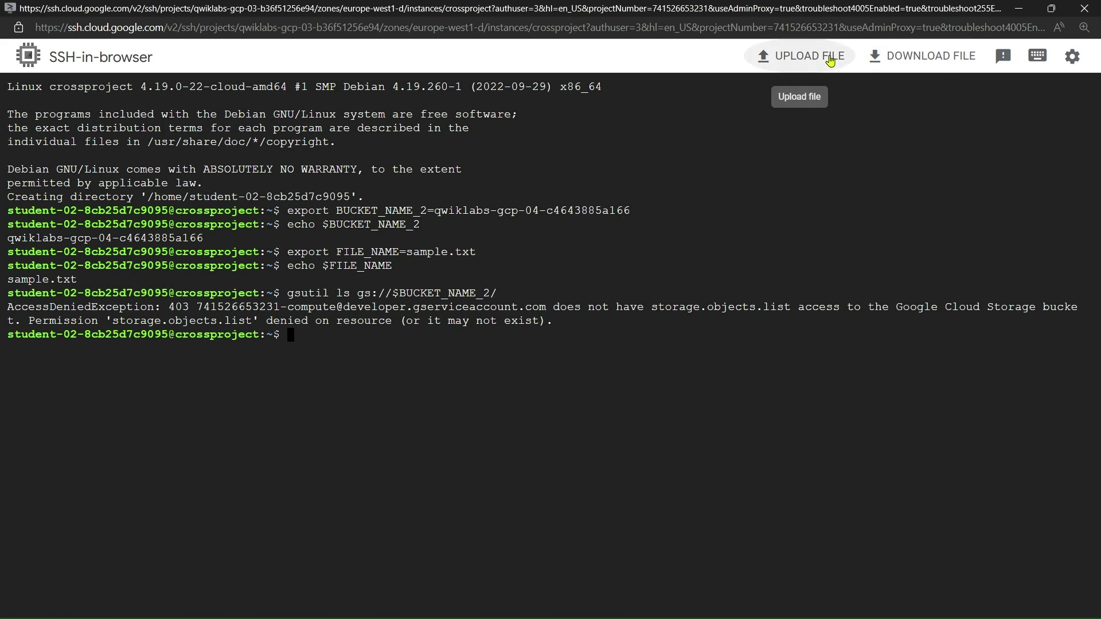
Step: Upload credentials.json from the Downloads folder to the crossproject VM through the SSH session
click(806, 58)
click(525, 336)
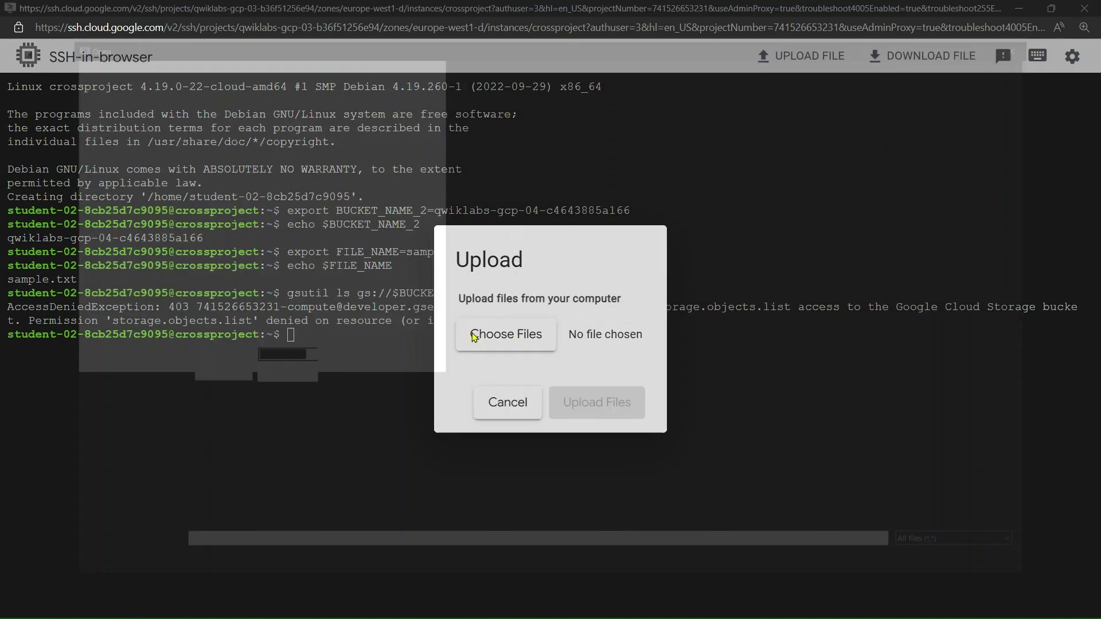
click(90, 194)
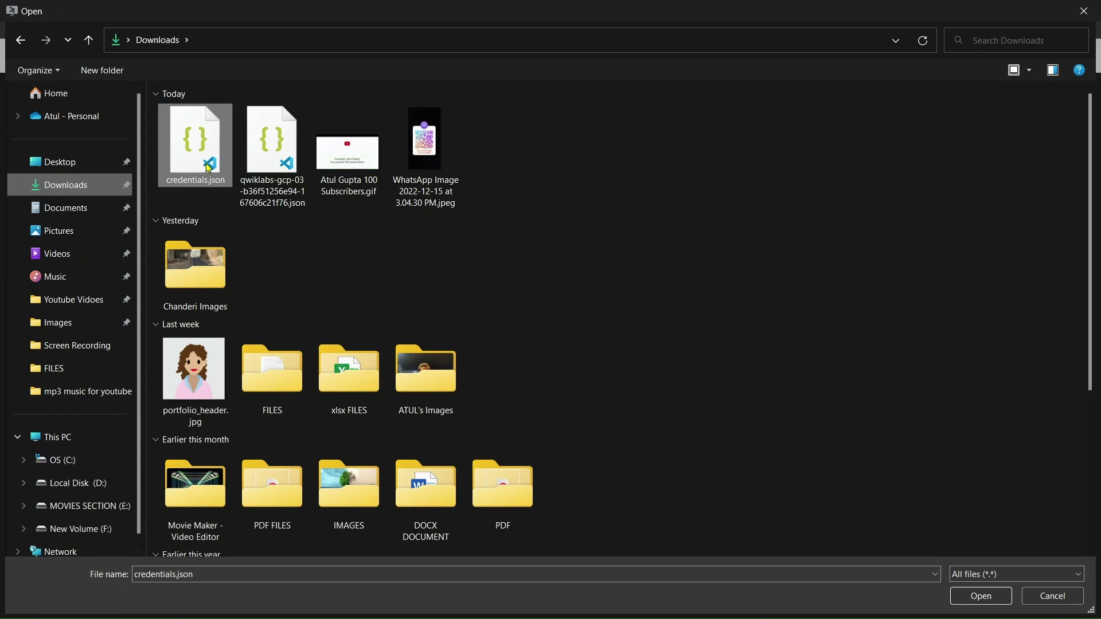
click(967, 602)
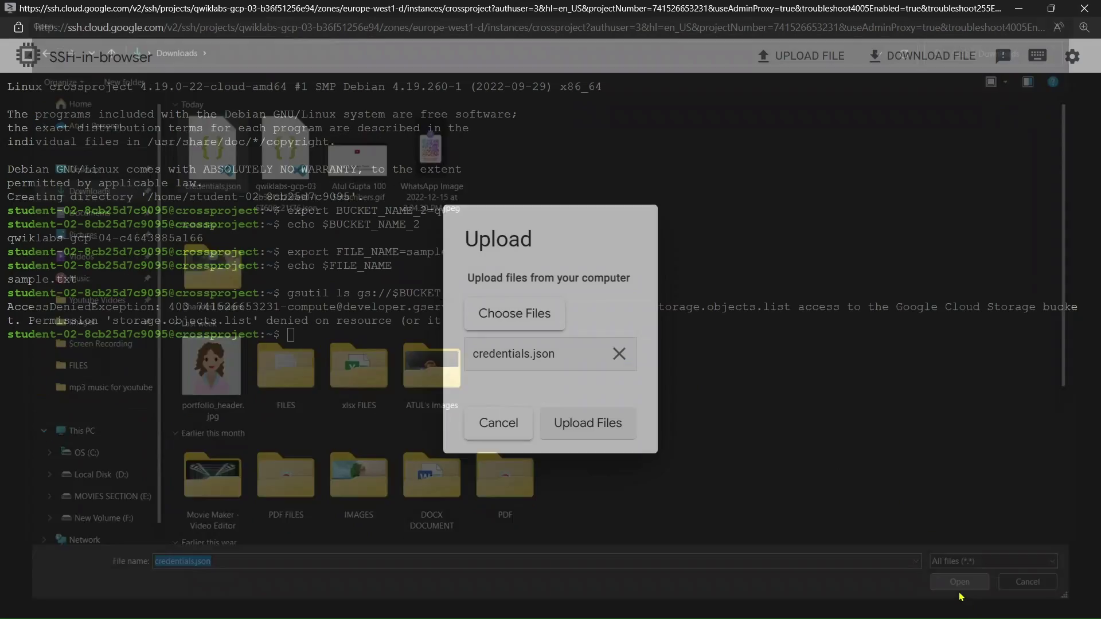
click(612, 408)
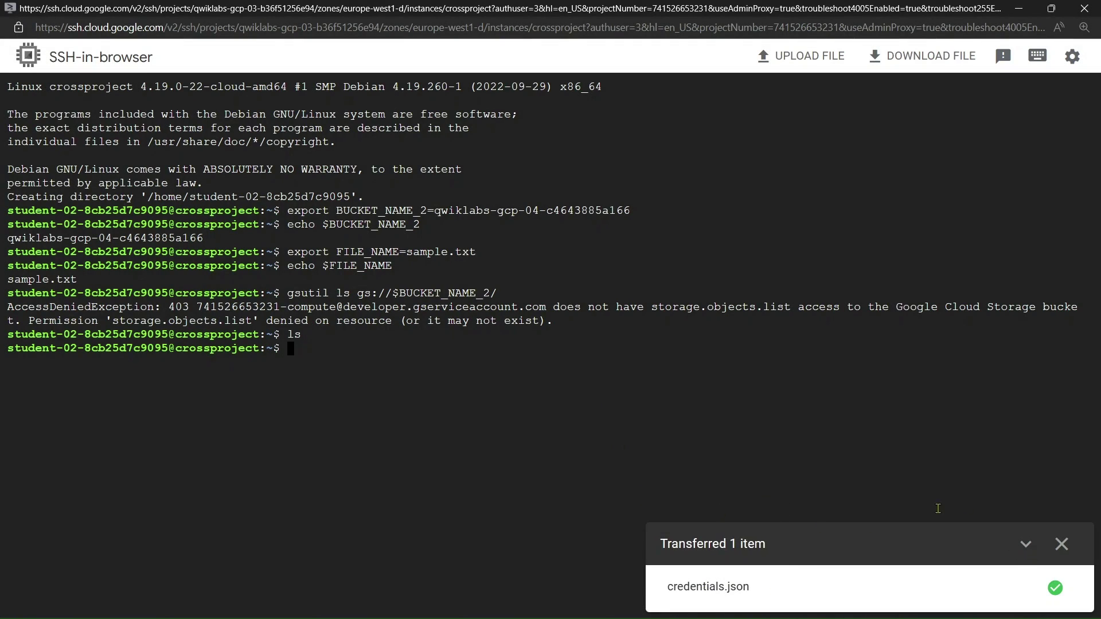
Step: Dismiss the file transfer summary and run ls on the VM to verify the credentials.json upload
click(1061, 544)
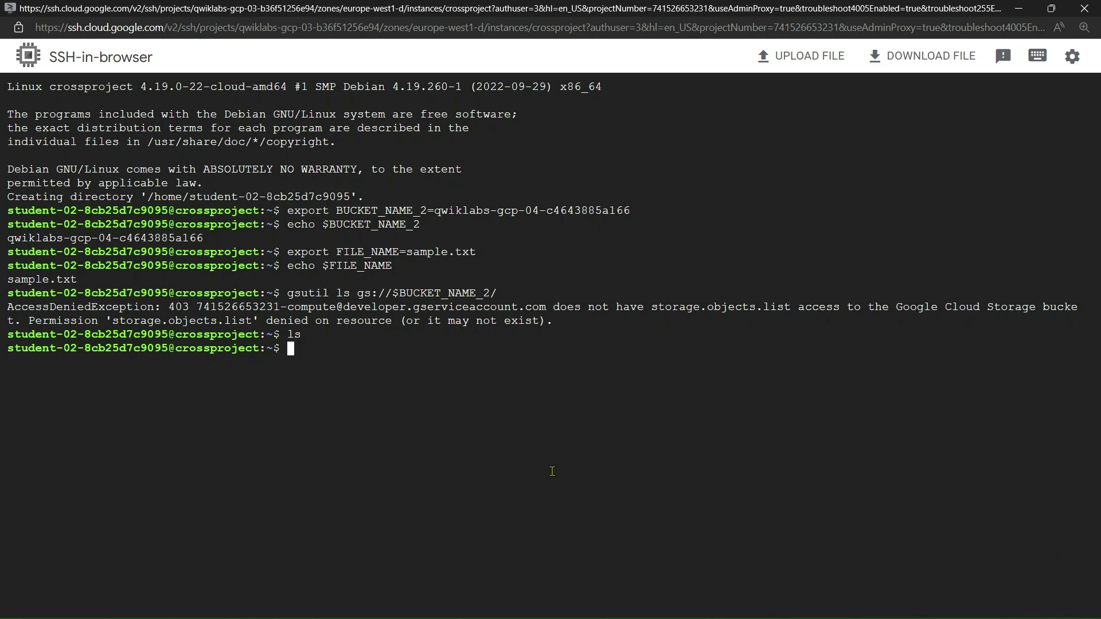
text(s)
key(Return)
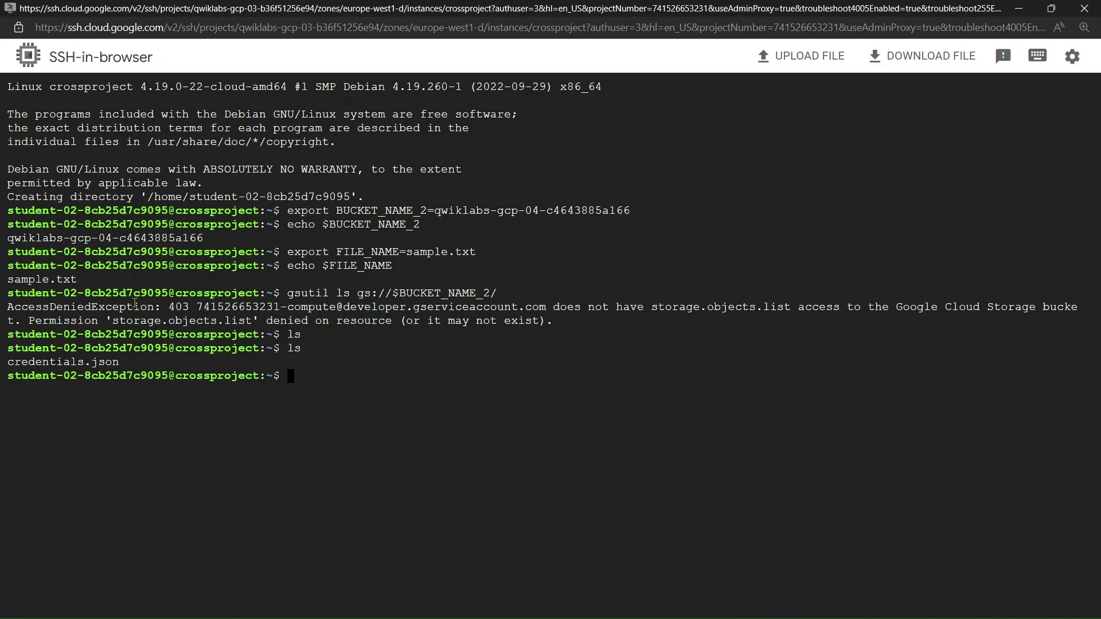
Step: Authorize the VM by running the lab's command gcloud auth activate-service-account --key-file credentials.json in the SSH terminal
key(alt+Tab)
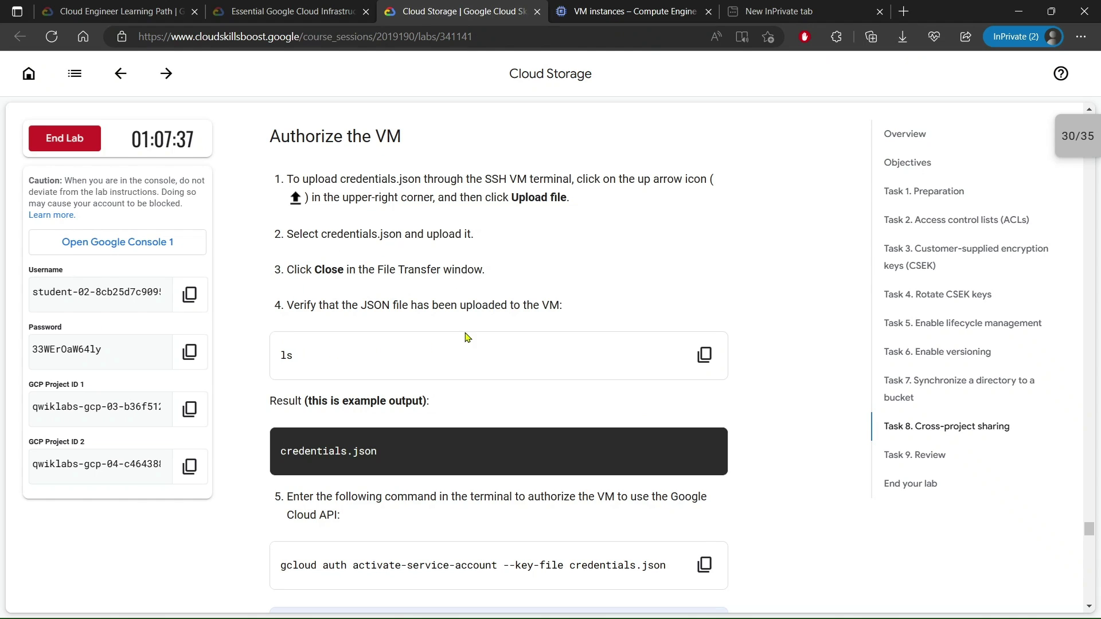
scroll(467, 337, down, 4)
click(704, 352)
key(alt+Tab)
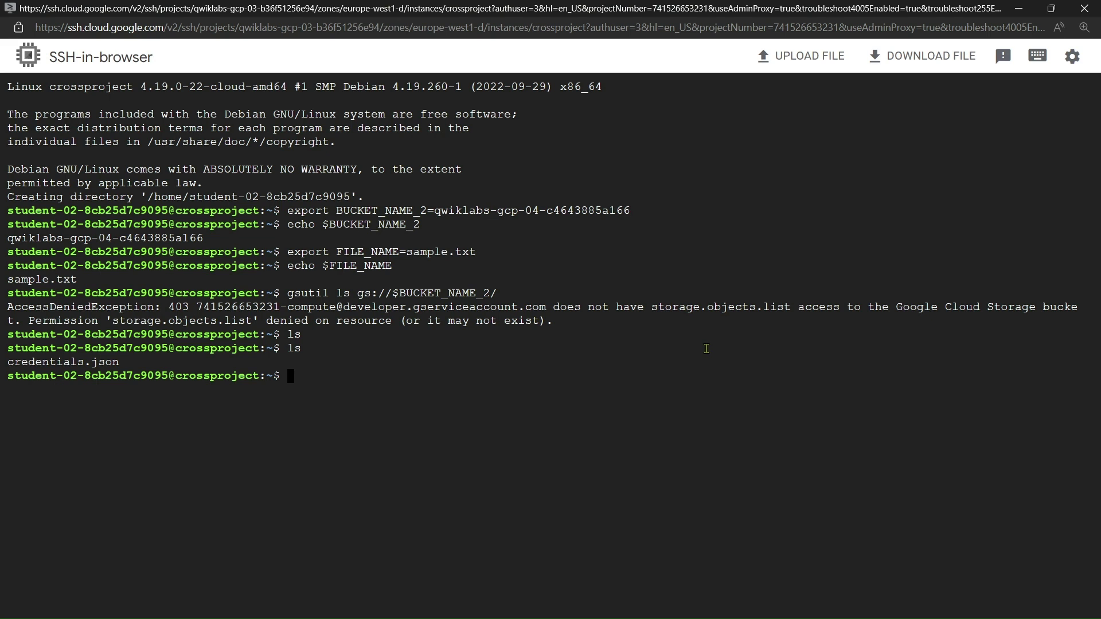
key(ctrl+v)
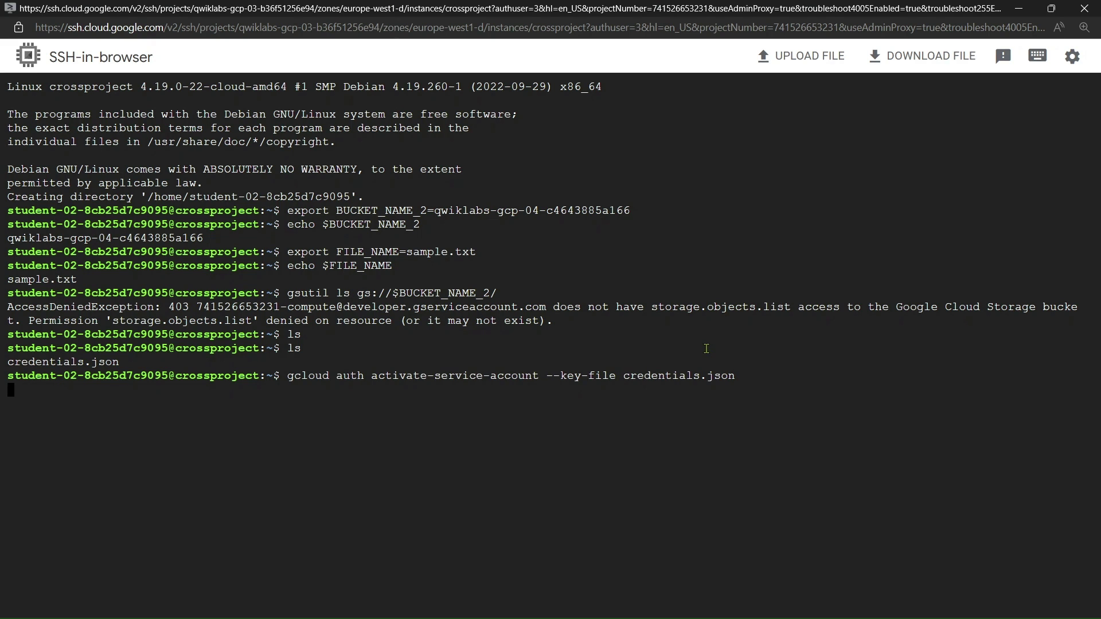
Step: Copy the Verify access command gsutil ls gs://$BUCKET_NAME_2/ from the lab and rerun it on the VM
key(alt+Tab)
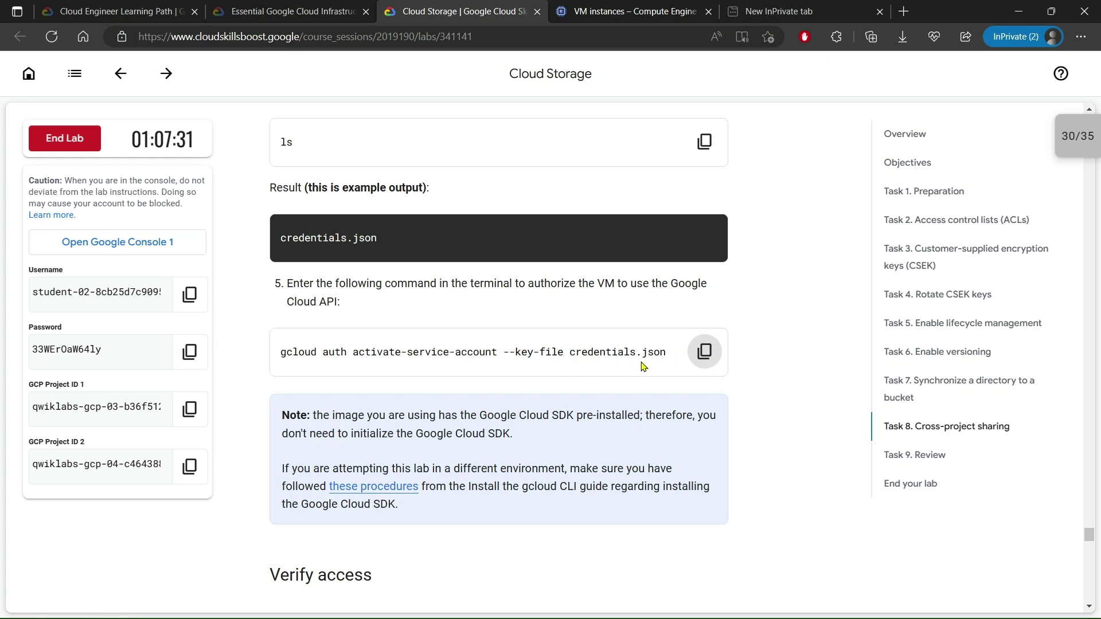
scroll(391, 381, down, 2)
scroll(594, 339, down, 5)
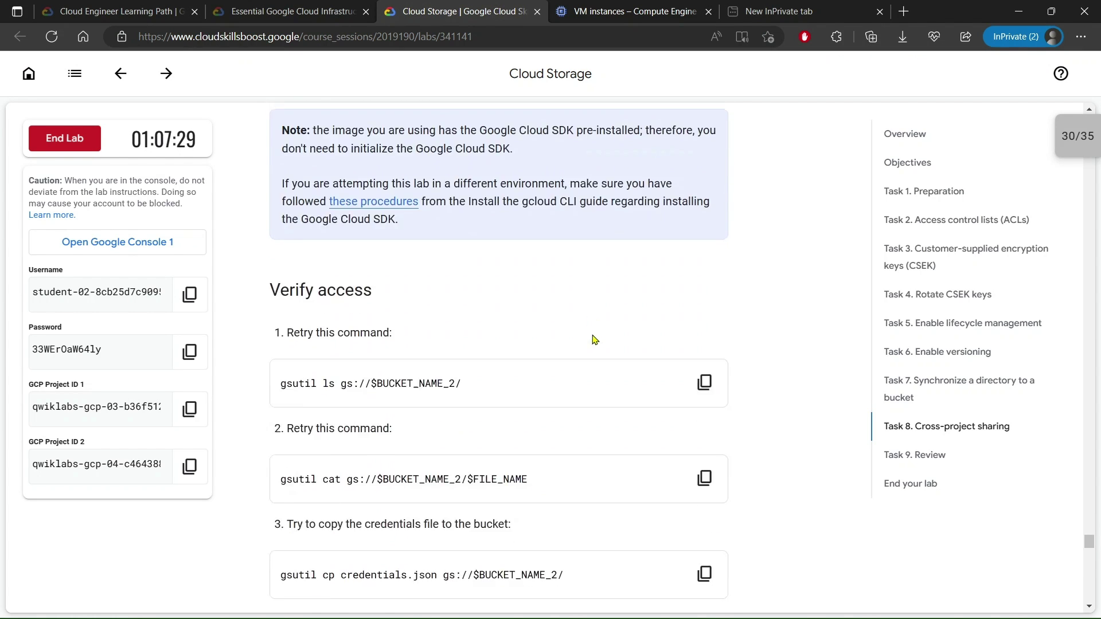
click(705, 253)
key(alt+Tab)
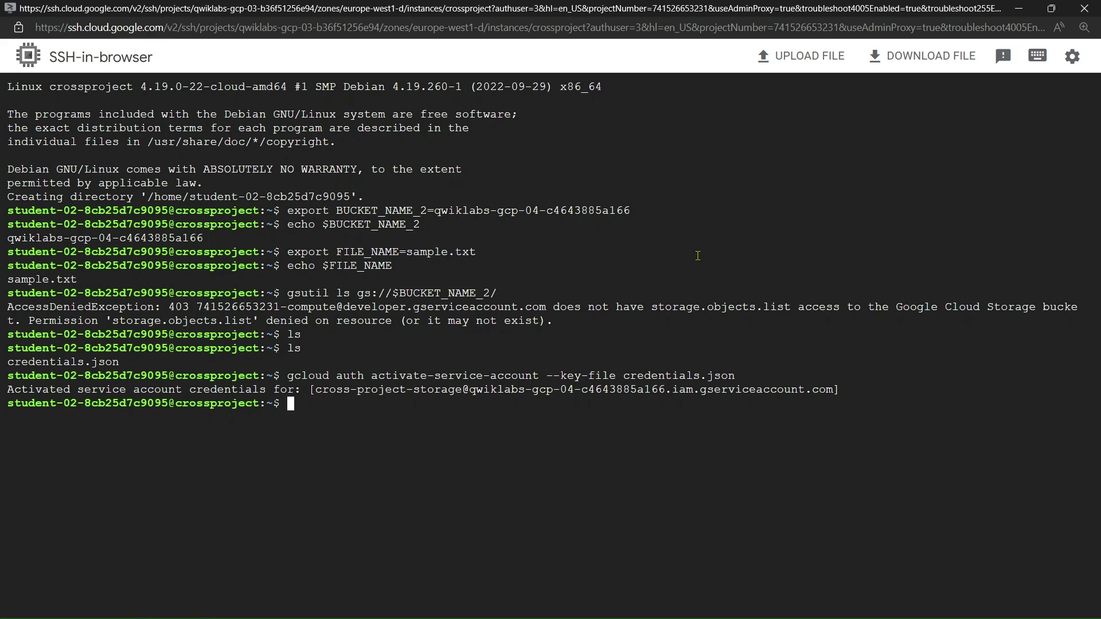
key(ctrl+v)
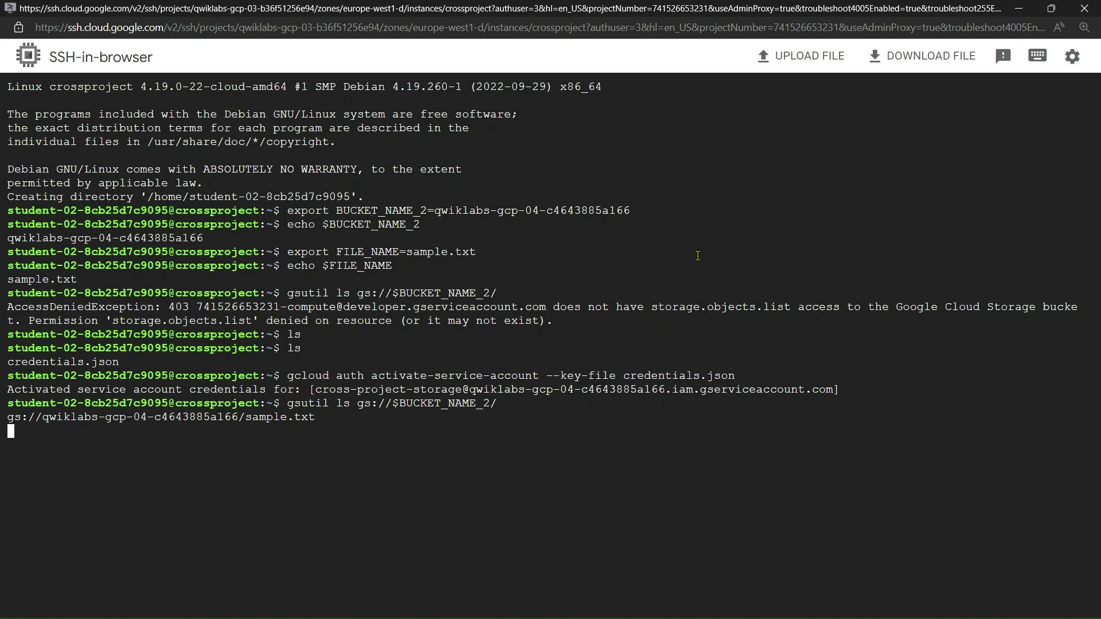
Step: Display the sample file's contents from the VM by running the lab's command gsutil cat gs://$BUCKET_NAME_2/$FILE_NAME
key(alt+Tab)
scroll(721, 291, down, 2)
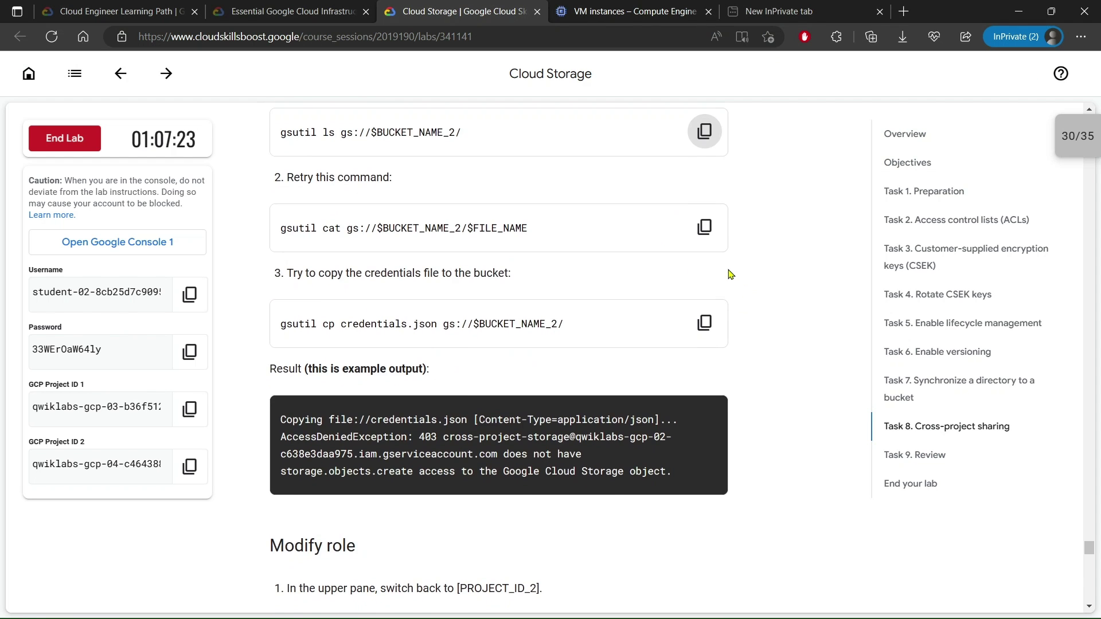
click(704, 230)
key(alt+Tab)
key(ctrl+v)
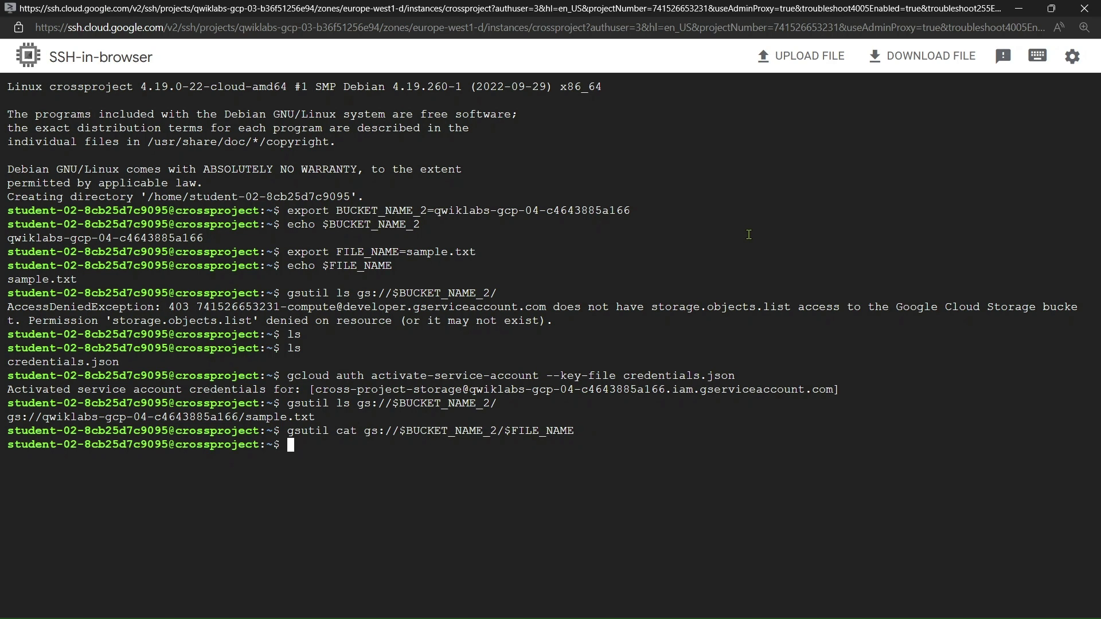
Step: Try to copy the credentials file to the second project's bucket with gsutil cp credentials.json gs://$BUCKET_NAME_2/
key(alt+Tab)
click(704, 319)
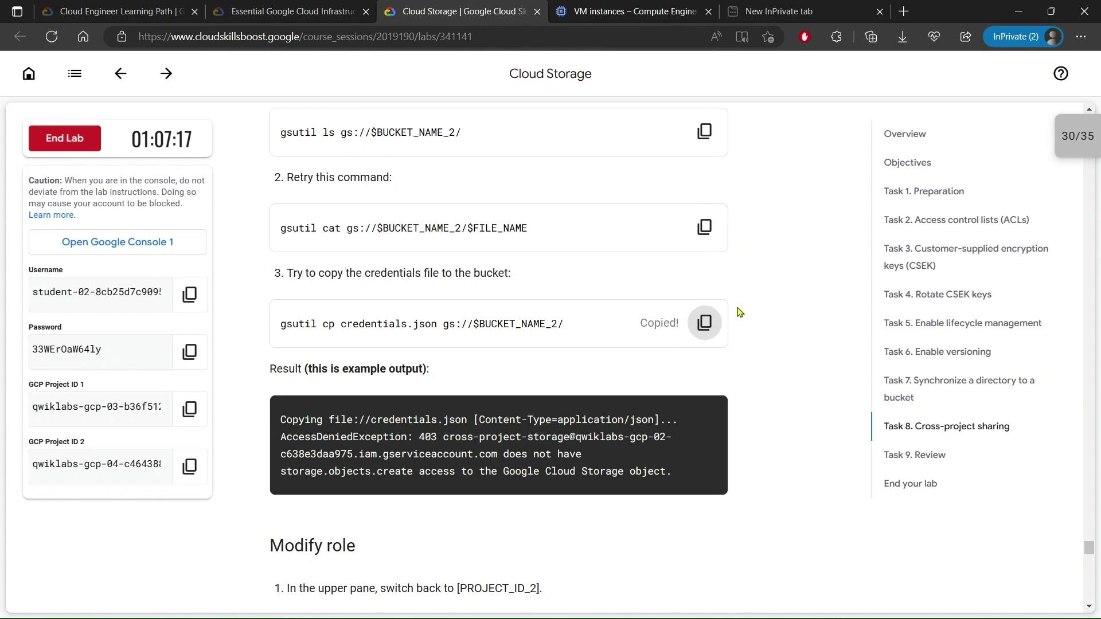
key(alt+Tab)
key(ctrl+v)
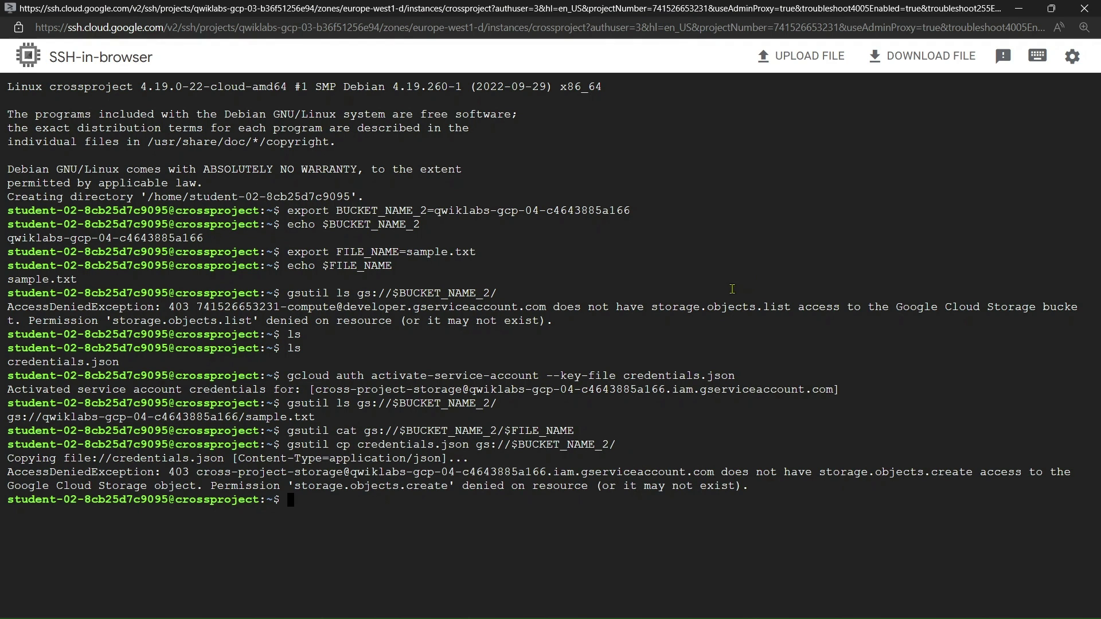
Step: Compare the copy output with the lab's example and read the Modify role instructions for the cross-project-storage service account
key(alt+Tab)
drag(279, 419, 617, 476)
click(548, 499)
scroll(569, 447, down, 6)
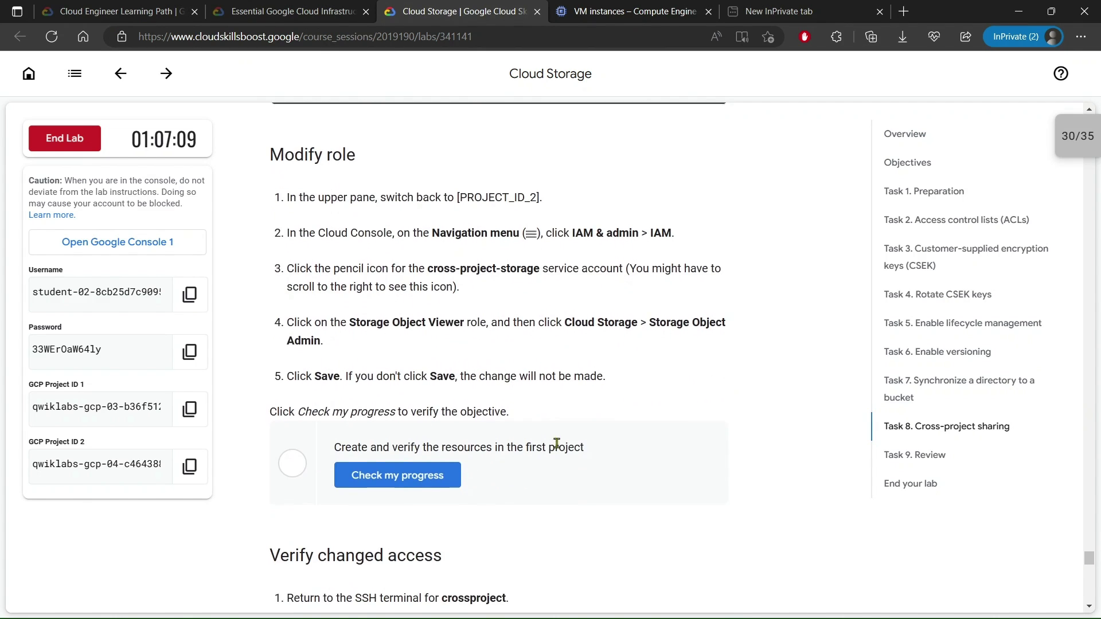
drag(290, 241, 628, 258)
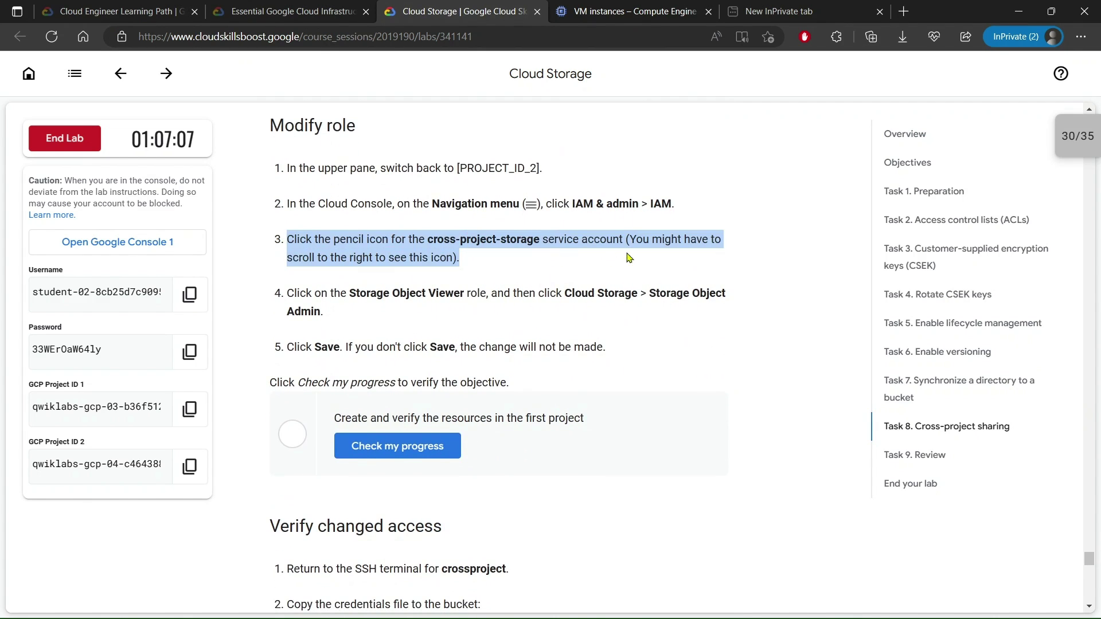
drag(288, 294, 596, 294)
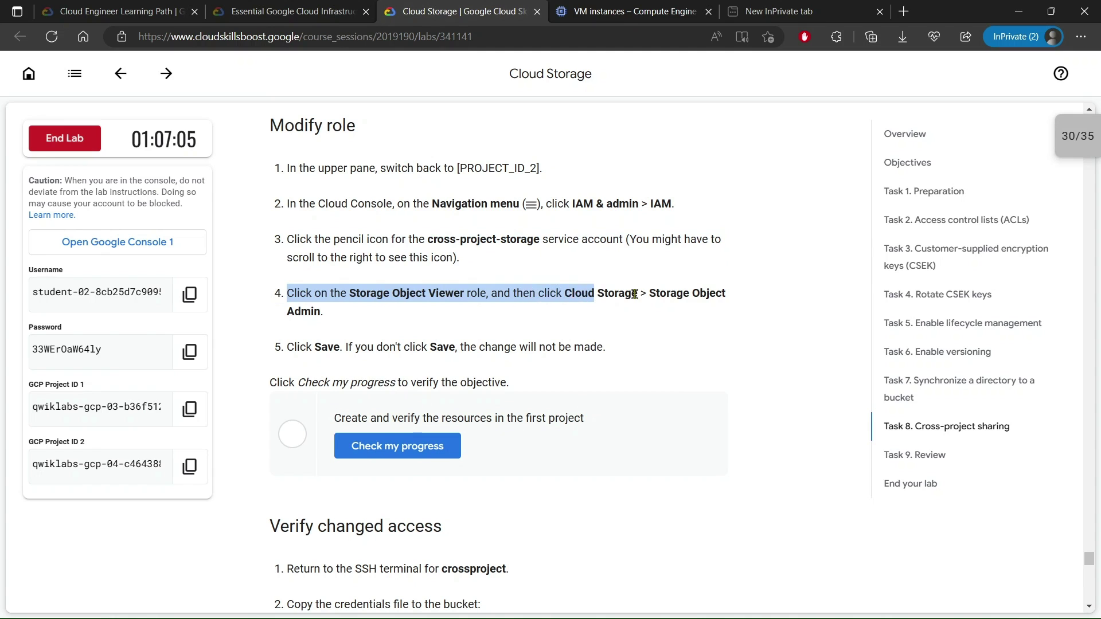
click(387, 173)
drag(303, 169, 545, 172)
click(590, 136)
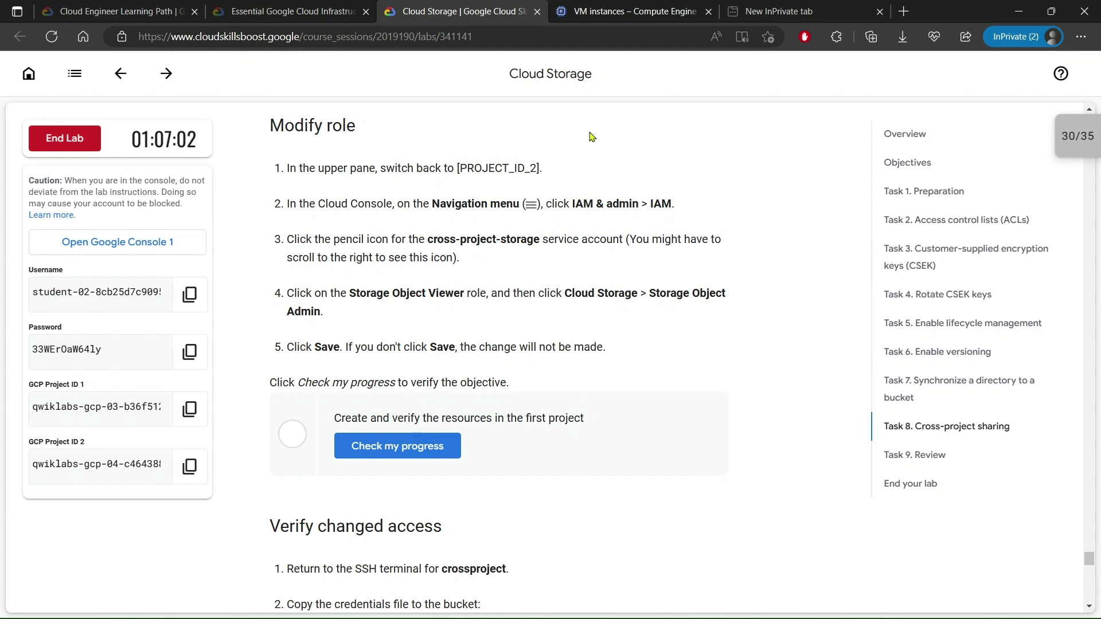
Step: Switch the Cloud Console to the second project, qwiklabs-gcp-04-c4643885a166
click(630, 12)
click(229, 69)
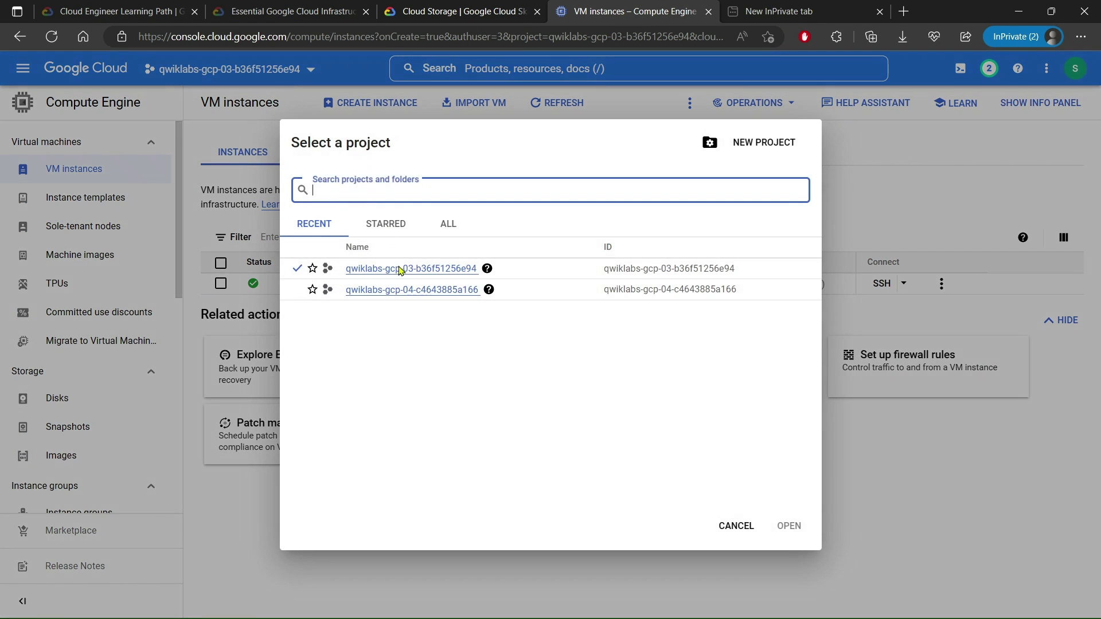
click(433, 290)
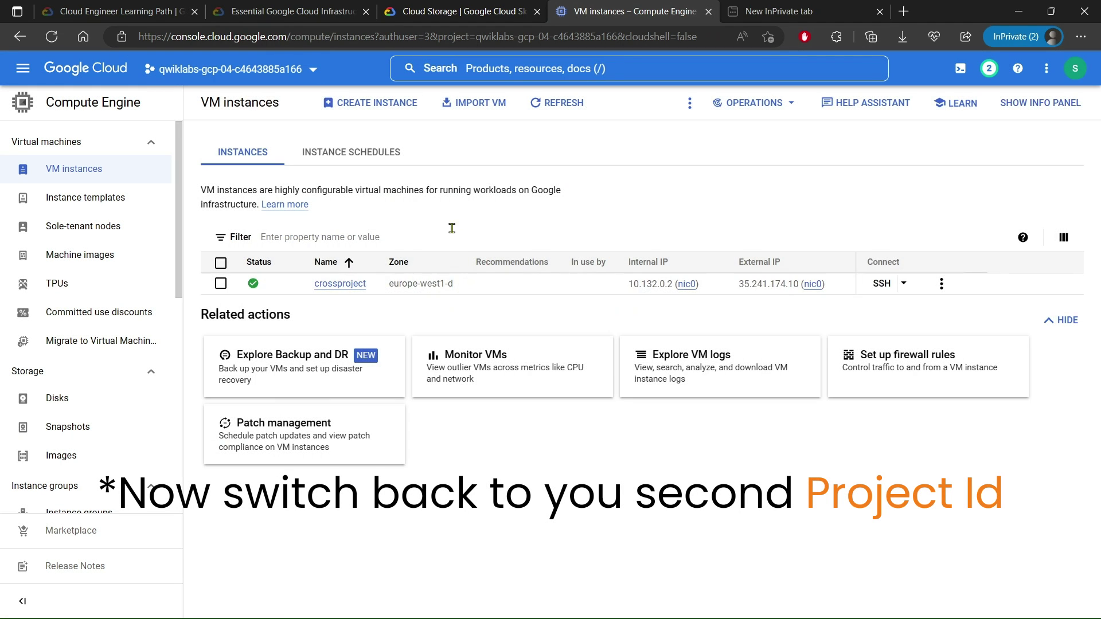
Step: Check the lab's Modify role steps and open the IAM page of the second project in the Cloud Console
click(459, 12)
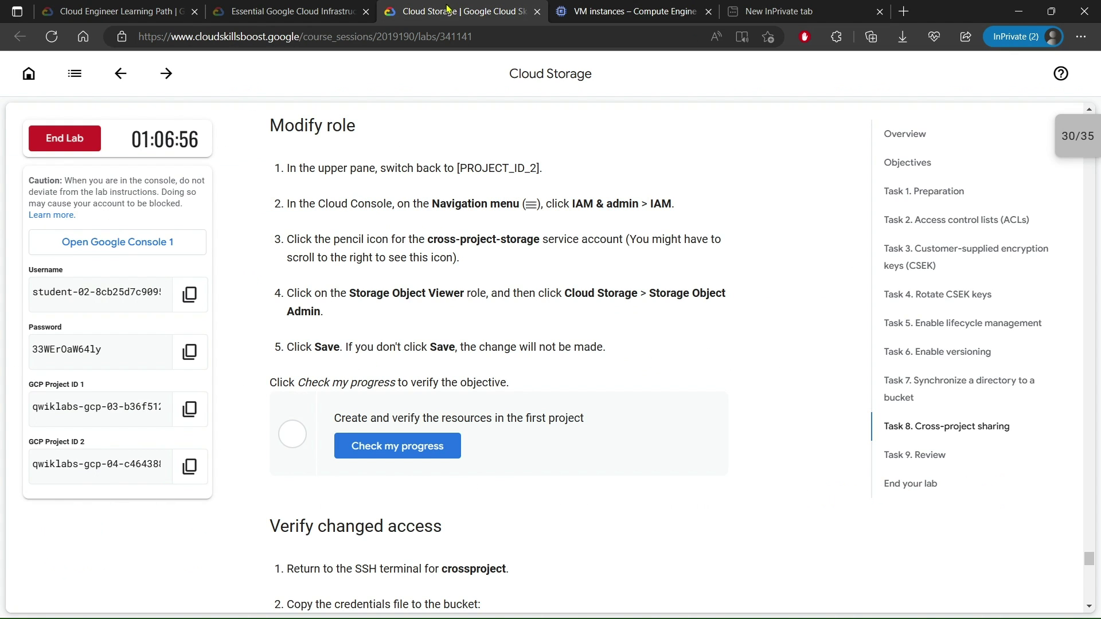
click(630, 12)
click(23, 69)
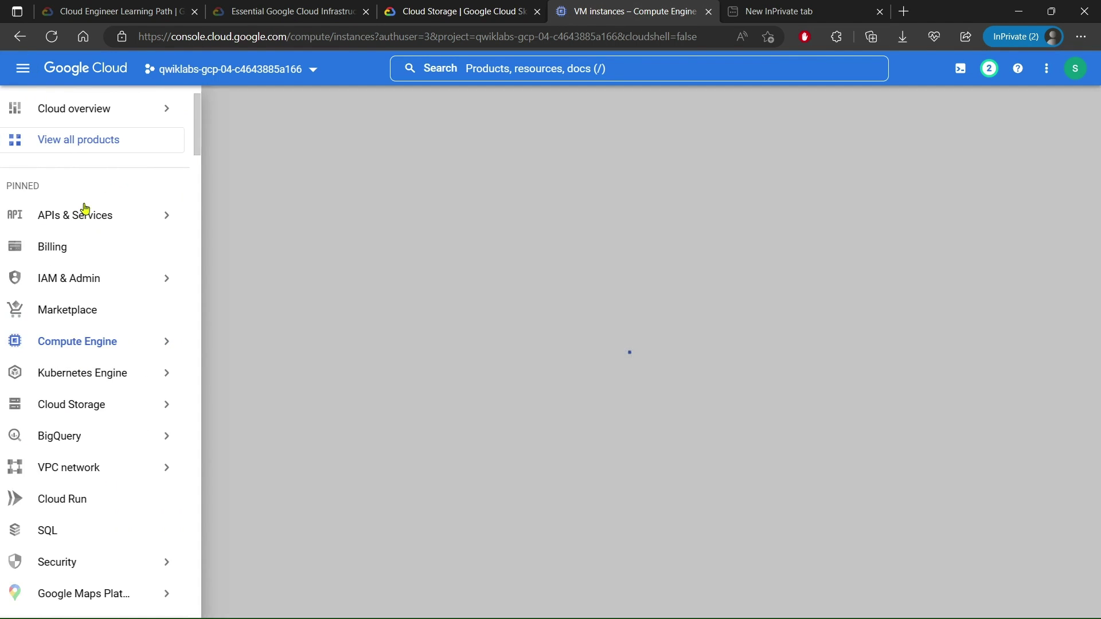
mouse_move(99, 278)
click(209, 153)
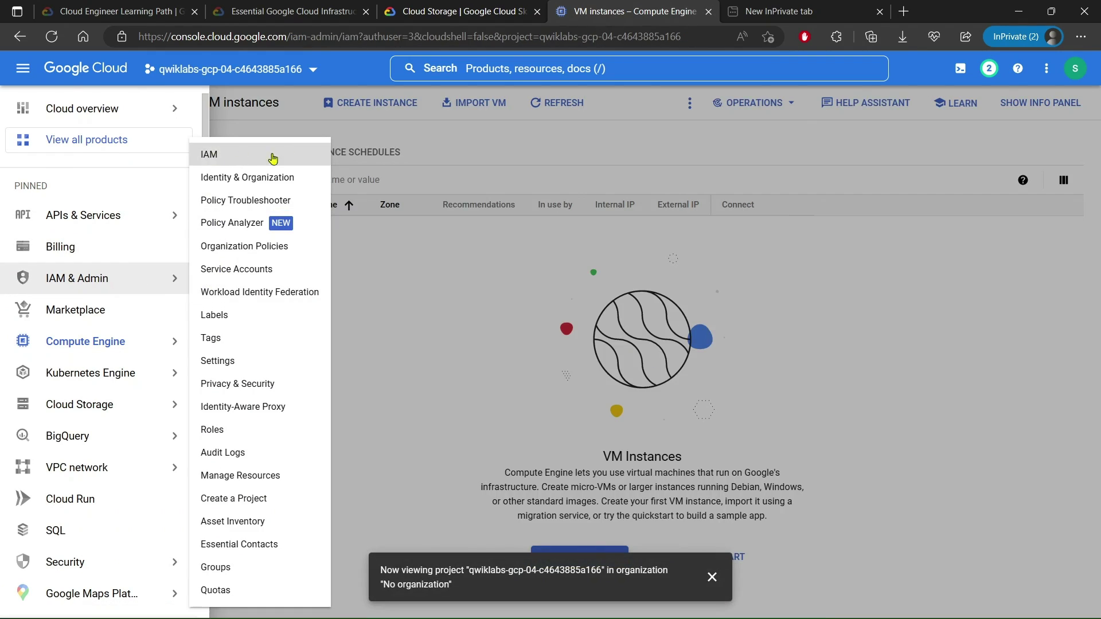
Step: Find the cross-project-storage service account among the second project's IAM principals and open its access for editing
click(486, 16)
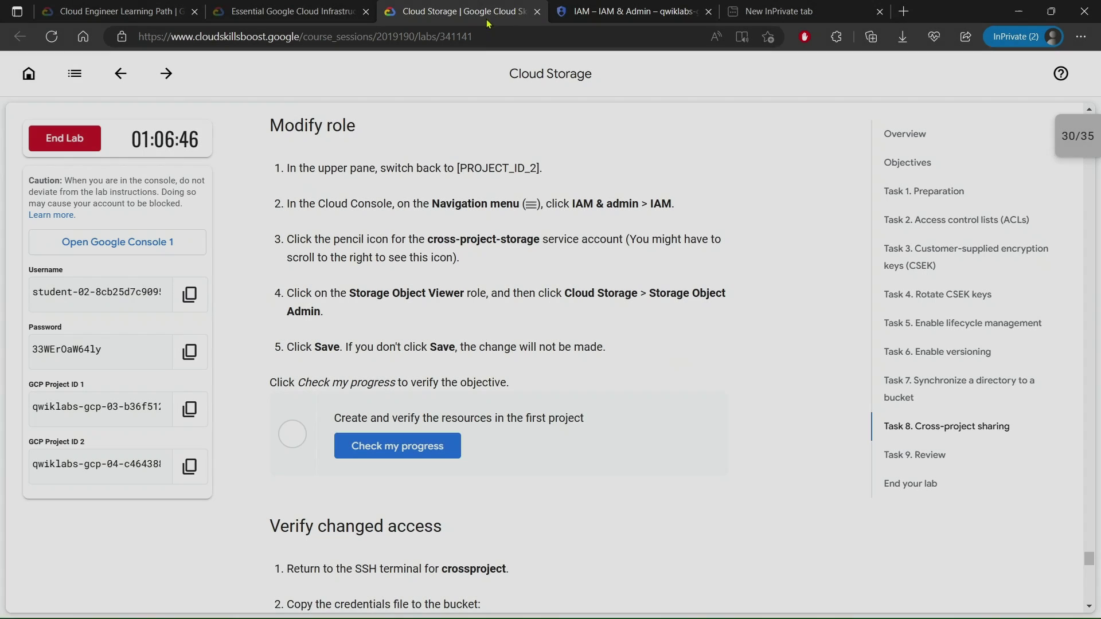
scroll(586, 64, down, 1)
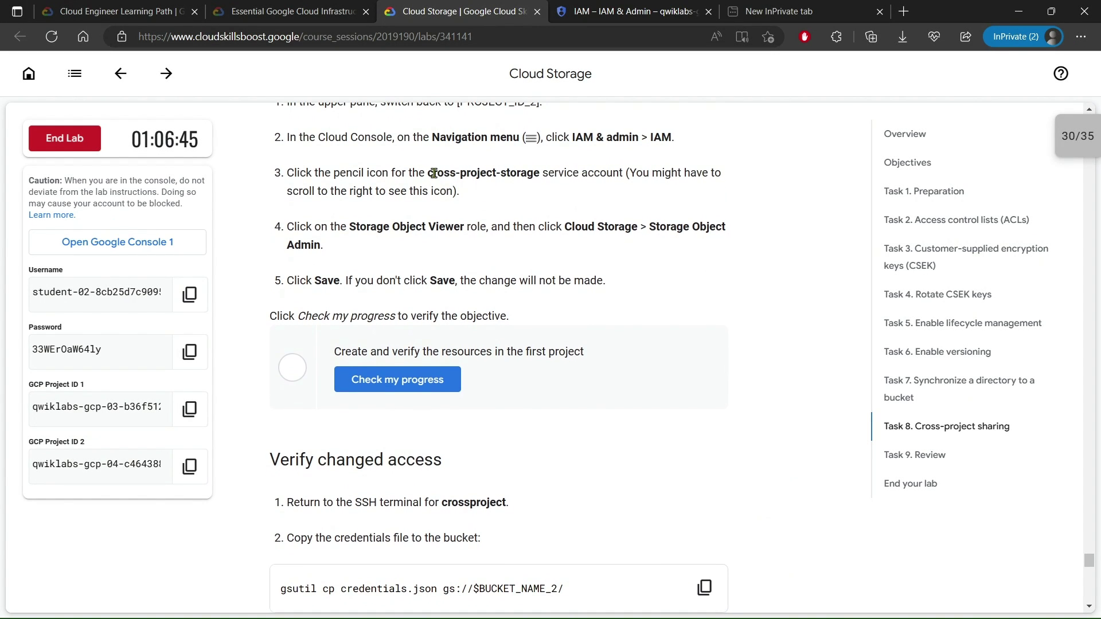
click(631, 12)
scroll(449, 385, down, 3)
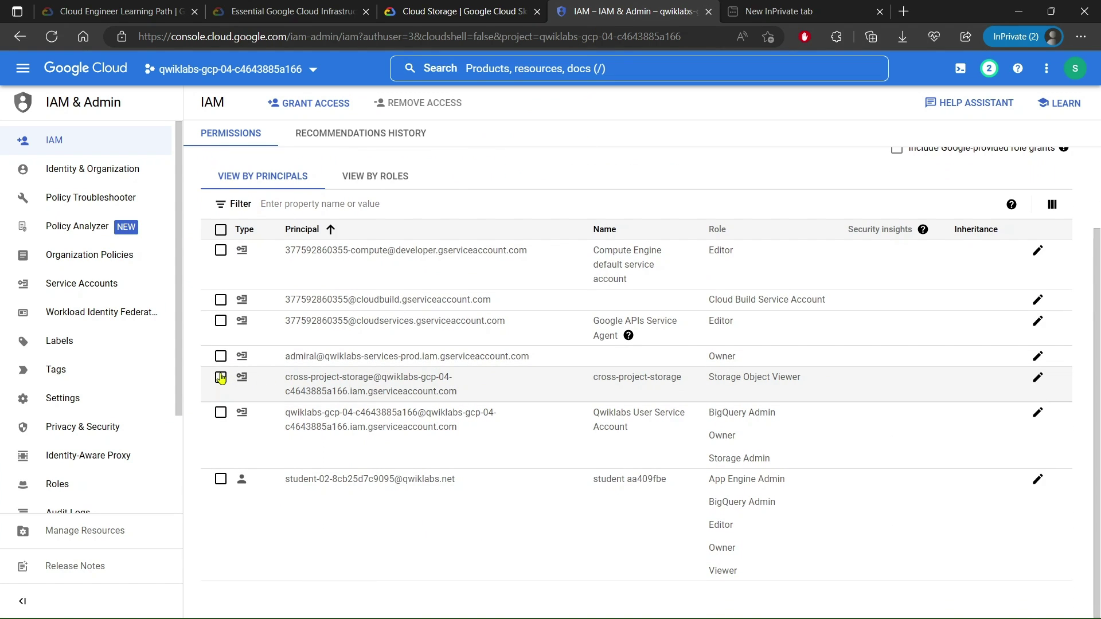
click(1036, 379)
Step: Replace the cross-project-storage account's role with Storage Object Admin, using the role name copied from the lab, save it, and return to the instructions
click(464, 11)
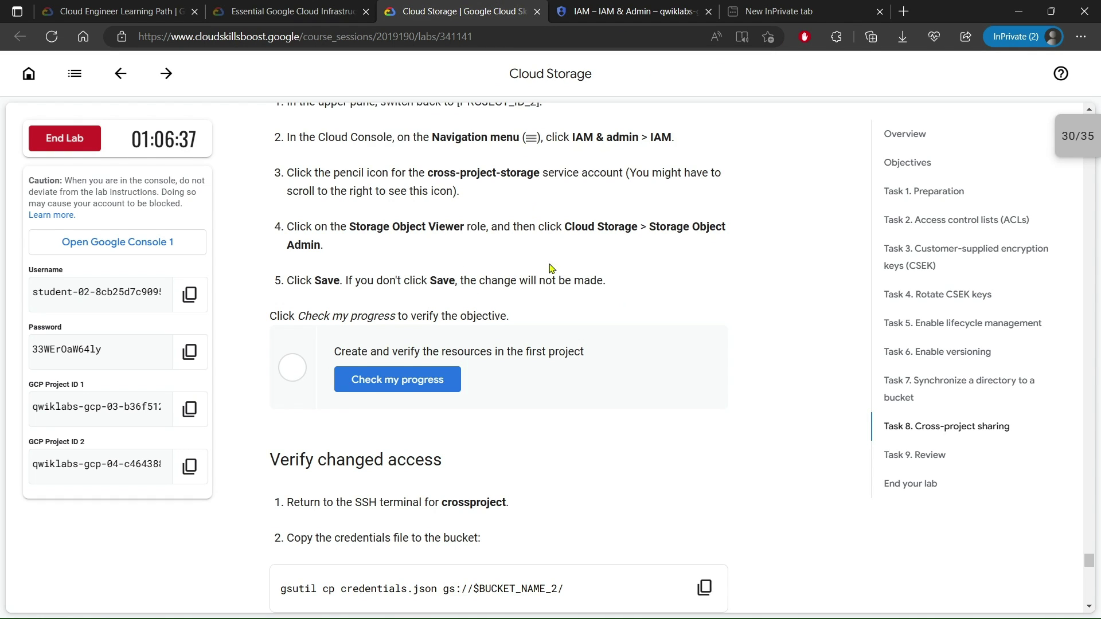
scroll(648, 227, down, 1)
drag(650, 204, 682, 223)
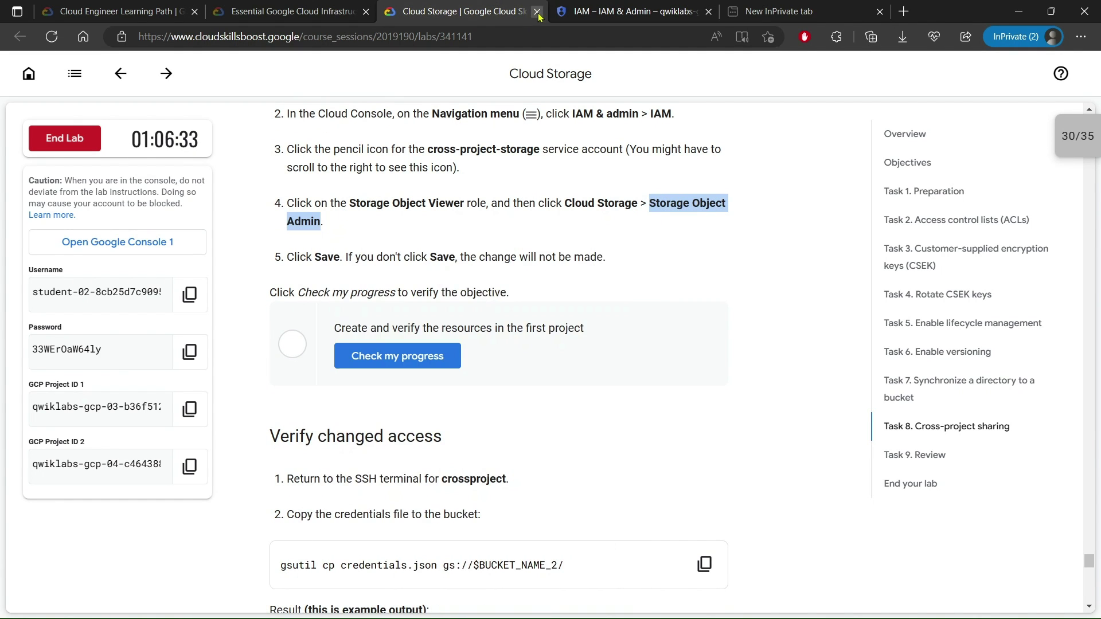
click(608, 12)
click(618, 258)
key(ctrl+v)
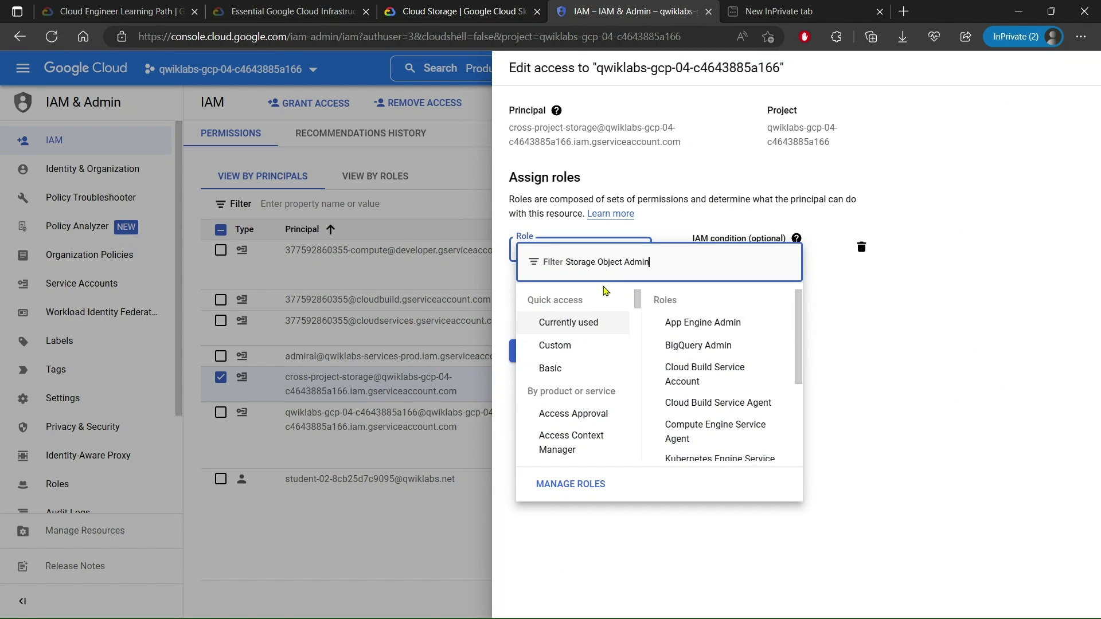
click(574, 355)
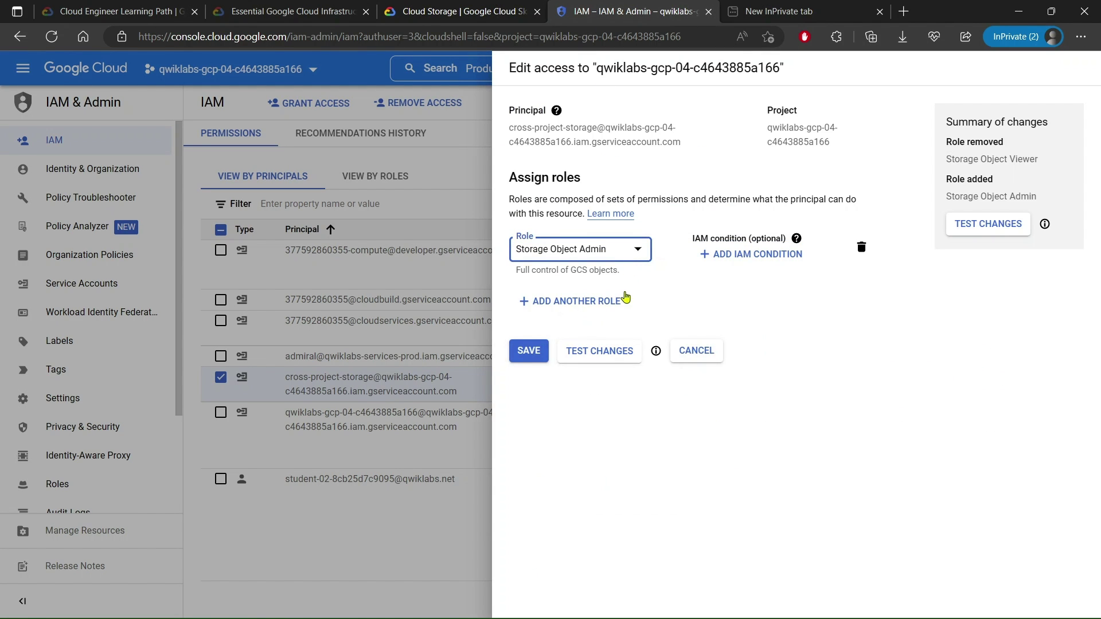
click(527, 350)
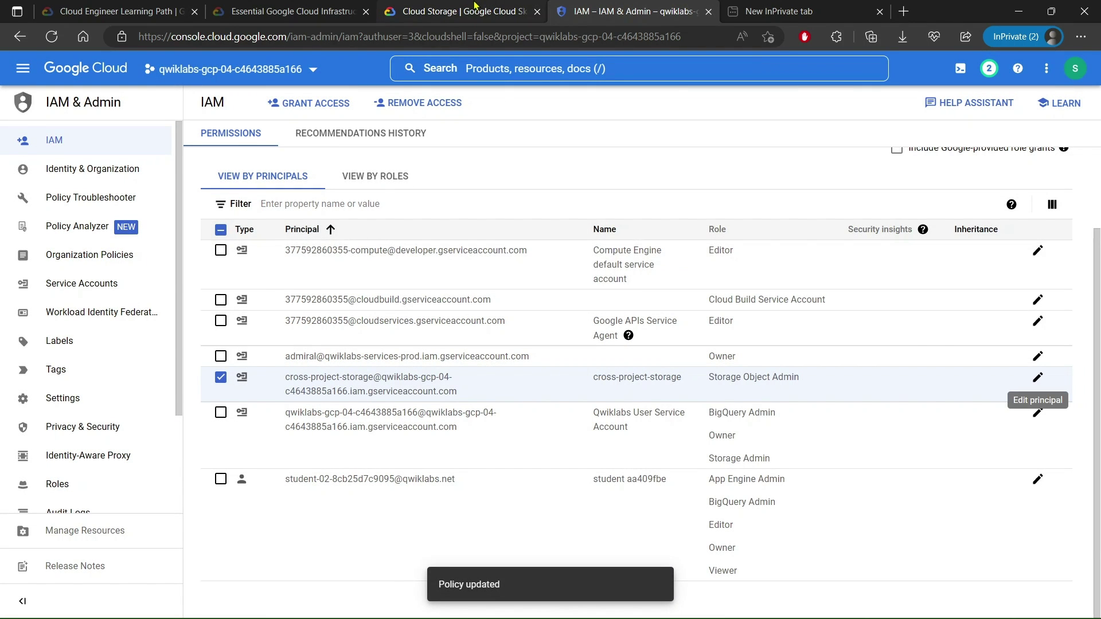
click(458, 12)
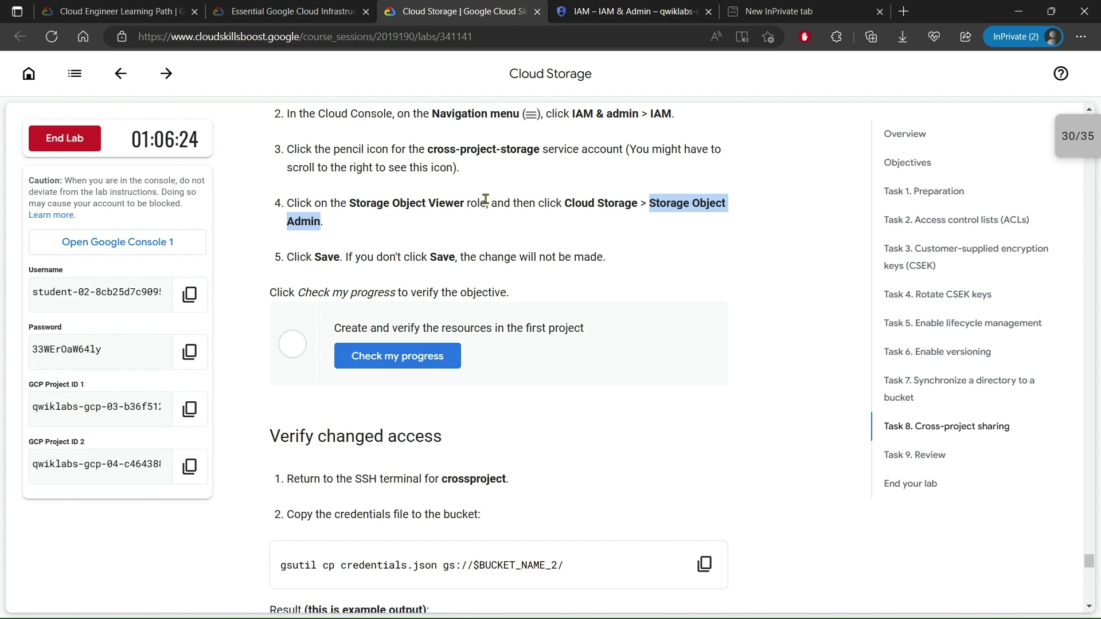
Step: Run the progress check for "Create and verify the resources in the first project", repeating it until the objective is assessed
scroll(484, 198, down, 1)
drag(298, 210, 576, 216)
click(577, 217)
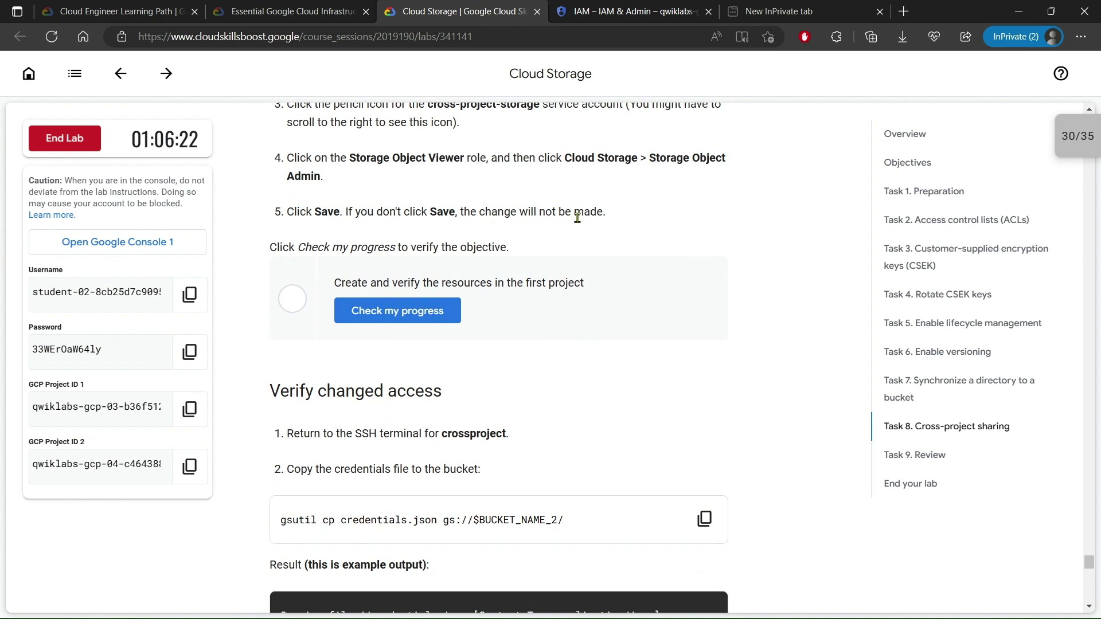
click(438, 310)
drag(338, 283, 598, 295)
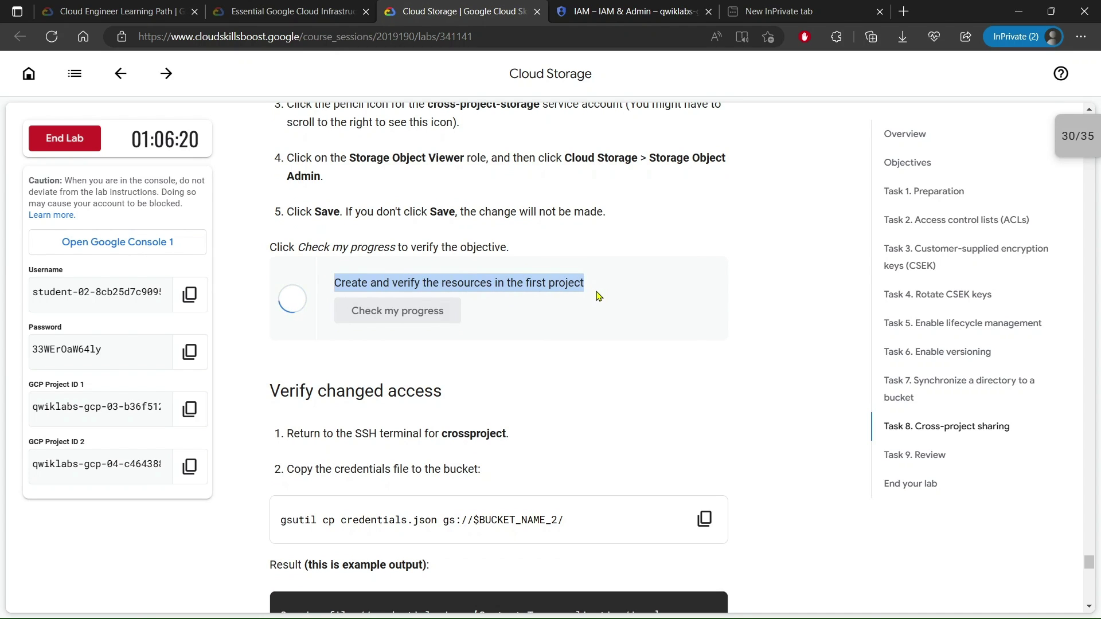
scroll(361, 287, down, 1)
click(432, 281)
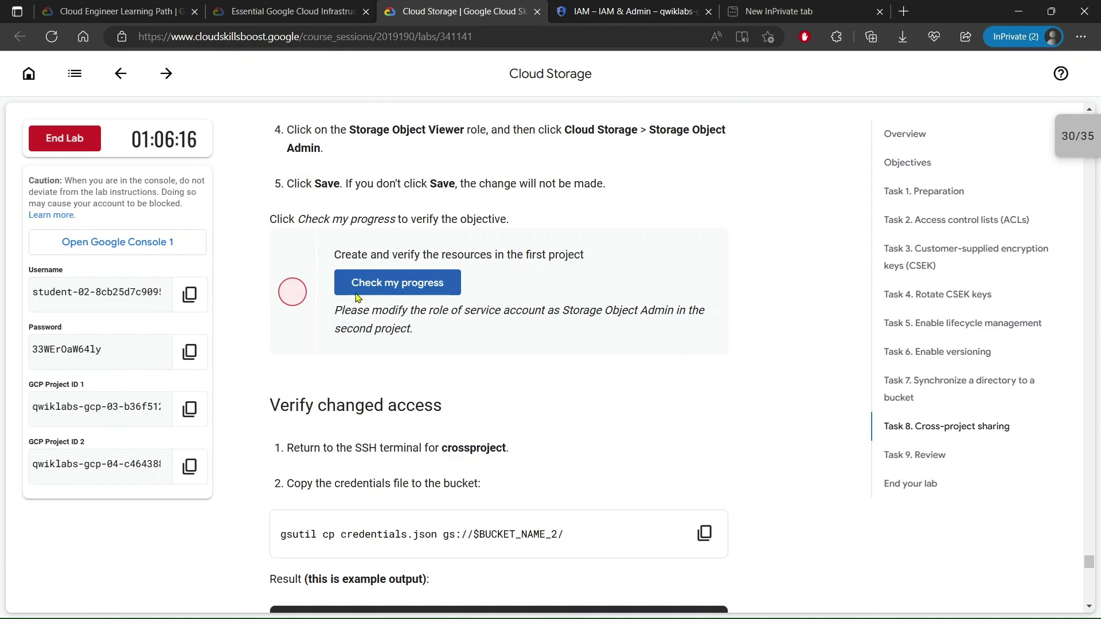
click(399, 286)
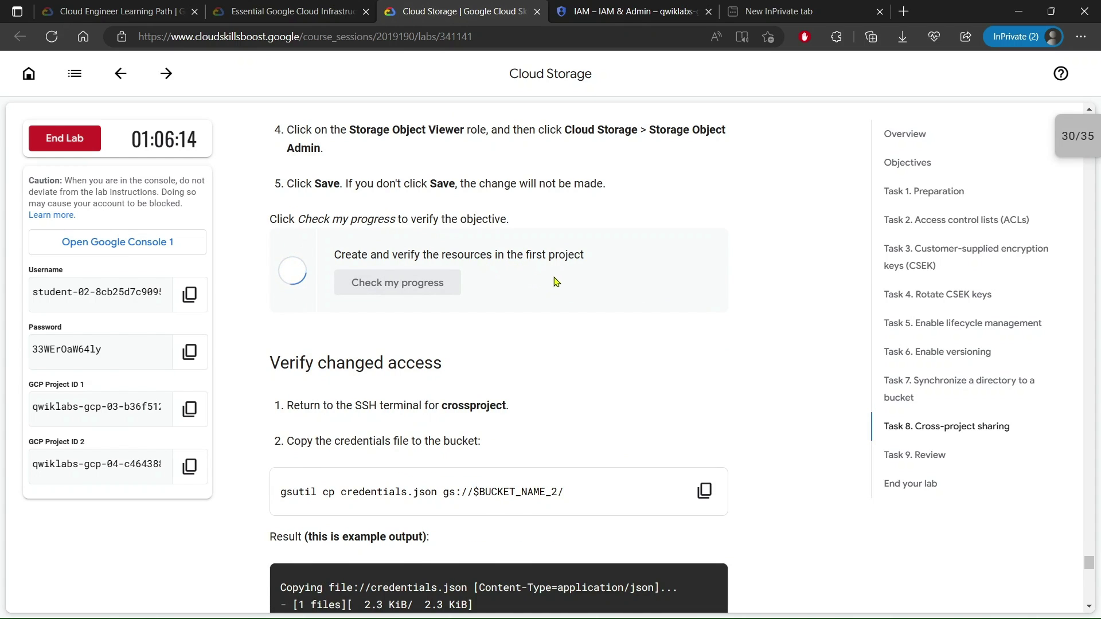
click(396, 282)
drag(334, 255, 612, 256)
click(512, 253)
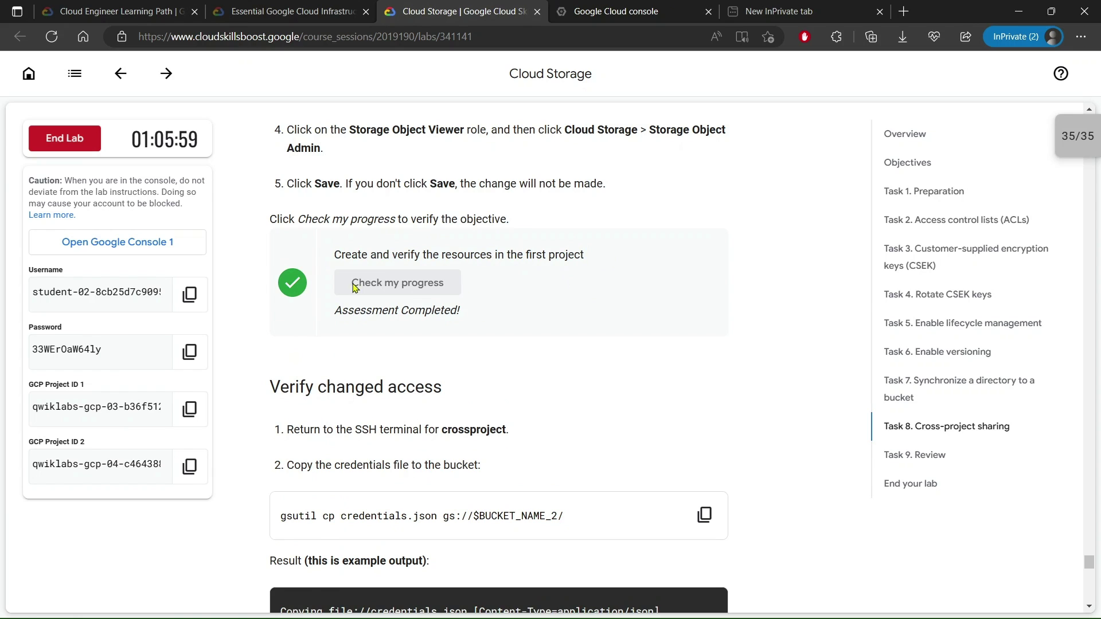
Step: Review the lab's checkpoint score breakdown, close it, and end the Cloud Storage lab with confirmation
click(1061, 158)
scroll(1002, 234, down, 3)
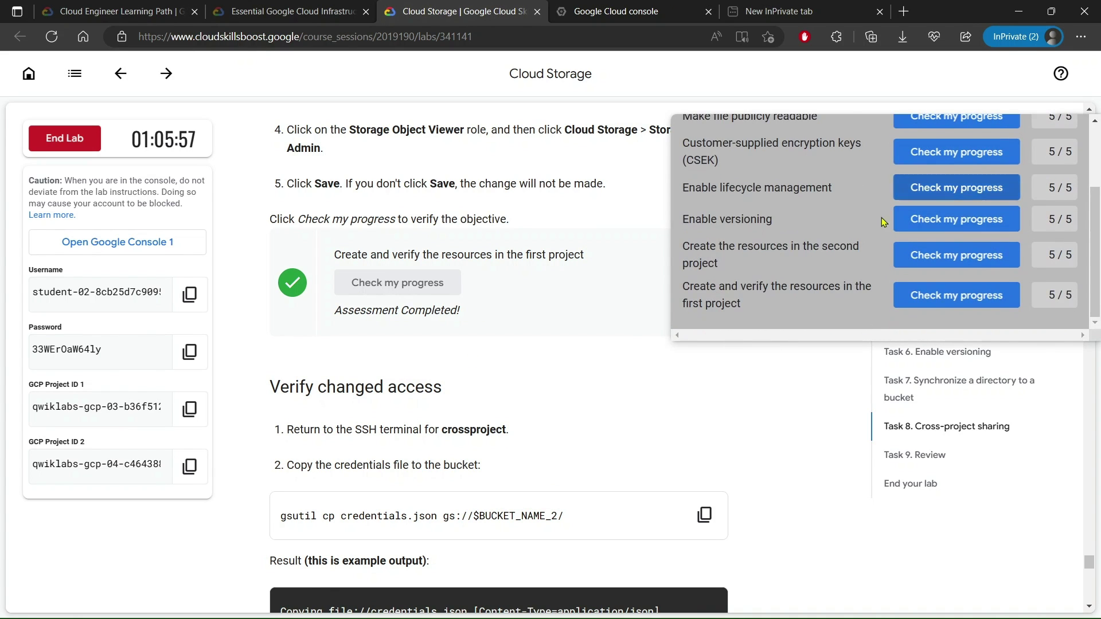
scroll(1002, 234, up, 3)
click(1057, 144)
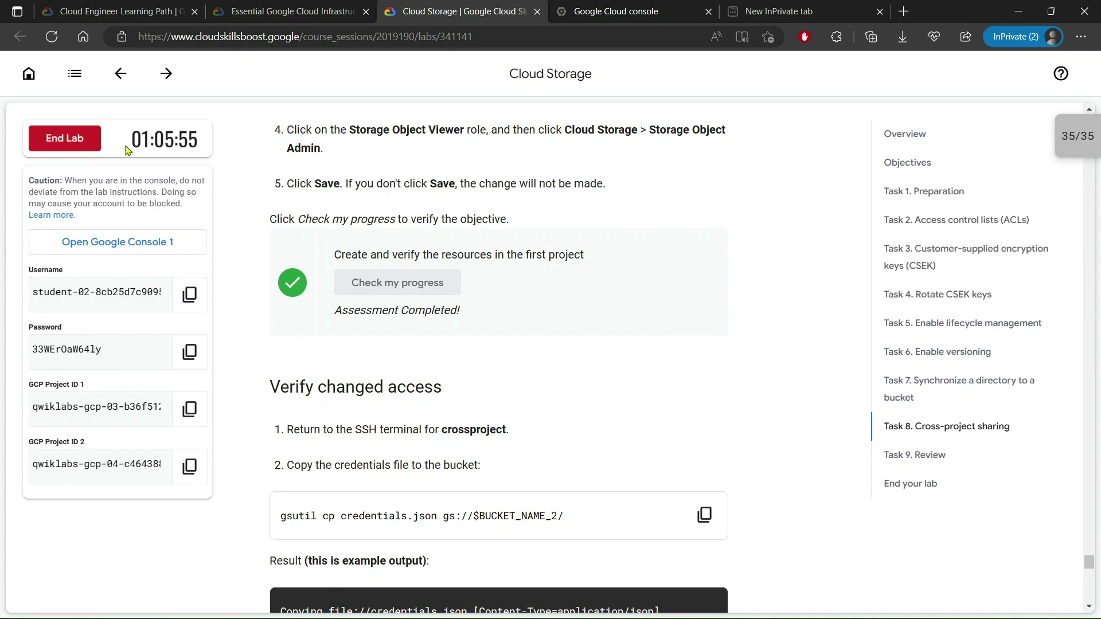
click(95, 144)
click(674, 390)
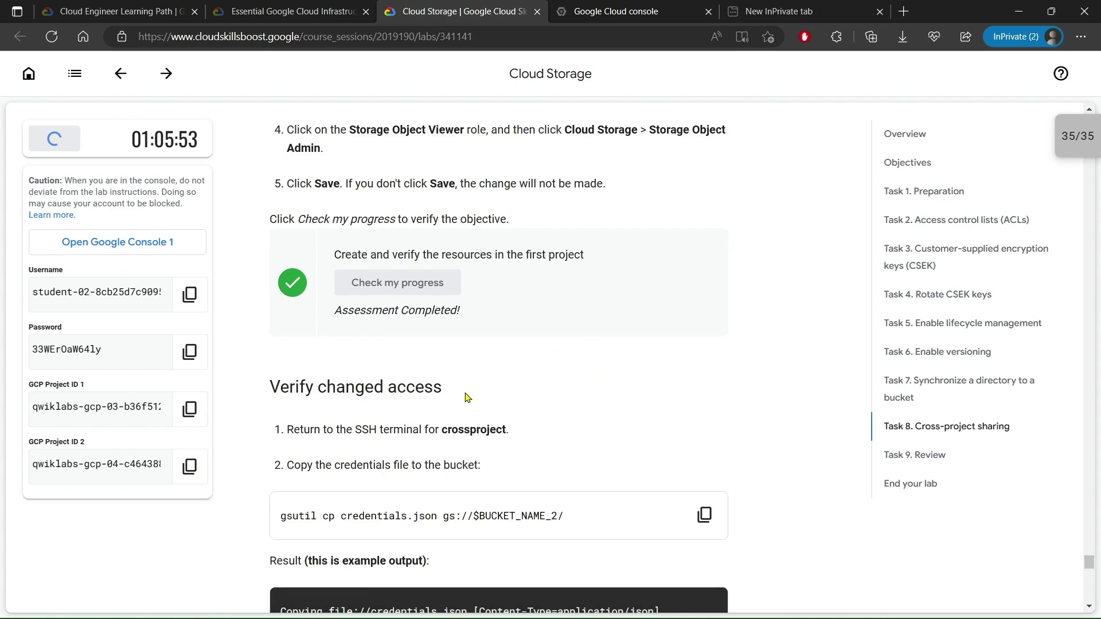